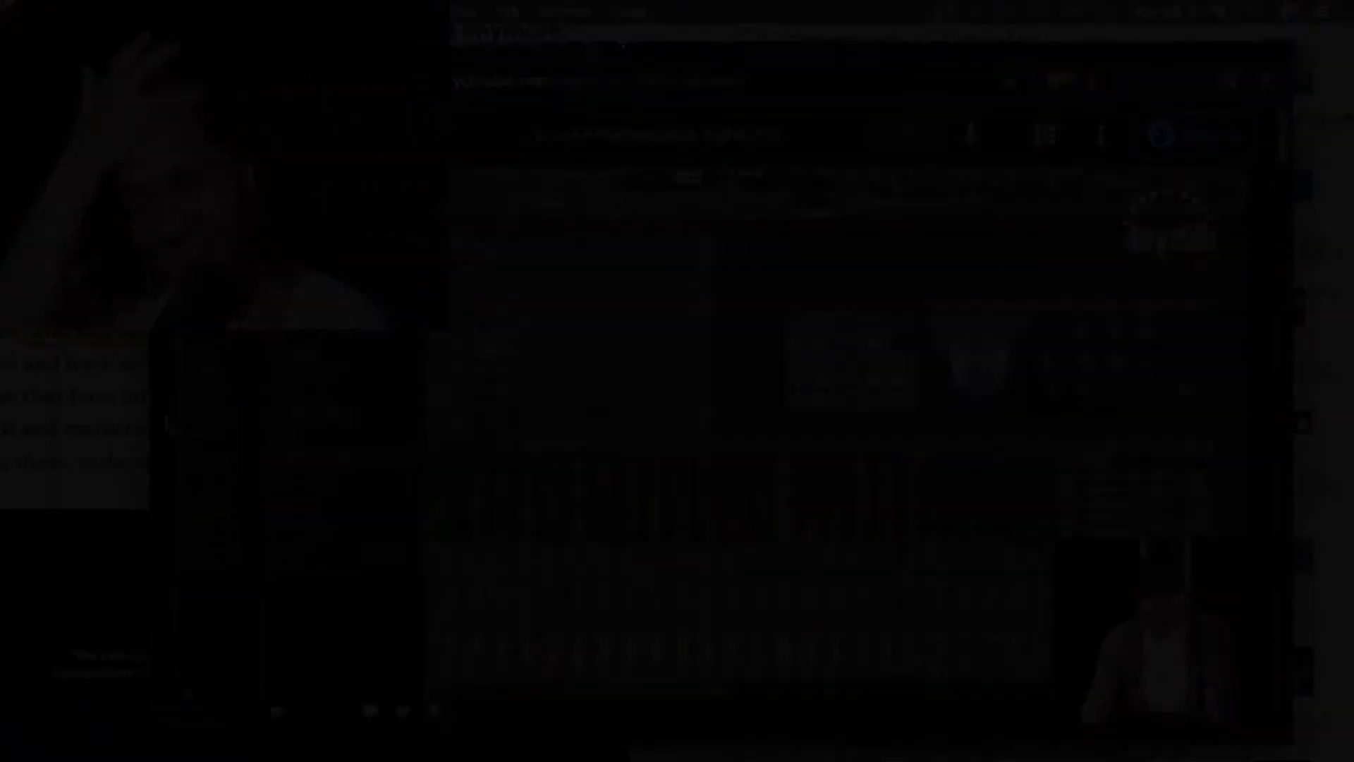
# Look through the playing arrangement's drum, lead and melody tracks, unfold the Gr Basses A group, and stop playback.
pyautogui.press('super+l')
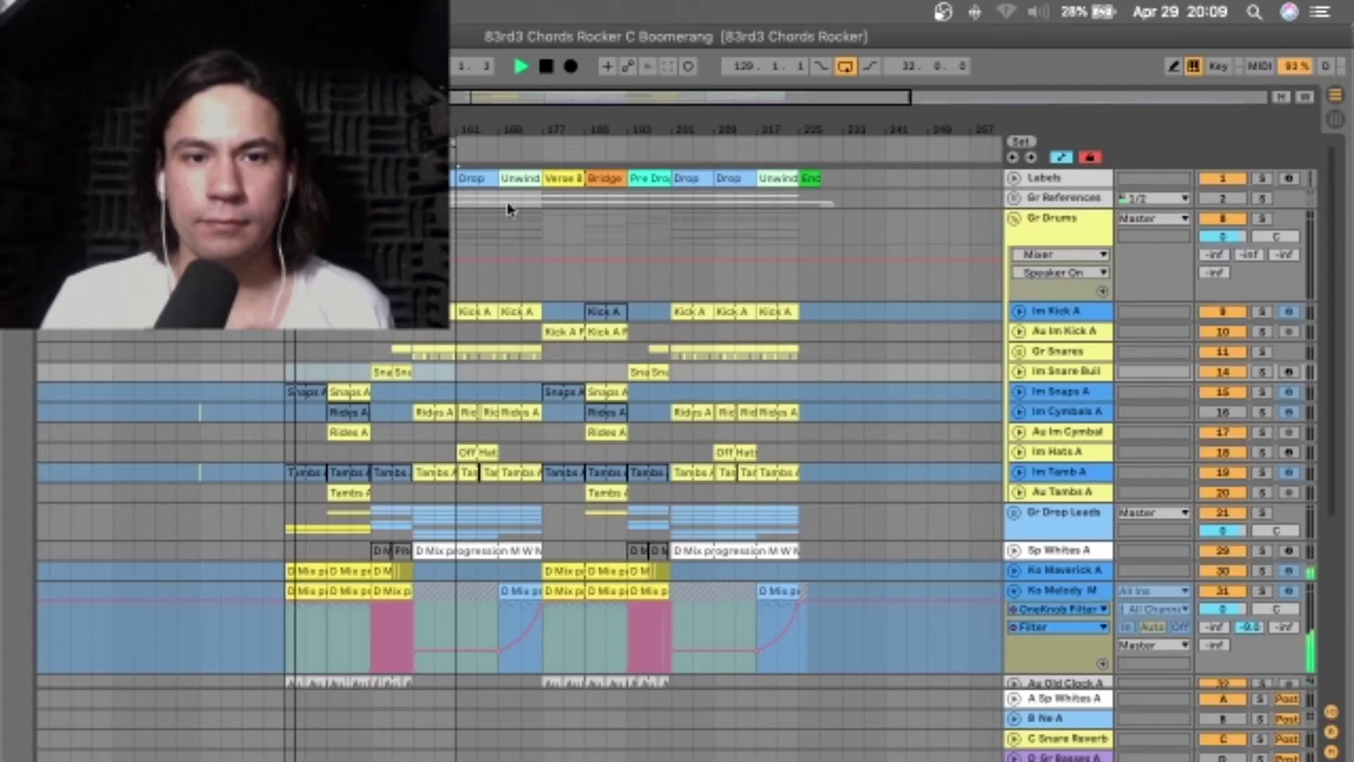
pyautogui.scroll(-5, 691, 385)
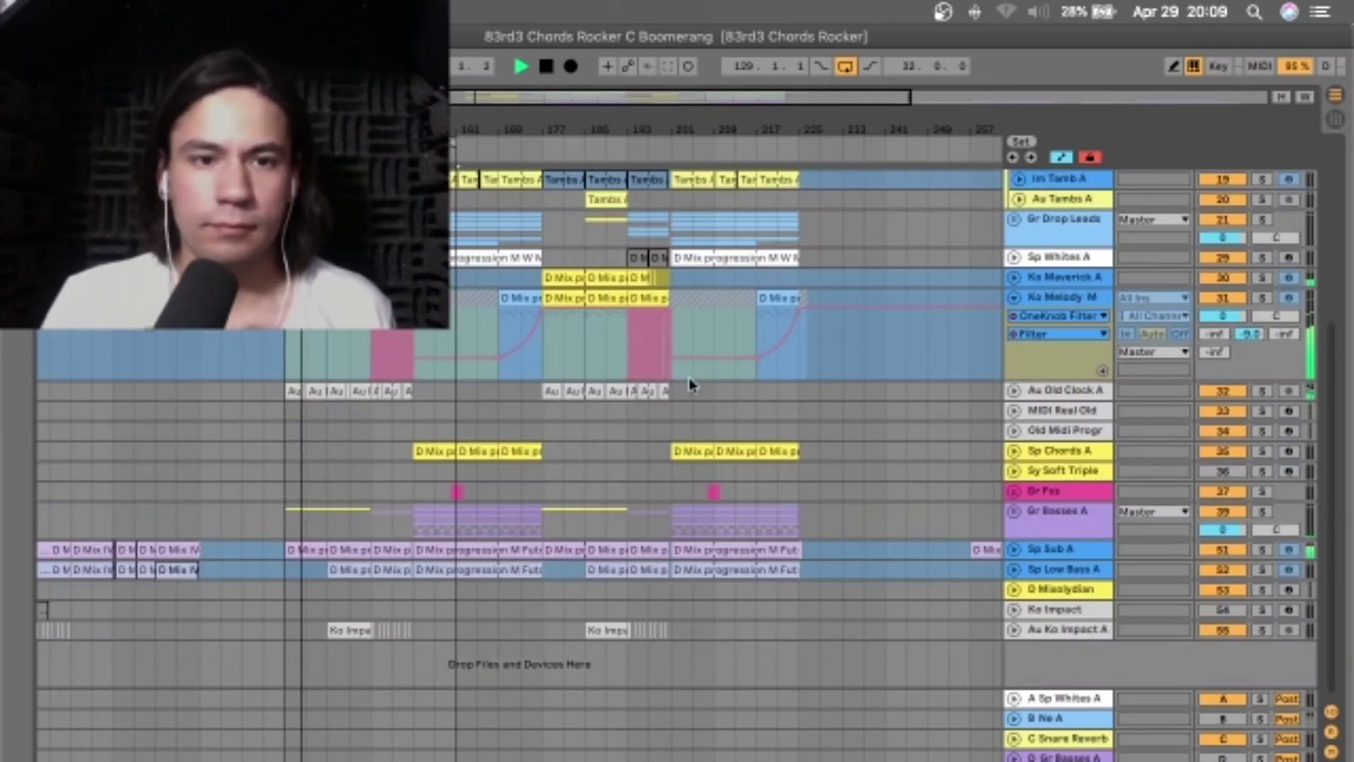
pyautogui.click(1014, 510)
pyautogui.scroll(-3, 784, 457)
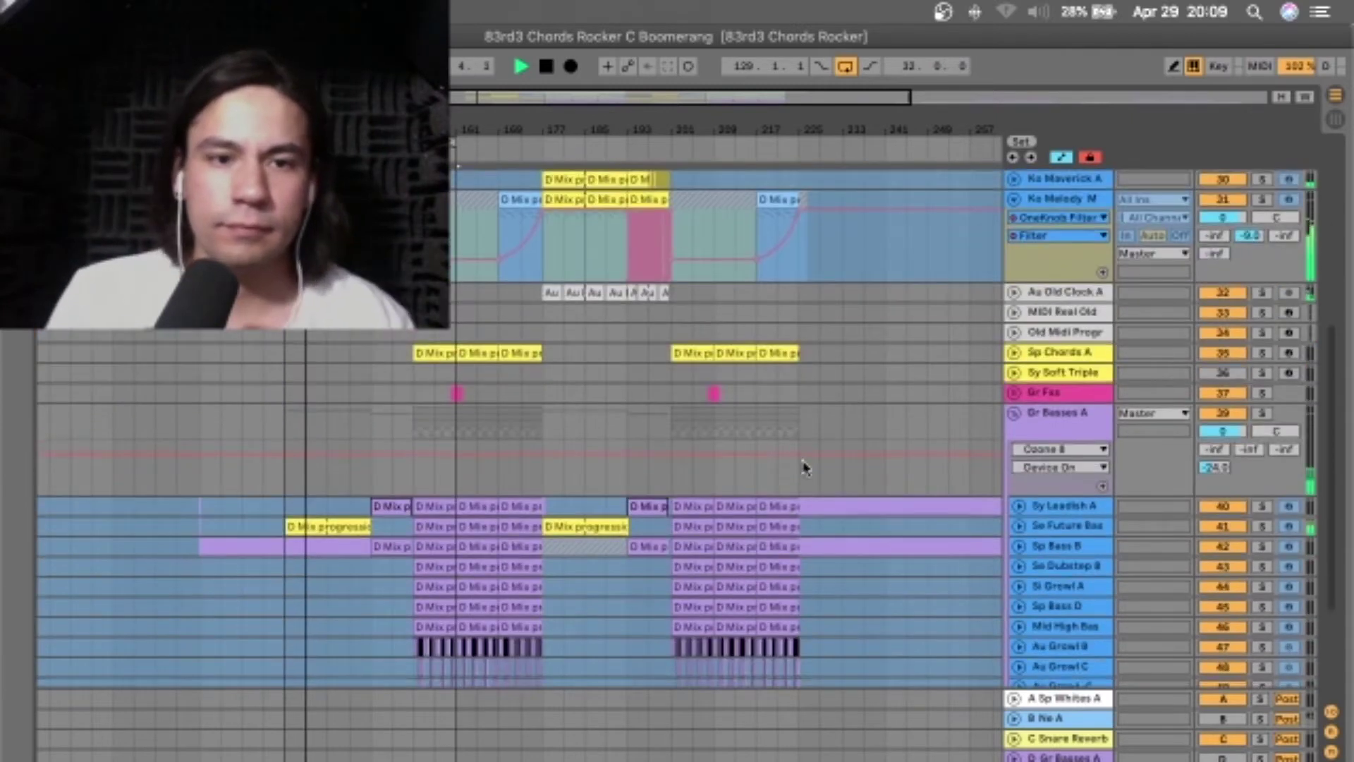
pyautogui.scroll(-2, 806, 466)
pyautogui.scroll(10, 863, 333)
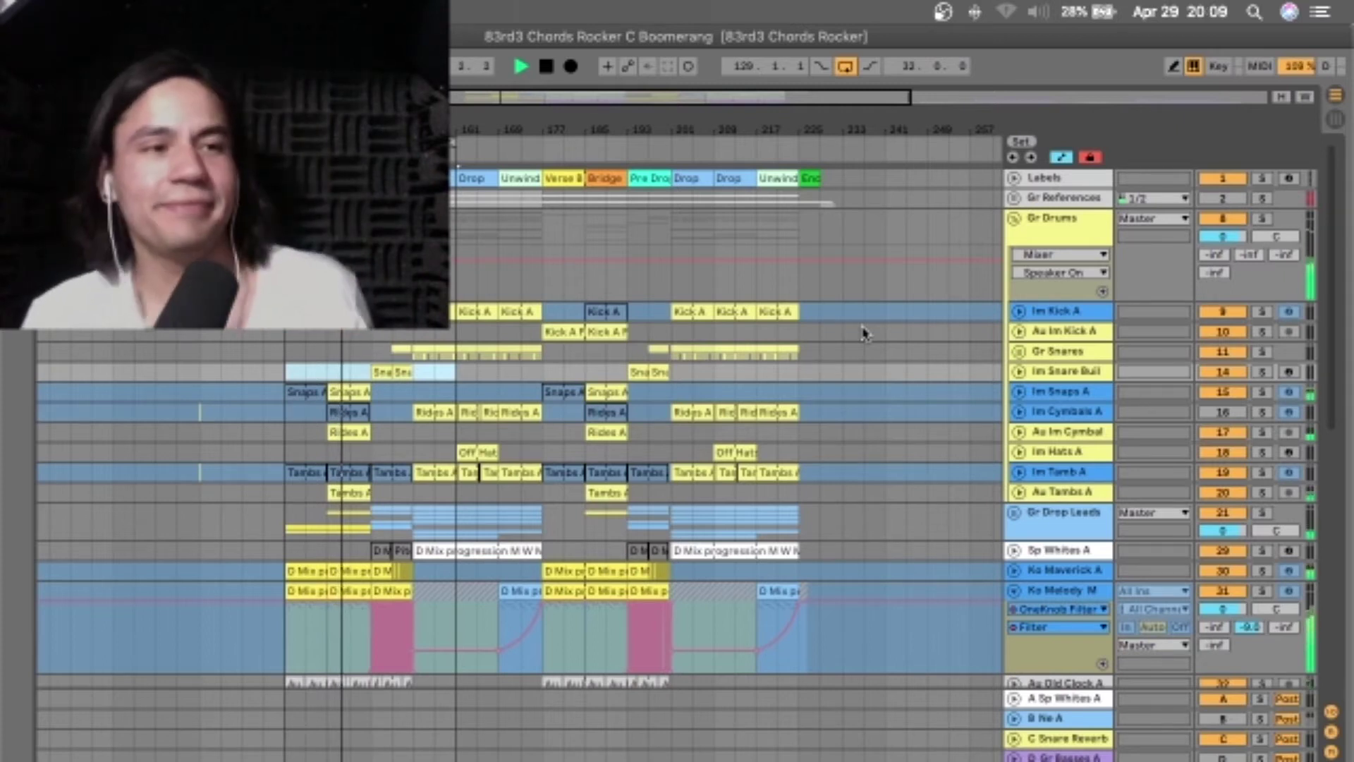
pyautogui.press('space')
pyautogui.click(879, 486)
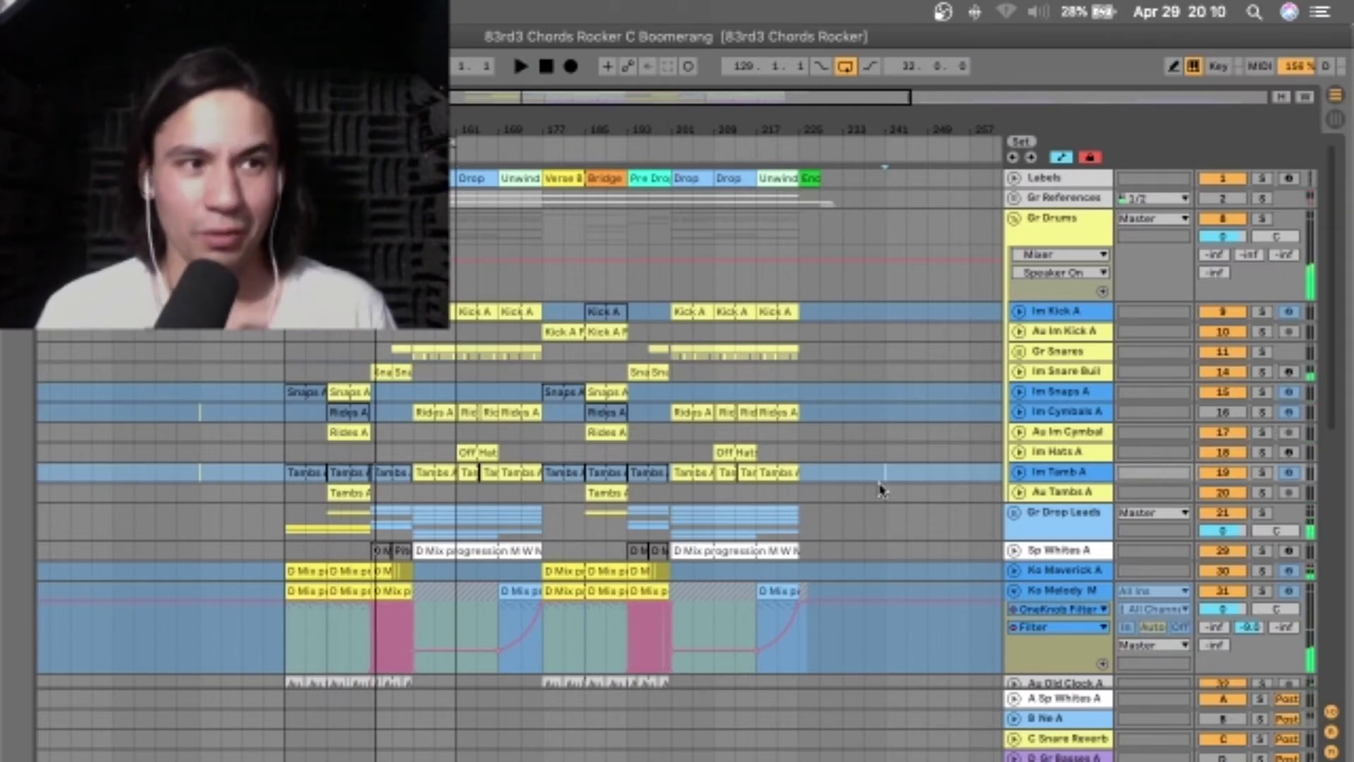
# Close the 83rd3 Chords Rocker C Boomerang set without saving its changes.
pyautogui.press('super+Tab')
pyautogui.press('super+Tab')
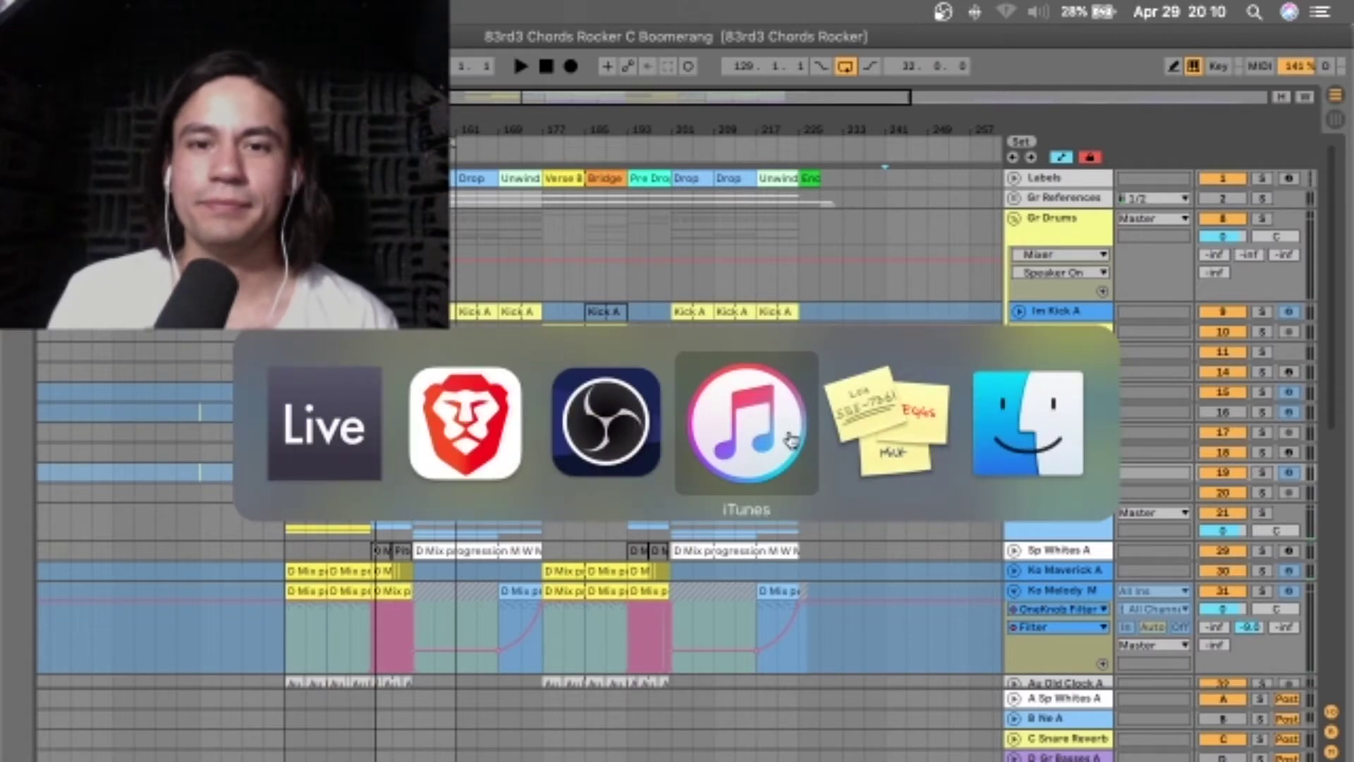
pyautogui.press('super+Tab')
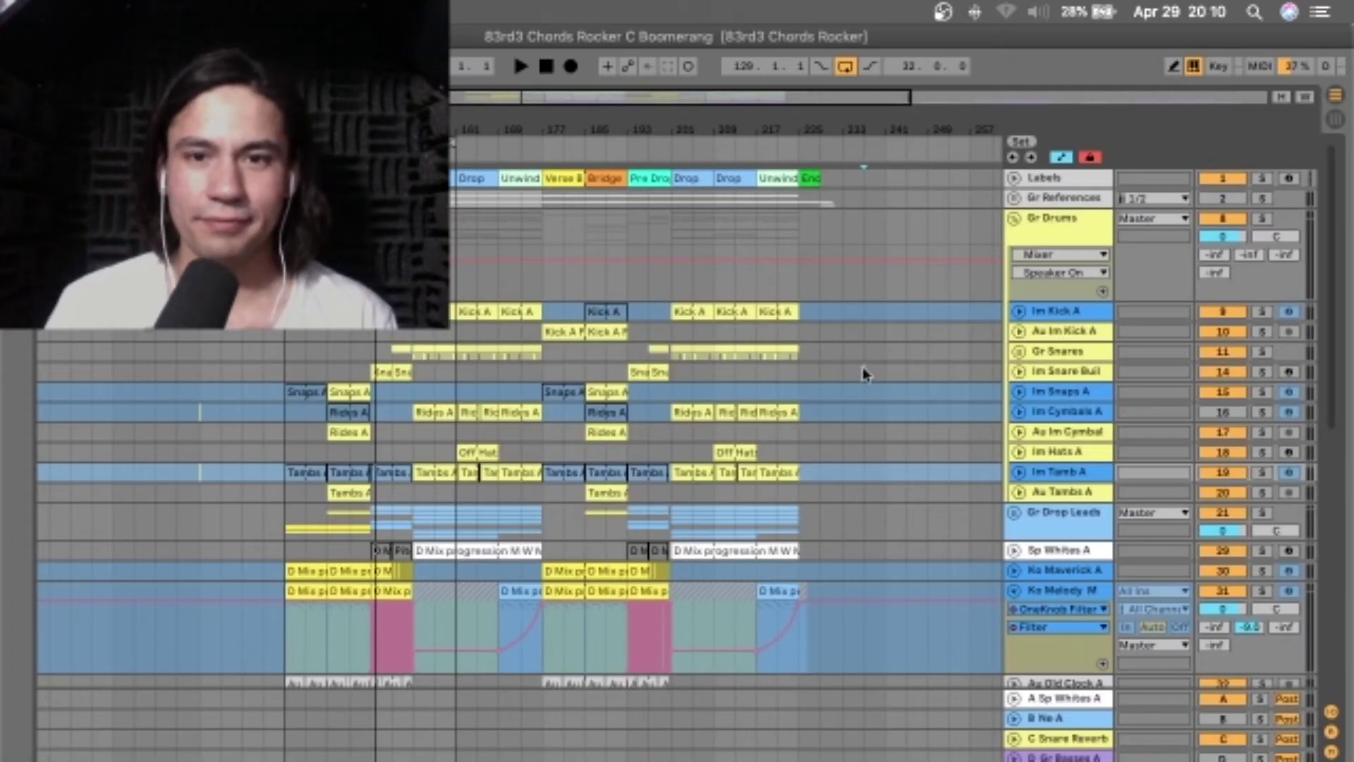
pyautogui.press('super+q')
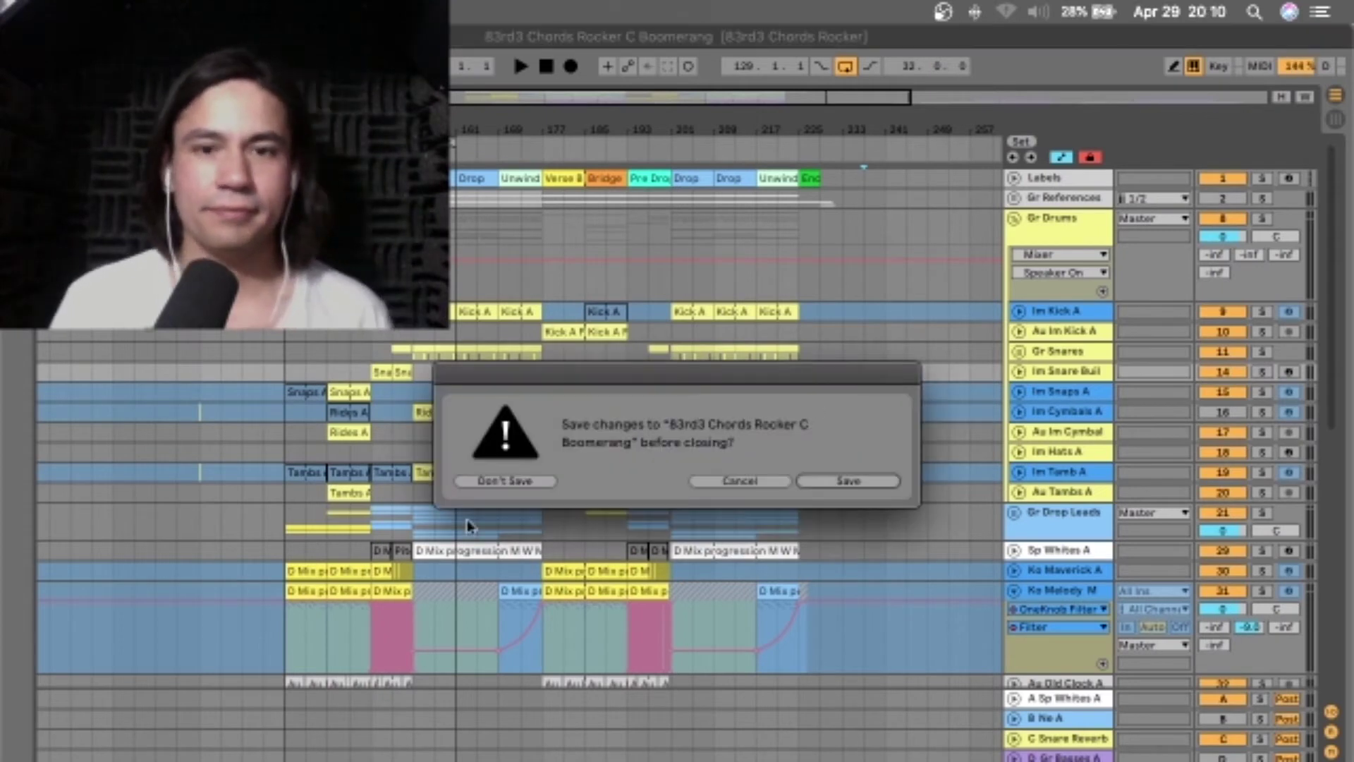
pyautogui.click(502, 482)
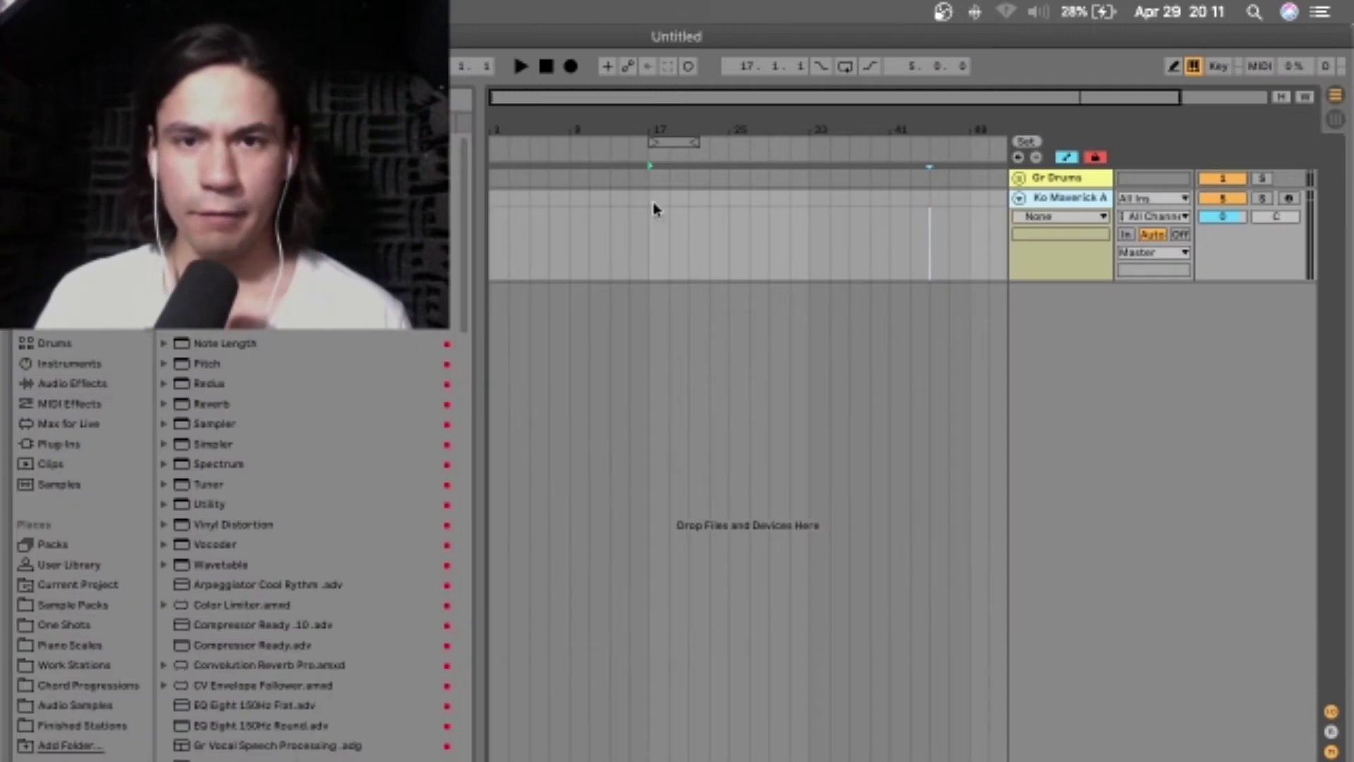
# Create an empty four-bar MIDI clip at bar 17 on the Ko Maverick A track and duplicate it up to bar 25.
pyautogui.moveTo(653, 205); pyautogui.dragTo(696, 210)
pyautogui.press('super+shift+m')
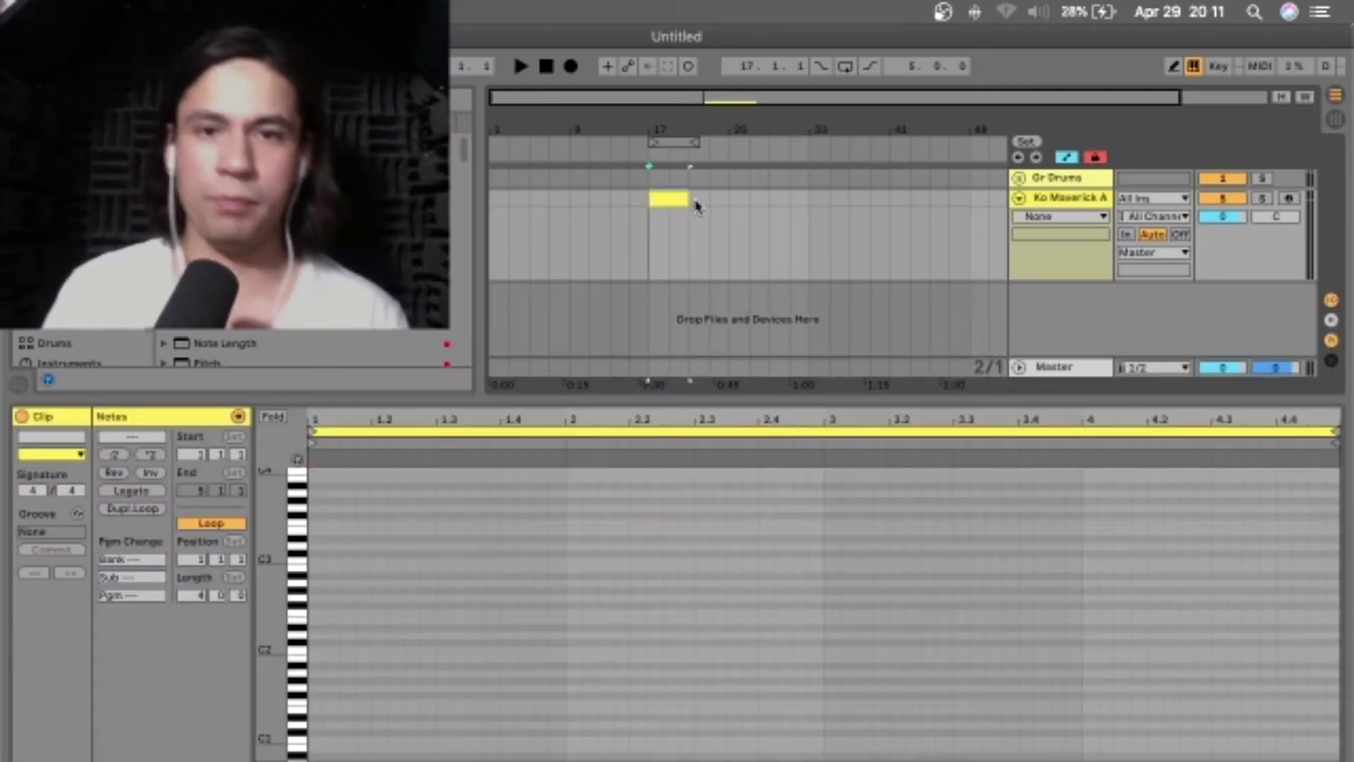
pyautogui.moveTo(676, 202); pyautogui.dragTo(729, 204)
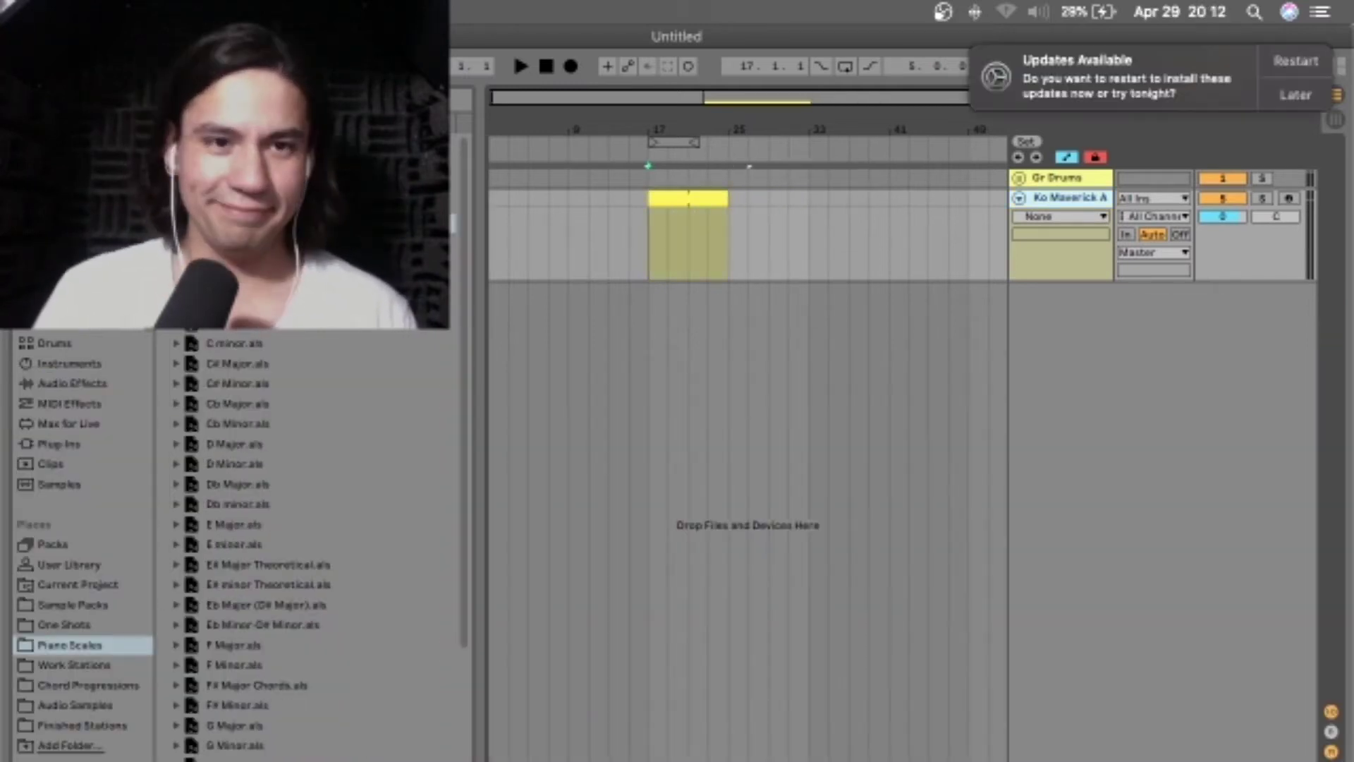
# Import the Bb Minor chords from Piano Scales as a track and put its Bb Minor clip at bar 17 of Ko Maverick A, four bars long.
pyautogui.moveTo(233, 322); pyautogui.dragTo(1086, 339)
pyautogui.press('Tab')
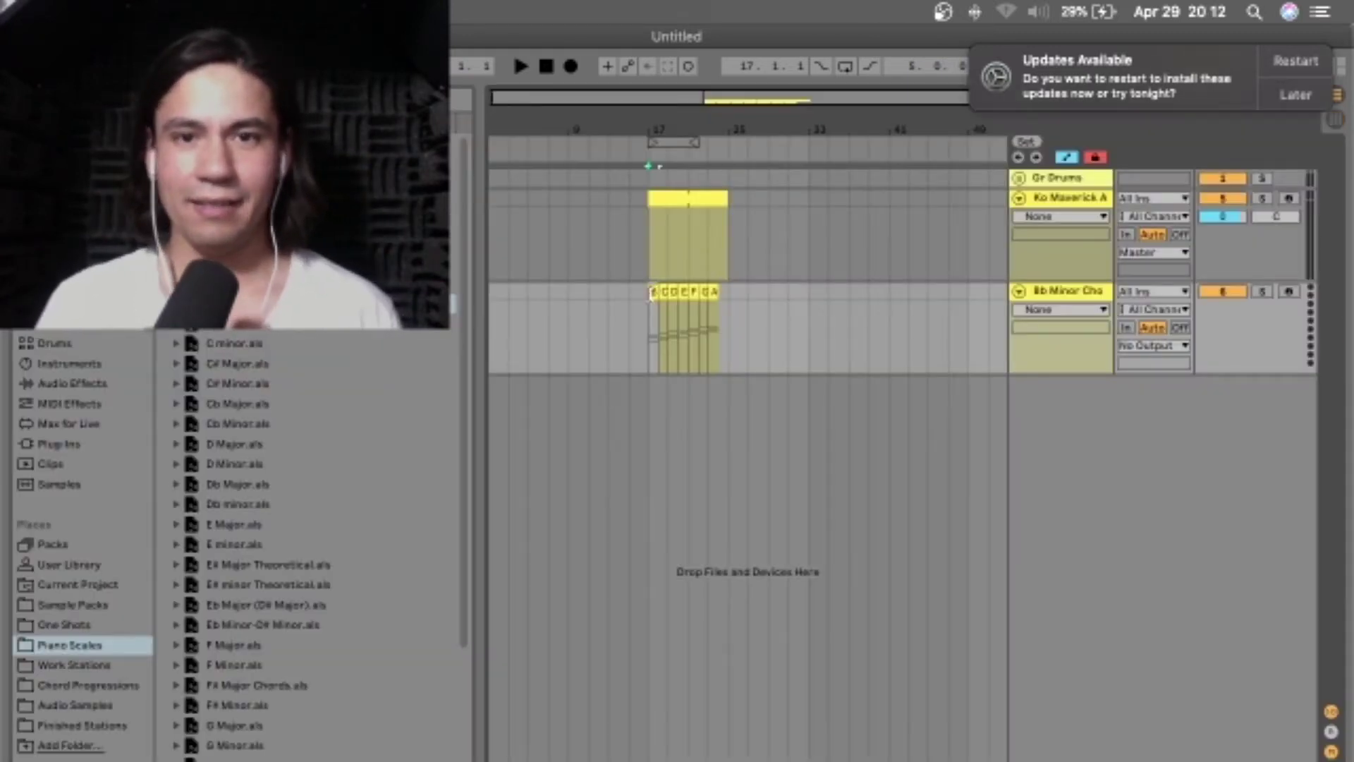
pyautogui.click(652, 211)
pyautogui.press('super+v')
pyautogui.moveTo(659, 199); pyautogui.dragTo(689, 198)
pyautogui.doubleClick(675, 198)
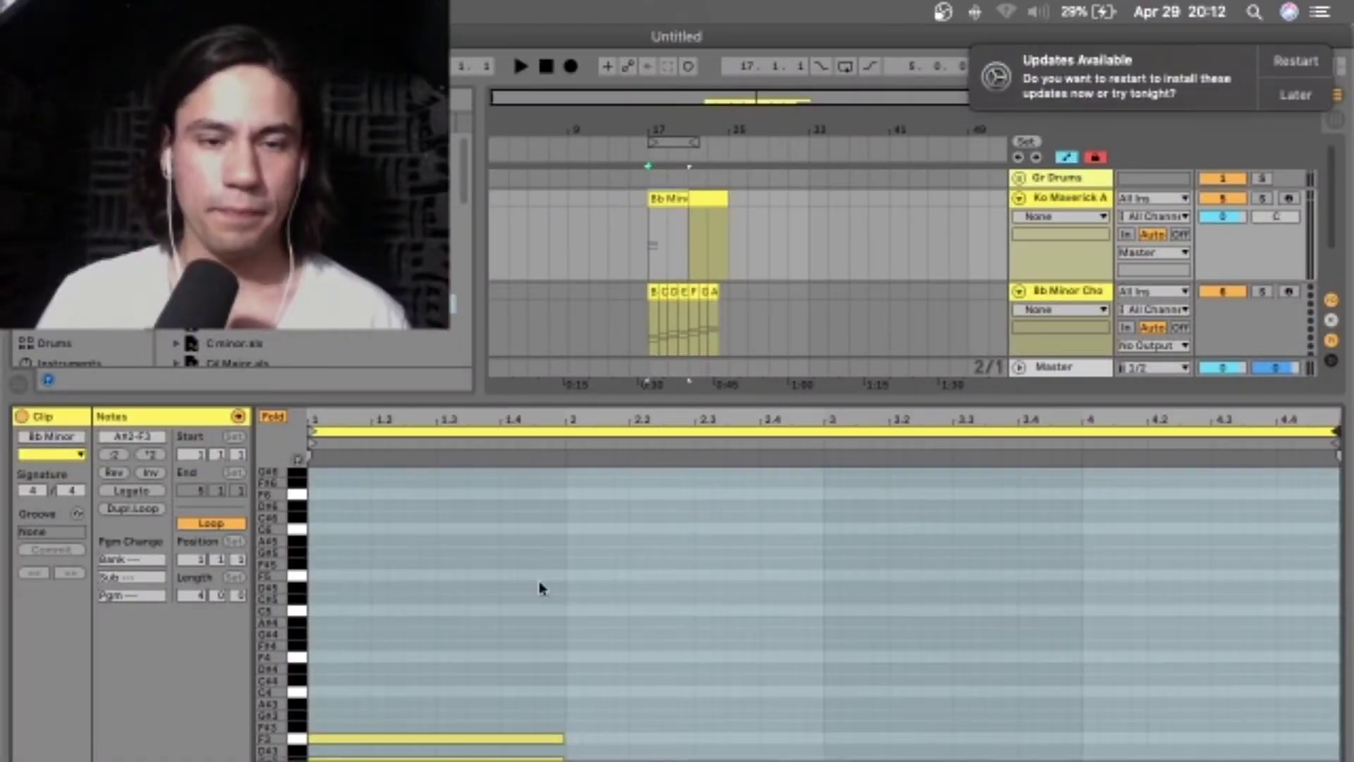
# Play back the chord in the Bb Minor clip and postpone the available system updates.
pyautogui.click(534, 579)
pyautogui.scroll(-5, 534, 579)
pyautogui.press('space')
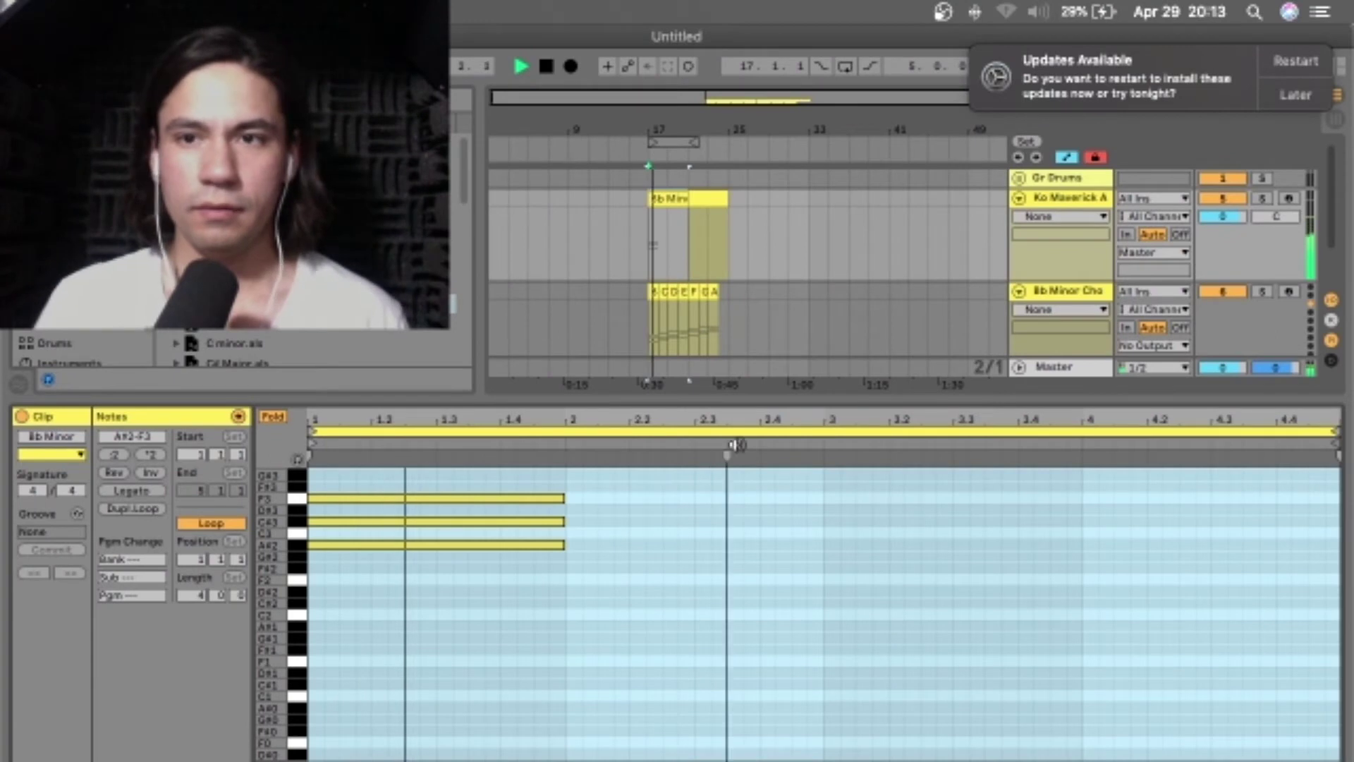
pyautogui.press('space')
pyautogui.click(1295, 94)
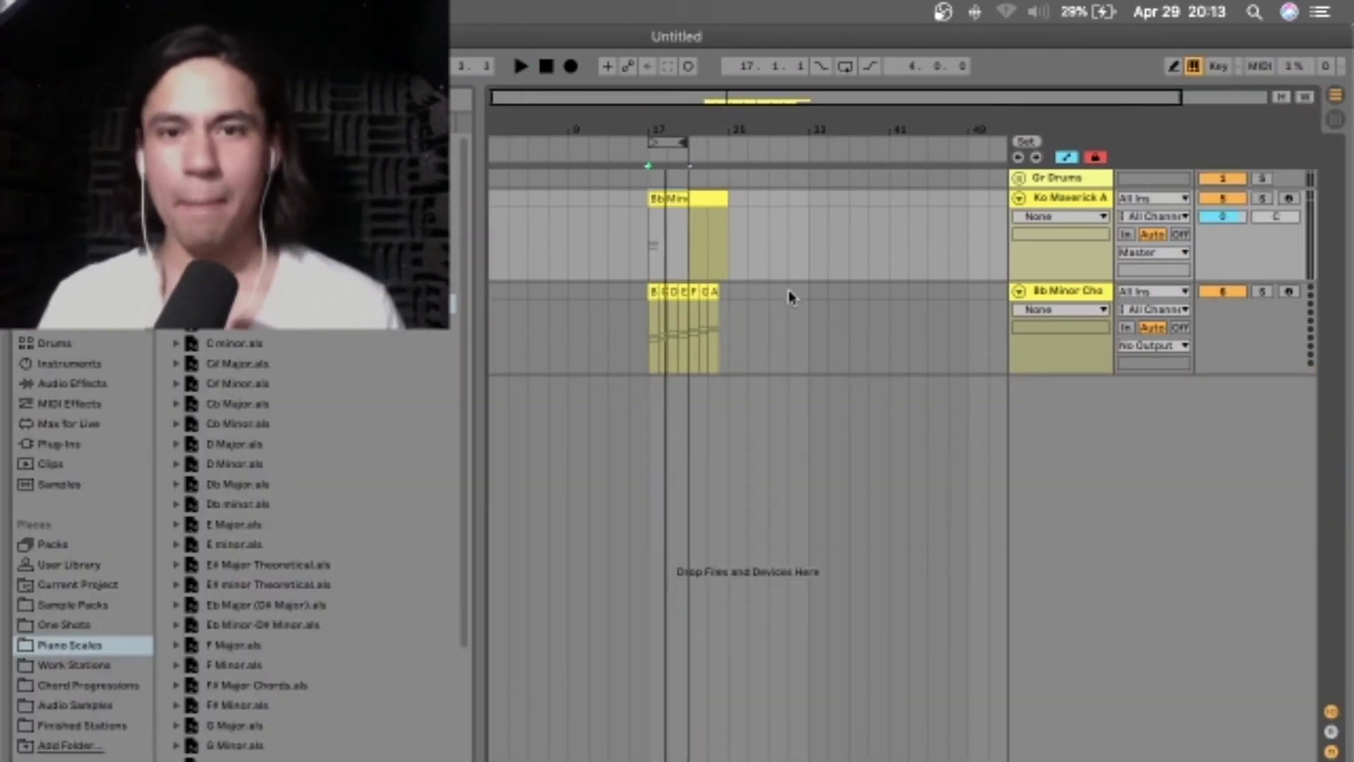
# Open the notes of the Bb Minor clip at bar 17 on the Ko Maverick A track.
pyautogui.click(806, 303)
pyautogui.press('+')
pyautogui.press('+')
pyautogui.press('+')
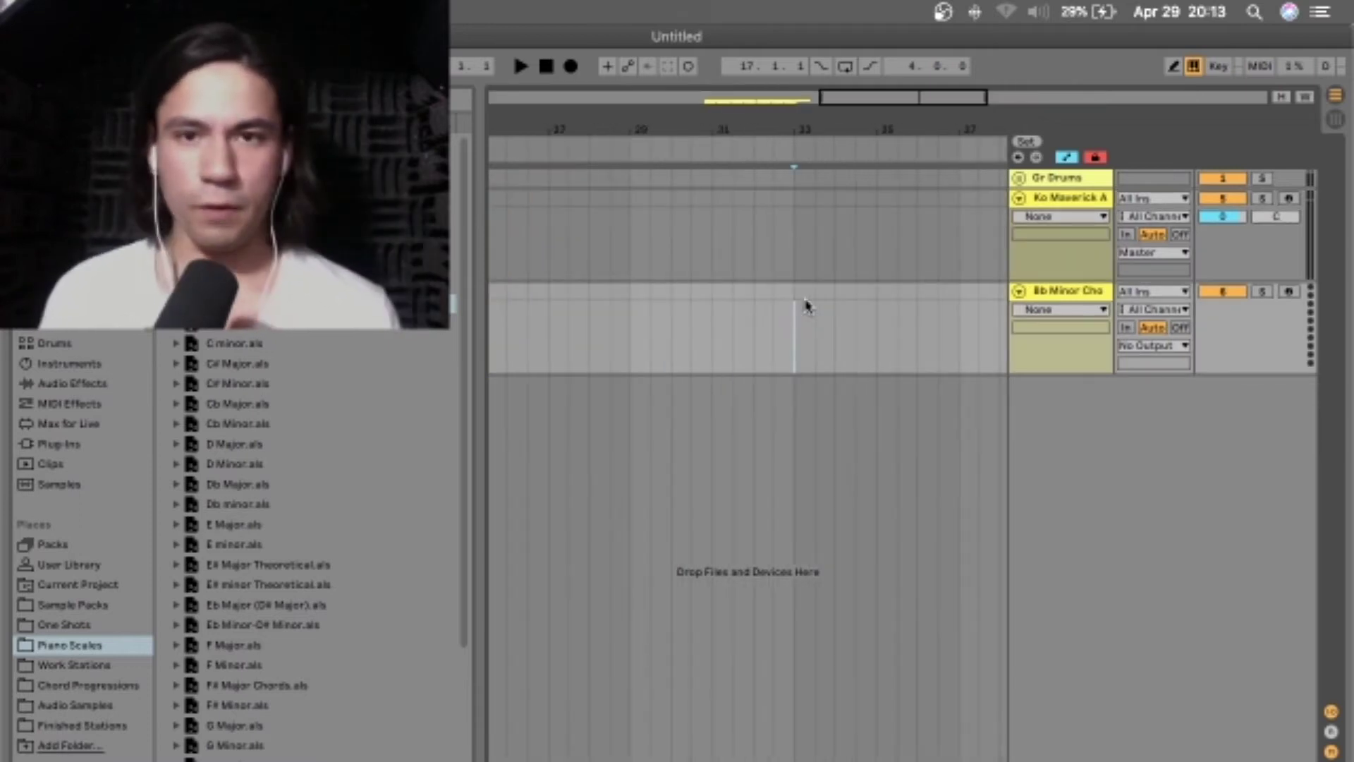
pyautogui.hscroll(-10, 672, 205)
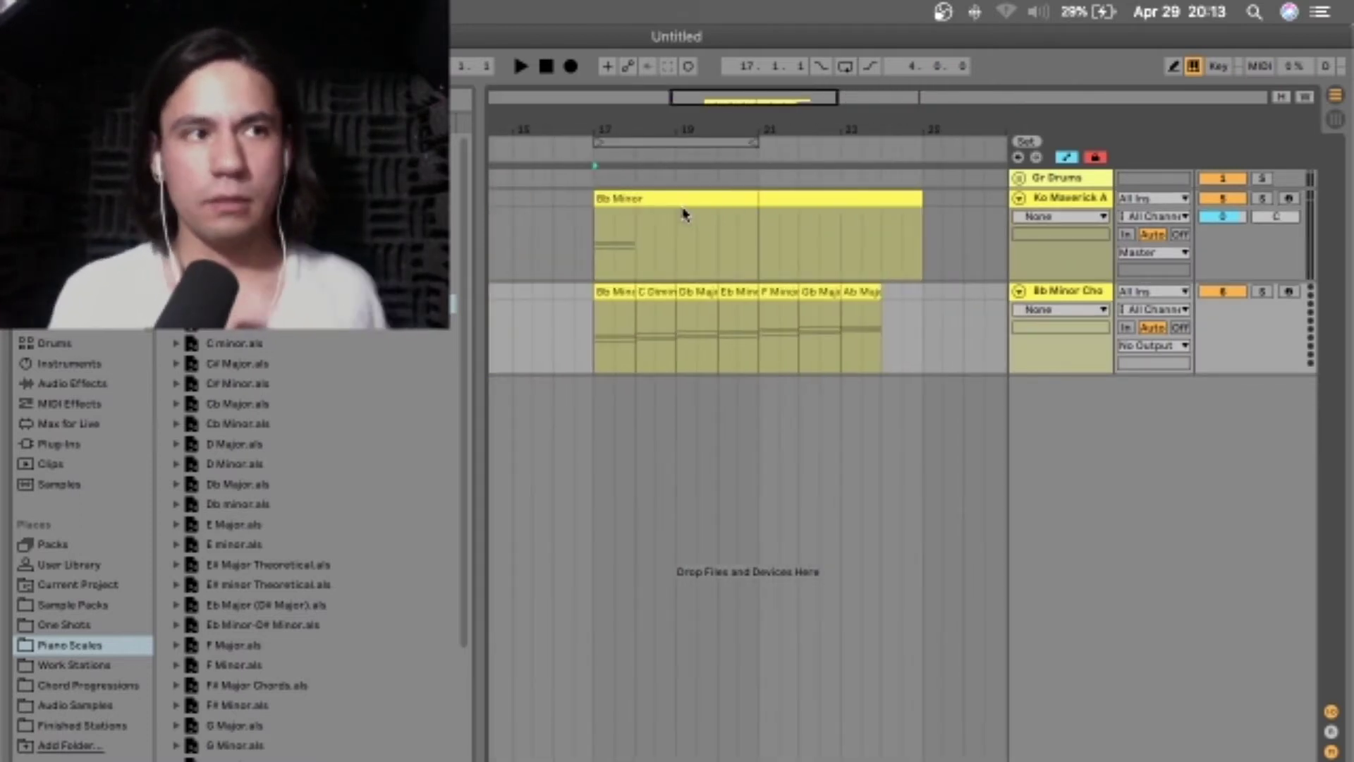
pyautogui.click(696, 258)
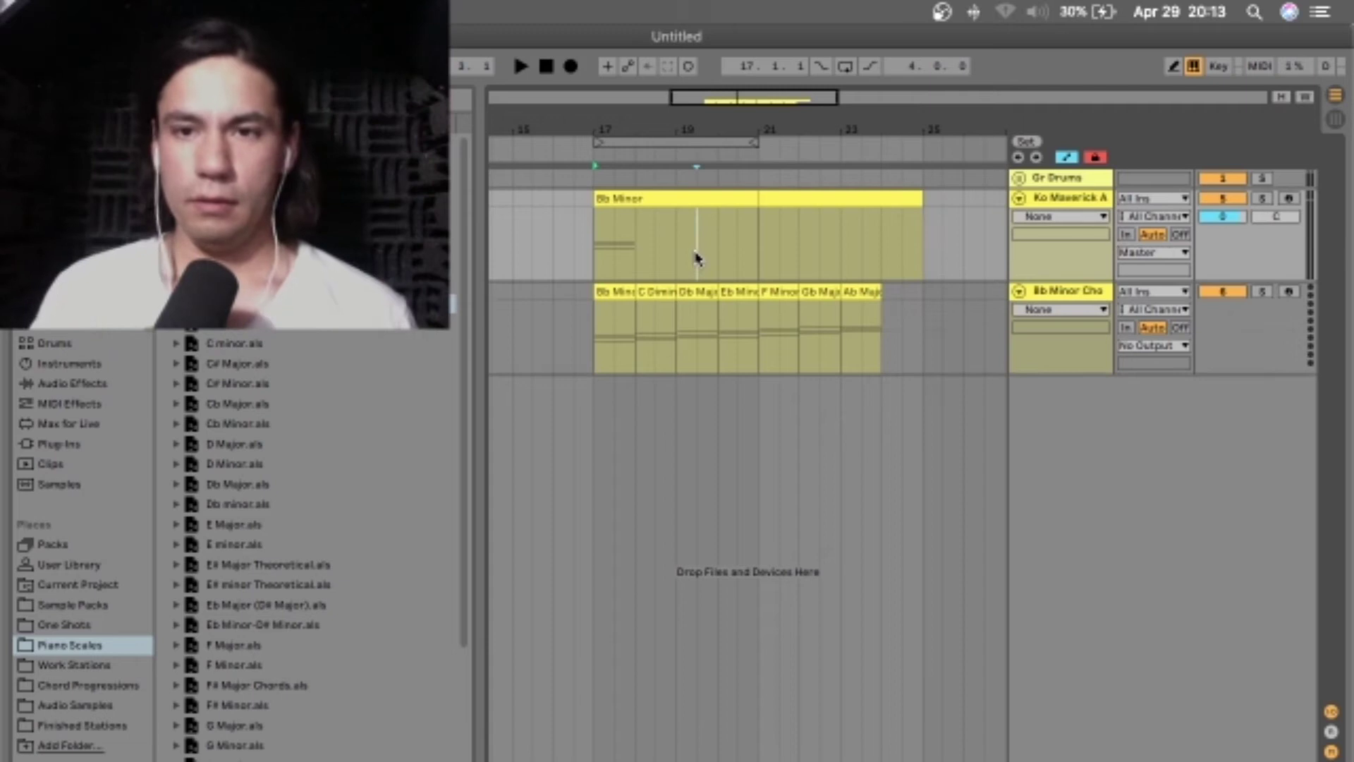
pyautogui.doubleClick(716, 259)
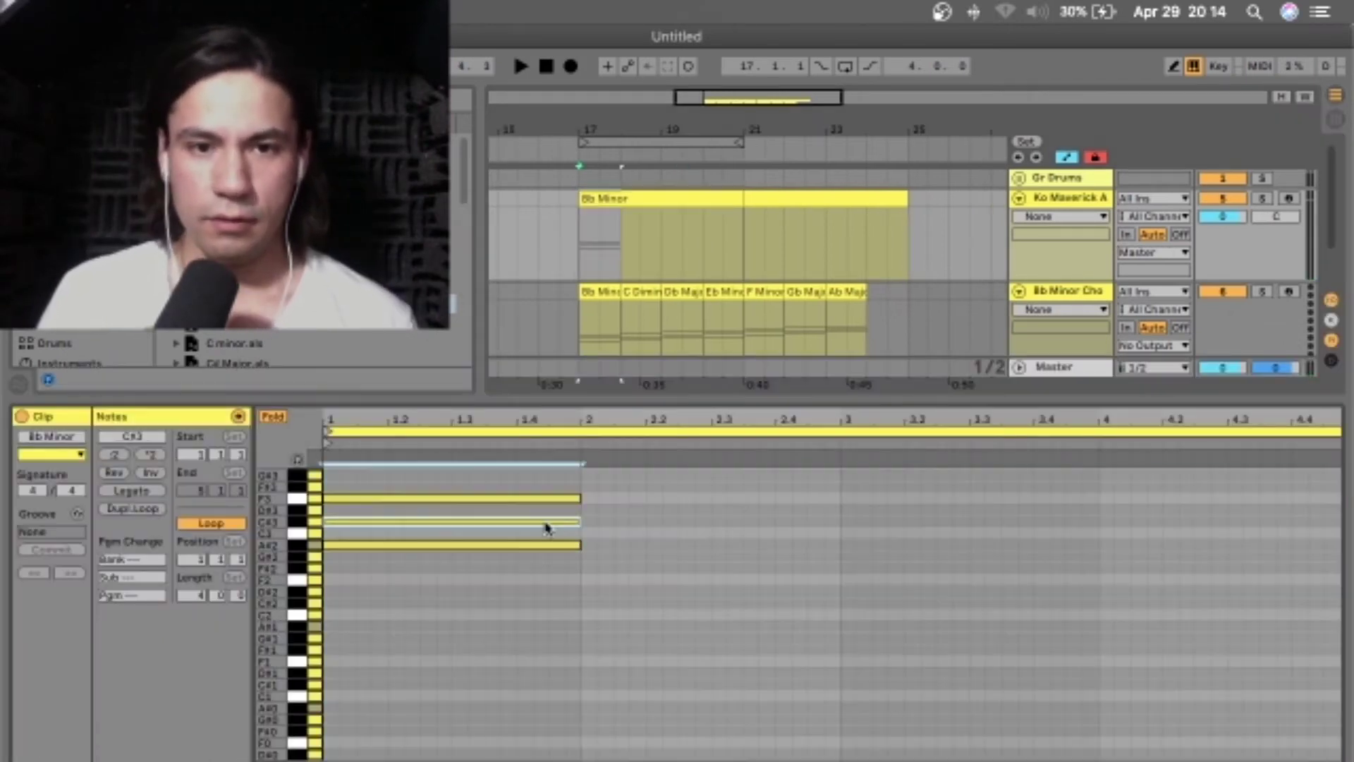
# Raise the chord's C#3 note to D#3, and delete it together with the F3 note.
pyautogui.press('Up')
pyautogui.press('Up')
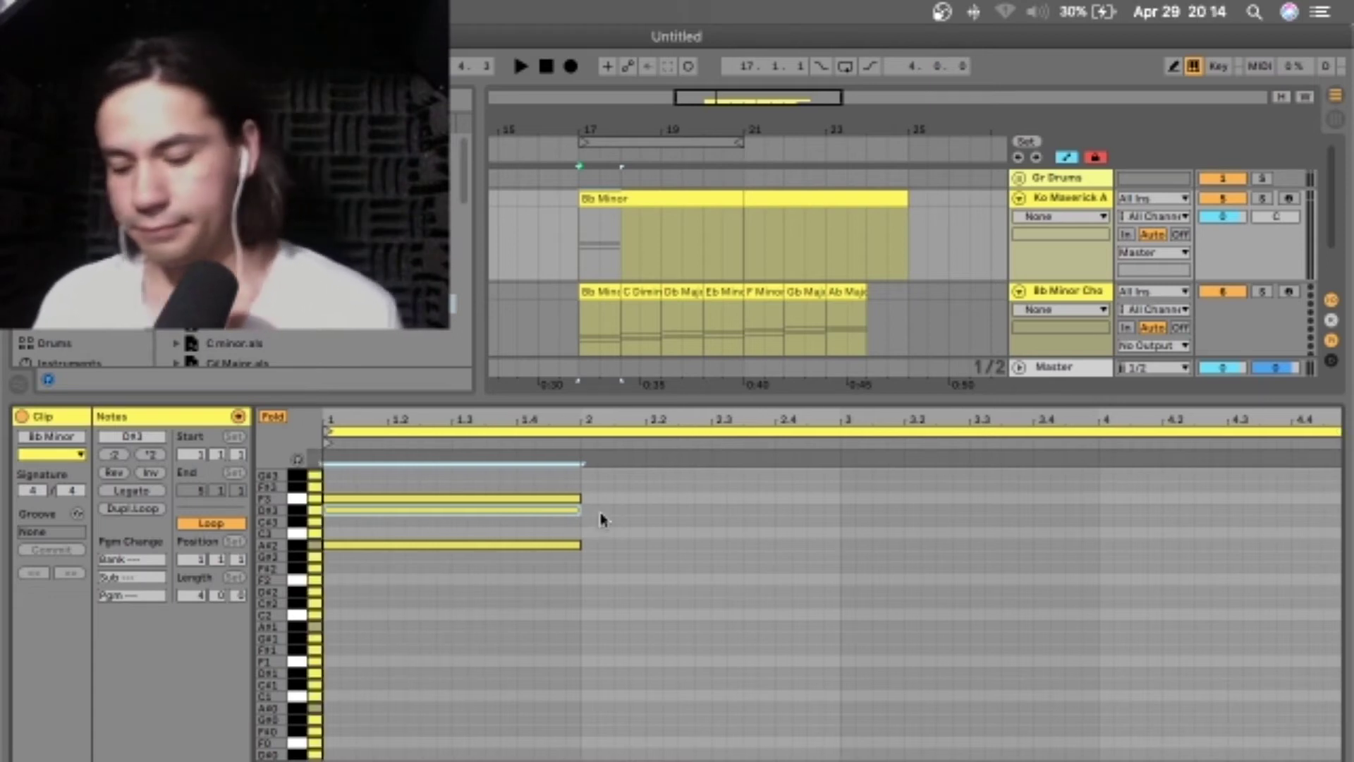
pyautogui.press('Delete')
pyautogui.click(467, 494)
pyautogui.click(467, 497)
pyautogui.press('Delete')
# Copy the remaining A#2 note to A#1, C#3 and C#4 to build a four-note open chord in bar 1.
pyautogui.click(459, 543)
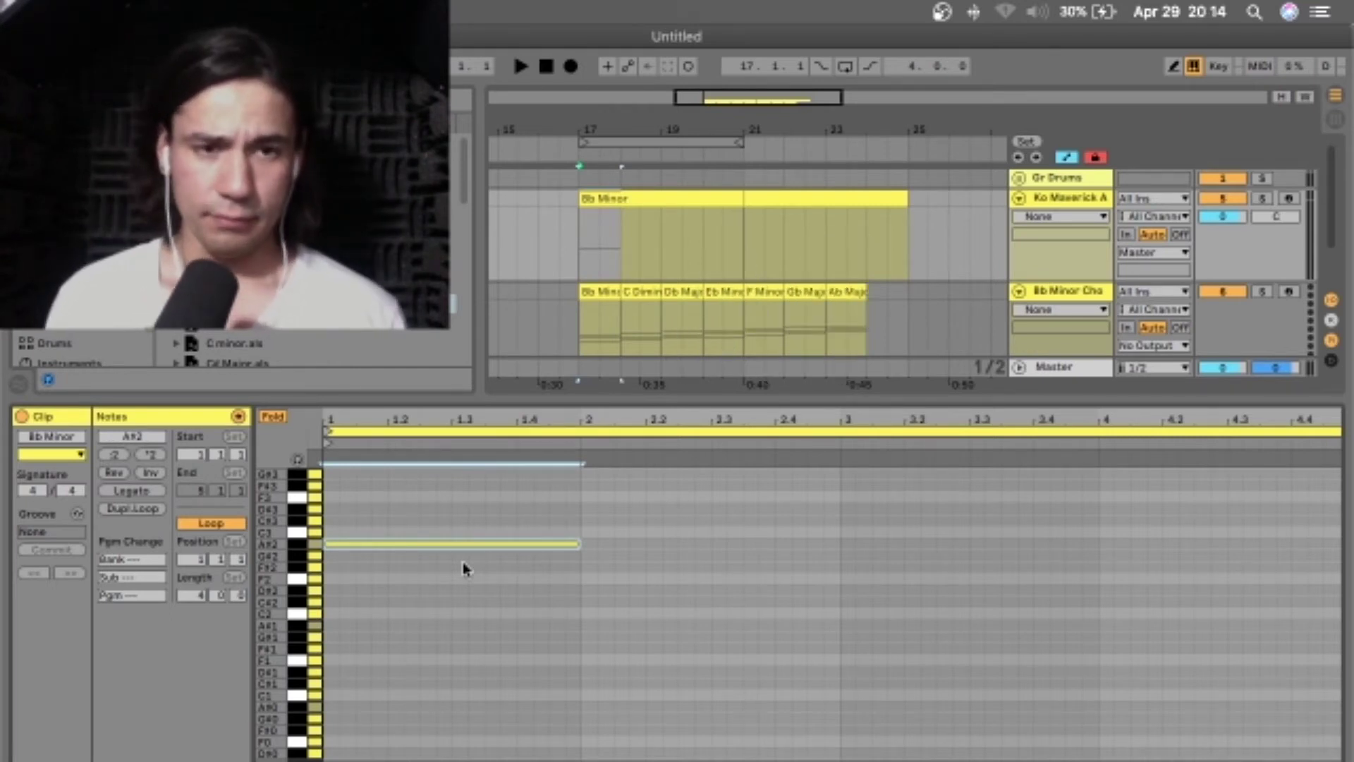
pyautogui.hotkey('shift', 'Down')
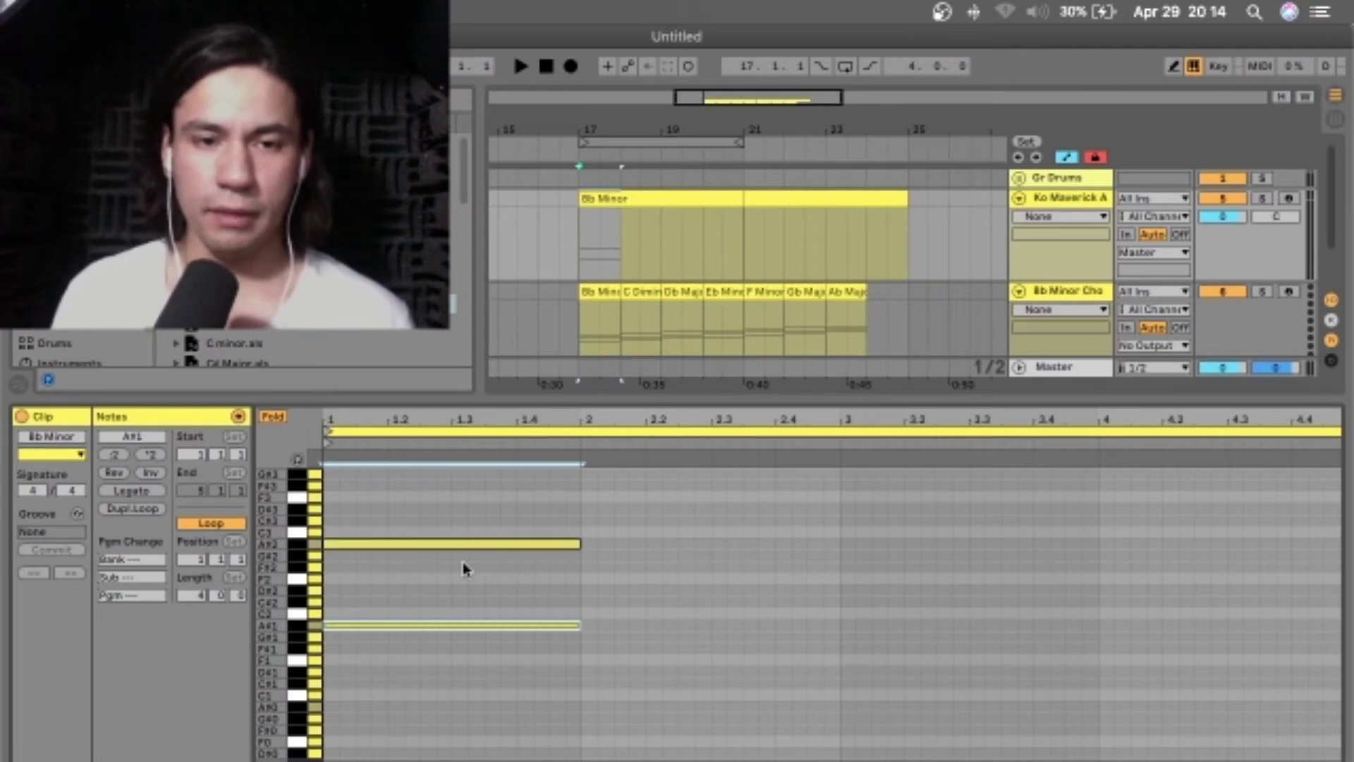
pyautogui.click(481, 543)
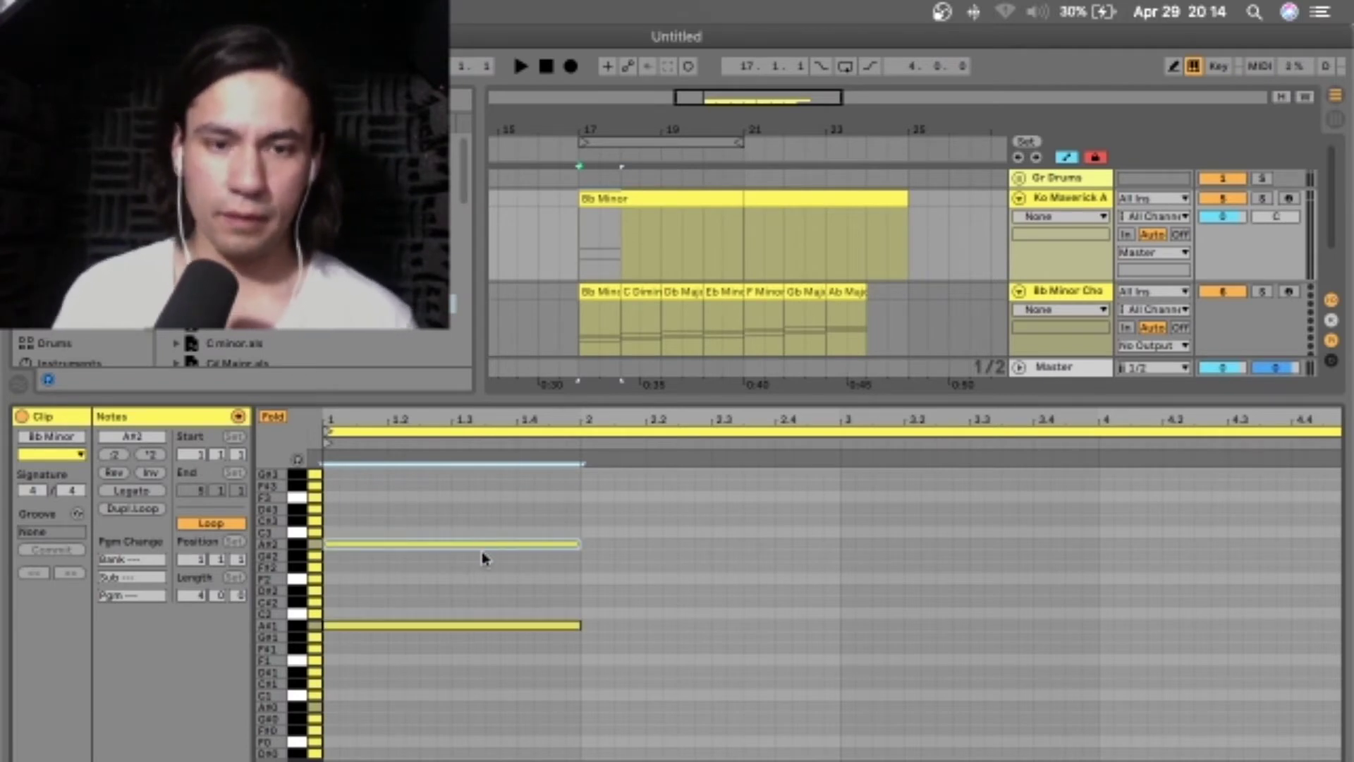
pyautogui.press('super+v')
pyautogui.press('Up')
pyautogui.press('Up')
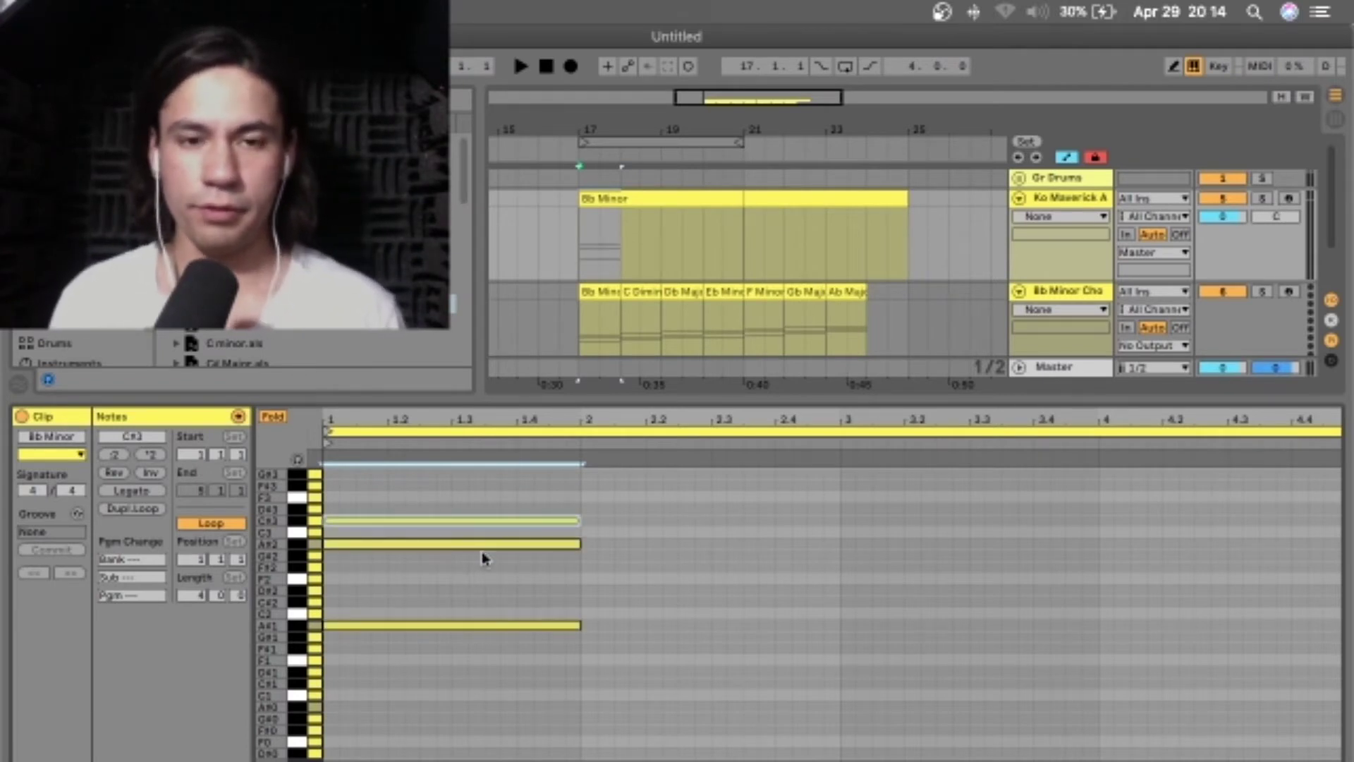
pyautogui.scroll(2, 482, 560)
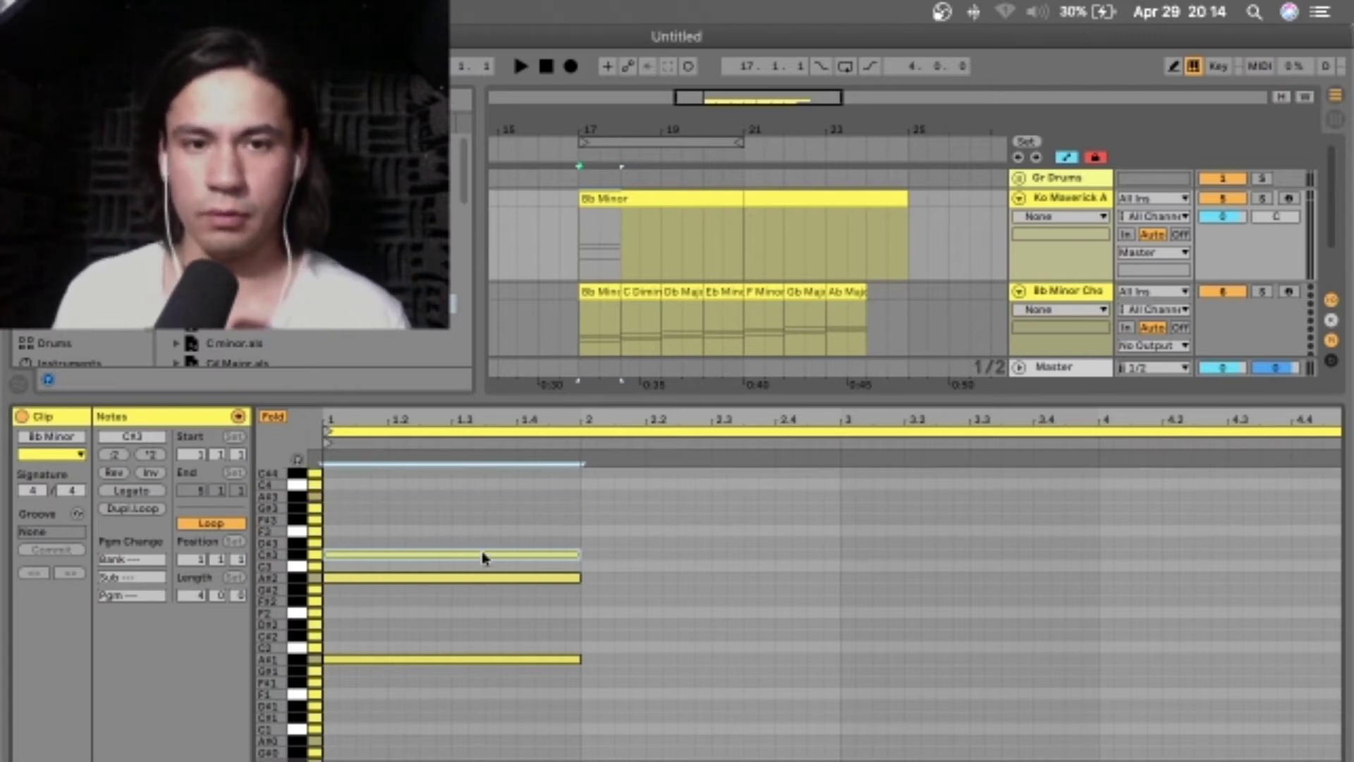
pyautogui.press('super+v')
pyautogui.hotkey('shift', 'Up')
# Play back the rebuilt four-note chord to check how it sounds.
pyautogui.click(726, 544)
pyautogui.press('space')
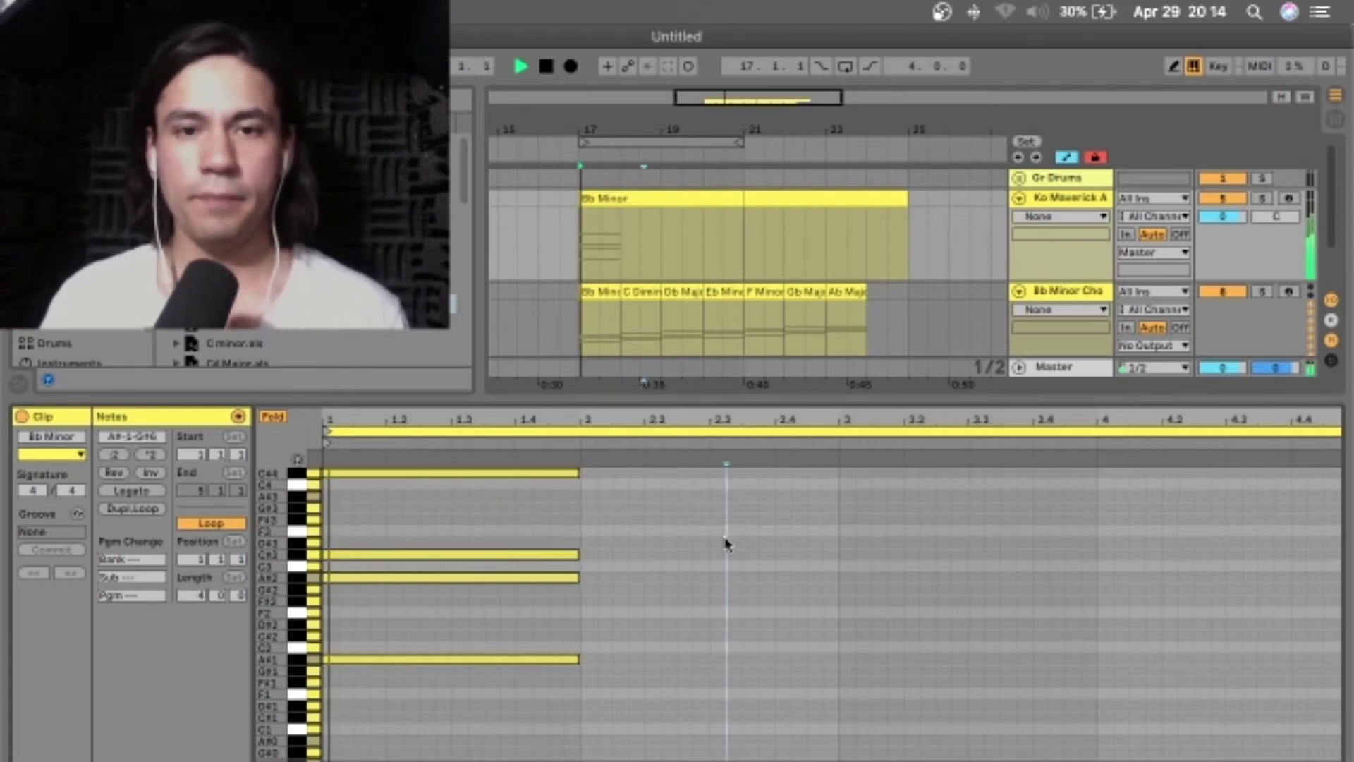
pyautogui.press('space')
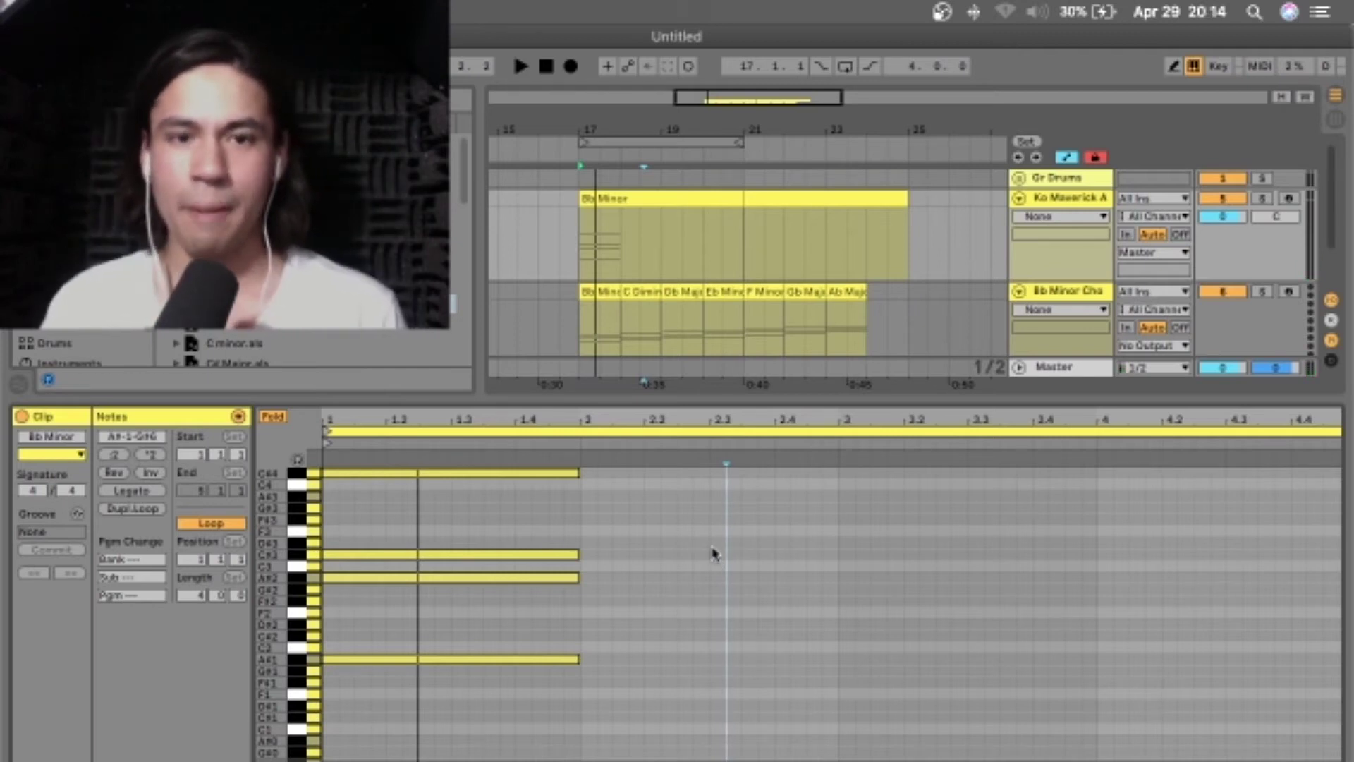
pyautogui.scroll(3, 601, 543)
pyautogui.press('space')
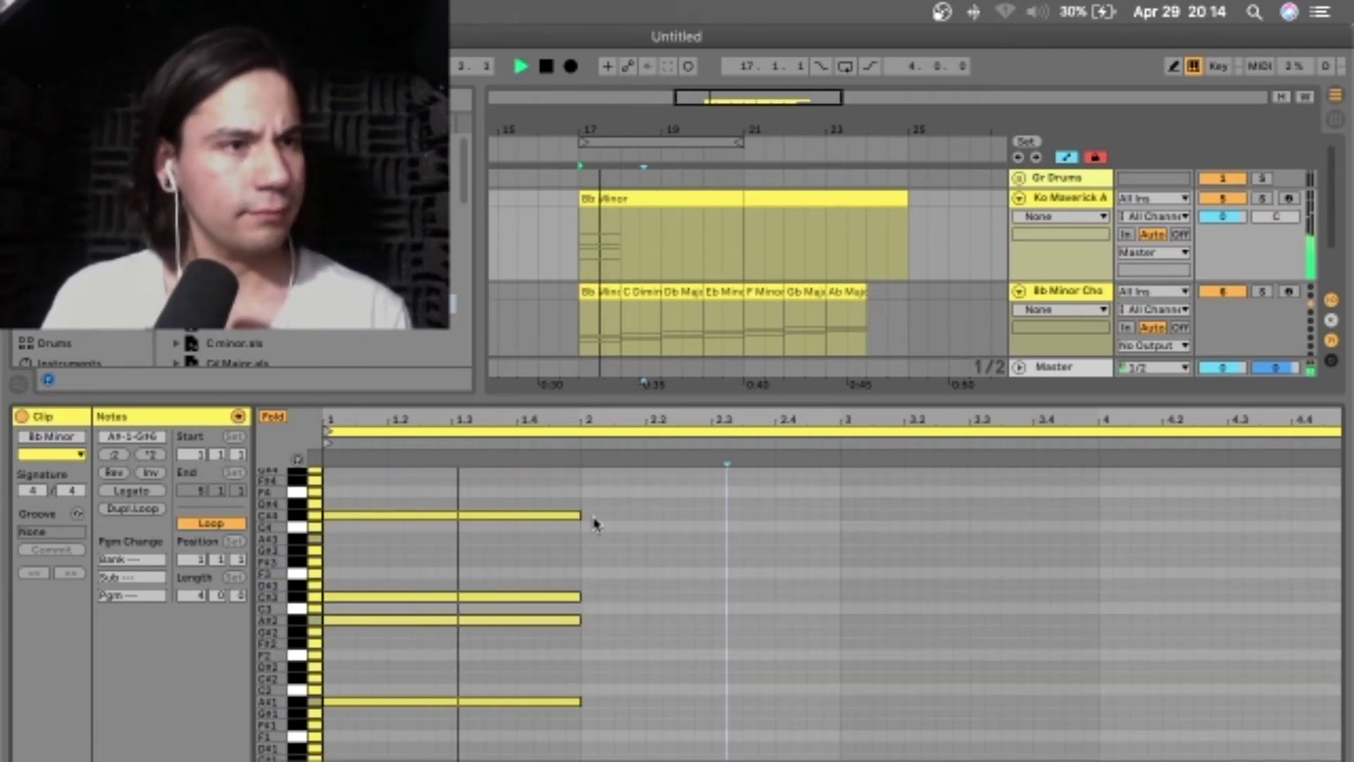
pyautogui.press('space')
# Transpose all four chord notes up through the C2–D#4 position to C#2–F4, listening in between.
pyautogui.press('super+a')
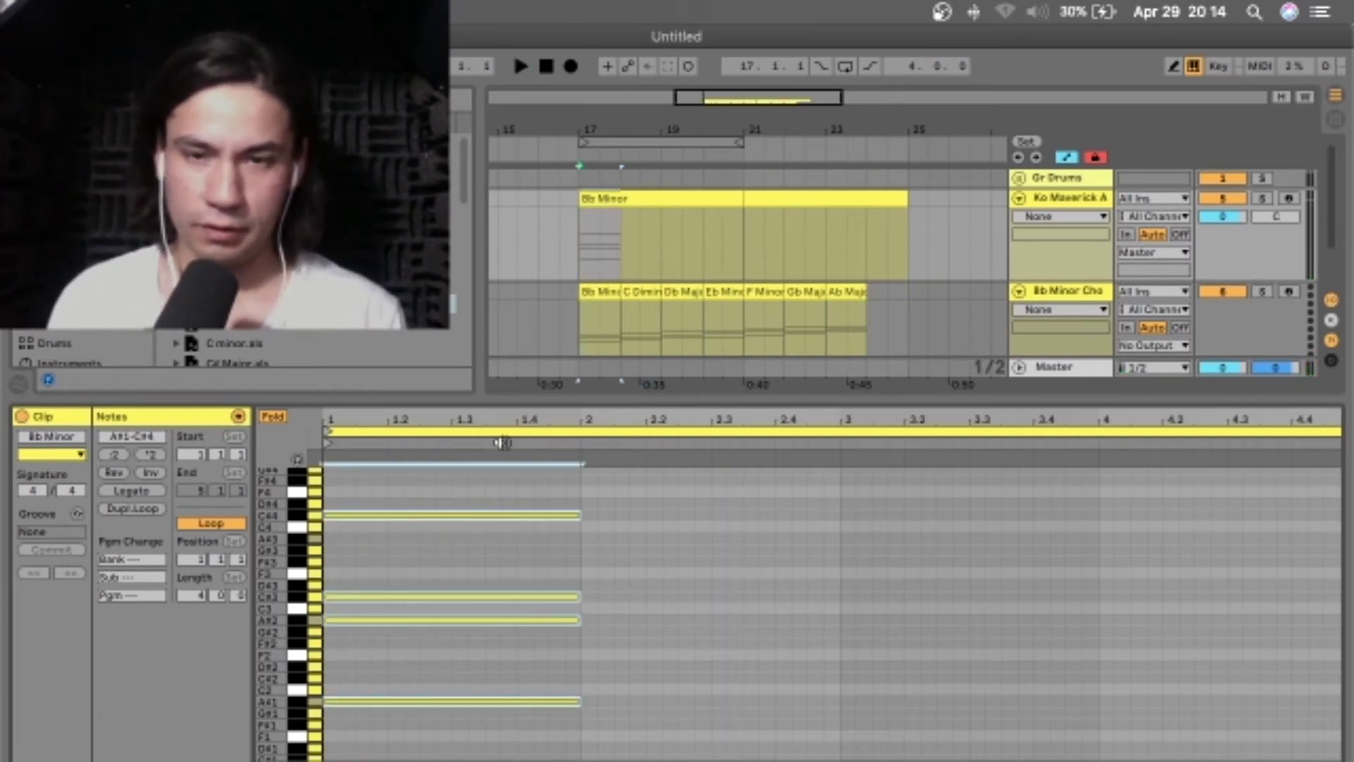
pyautogui.press('Up')
pyautogui.press('Up')
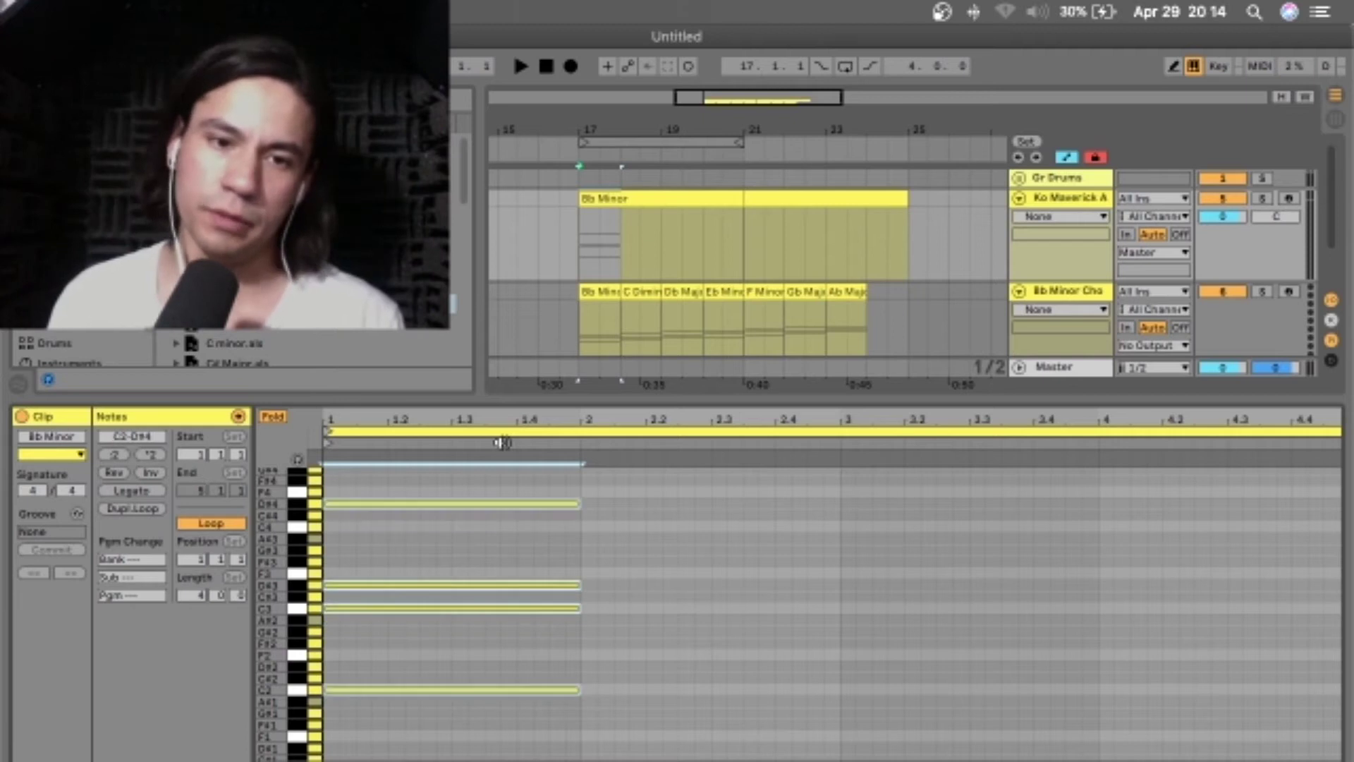
pyautogui.press('space')
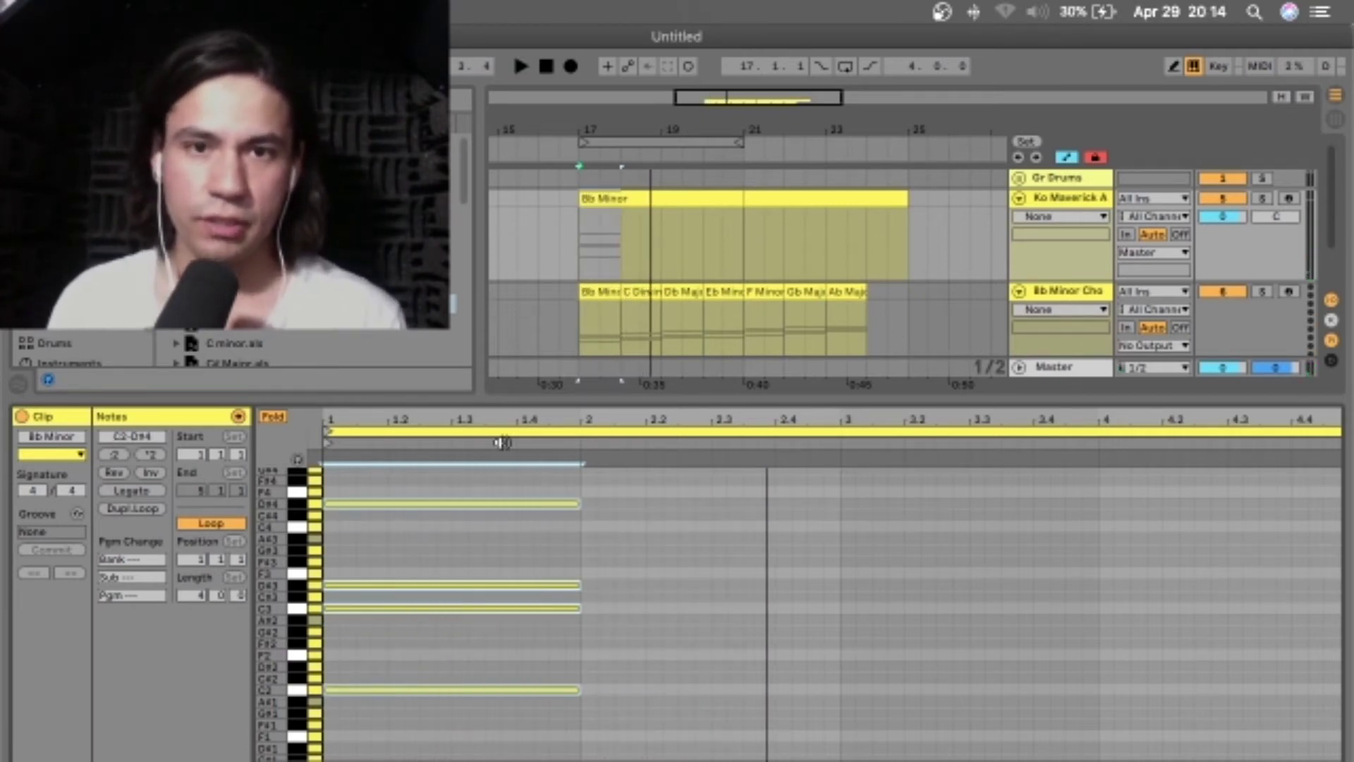
pyautogui.press('Up')
pyautogui.press('Up')
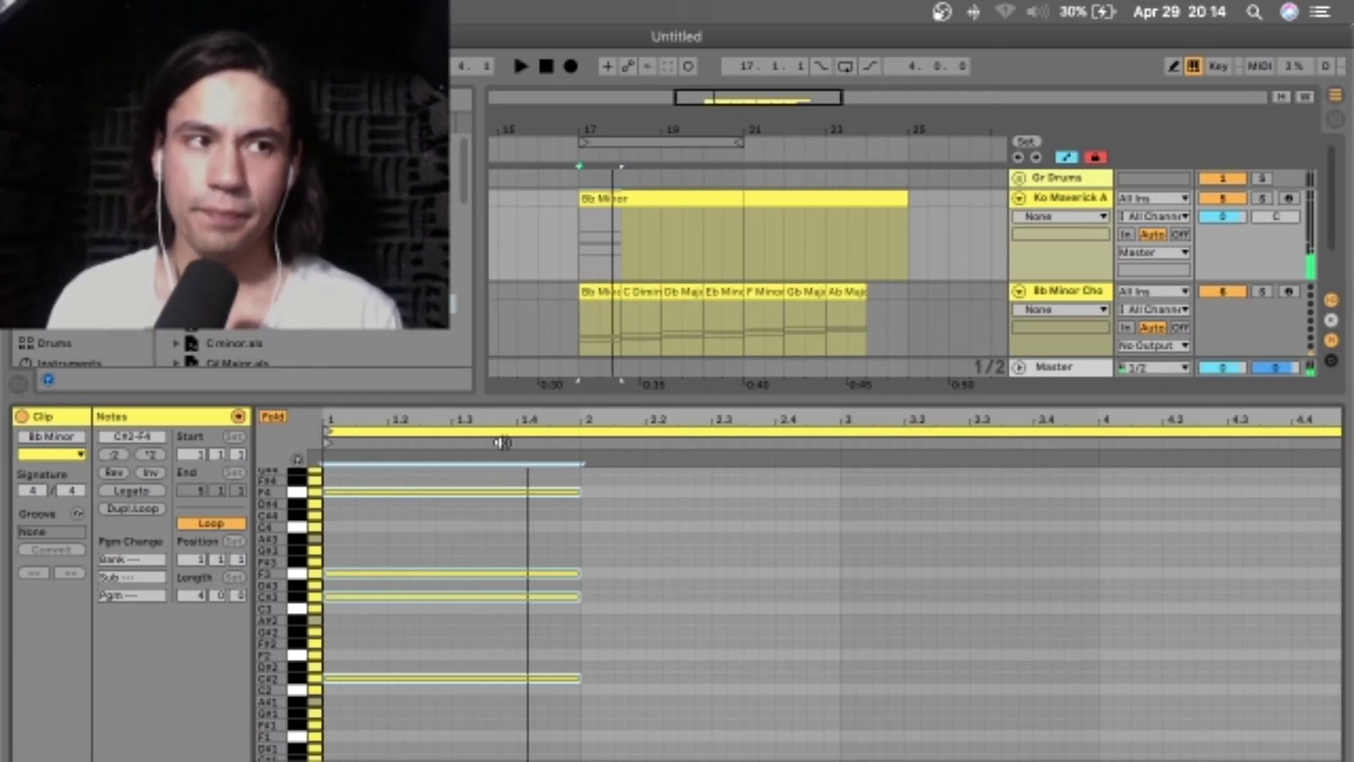
# Try the chord transposed up to F#2–A#4 during playback, return it to C#2–F4, and stop playback.
pyautogui.press('Up')
pyautogui.press('Up')
pyautogui.press('Up')
pyautogui.press('Up')
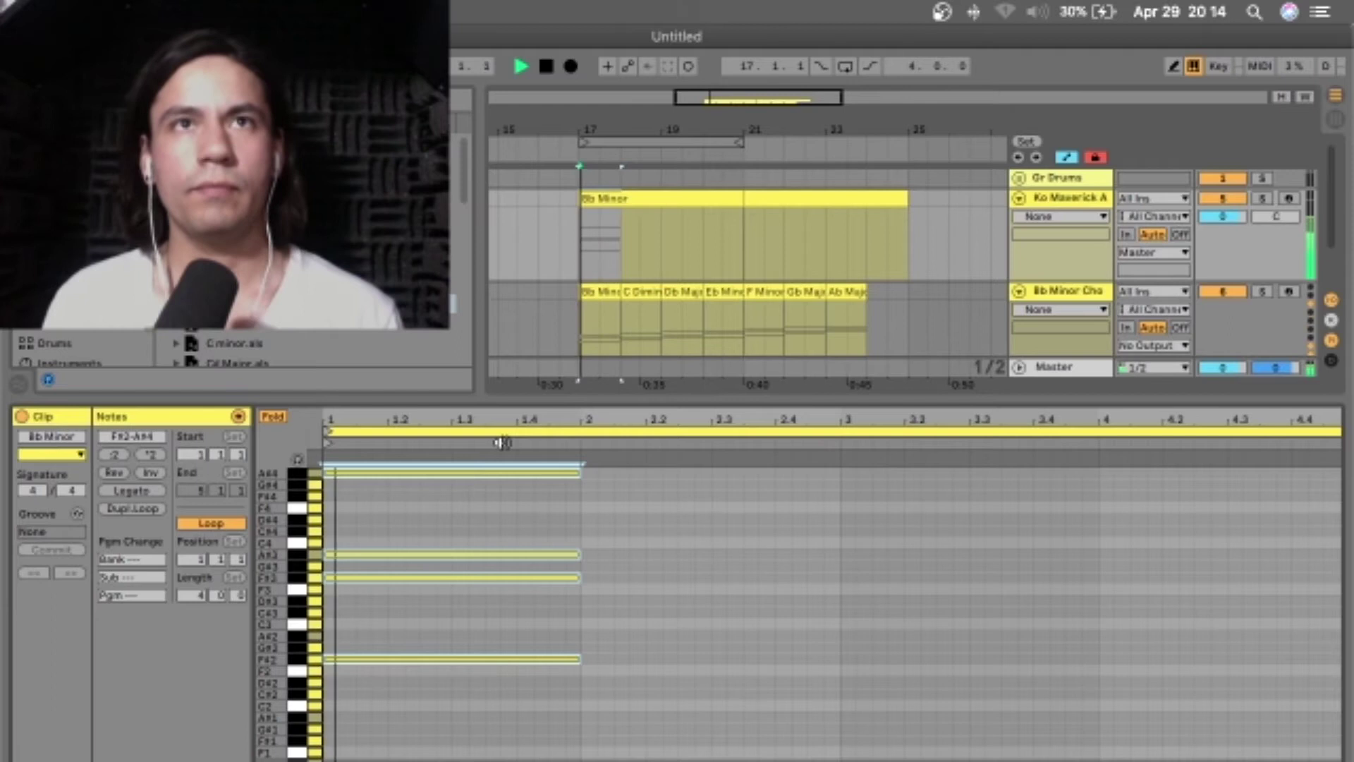
pyautogui.press('Down')
pyautogui.press('Down')
pyautogui.press('Down')
pyautogui.press('Down')
pyautogui.press('Down')
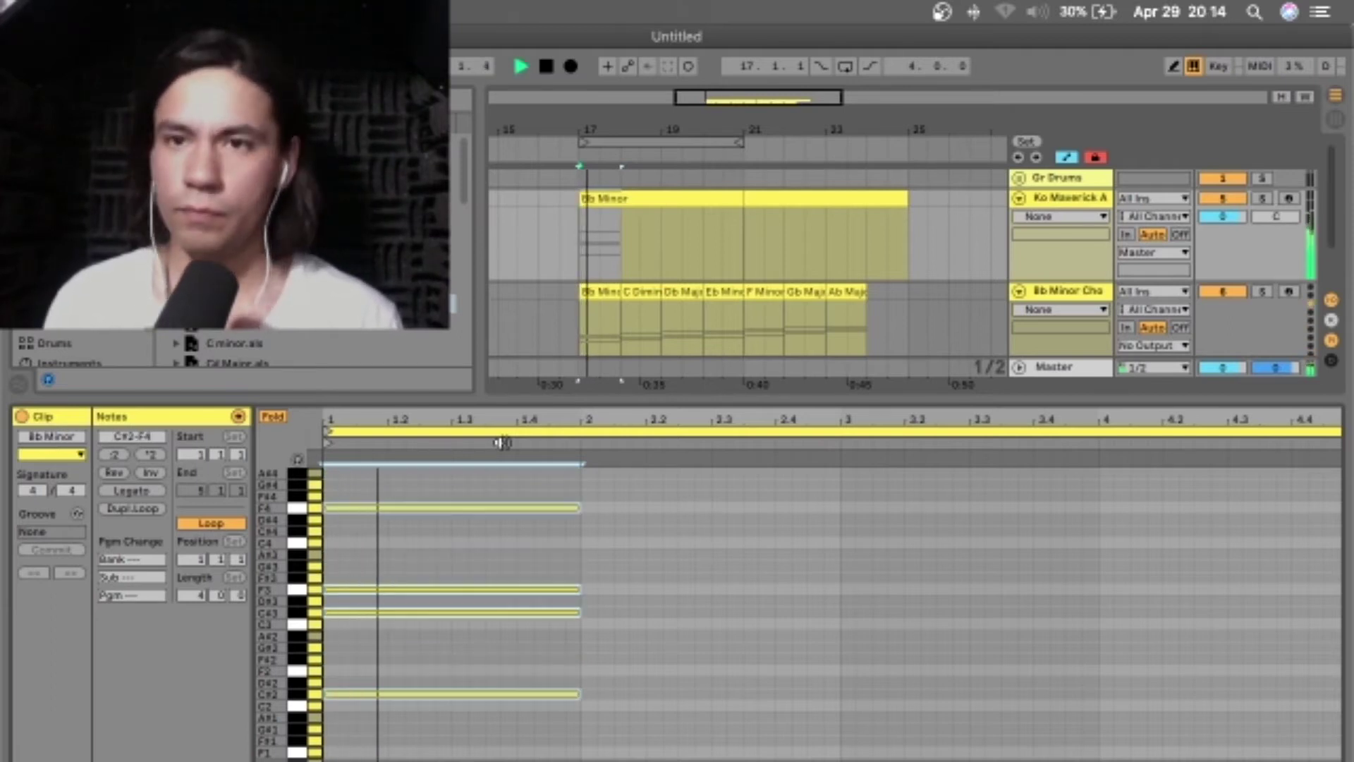
pyautogui.press('space')
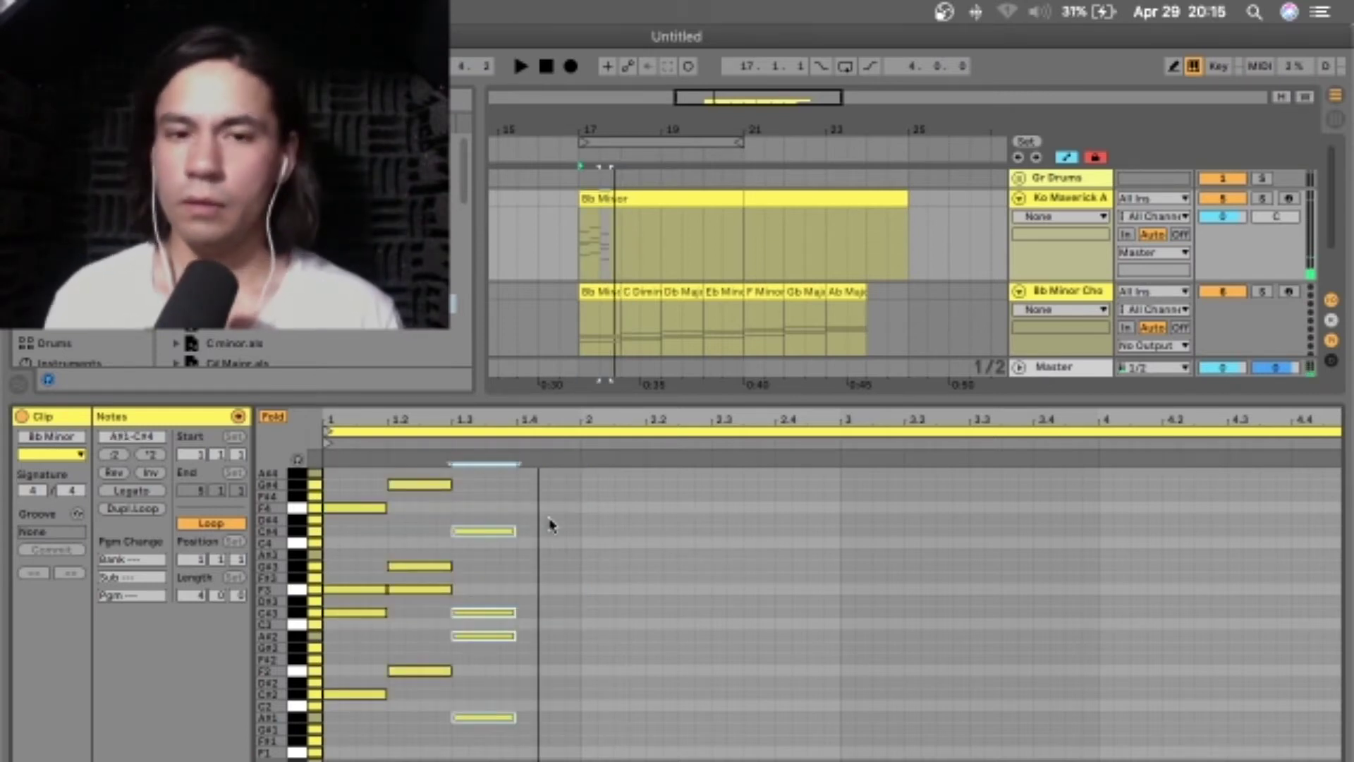
# Shift the A#1–C#4 chord half a beat later in bar 1, shorten it, and duplicate it directly after itself.
pyautogui.press('Right')
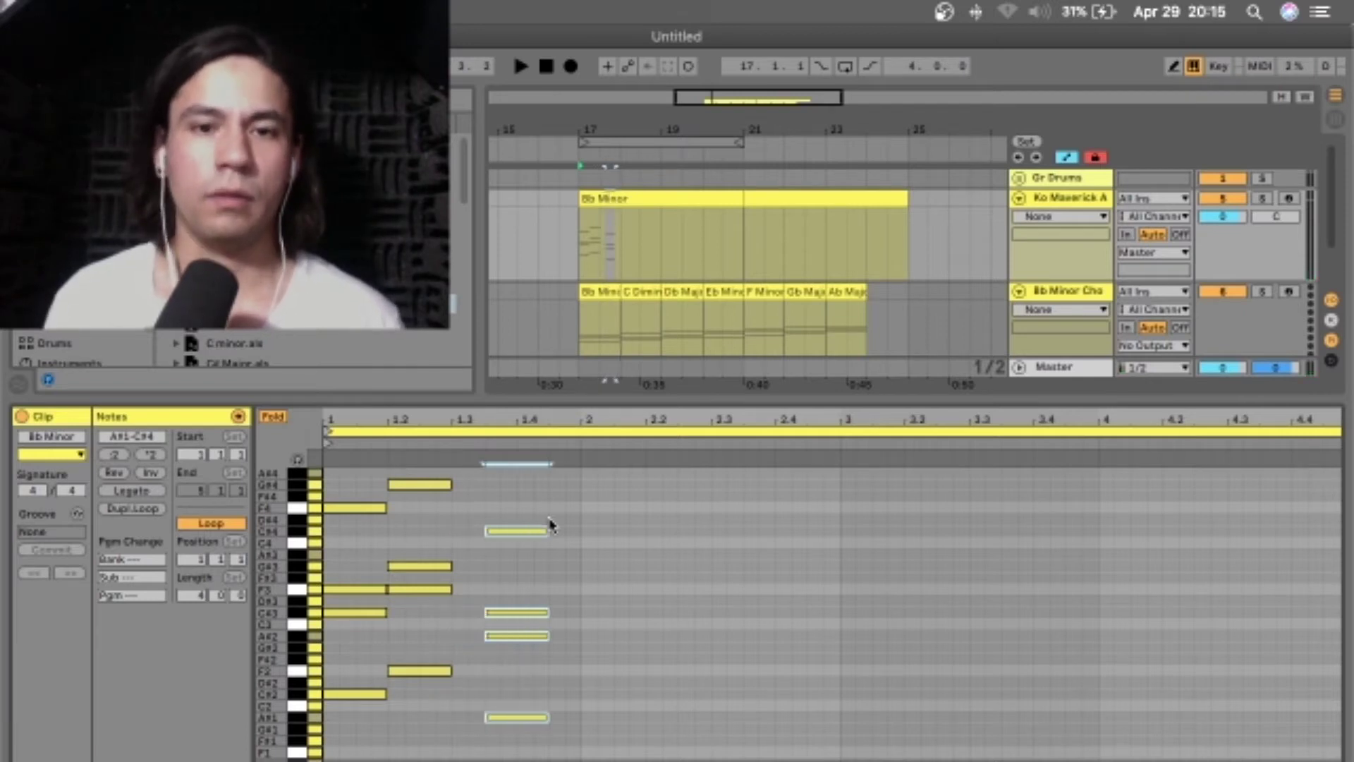
pyautogui.hotkey('shift', 'Left')
pyautogui.hotkey('shift', 'Left')
pyautogui.press('super+d')
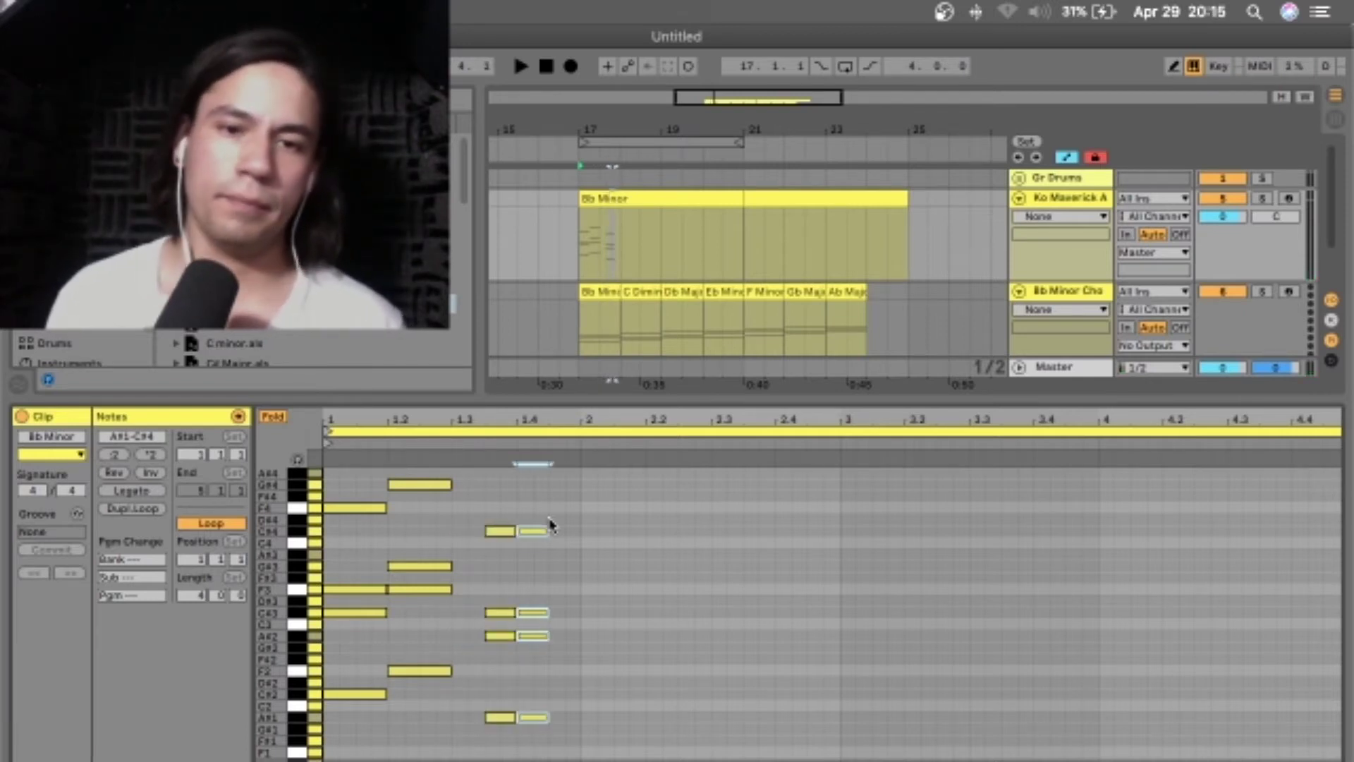
# Transpose the duplicated chord down to F#1–A#3, lengthen it, and play back the extended progression.
pyautogui.press('Down')
pyautogui.press('Down')
pyautogui.hotkey('shift', 'Right')
pyautogui.hotkey('shift', 'Right')
pyautogui.press('space')
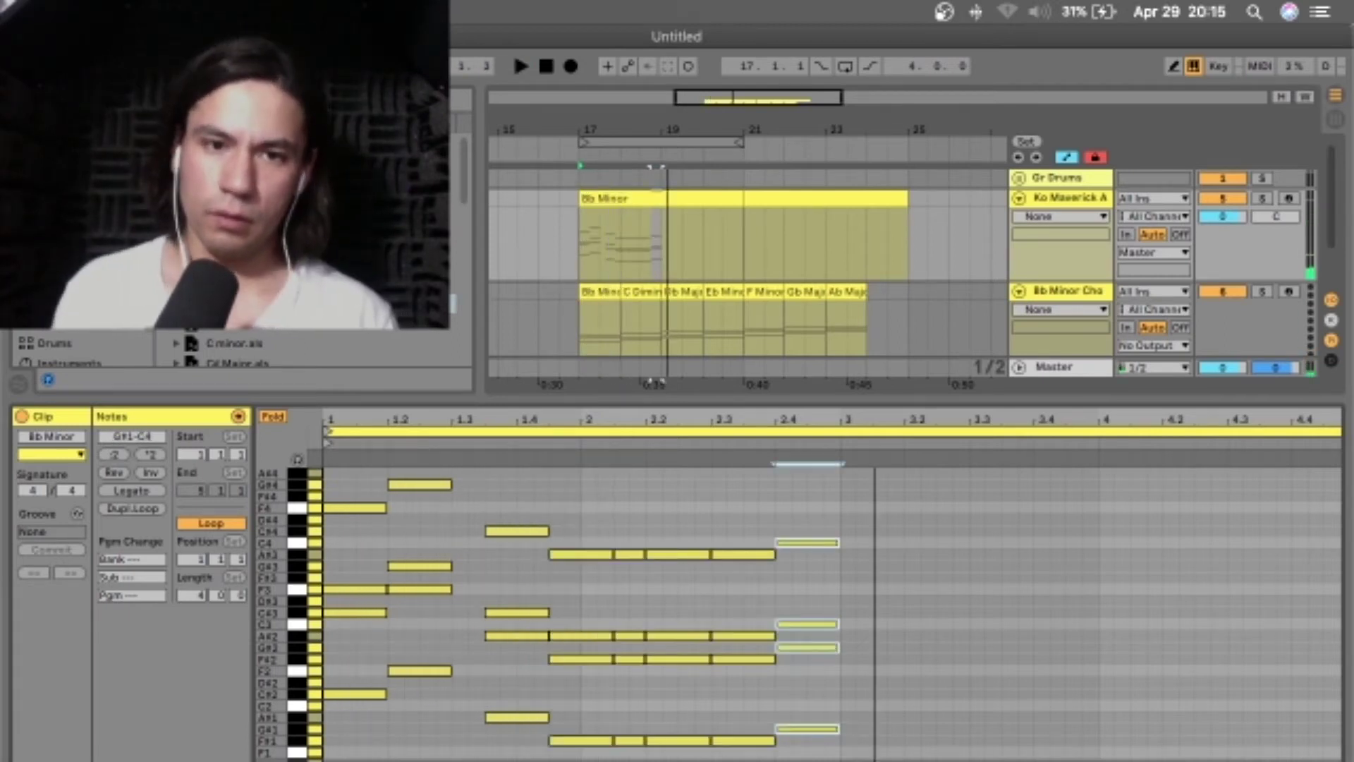
pyautogui.press('space')
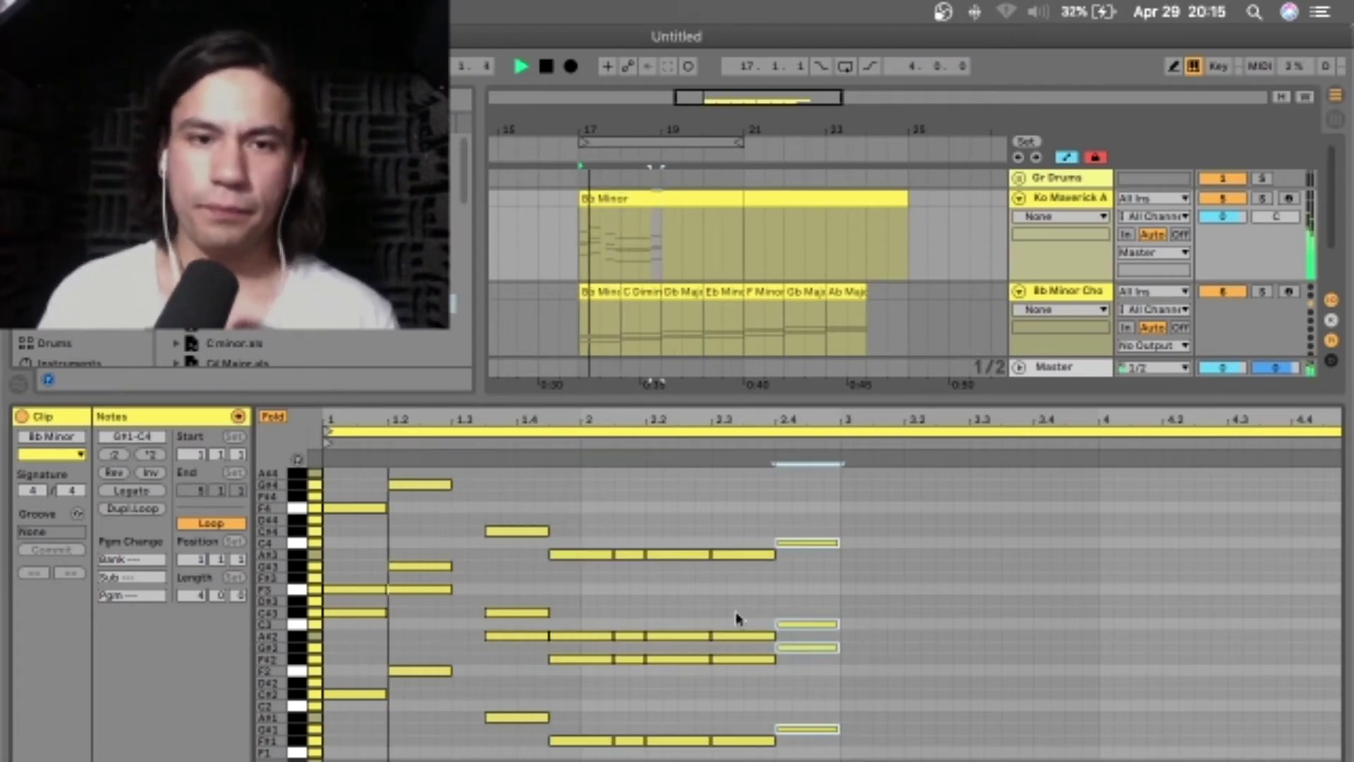
# Duplicate all notes of bars 1–2 into bars 3–4 and play back the four-bar clip.
pyautogui.click(822, 476)
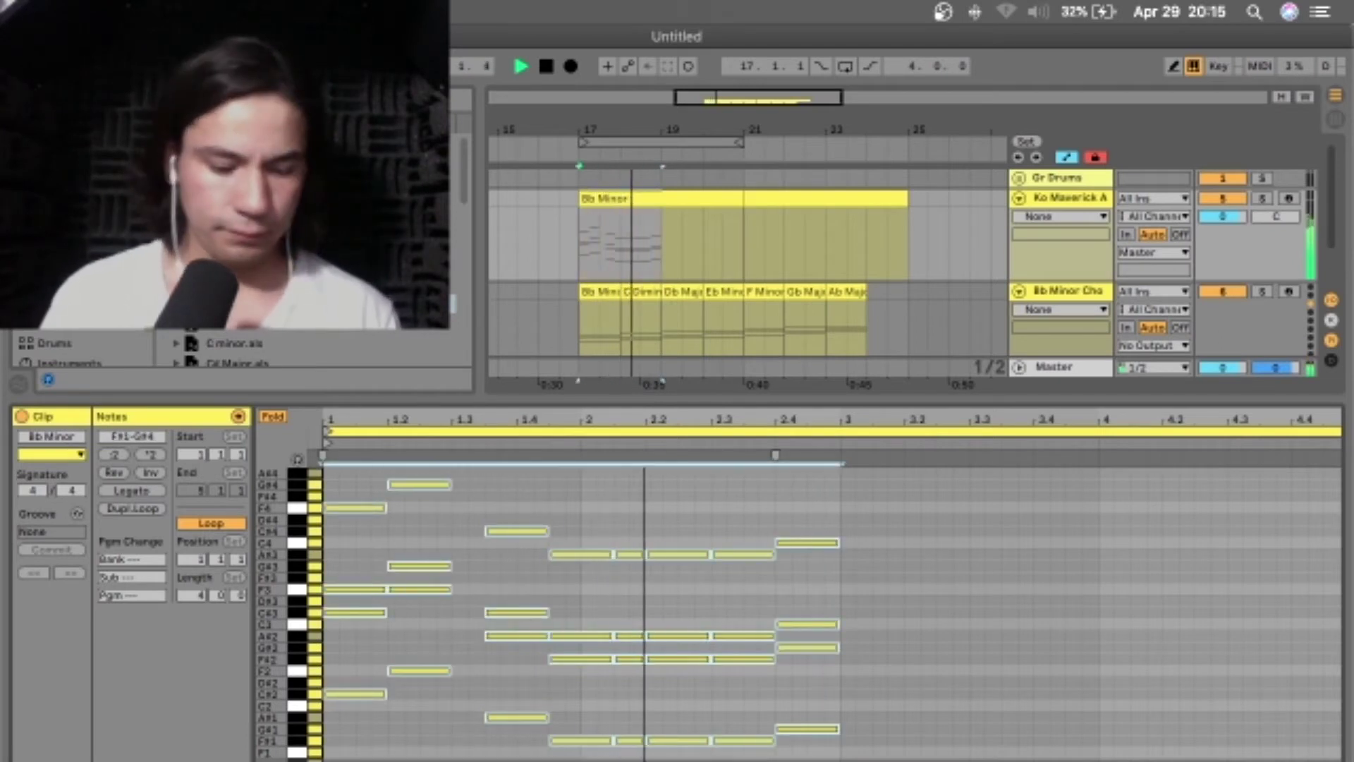
pyautogui.press('super+a')
pyautogui.press('super+d')
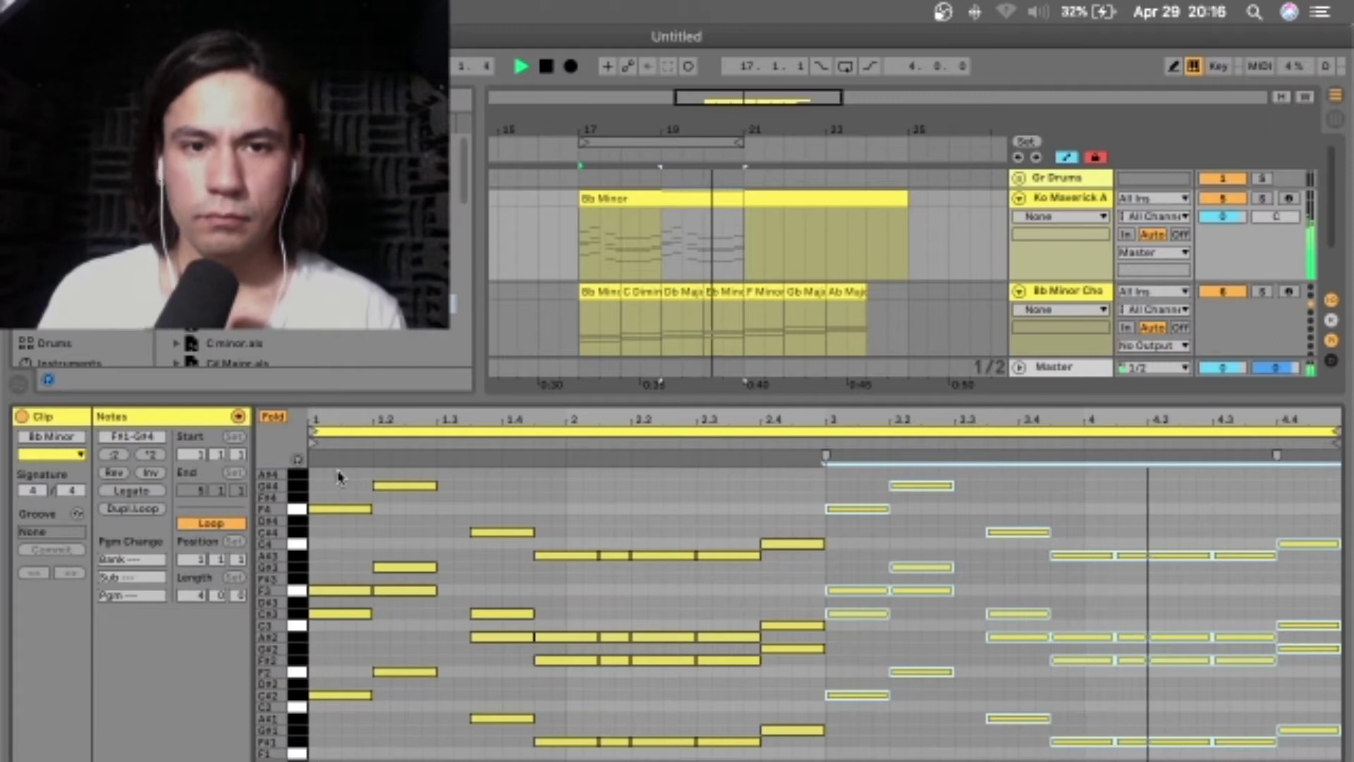
pyautogui.press('super+a')
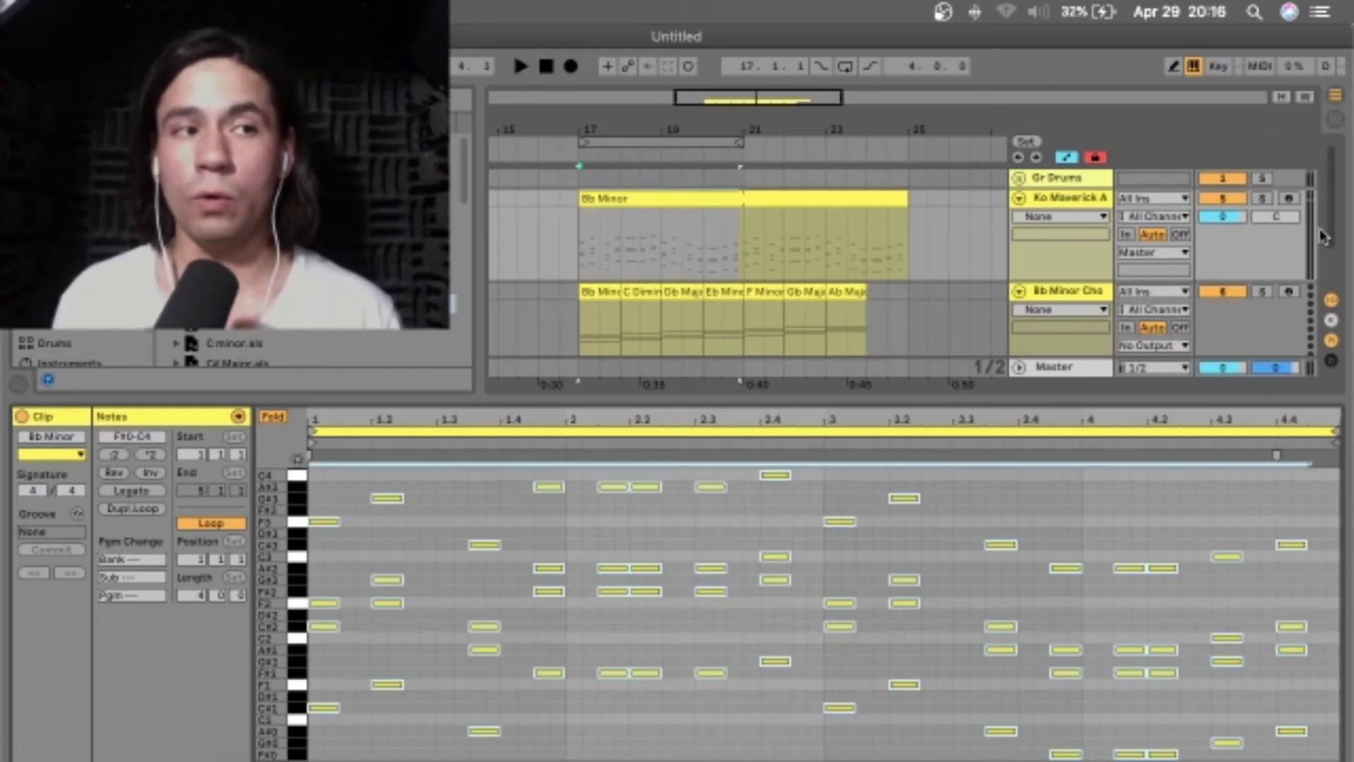
pyautogui.press('space')
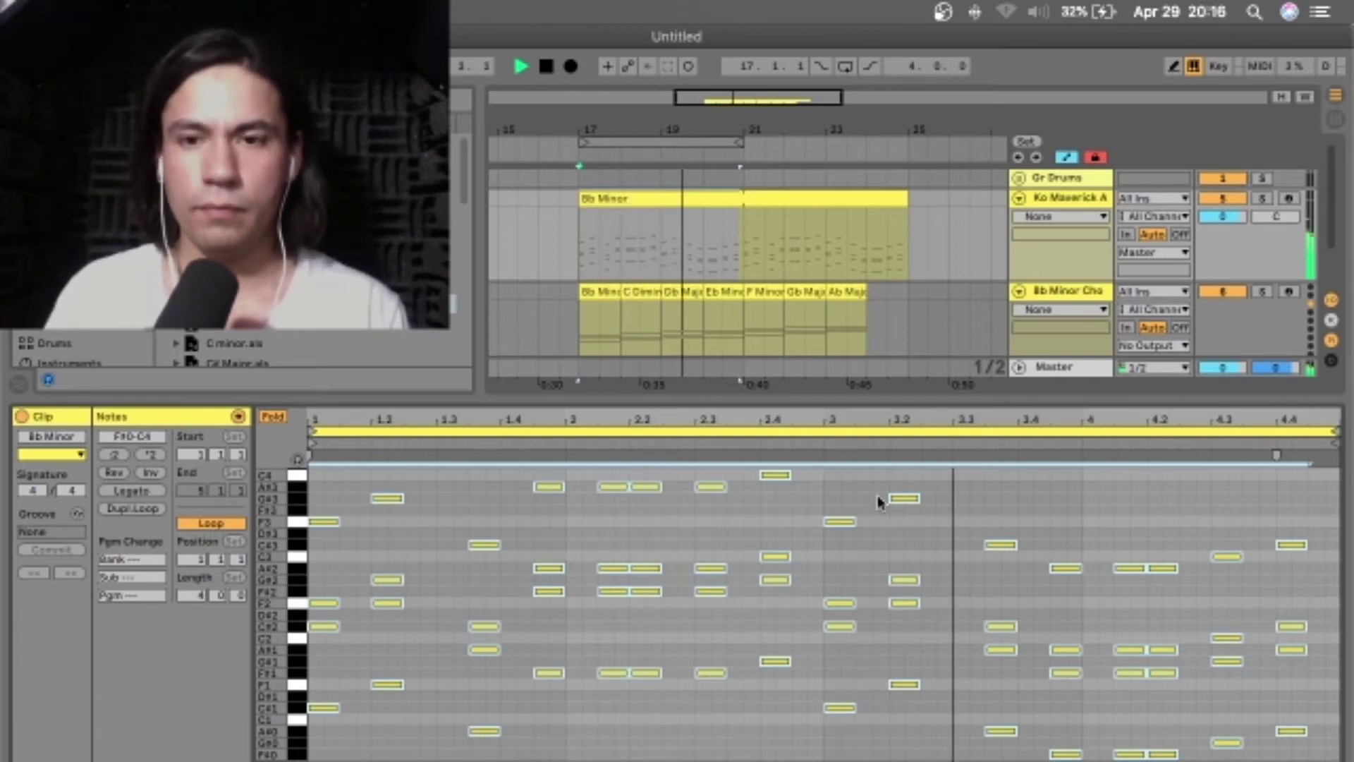
# Try transposing the A#0–C#3 chord in the second half of bar 3 up to F#1–A#3 during playback.
pyautogui.moveTo(953, 534); pyautogui.dragTo(1023, 744)
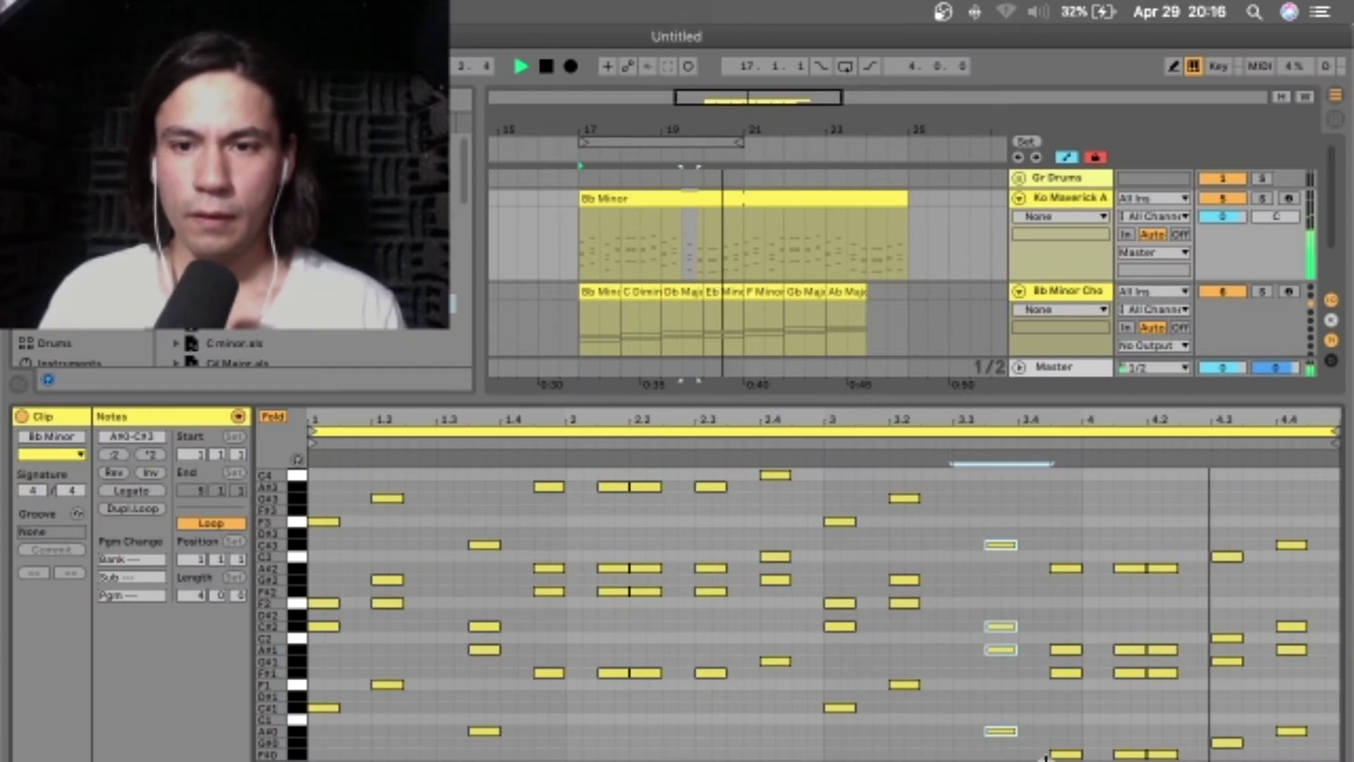
pyautogui.press('Up')
pyautogui.press('Up')
pyautogui.press('Up')
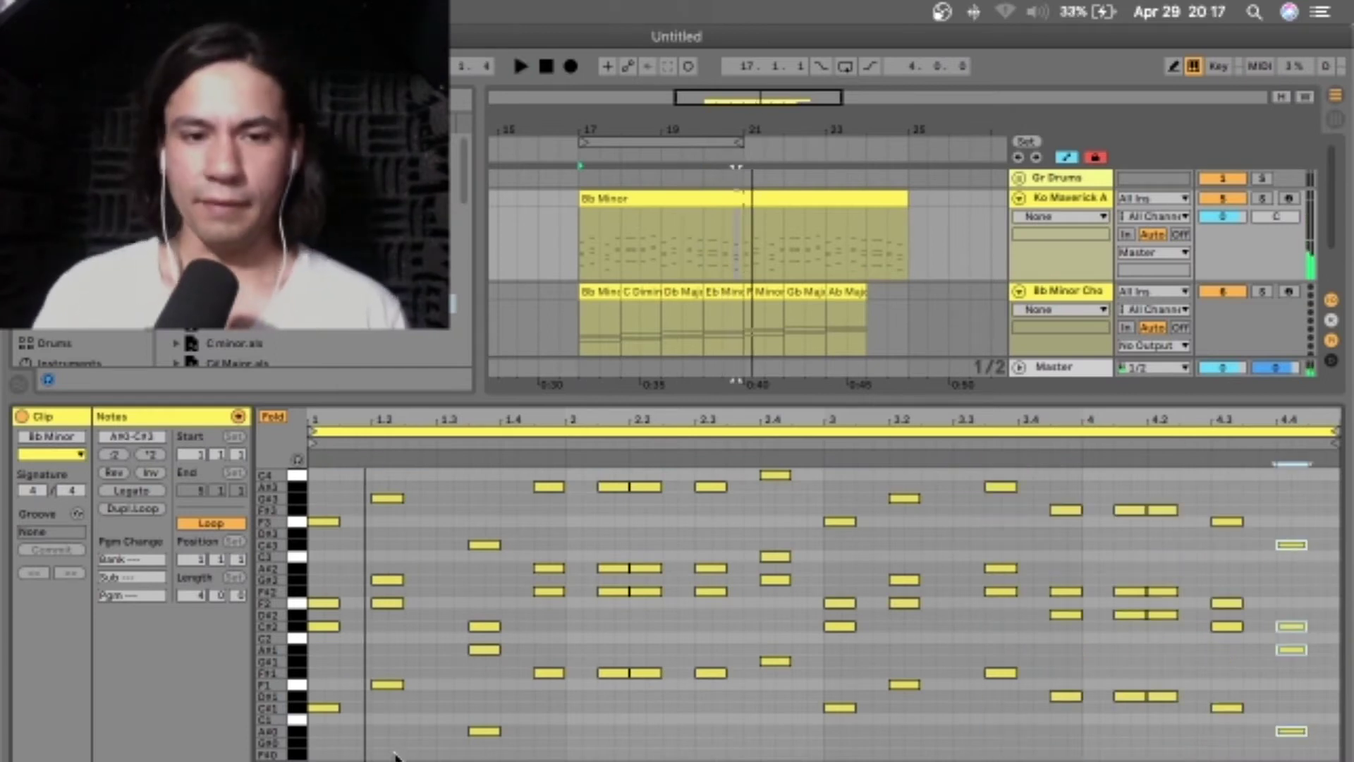
# Delete every note after the first C#1–F3 chord, and select that remaining chord to play it back.
pyautogui.moveTo(392, 753); pyautogui.dragTo(1348, 234)
pyautogui.press('Delete')
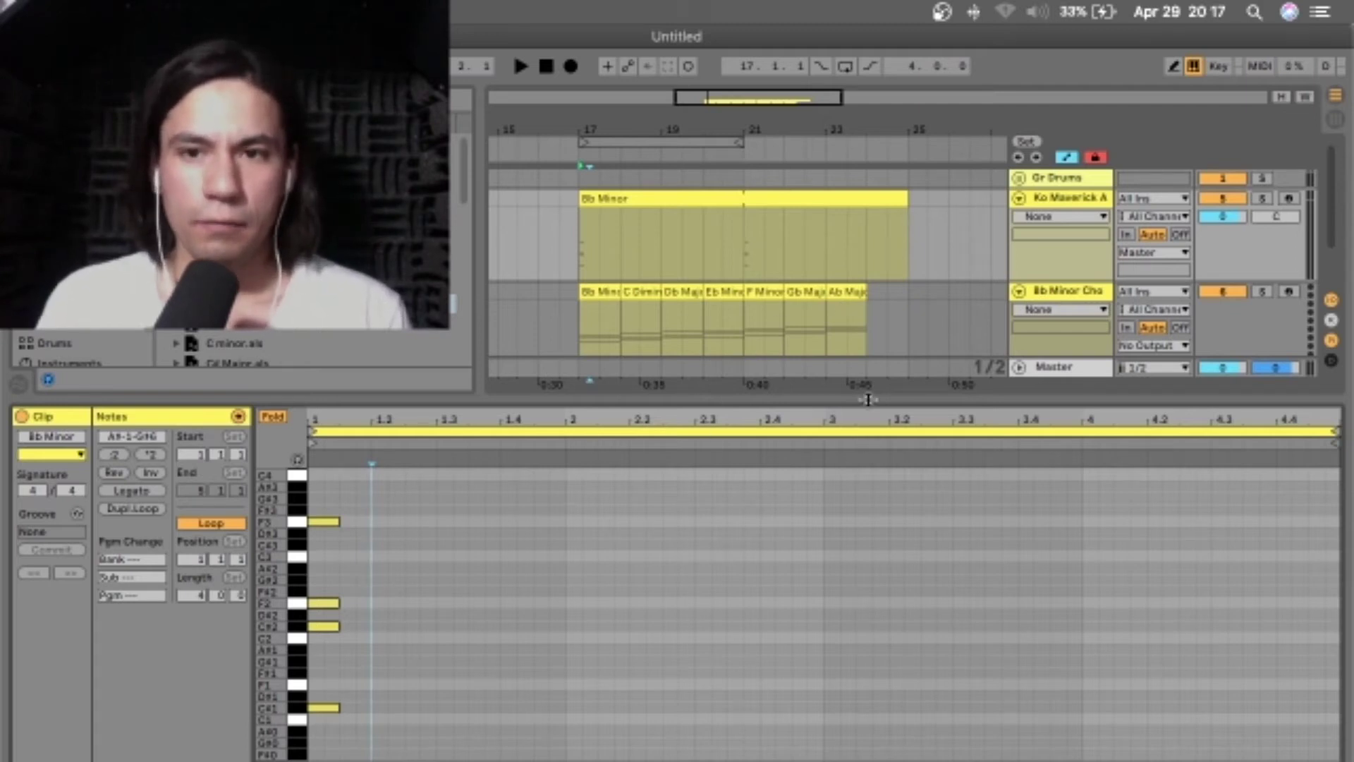
pyautogui.moveTo(332, 483); pyautogui.dragTo(333, 733)
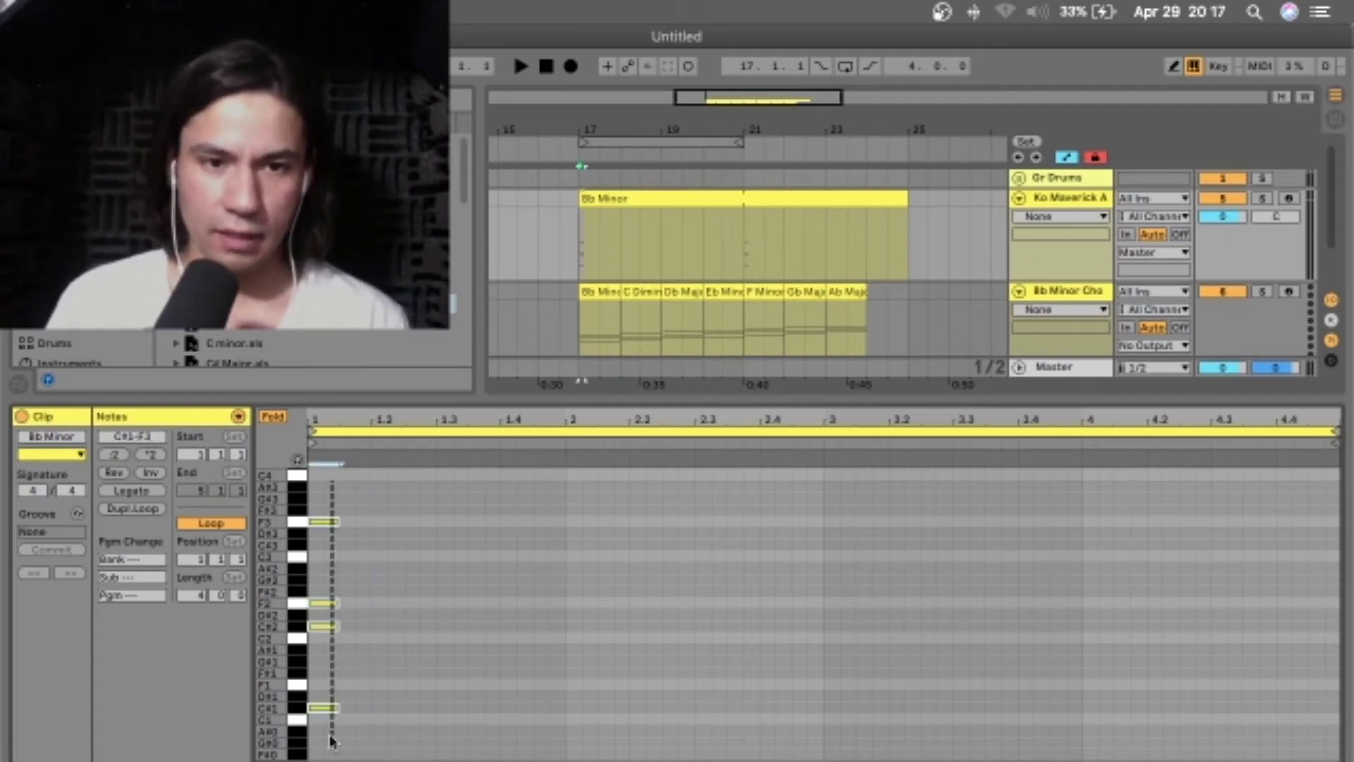
pyautogui.press('space')
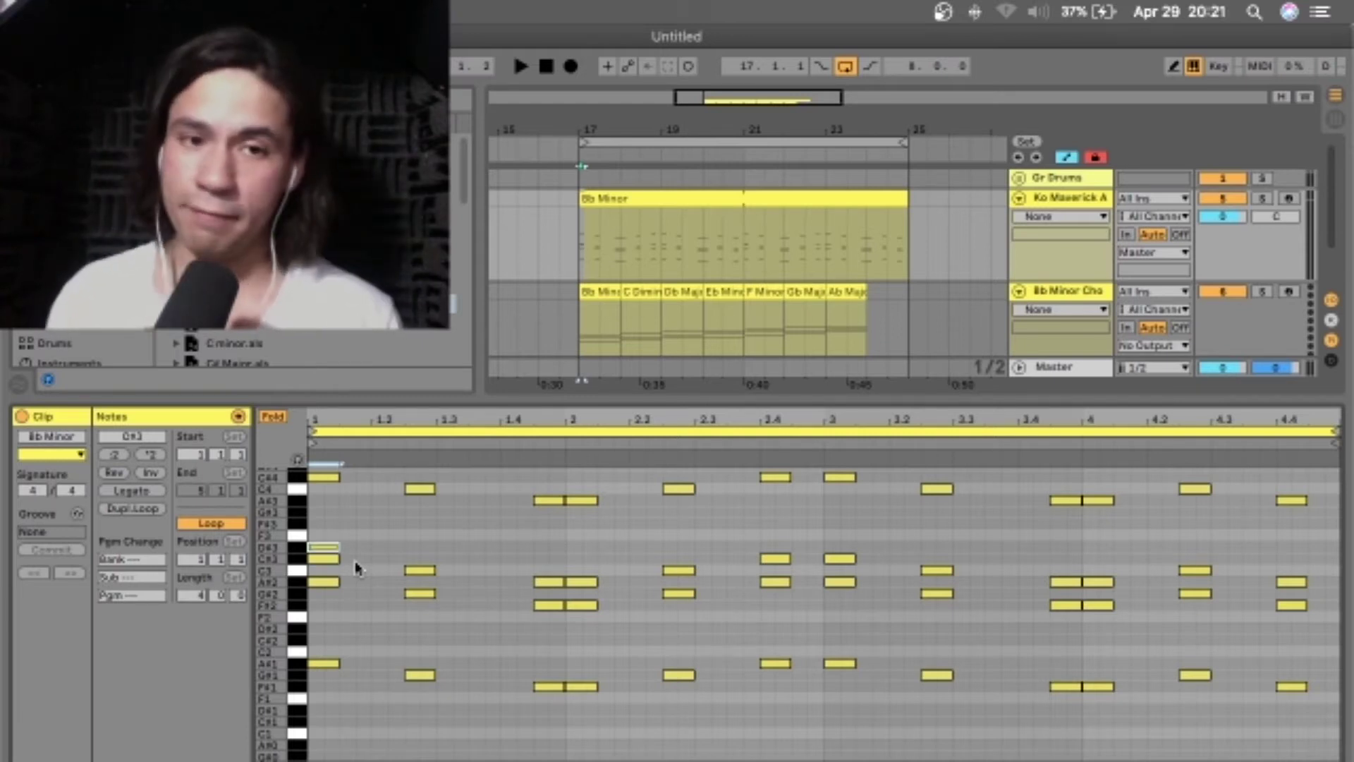
# Raise the first chord's added note from D#3 through F3 to G#3, listening to each version.
pyautogui.press('space')
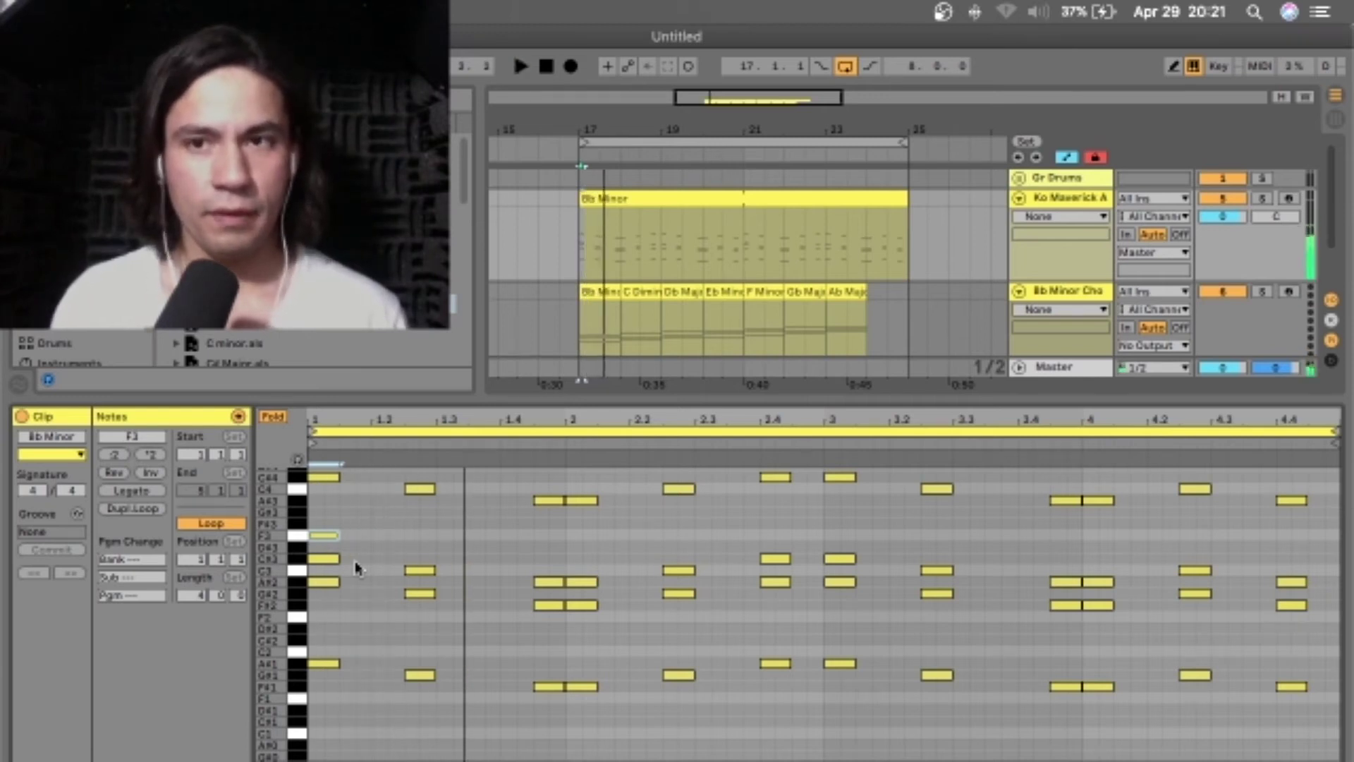
pyautogui.press('space')
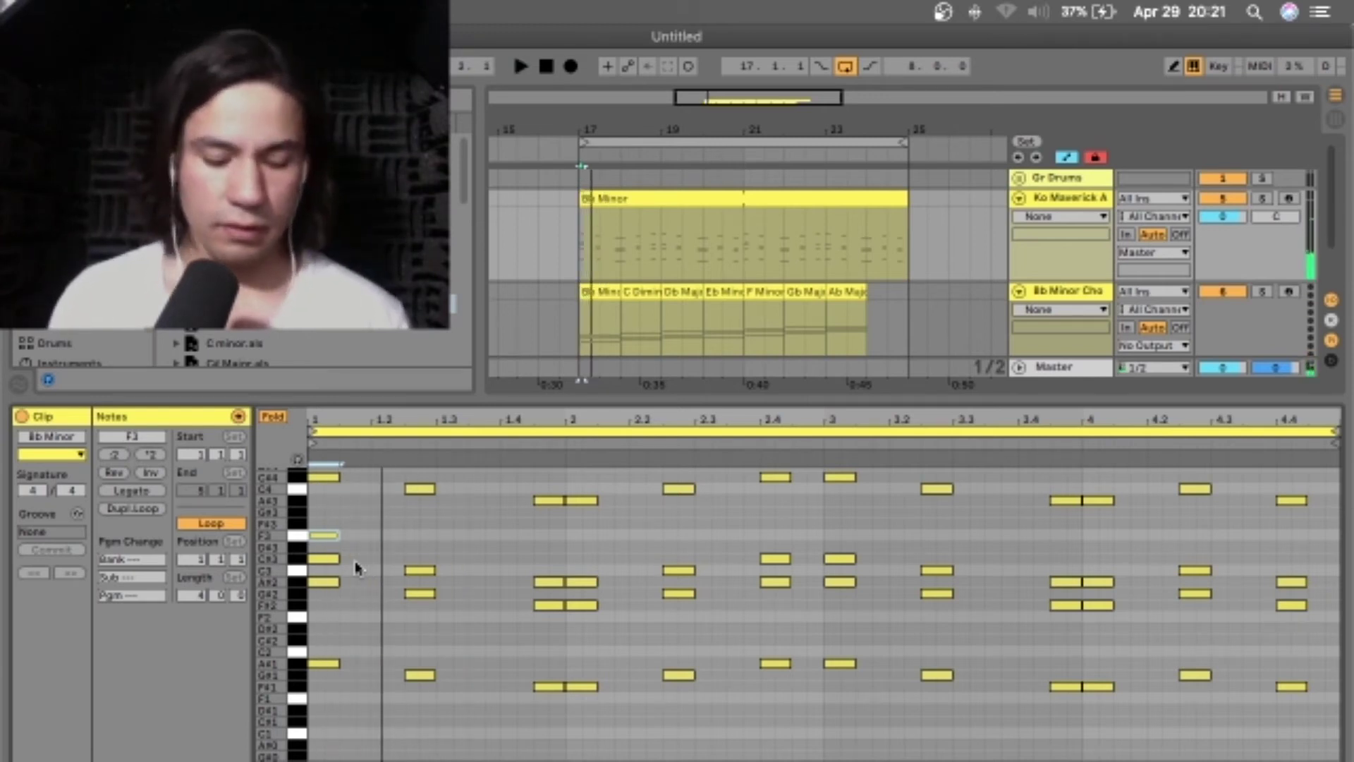
pyautogui.press('space')
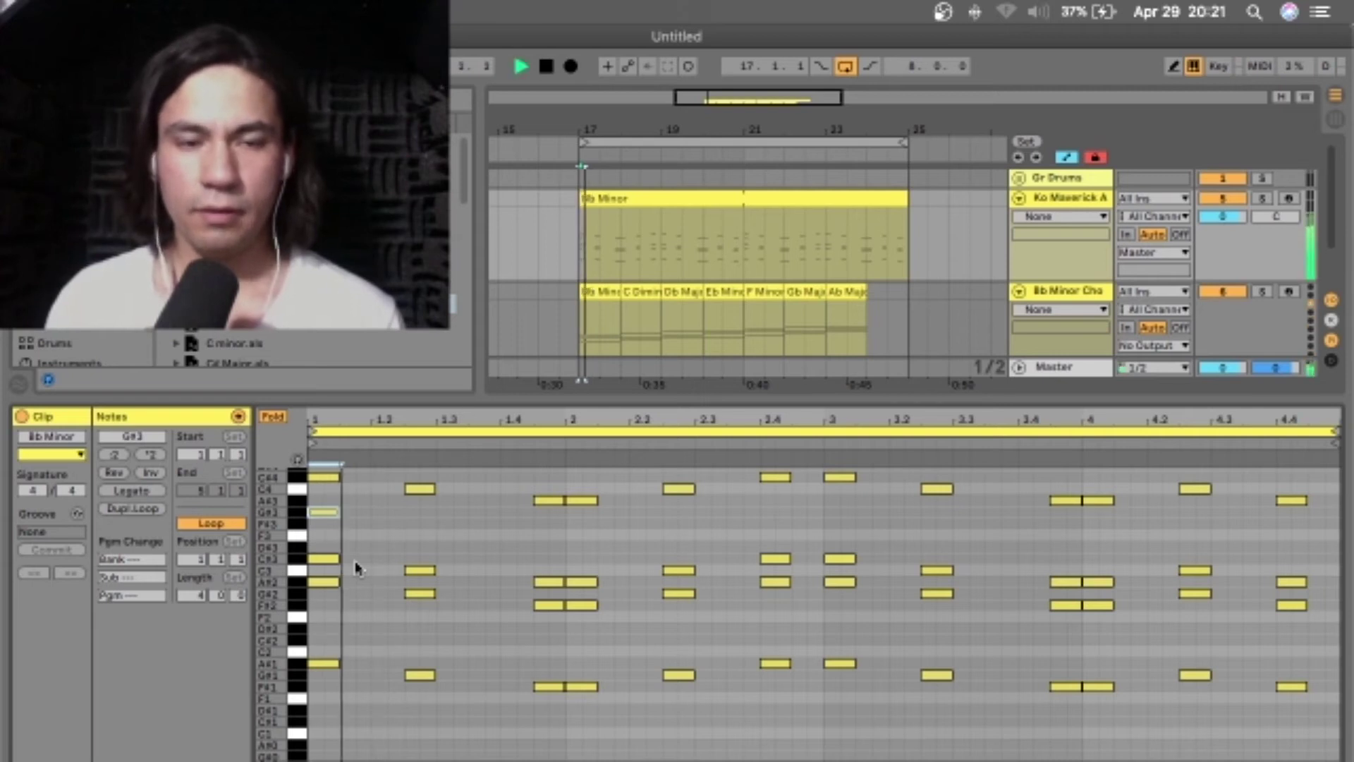
pyautogui.press('space')
# Try the first chord's added note at C4 and listen to the result.
pyautogui.press('Up')
pyautogui.press('Up')
pyautogui.press('Up')
pyautogui.press('Up')
pyautogui.press('space')
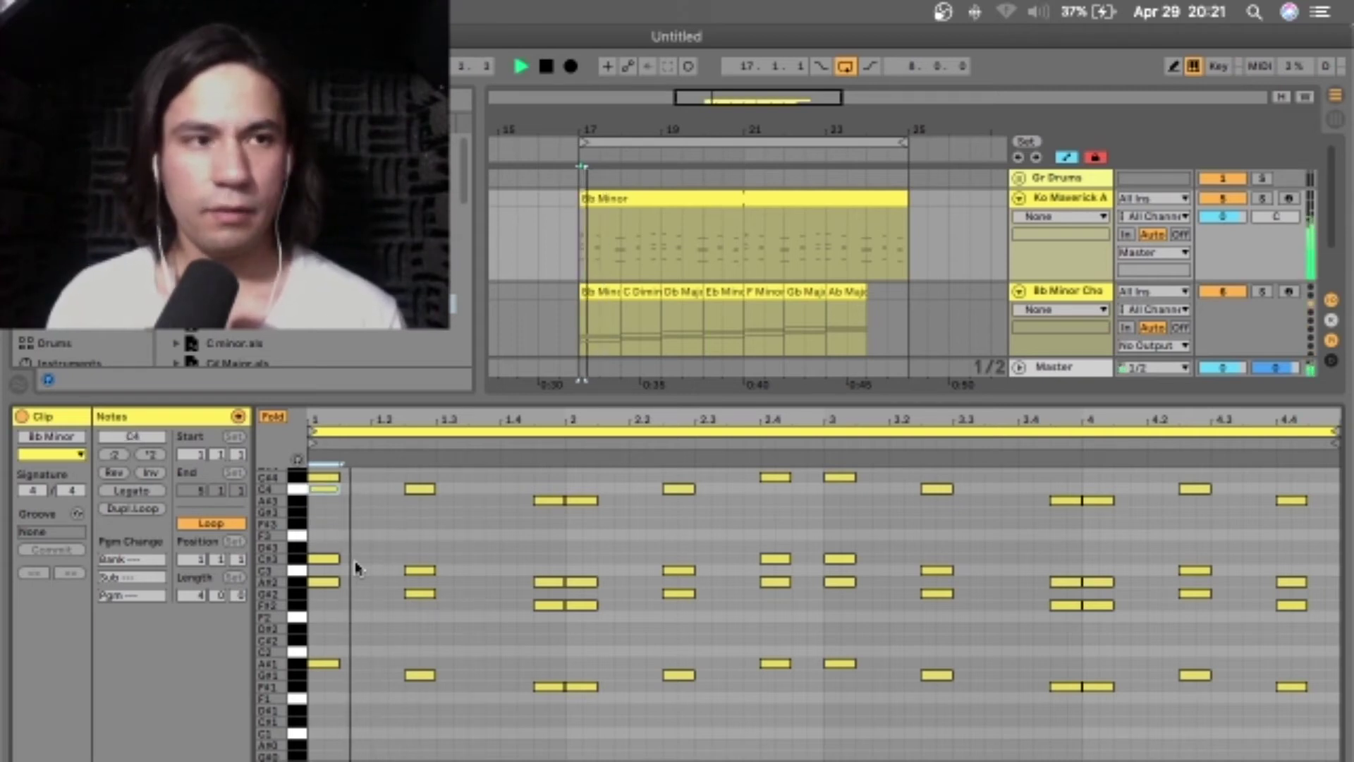
pyautogui.press('space')
# Try the first chord's added note in lower positions from C#3 upward, replaying the chord for comparison.
pyautogui.press('Down')
pyautogui.press('Down')
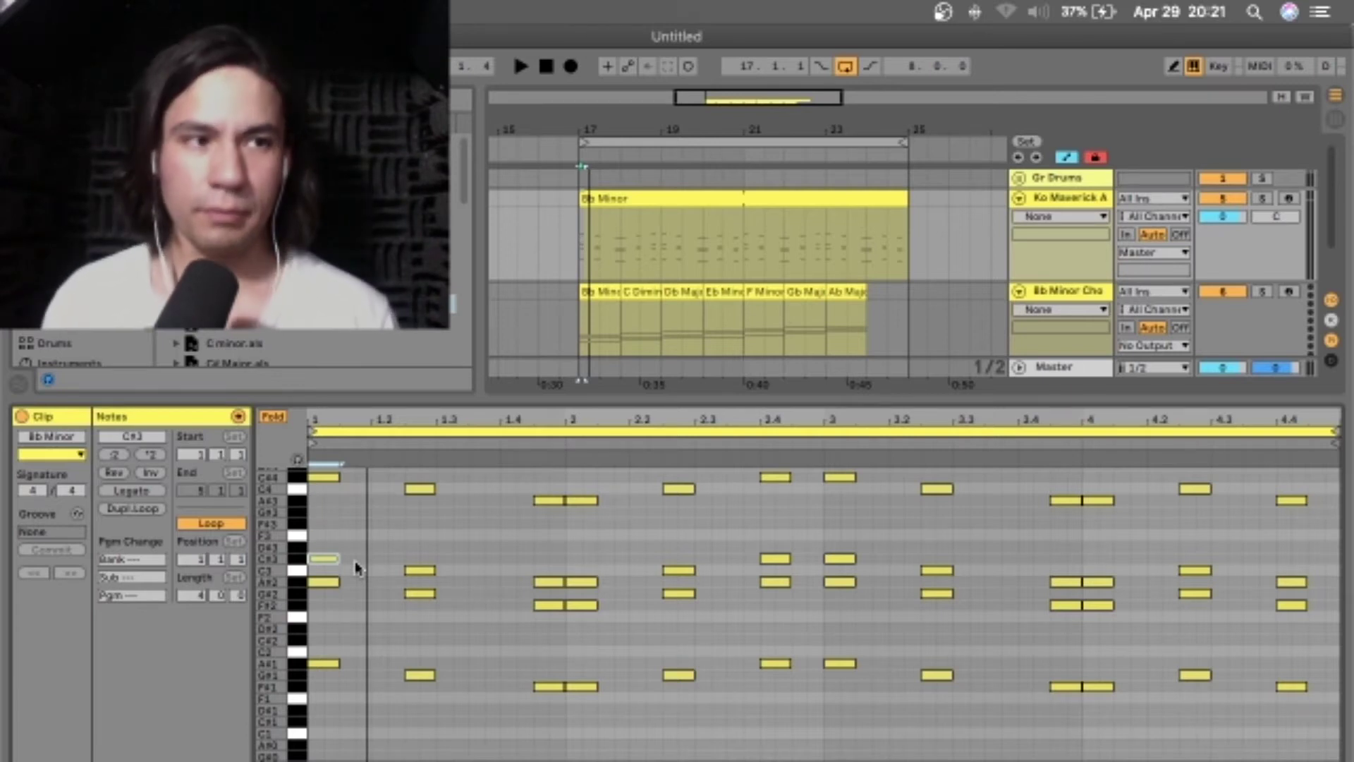
pyautogui.press('space')
pyautogui.press('space')
pyautogui.press('Up')
pyautogui.press('Up')
pyautogui.press('space')
pyautogui.press('space')
pyautogui.press('space')
pyautogui.press('space')
# Compare higher and lower positions for the first chord's added note by playback, and leave it at G#3.
pyautogui.press('Up')
pyautogui.press('Up')
pyautogui.press('Up')
pyautogui.press('Up')
pyautogui.press('Up')
pyautogui.press('Up')
pyautogui.press('Up')
pyautogui.press('space')
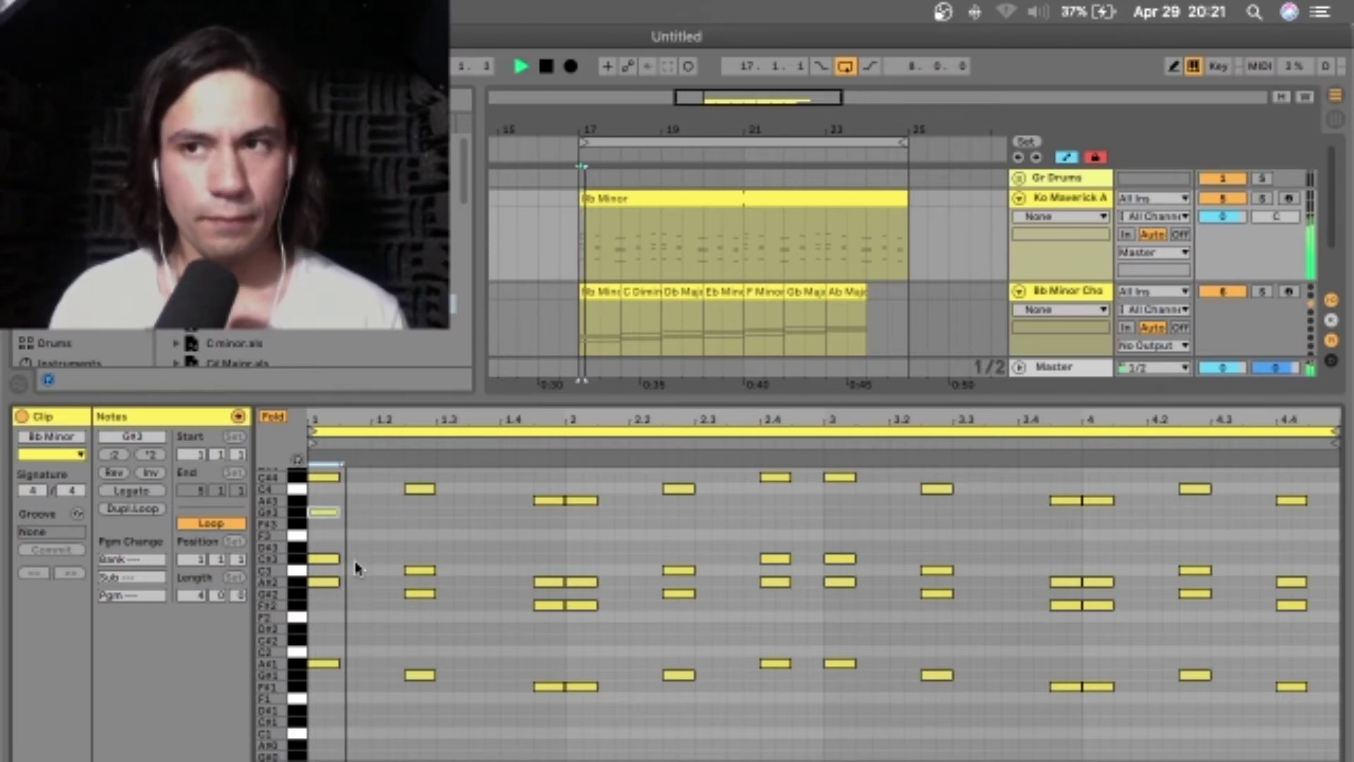
pyautogui.press('space')
pyautogui.press('Down')
pyautogui.press('Down')
pyautogui.press('Down')
pyautogui.press('Down')
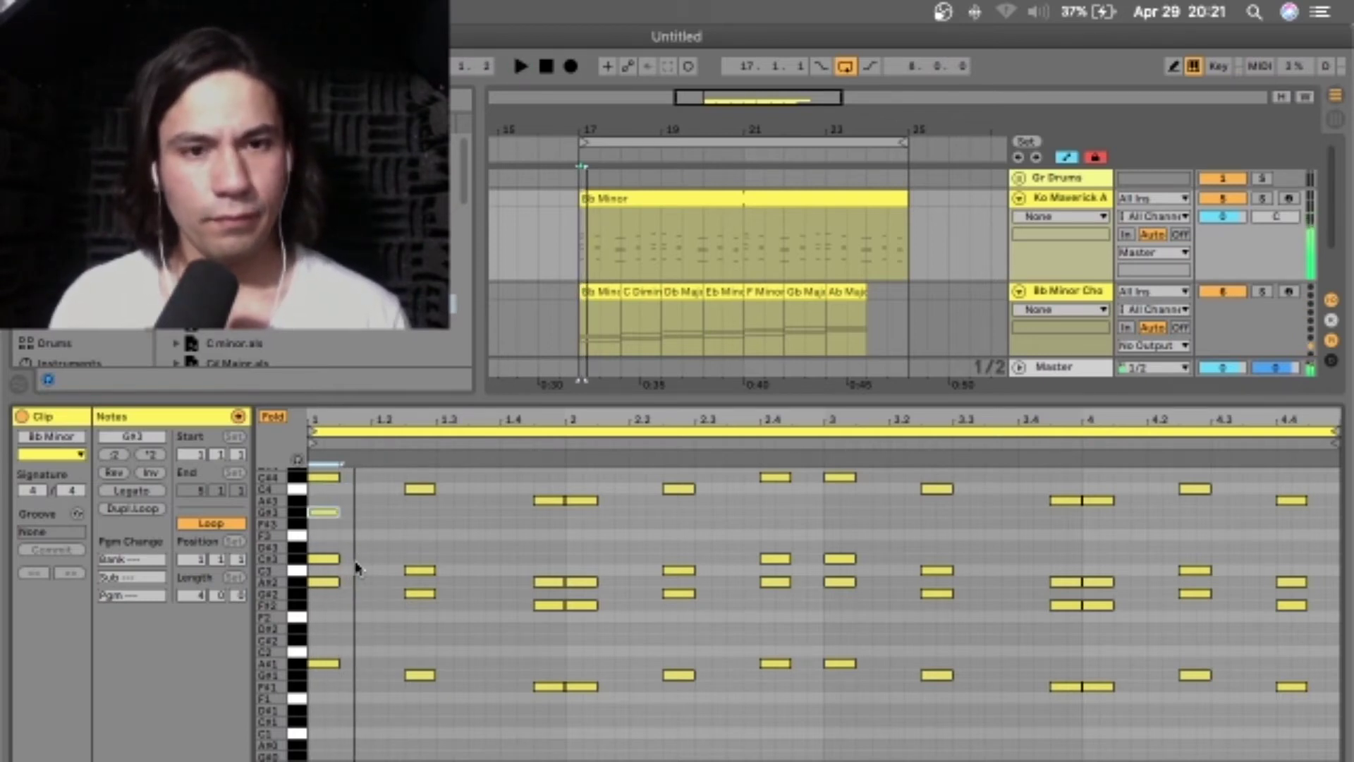
pyautogui.press('space')
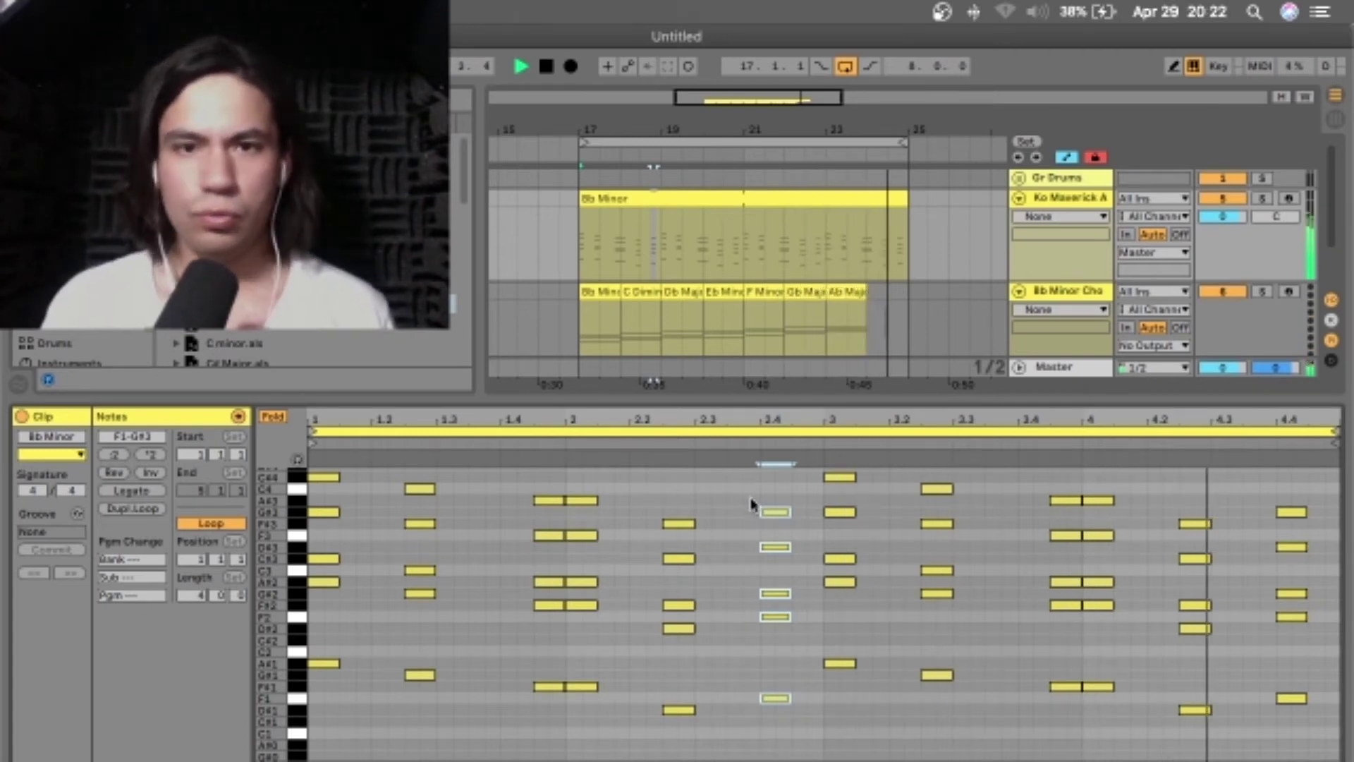
# Add a half-beat F4 melody note directly after the first chord and play it back.
pyautogui.scroll(1, 525, 562)
pyautogui.scroll(4, 526, 562)
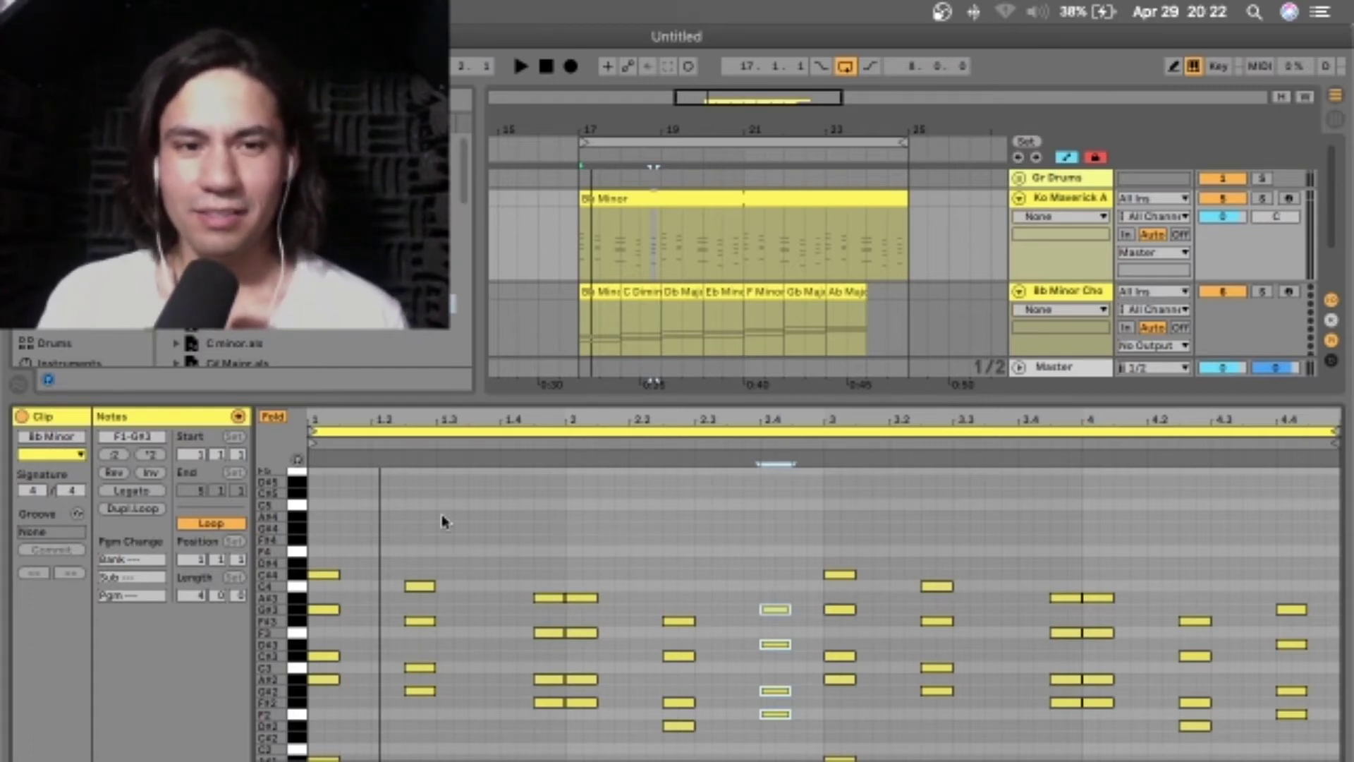
pyautogui.doubleClick(318, 551)
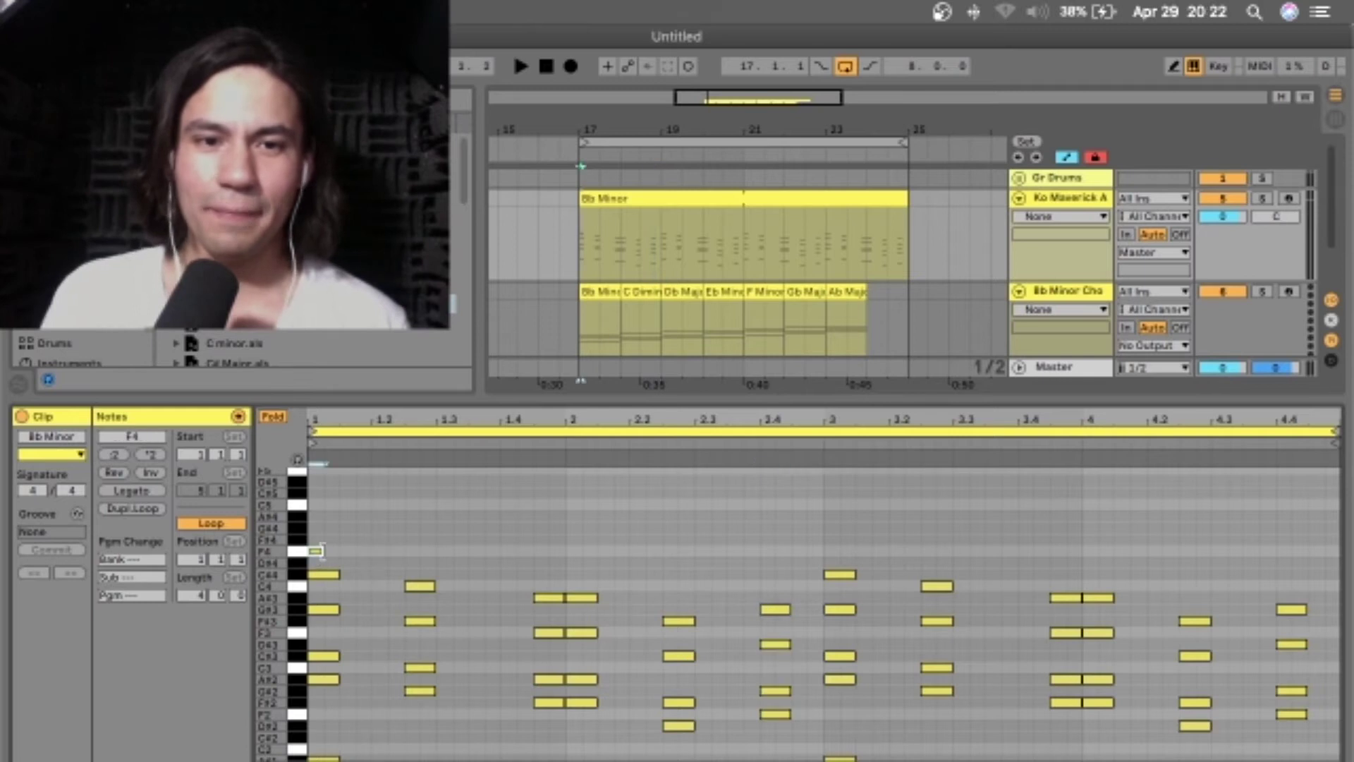
pyautogui.moveTo(328, 555); pyautogui.dragTo(345, 553)
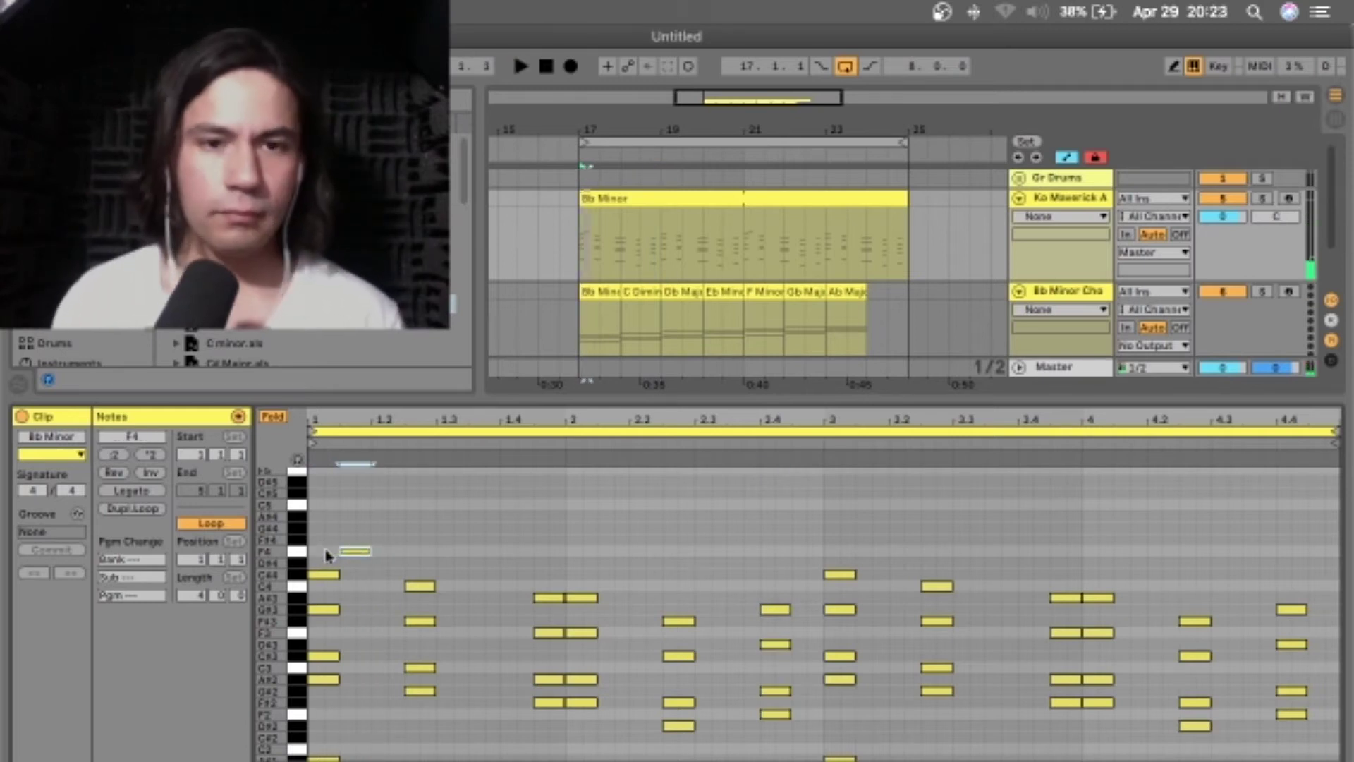
pyautogui.press('space')
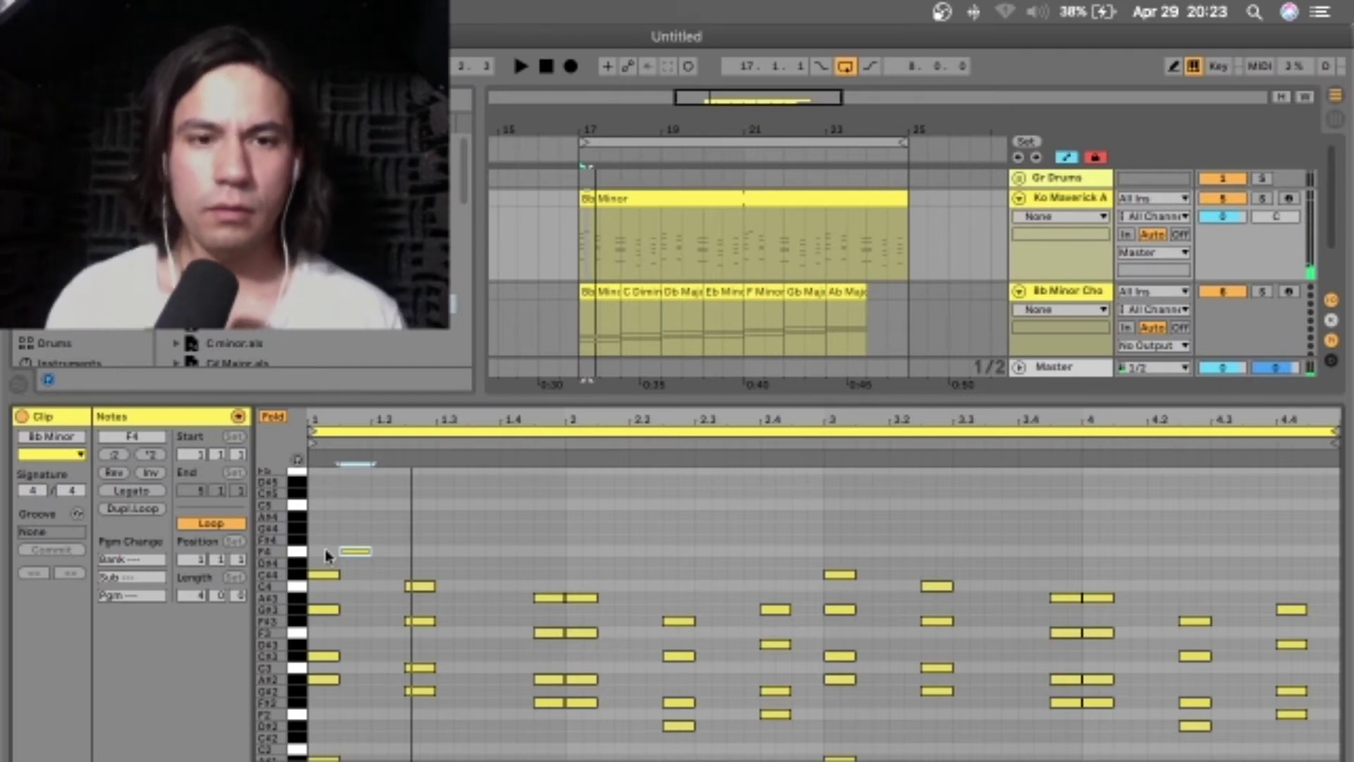
# Duplicate the F4 melody note twice in a row, raise the last copy to G#4, and listen in between.
pyautogui.press('space')
pyautogui.press('space')
pyautogui.press('super+d')
pyautogui.press('space')
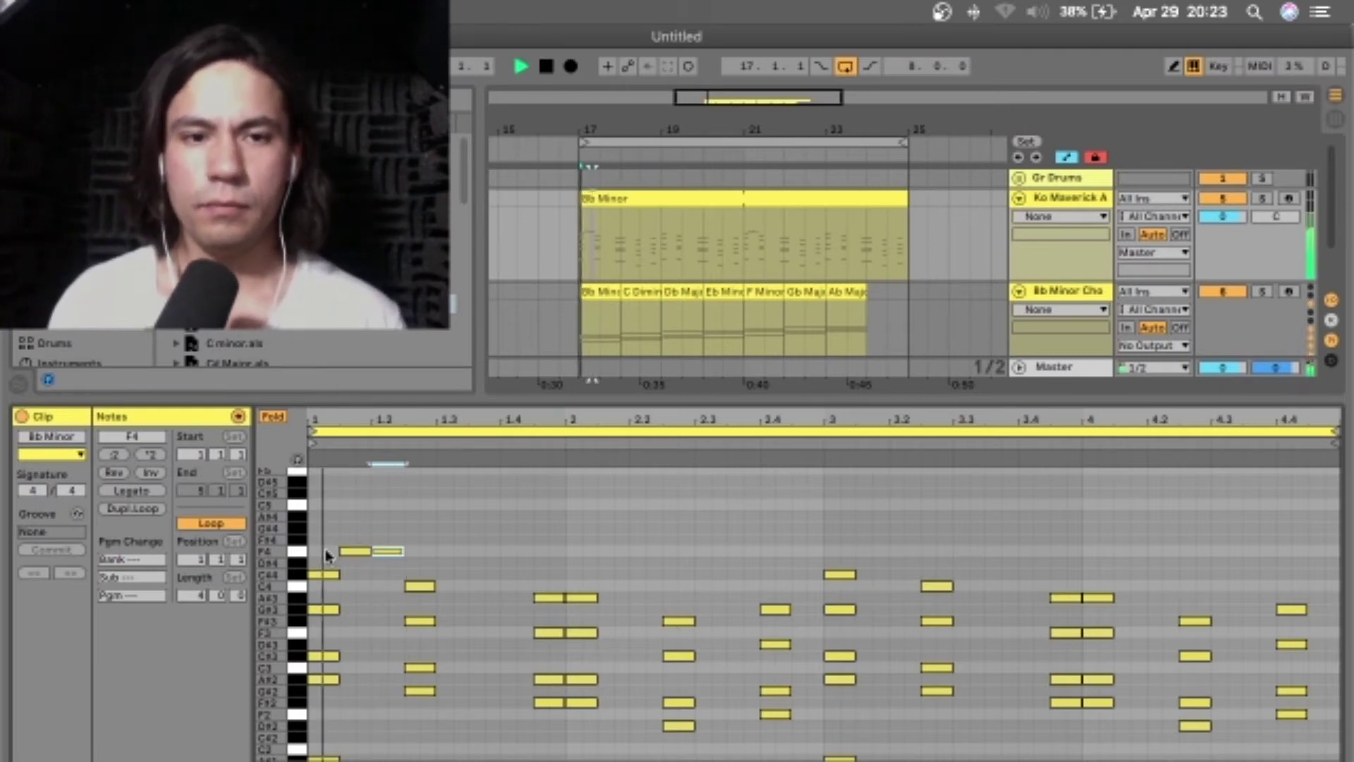
pyautogui.press('super+d')
pyautogui.press('Up')
pyautogui.press('Up')
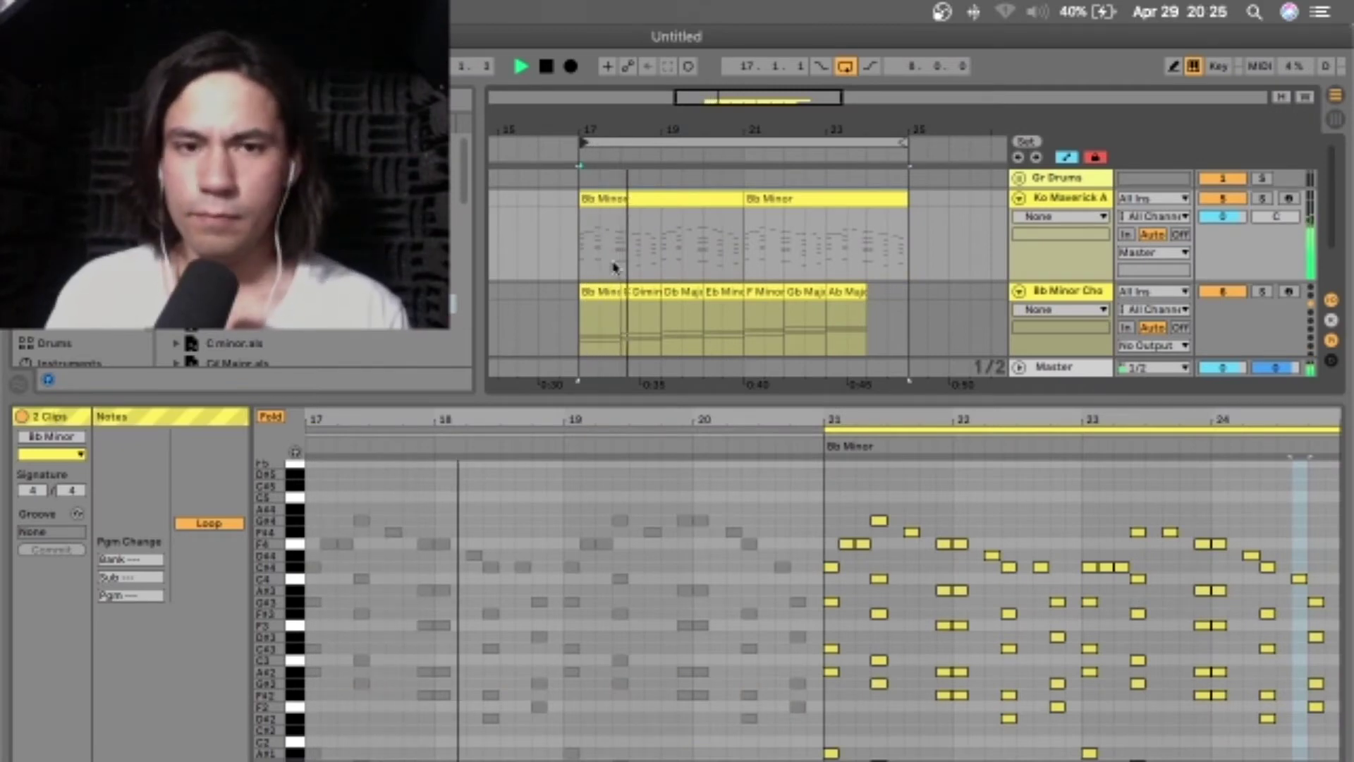
# Hide the clip editor and duplicate the two Bb Minor clips on the Ko Maverick A track directly after themselves.
pyautogui.click(511, 487)
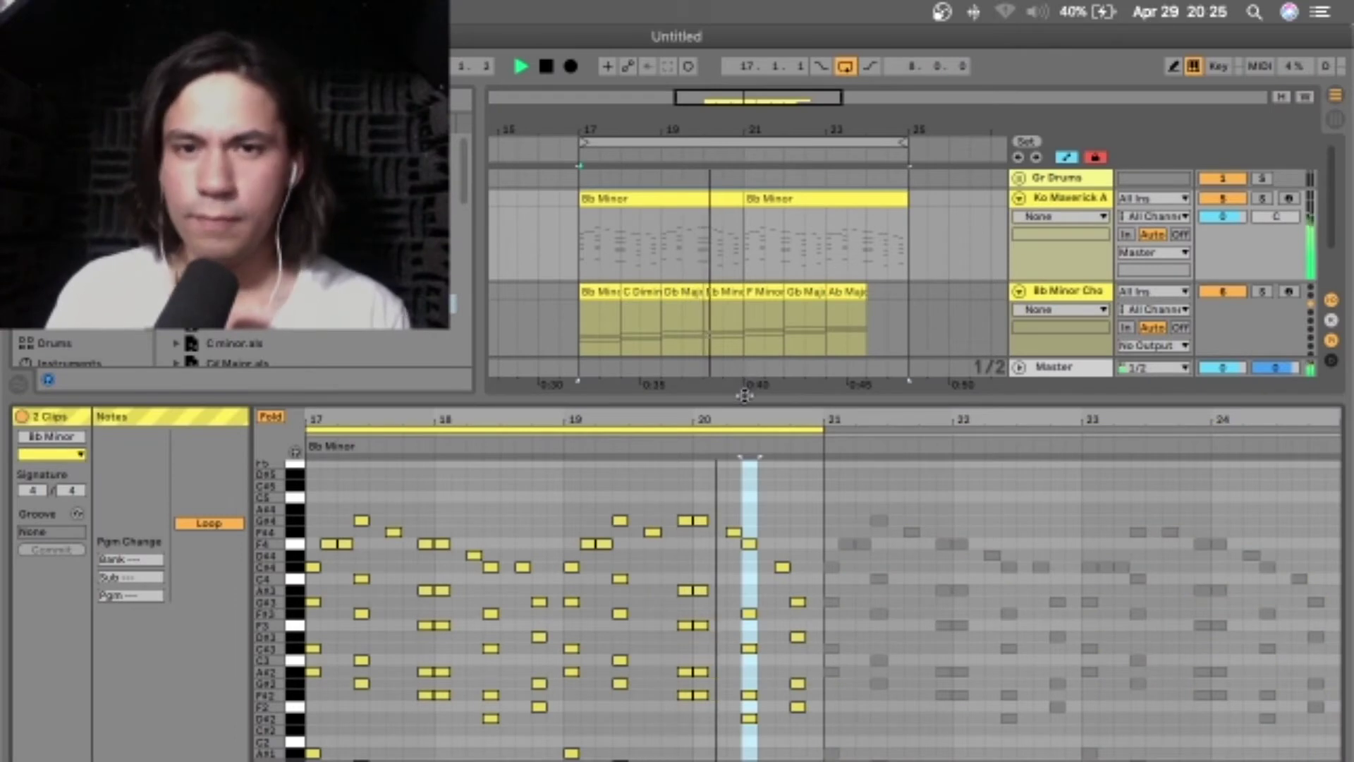
pyautogui.press('super+alt+l')
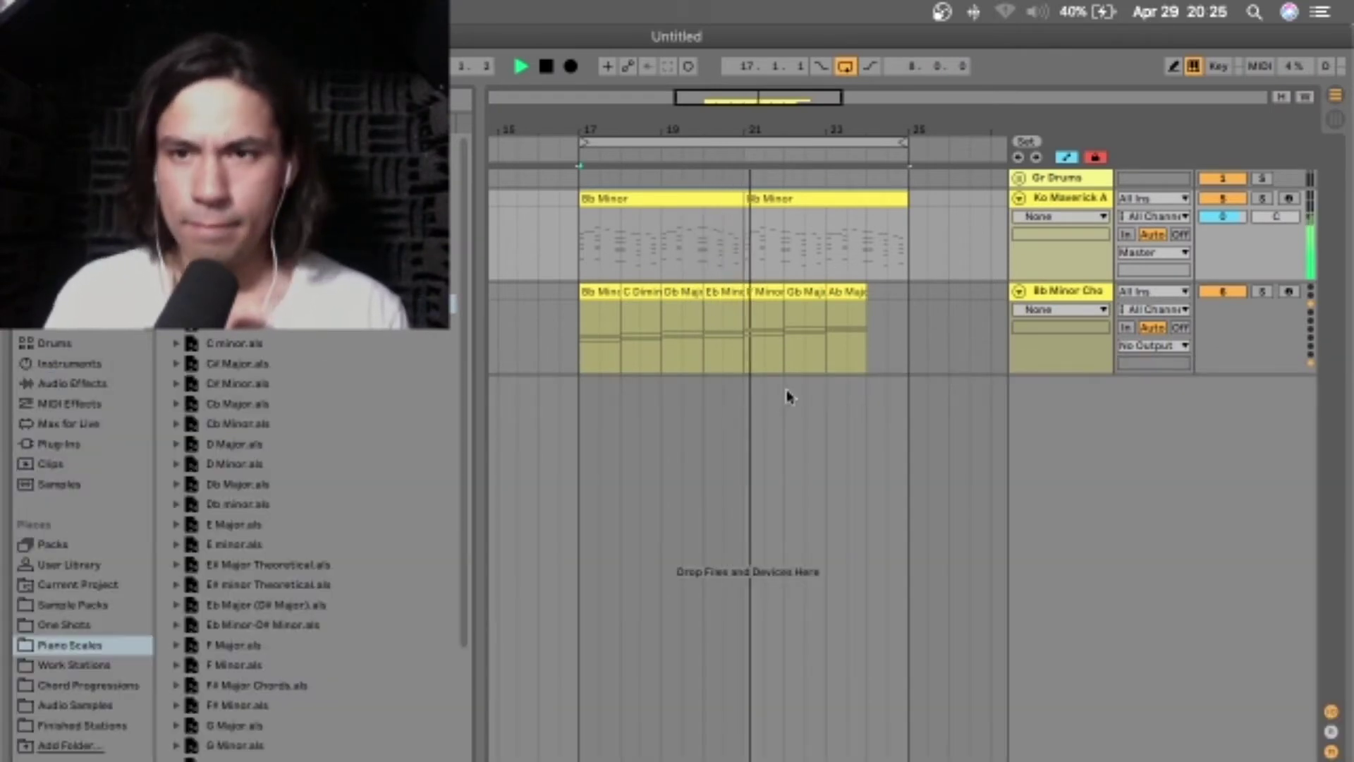
pyautogui.press('super+d')
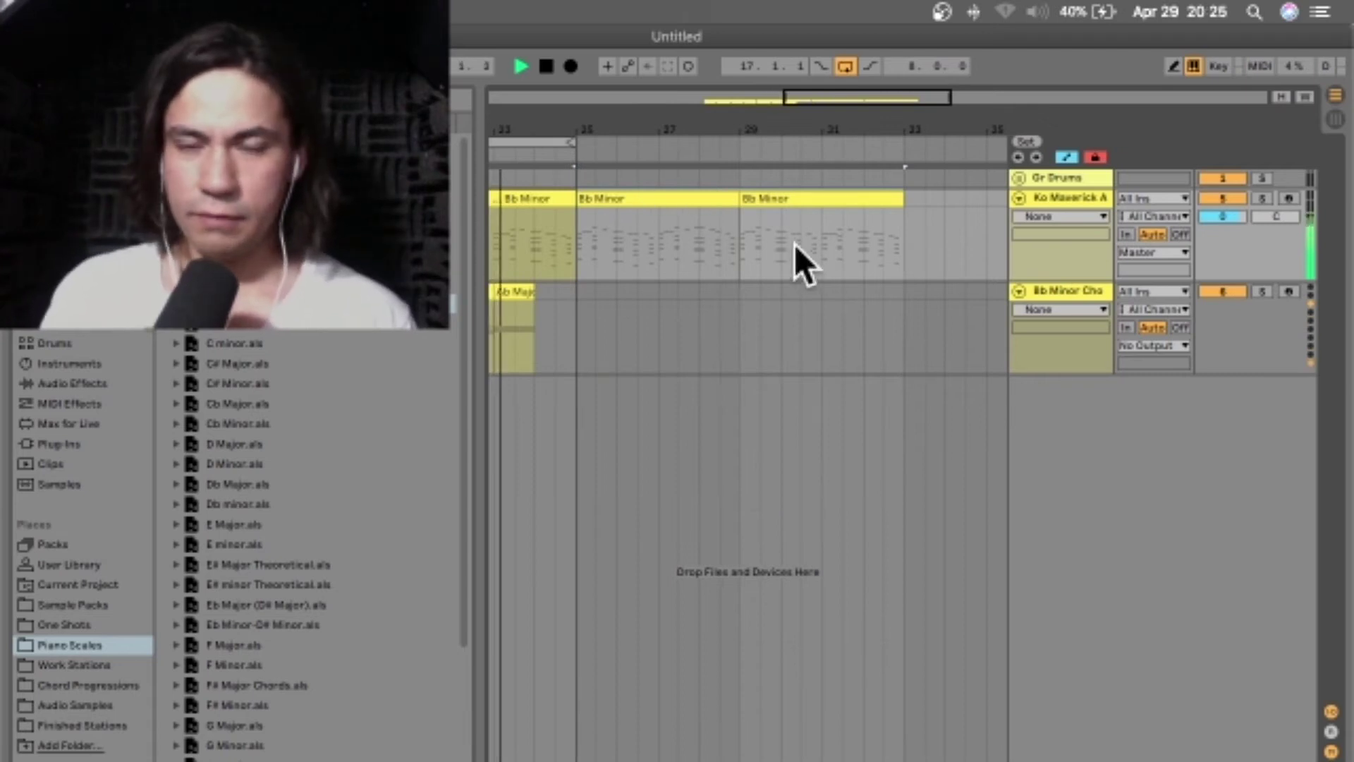
# Open the duplicated Bb Minor clip at bar 25, lower its first A#1 note an octave, and lengthen it.
pyautogui.doubleClick(692, 197)
pyautogui.scroll(-5, 539, 496)
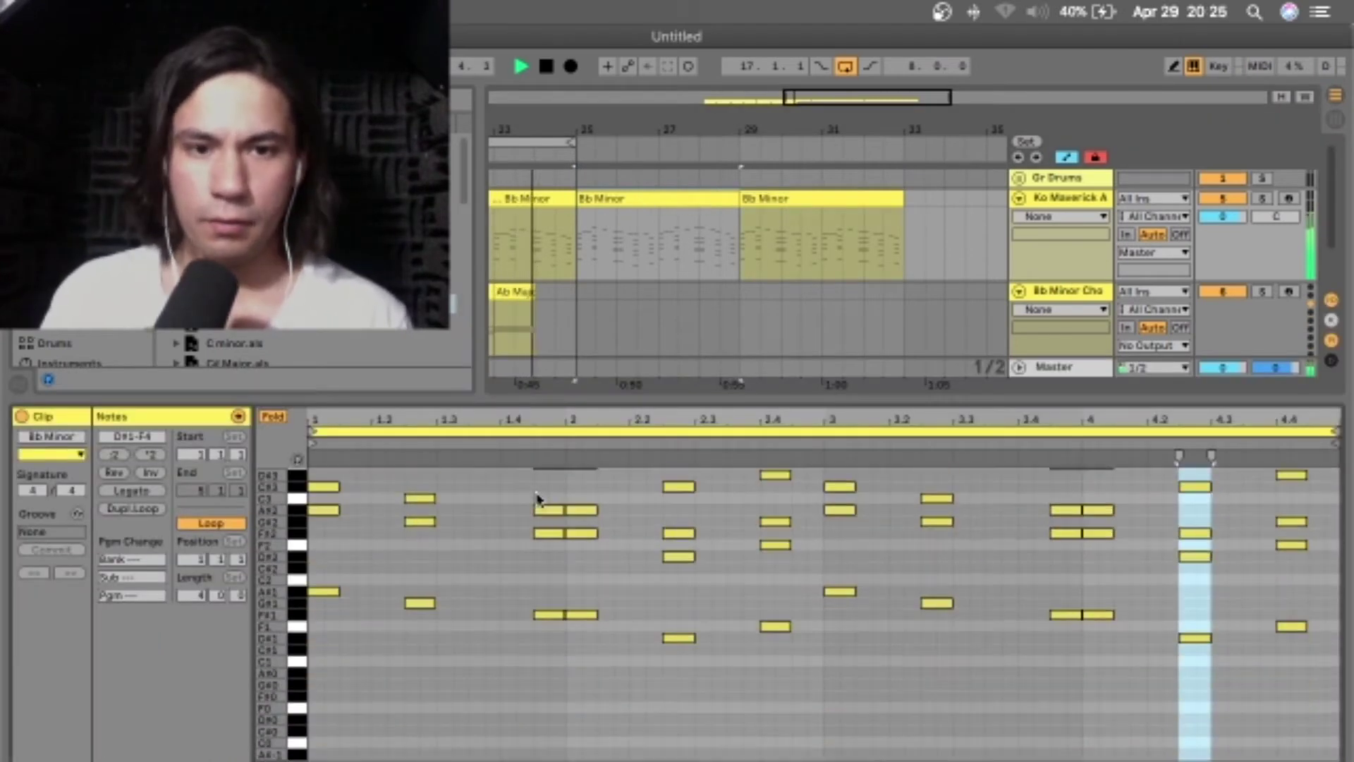
pyautogui.click(330, 593)
pyautogui.hotkey('shift', 'Down')
pyautogui.hotkey('shift', 'Right')
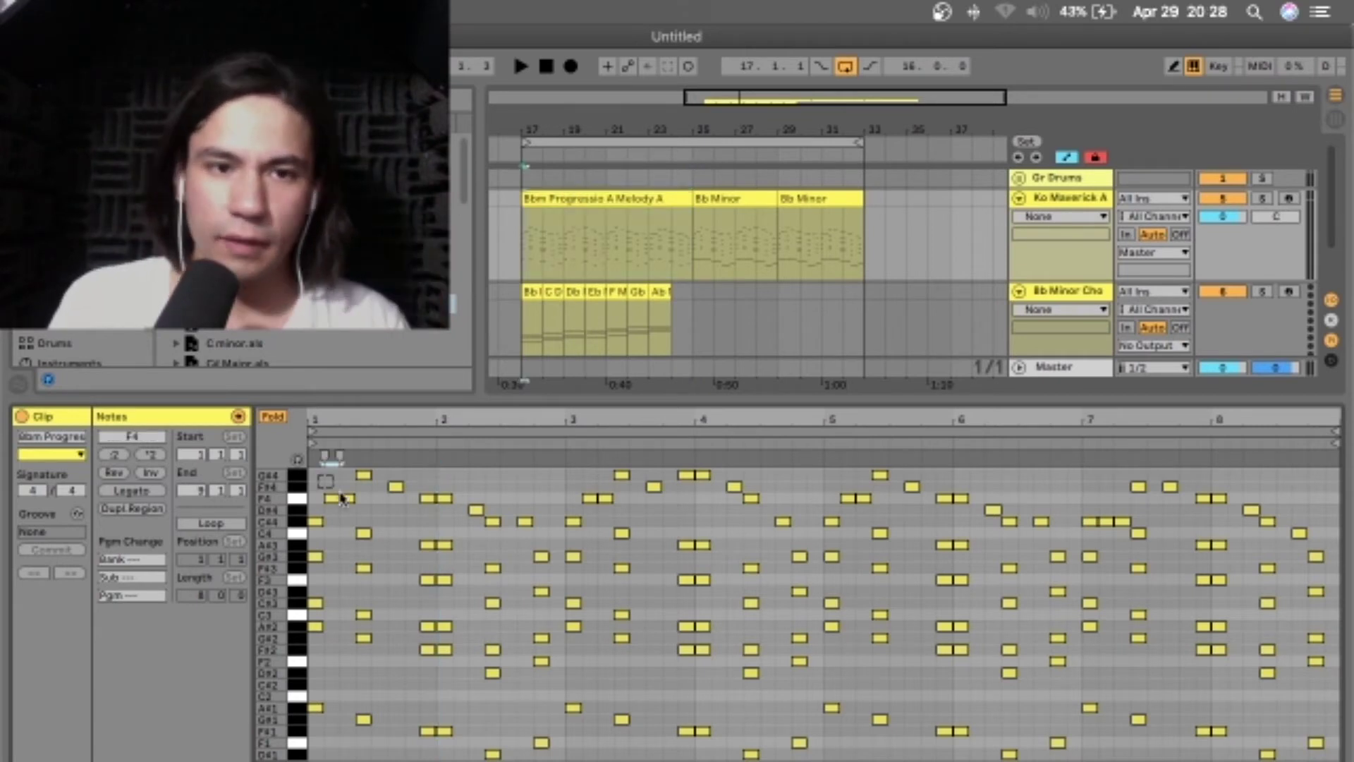
# Delete all notes from the Bbm Progressio A Melody A clip.
pyautogui.press('super+a')
pyautogui.press('Delete')
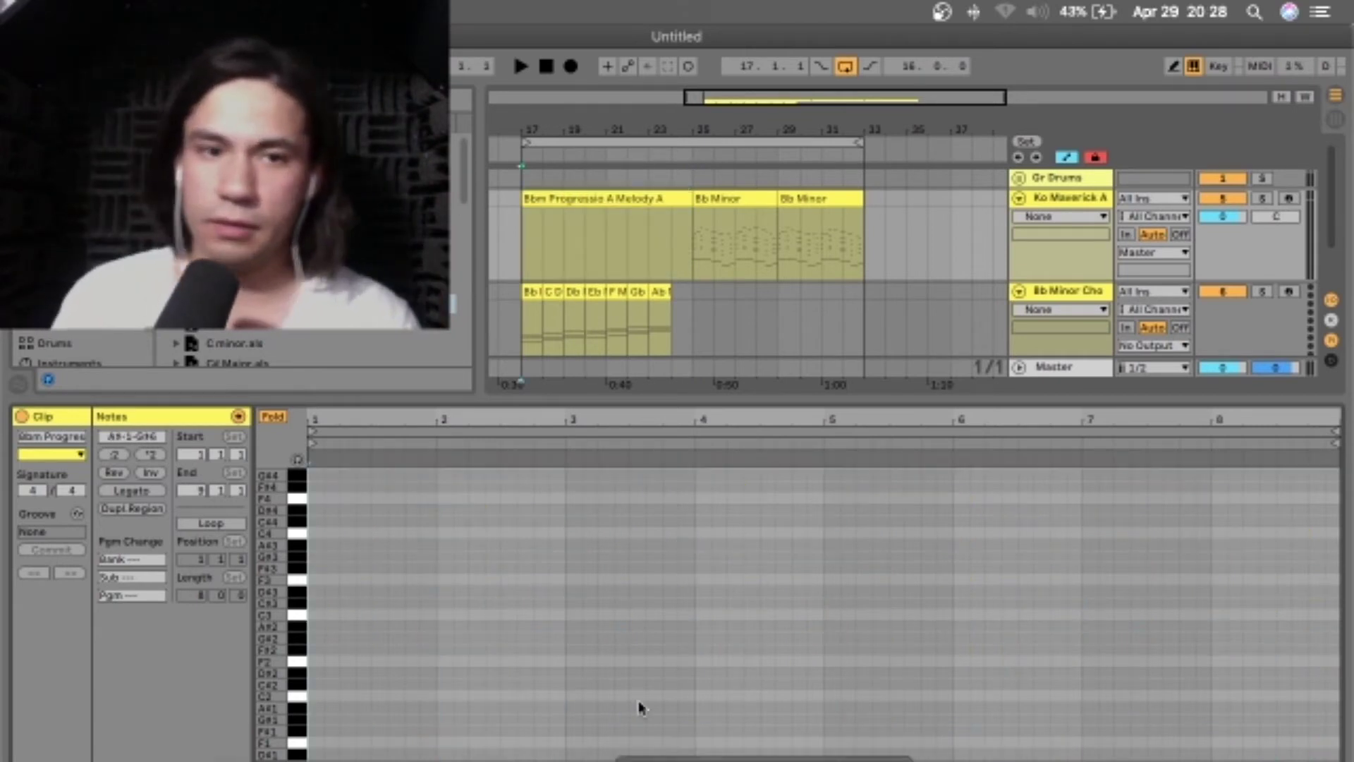
pyautogui.scroll(5, 617, 694)
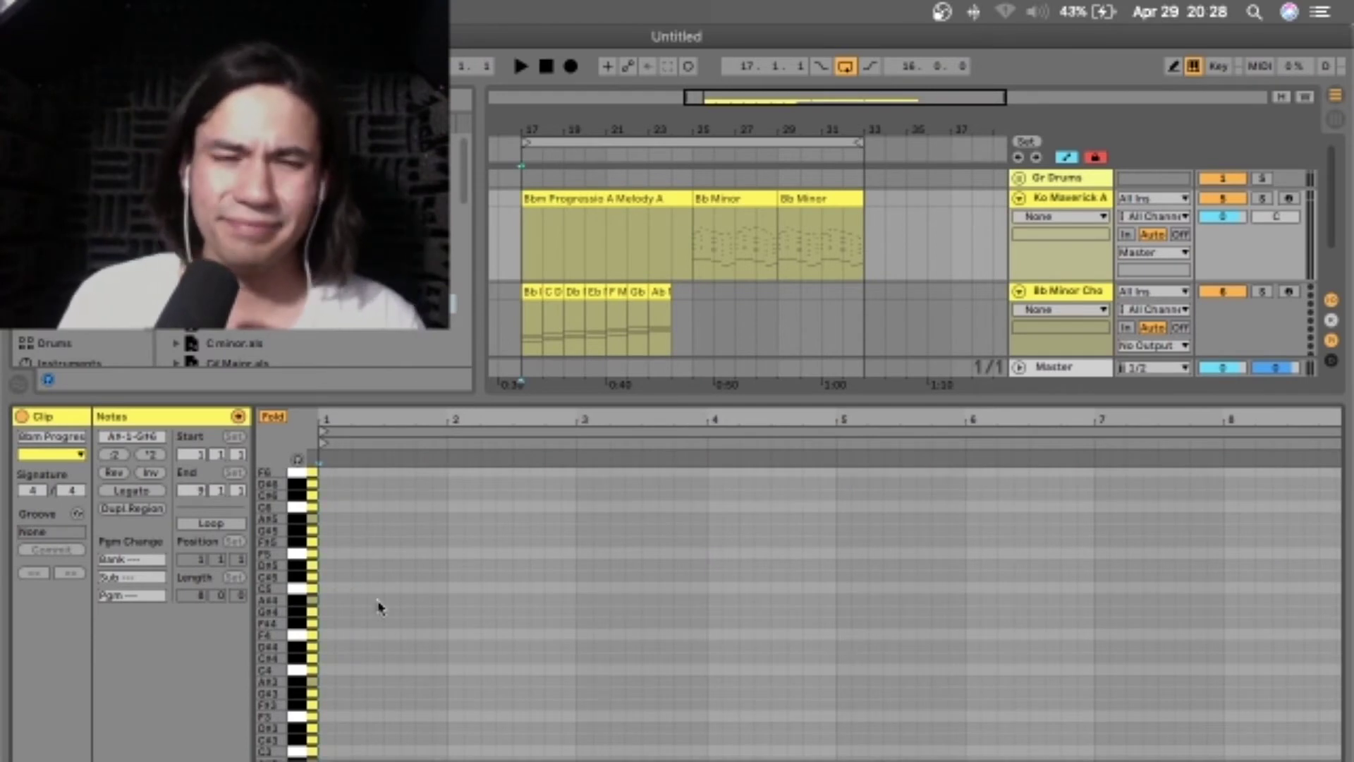
# Play back the Bbm Progressio A Melody A clip and undo the last note edit.
pyautogui.press('space')
pyautogui.press('super+z')
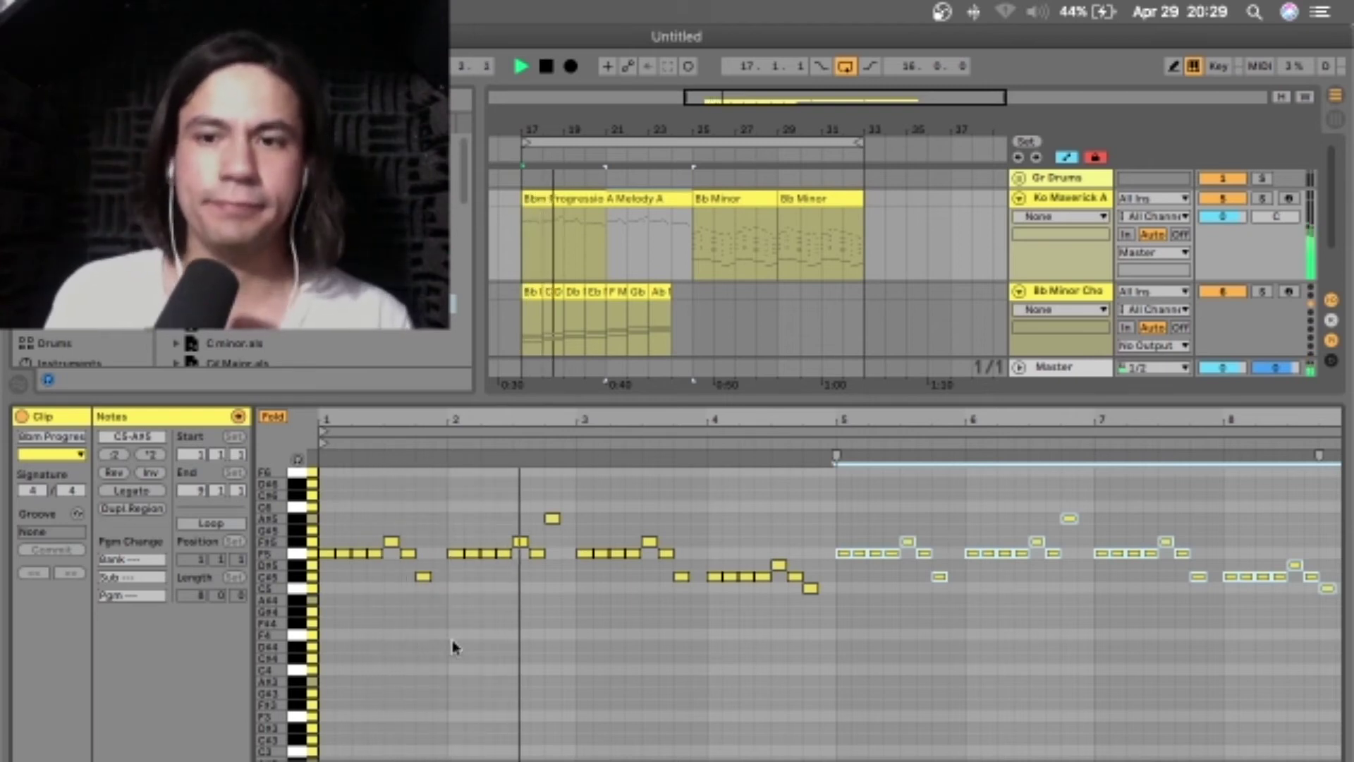
# Draw a note at the start of bar 1 below the melody, lengthen it to one bar, and stop playback.
pyautogui.doubleClick(326, 623)
pyautogui.hotkey('shift', 'Right')
pyautogui.hotkey('shift', 'Right')
pyautogui.hotkey('shift', 'Right')
pyautogui.hotkey('shift', 'Right')
pyautogui.hotkey('shift', 'Right')
pyautogui.hotkey('shift', 'Right')
pyautogui.hotkey('shift', 'Right')
pyautogui.press('space')
# Try the one-bar note at C#5 and F5 and settle it on C#4.
pyautogui.hotkey('shift', 'Up')
pyautogui.press('Down')
pyautogui.press('Down')
pyautogui.press('Down')
pyautogui.press('Down')
pyautogui.press('Down')
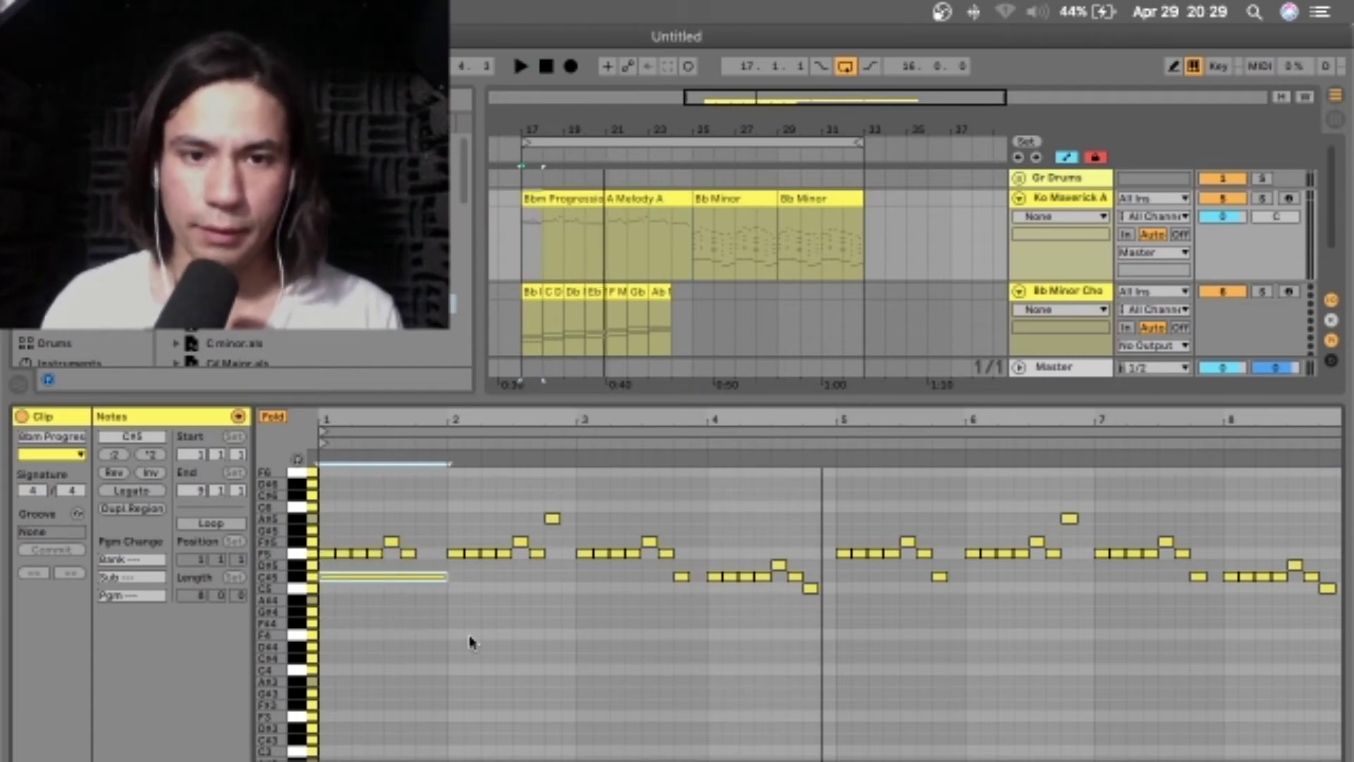
pyautogui.press('Up')
pyautogui.press('Up')
pyautogui.press('Up')
pyautogui.press('Up')
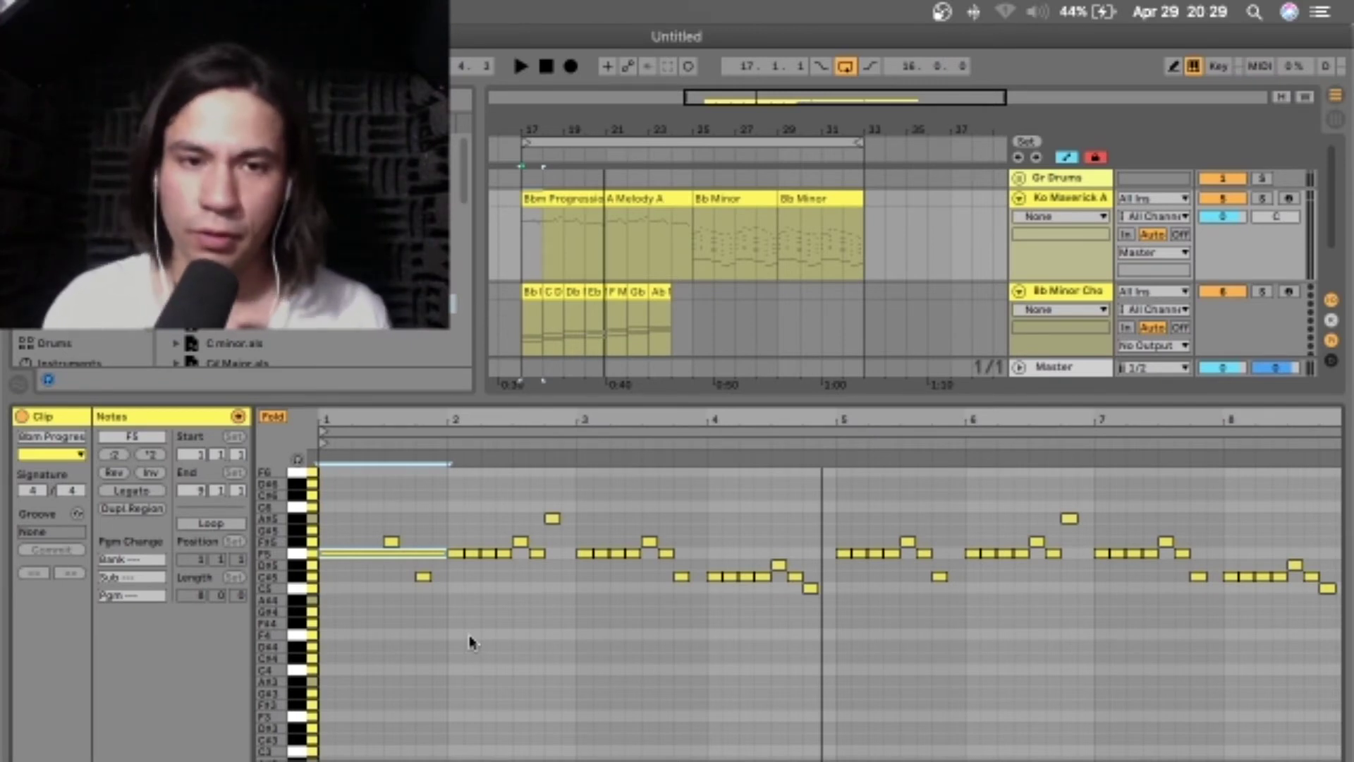
pyautogui.press('Down')
pyautogui.press('Down')
pyautogui.press('Down')
pyautogui.press('Down')
pyautogui.hotkey('shift', 'Down')
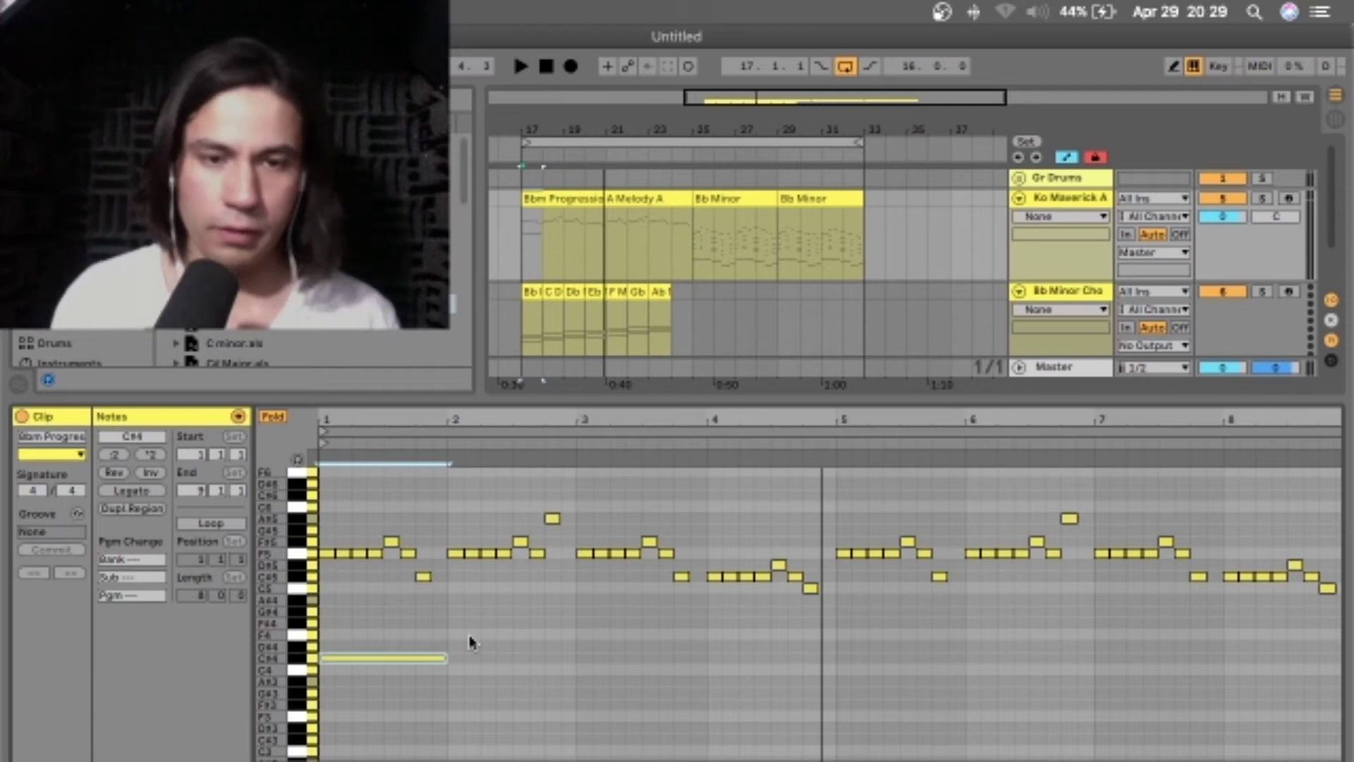
# Stack copies of the one-bar C#4 note at F4 and G#4 to form a three-note chord in bar 1.
pyautogui.press('super+c')
pyautogui.press('super+v')
pyautogui.press('Up')
pyautogui.press('Up')
pyautogui.press('super+c')
pyautogui.press('super+v')
pyautogui.press('Up')
pyautogui.press('Up')
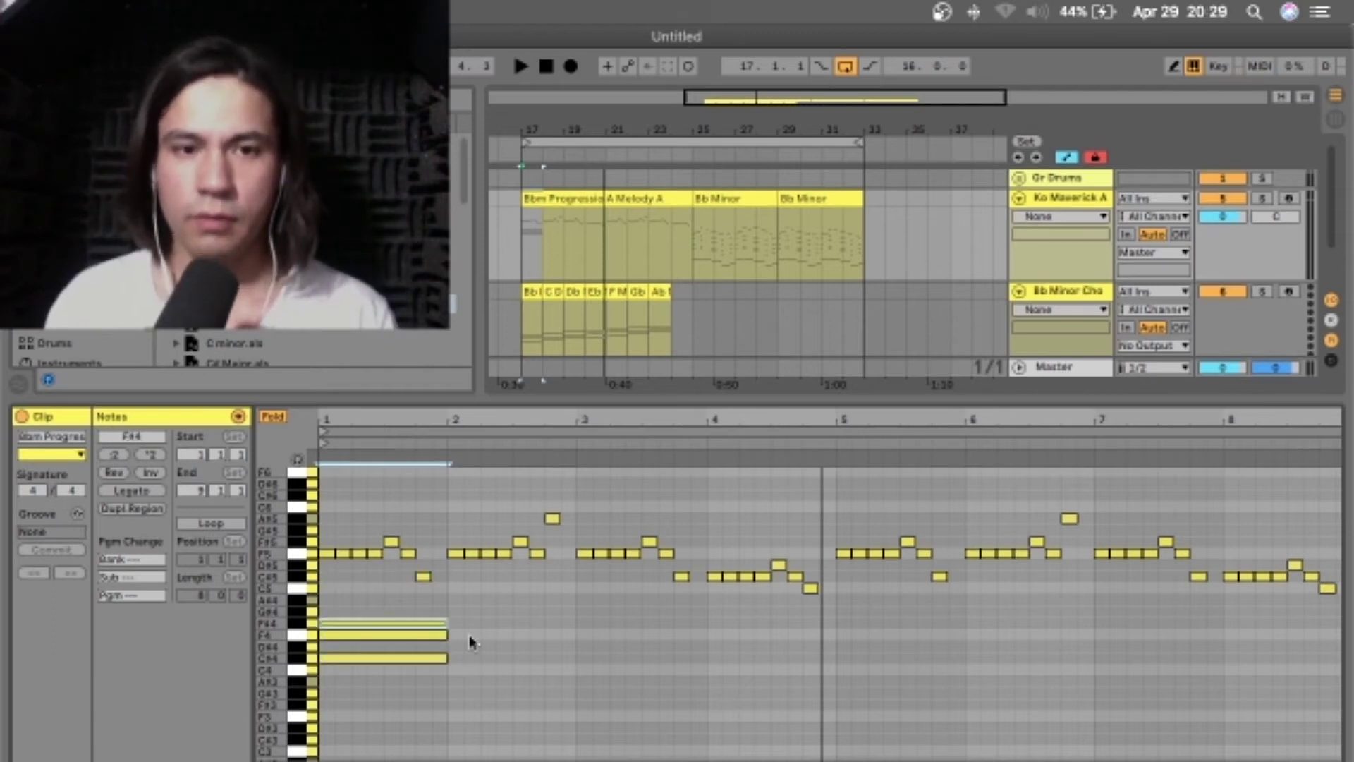
# Lower the whole bar 1 chord by one octave and play it back against the melody.
pyautogui.press('space')
pyautogui.moveTo(392, 594); pyautogui.dragTo(393, 695)
pyautogui.press('space')
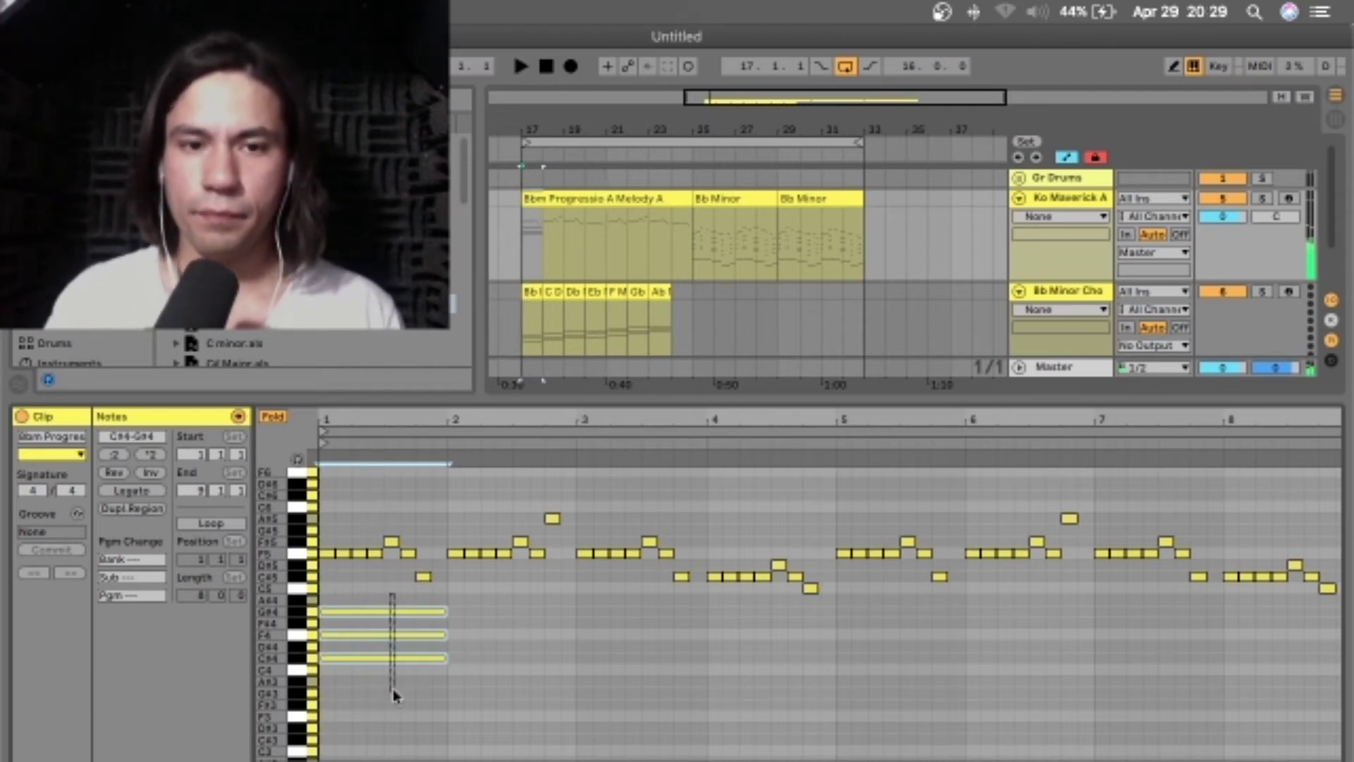
pyautogui.hotkey('shift', 'Down')
pyautogui.press('space')
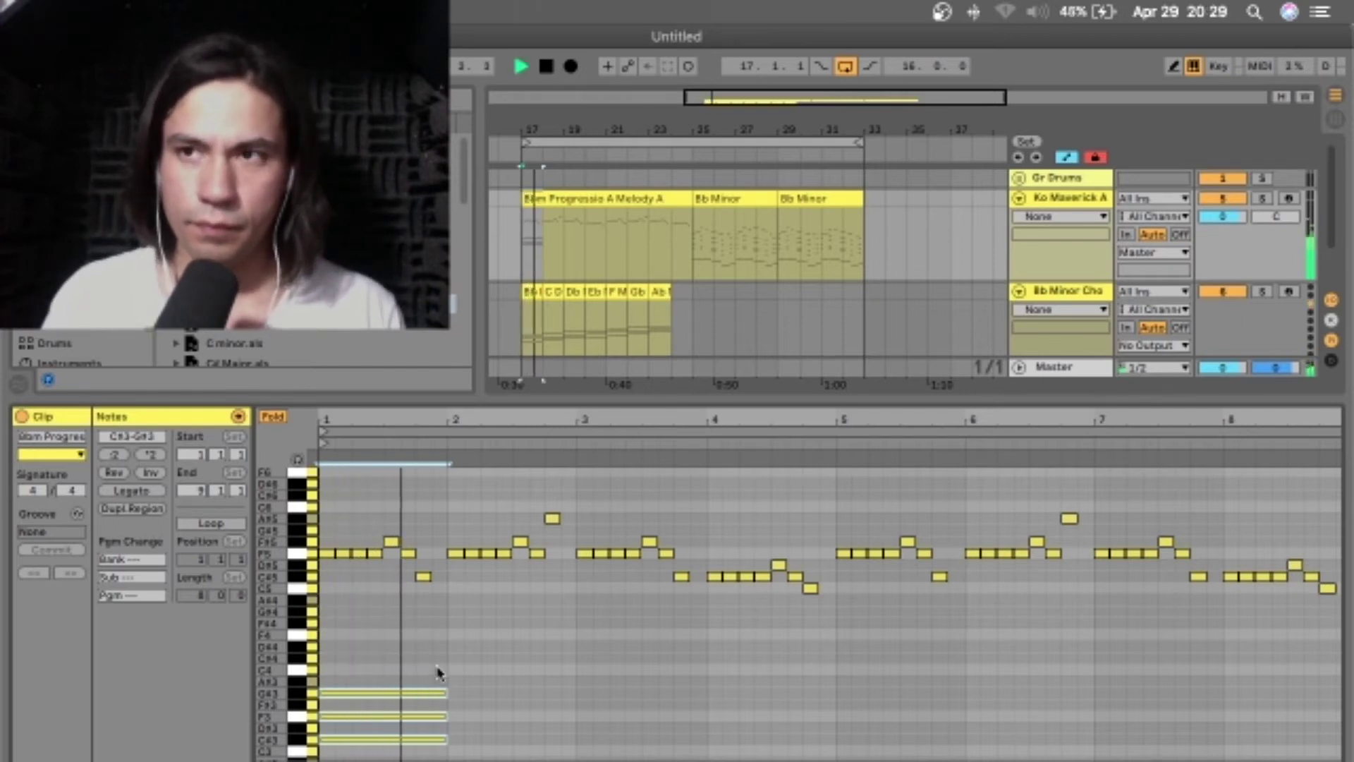
pyautogui.press('space')
pyautogui.press('space')
pyautogui.press('space')
pyautogui.press('space')
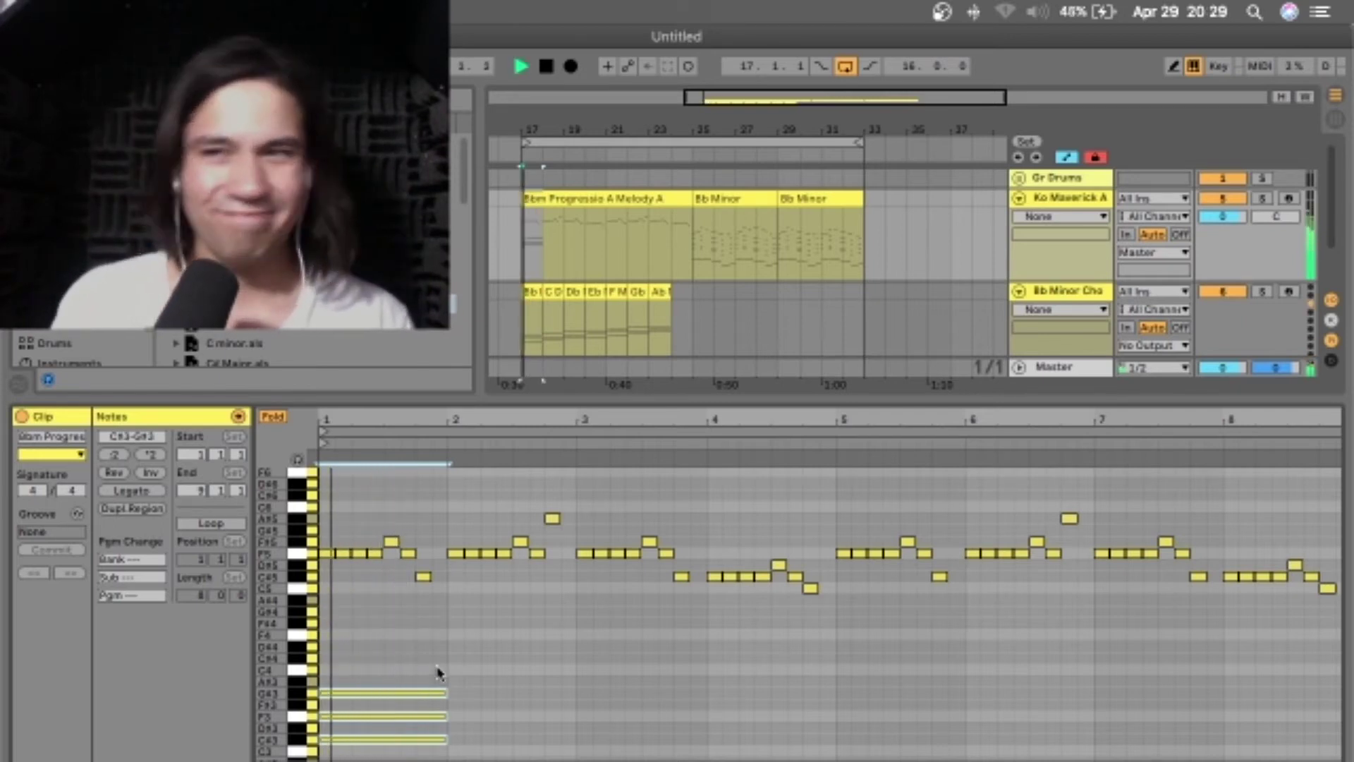
pyautogui.press('space')
# Move the bar 1 chord down to F#2, A#2 and C#3 and audition it with the melody.
pyautogui.moveTo(394, 643); pyautogui.dragTo(395, 760)
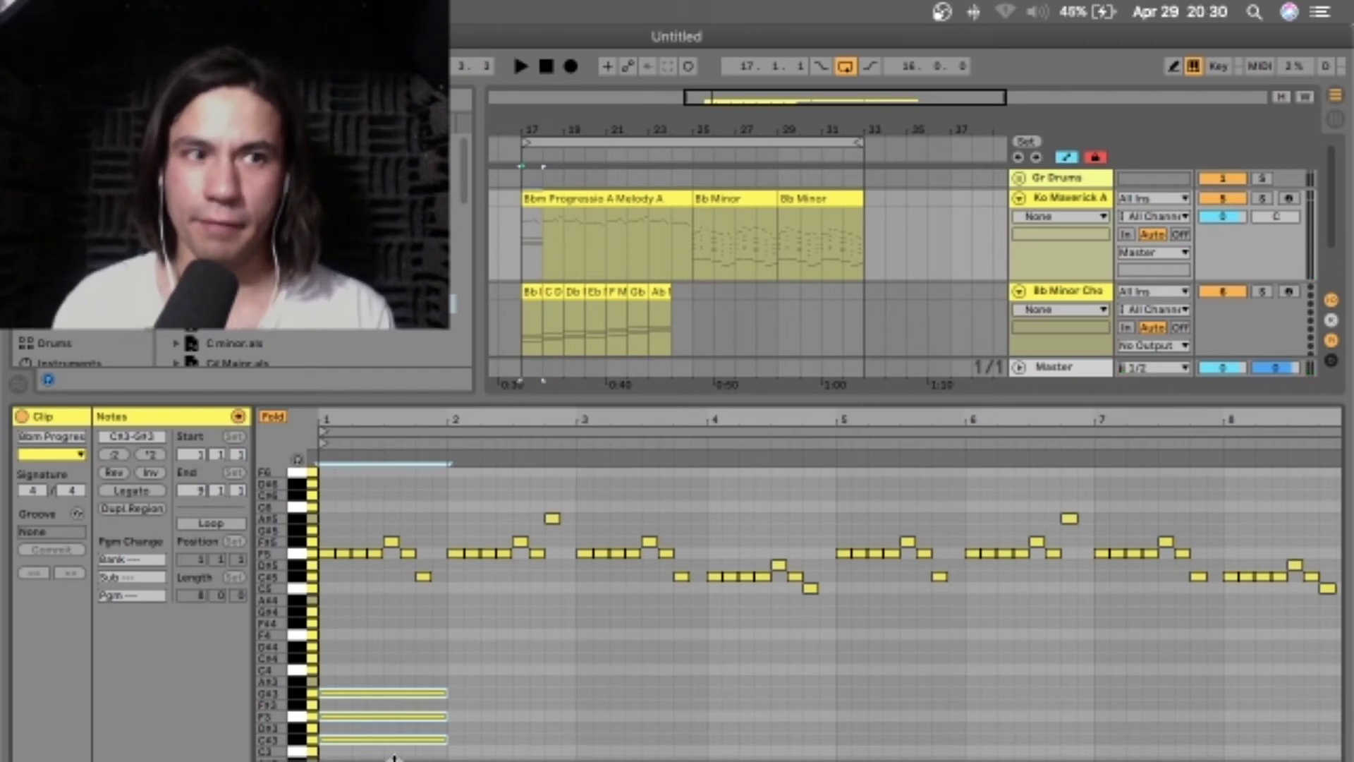
pyautogui.press('Down')
pyautogui.press('Down')
pyautogui.press('Down')
pyautogui.press('space')
pyautogui.press('space')
pyautogui.press('Down')
pyautogui.press('Down')
pyautogui.press('Down')
pyautogui.press('Down')
pyautogui.press('space')
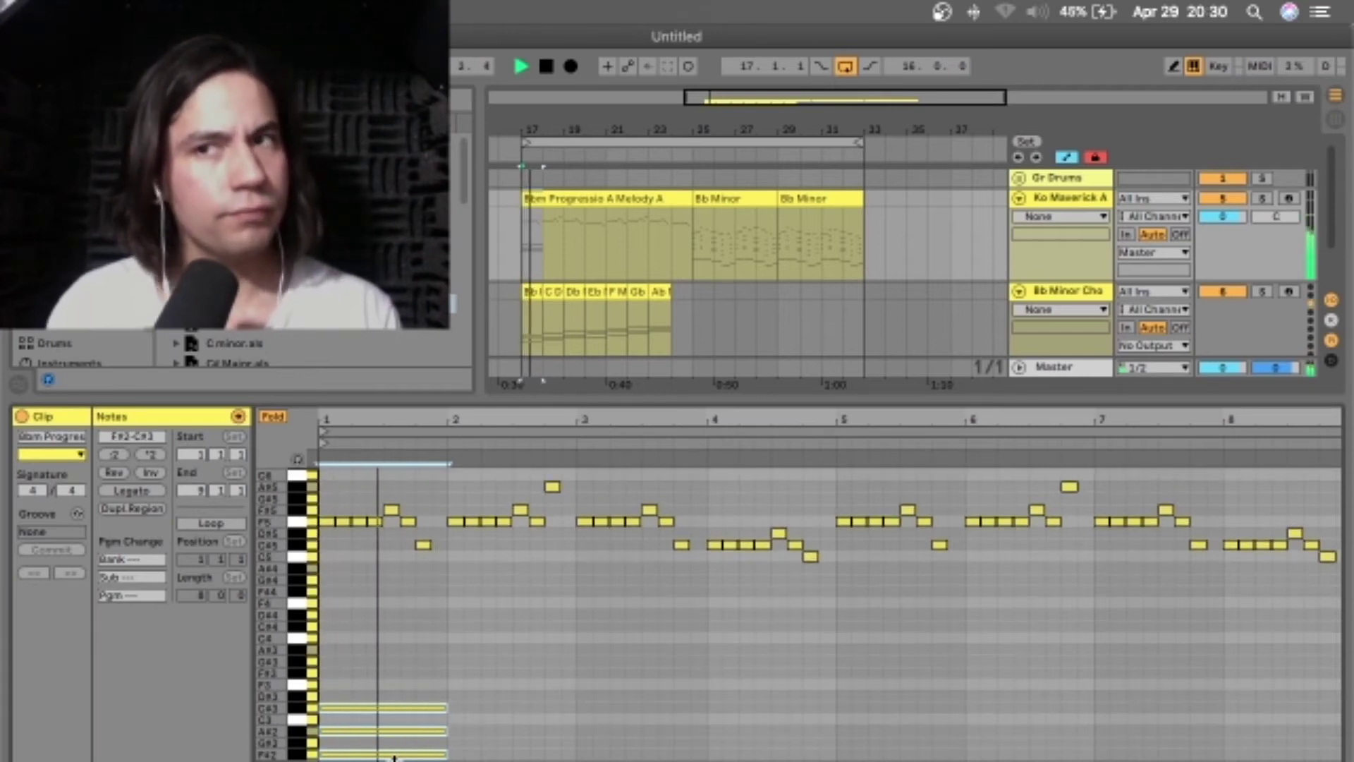
# Continue the progression with an A#2, C#3, F3 chord in bar 2 and G#2, C3, D#3 chords in bars 3 and 4.
pyautogui.press('space')
pyautogui.press('Up')
pyautogui.press('Up')
pyautogui.press('Up')
pyautogui.press('Up')
pyautogui.press('space')
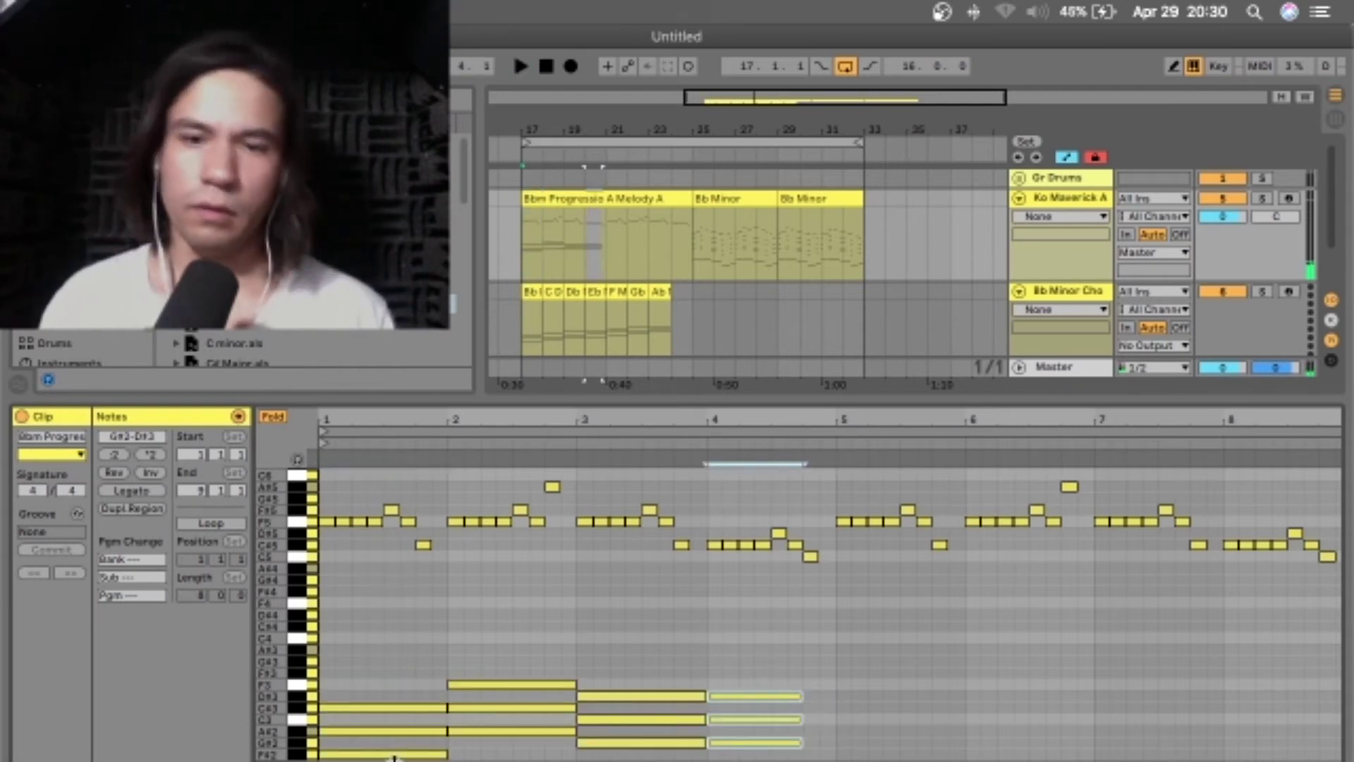
# Duplicate the bar 4 chord directly after itself, lower the copy to F2, G#2 and C3, and play the progression.
pyautogui.hotkey('ctrl', 'd')
pyautogui.press('Down')
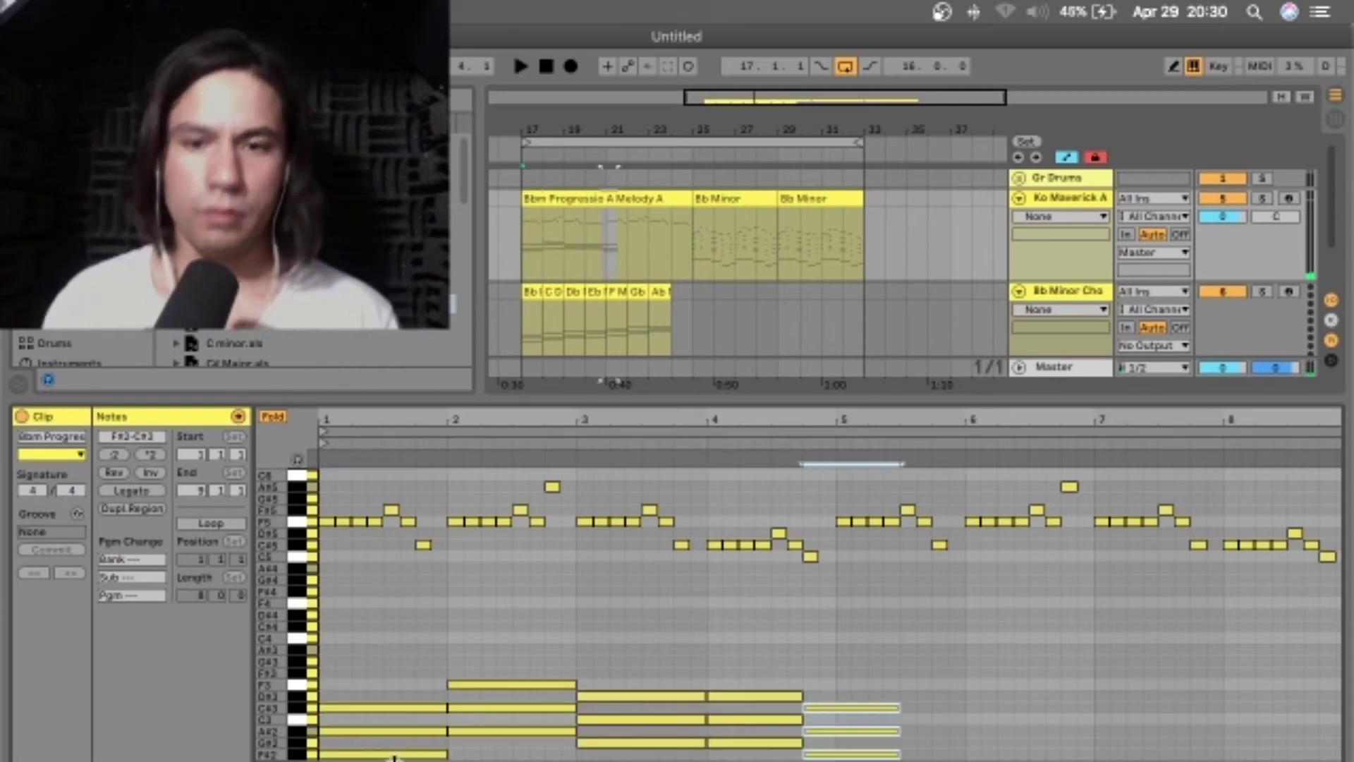
pyautogui.press('space')
pyautogui.press('Down')
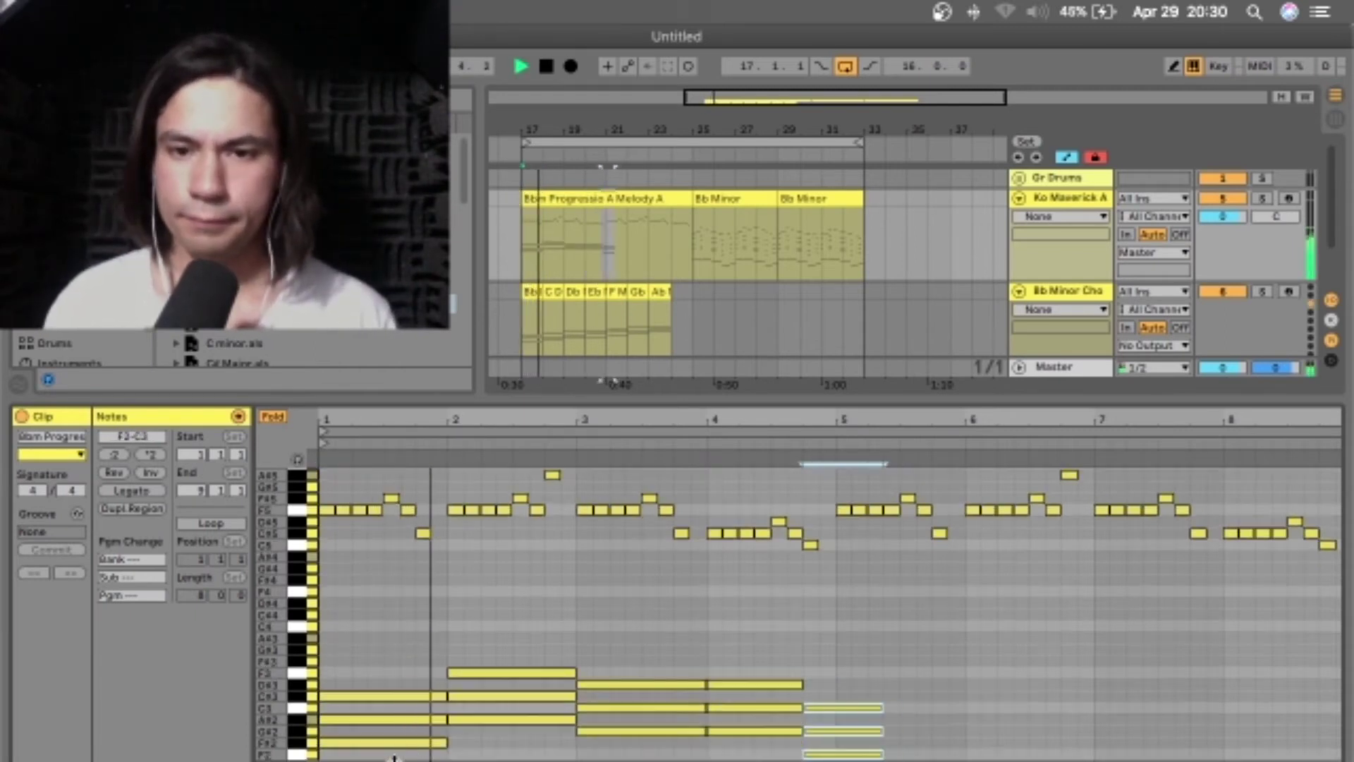
# Shorten the last chord to end with bar 4 and duplicate the four-bar progression into bars 5 to 8.
pyautogui.hotkey('shift', 'Left')
pyautogui.hotkey('shift', 'Left')
pyautogui.moveTo(837, 638); pyautogui.dragTo(314, 756)
pyautogui.hotkey('ctrl', 'd')
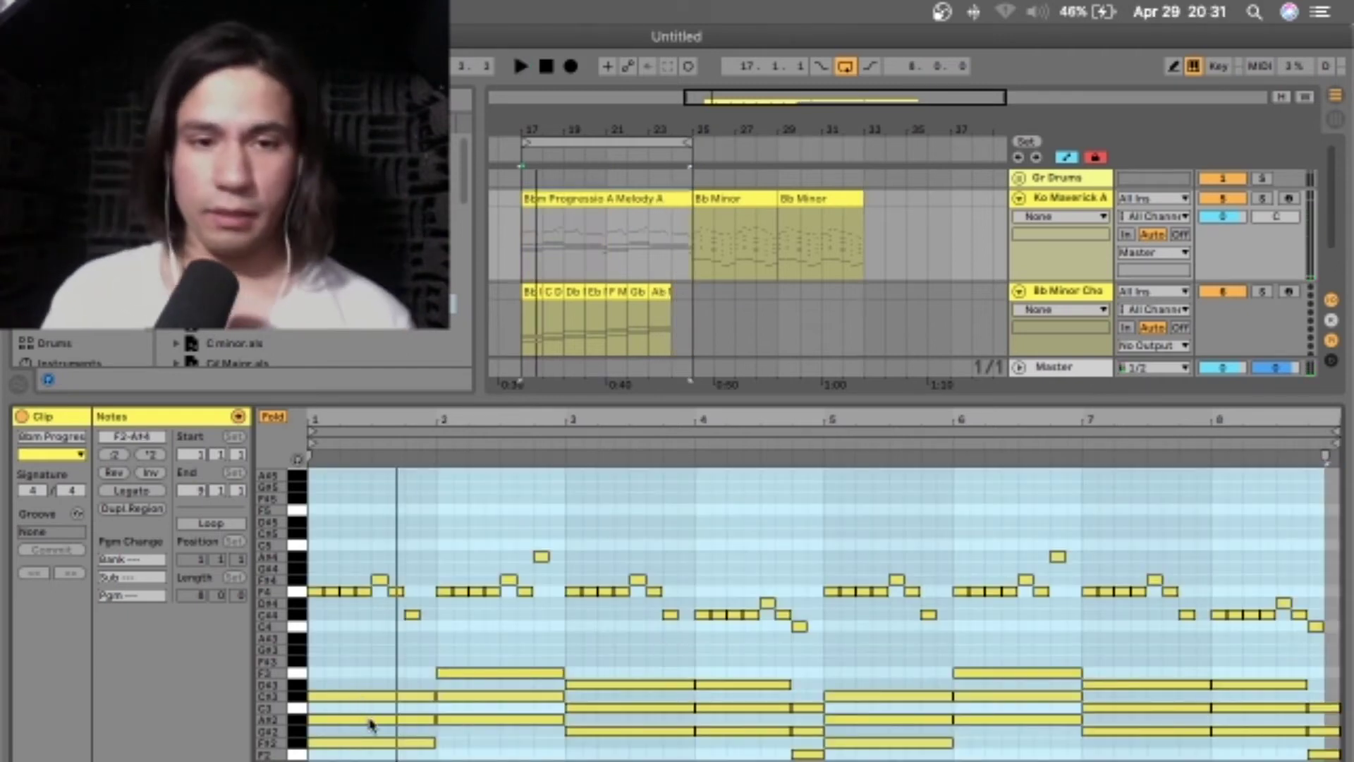
# Delete the top note of every chord in bars 1 to 4.
pyautogui.click(381, 698)
pyautogui.press('Delete')
pyautogui.click(467, 673)
pyautogui.press('Delete')
pyautogui.moveTo(633, 694); pyautogui.dragTo(730, 677)
pyautogui.press('Delete')
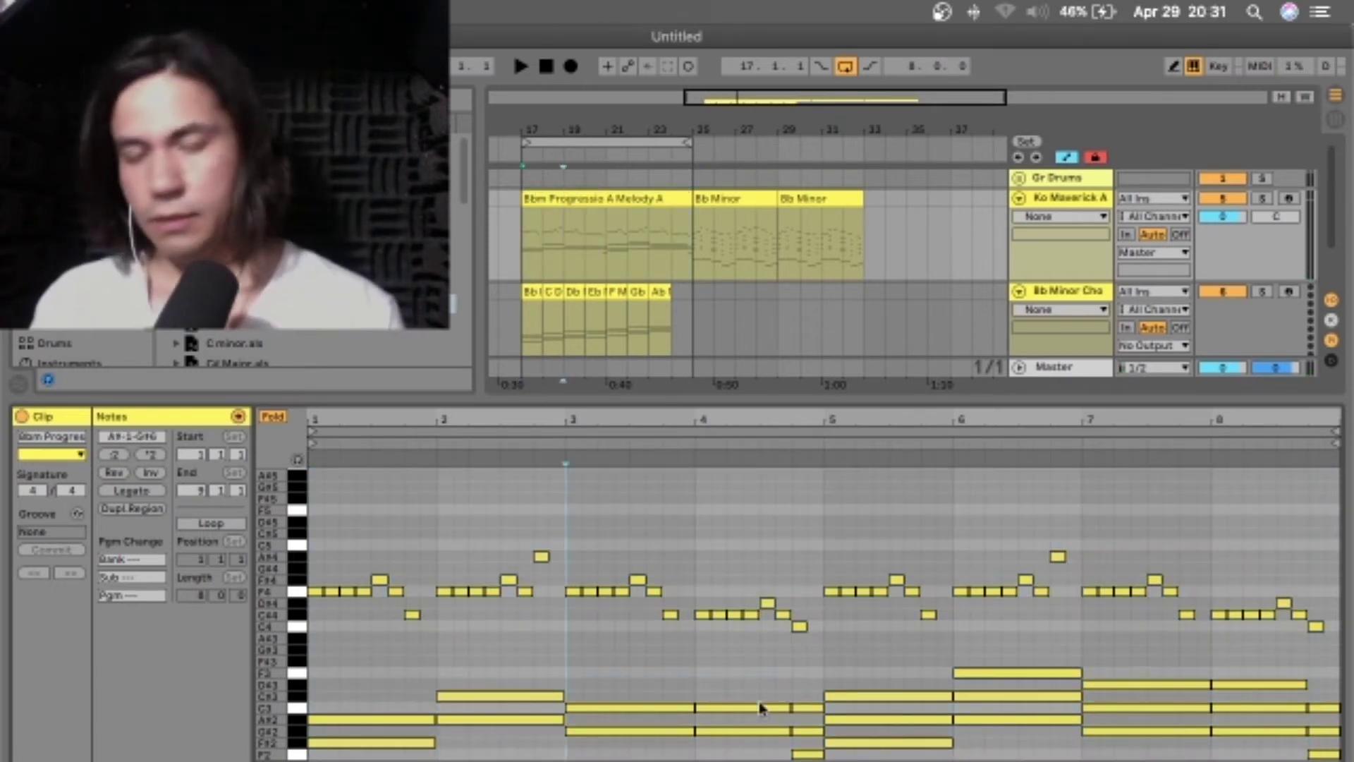
pyautogui.click(808, 708)
pyautogui.press('Delete')
# Delete the top note of every chord in bars 5 to 8.
pyautogui.click(874, 697)
pyautogui.press('Delete')
pyautogui.click(986, 674)
pyautogui.press('Delete')
pyautogui.click(1126, 684)
pyautogui.press('Delete')
pyautogui.click(1241, 684)
pyautogui.press('Delete')
pyautogui.press('Delete')
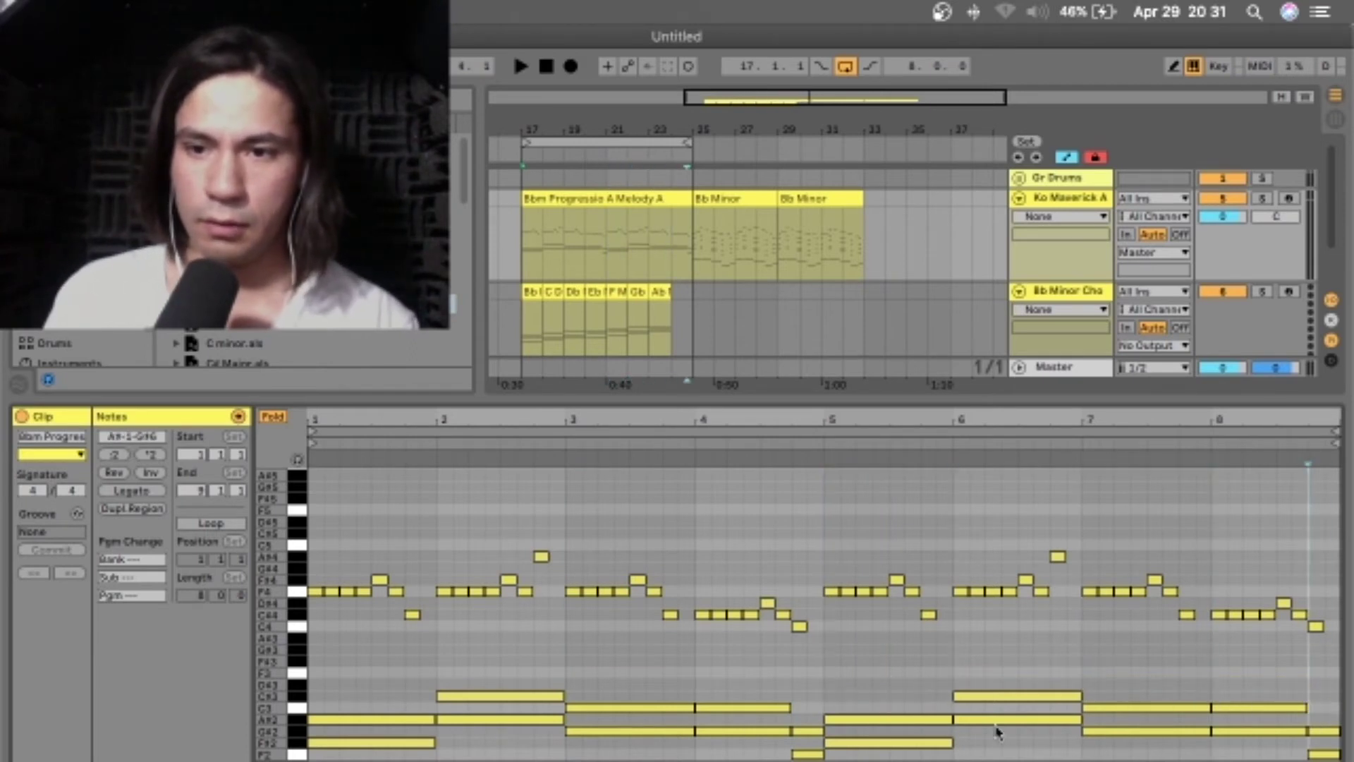
# Double the bar 1 chord with A#2 copied an octave up and F#2 copied an octave down, and play it.
pyautogui.click(388, 720)
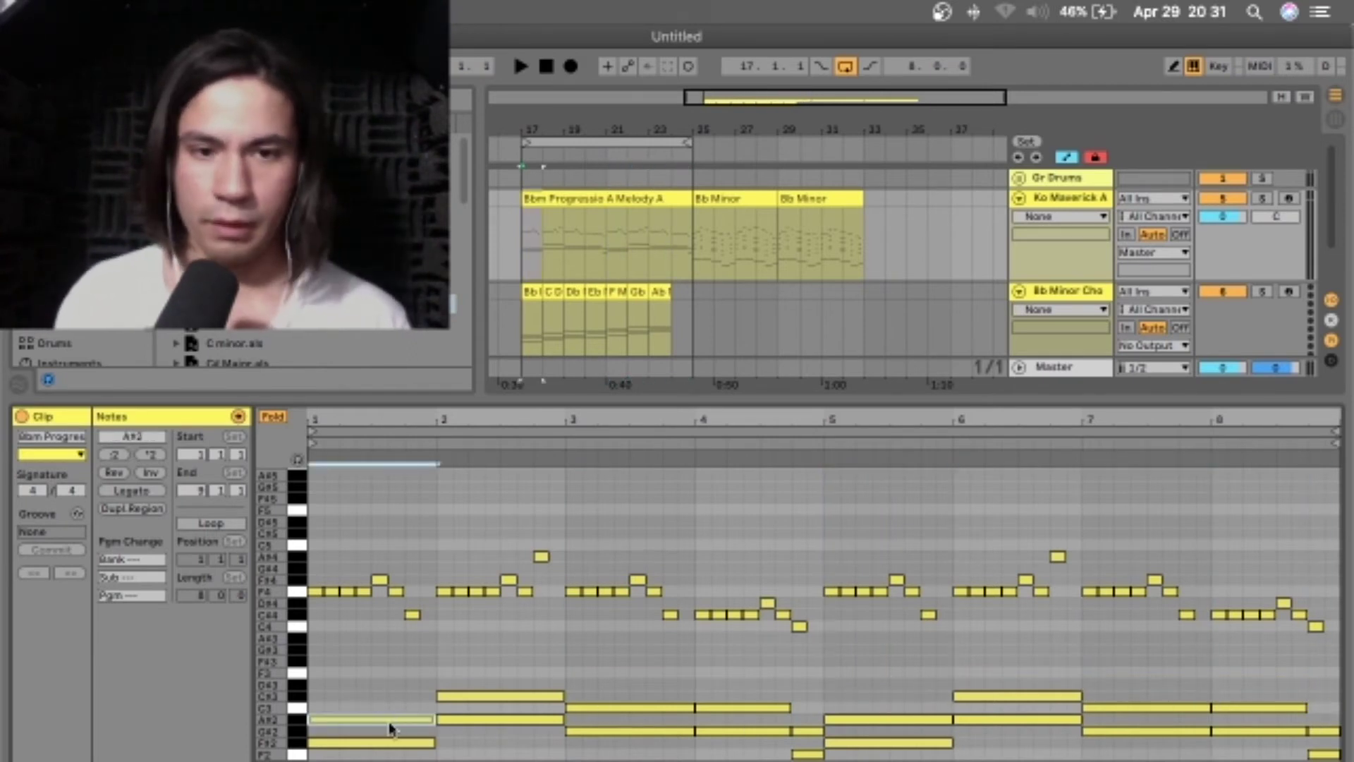
pyautogui.hotkey('shift', 'Up')
pyautogui.click(421, 742)
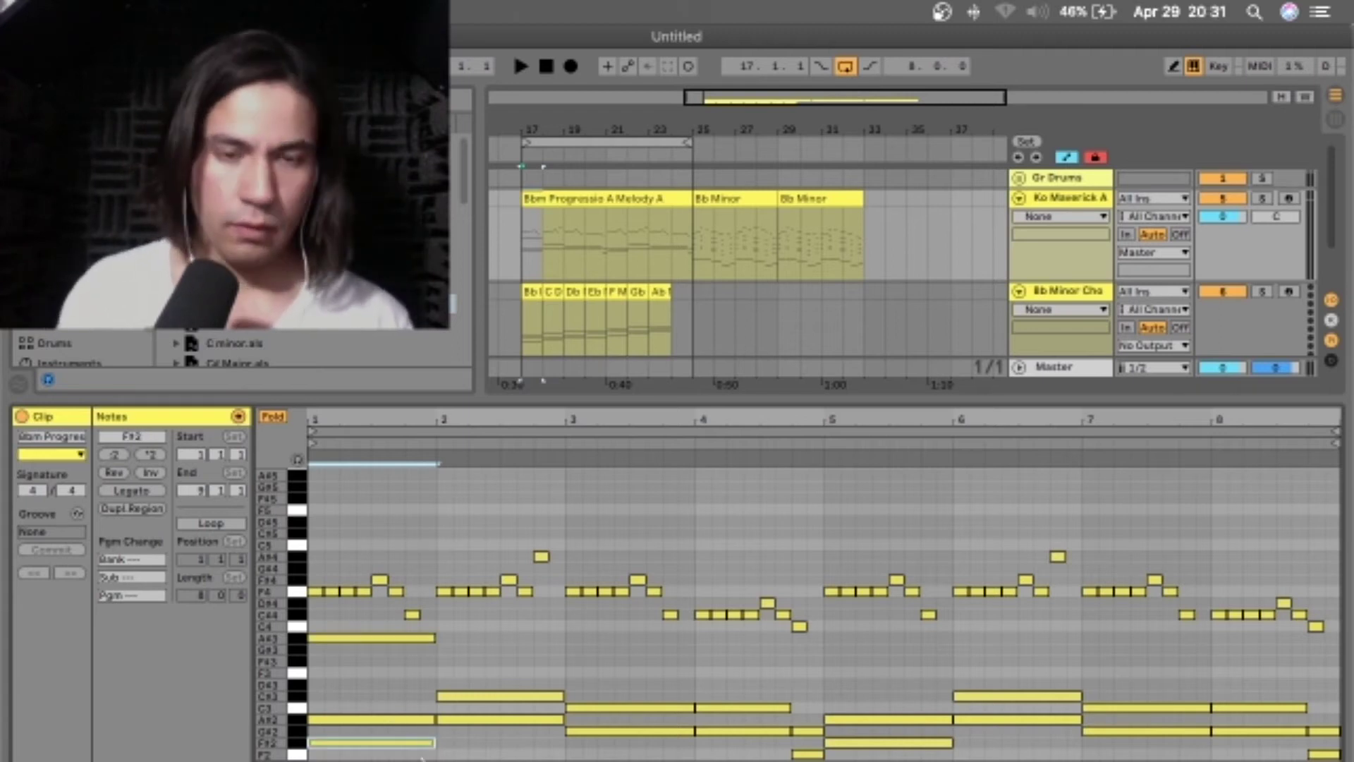
pyautogui.hotkey('shift', 'Down')
pyautogui.press('space')
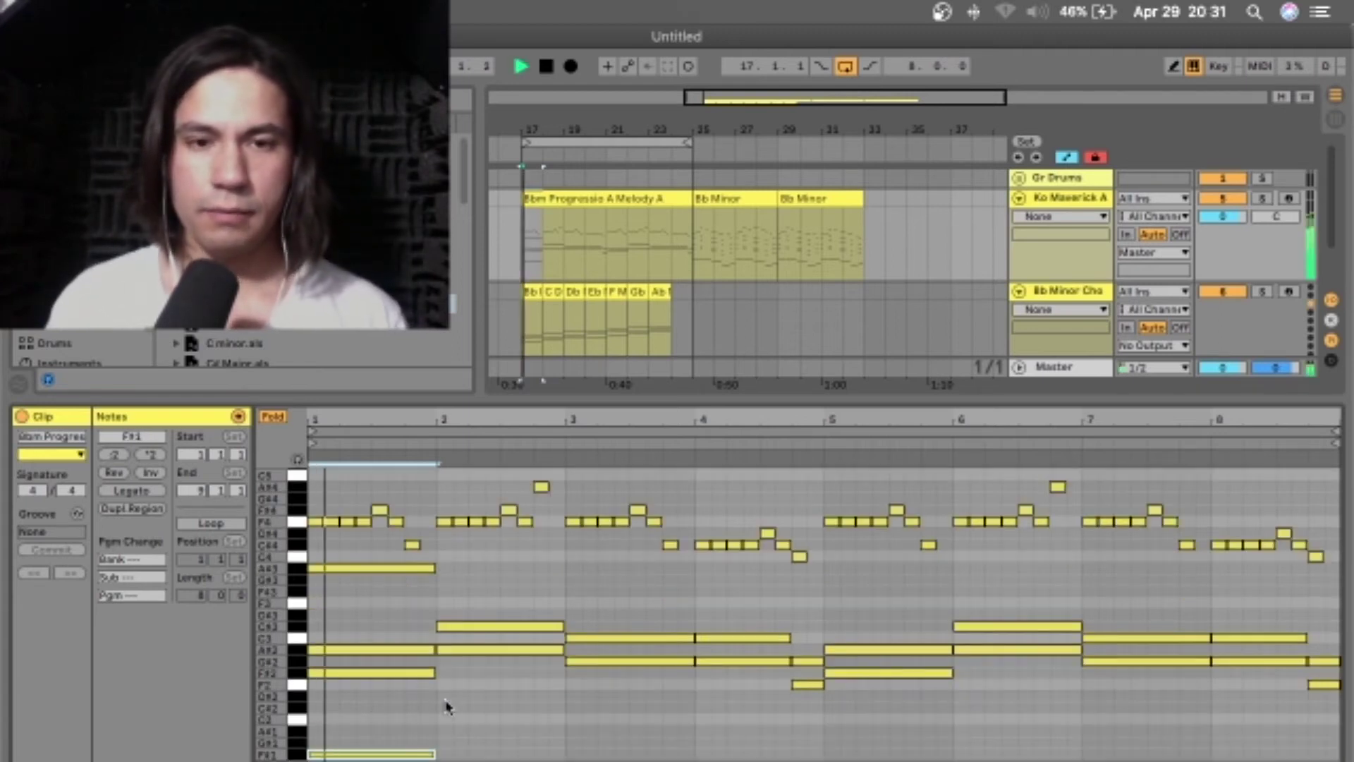
# Try octave doublings for the bar 2 chord, with C#3 copied up to C#4 and A#2 copied down to A#1.
pyautogui.click(493, 625)
pyautogui.press('space')
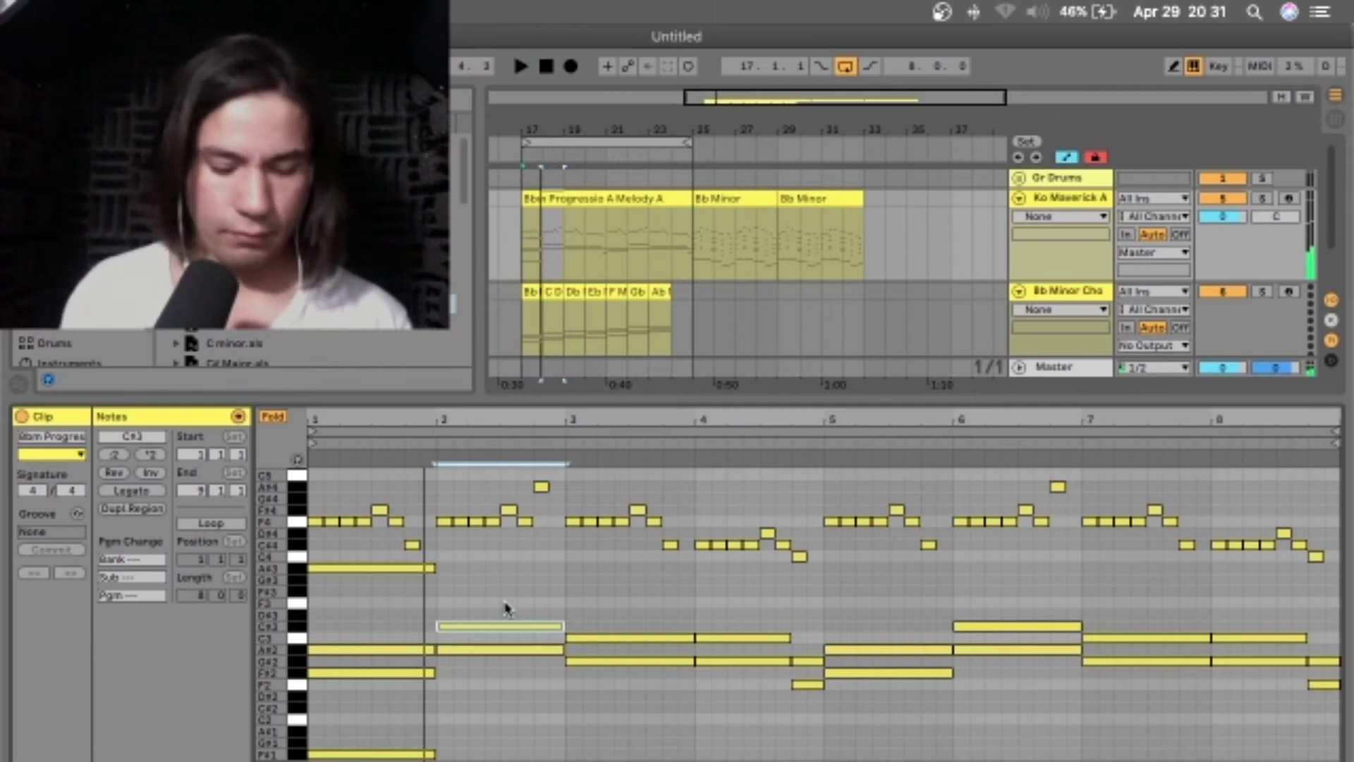
pyautogui.hotkey('shift', 'Up')
pyautogui.click(503, 650)
pyautogui.hotkey('shift', 'Down')
pyautogui.press('super+c')
pyautogui.press('super+v')
pyautogui.press('Down')
pyautogui.press('Up')
pyautogui.hotkey('shift', 'Up')
pyautogui.hotkey('shift', 'Down')
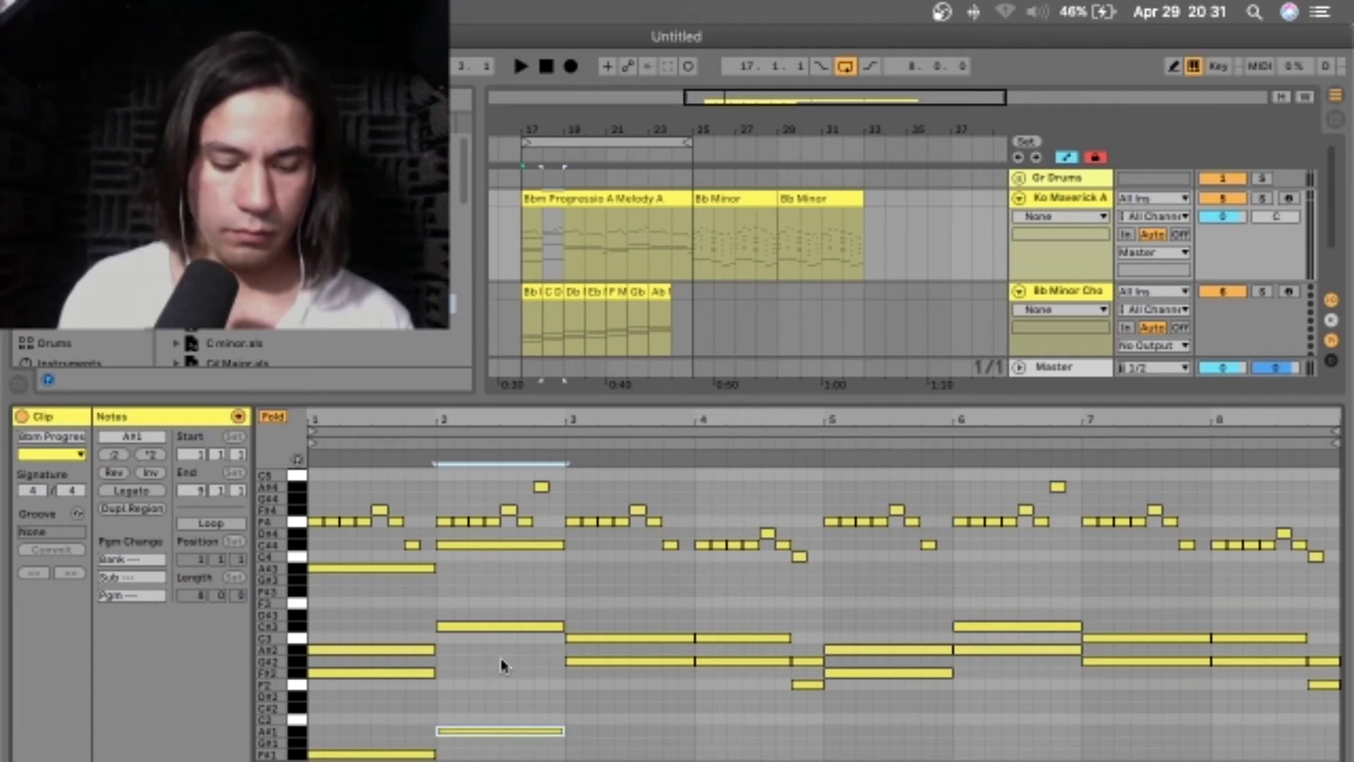
pyautogui.hotkey('shift', 'Up')
# Duplicate the bar 1 chord voicing into bar 2 two scale notes higher and on into bar 3 one scale note lower.
pyautogui.moveTo(364, 546); pyautogui.dragTo(358, 754)
pyautogui.press('super+d')
pyautogui.press('Up')
pyautogui.press('Up')
pyautogui.press('super+d')
pyautogui.press('Down')
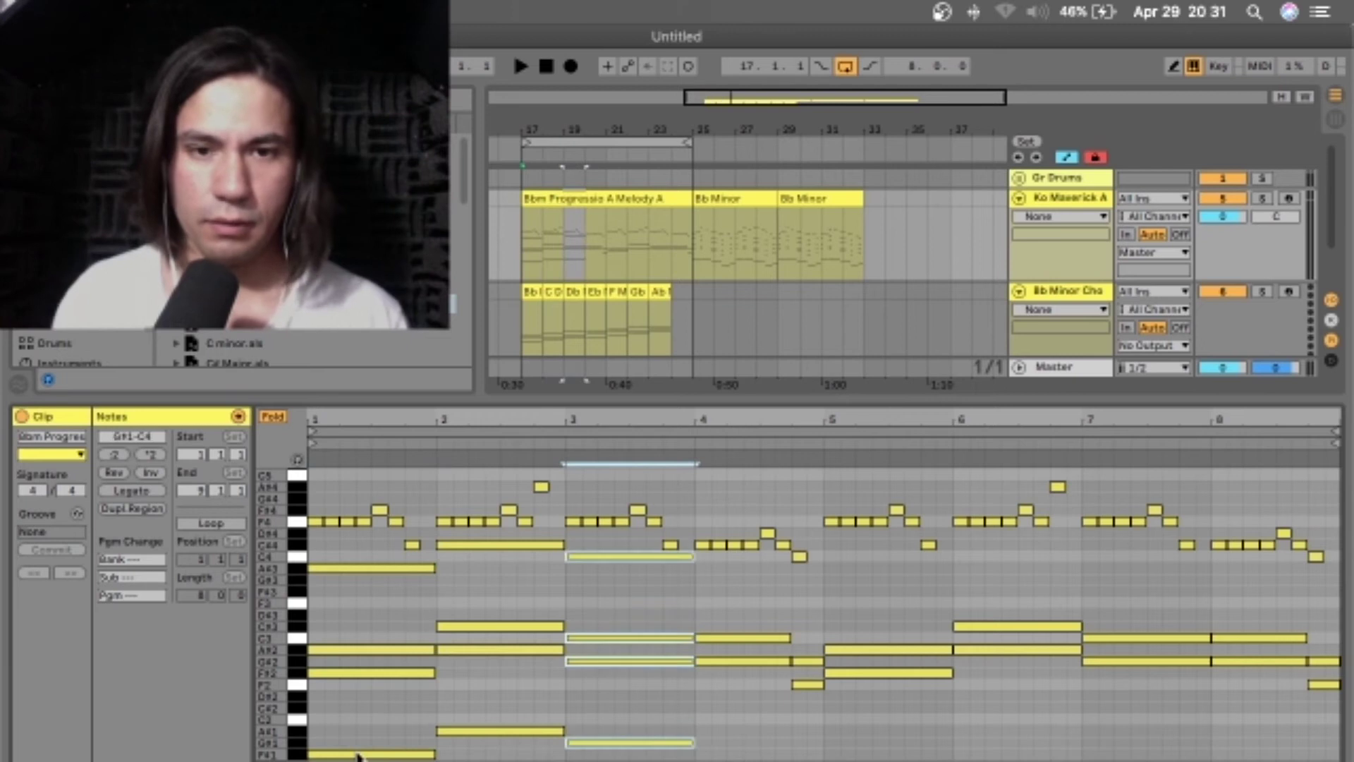
# Play back the clip with the octave-doubled chords and check the bar 1 voicing.
pyautogui.press('space')
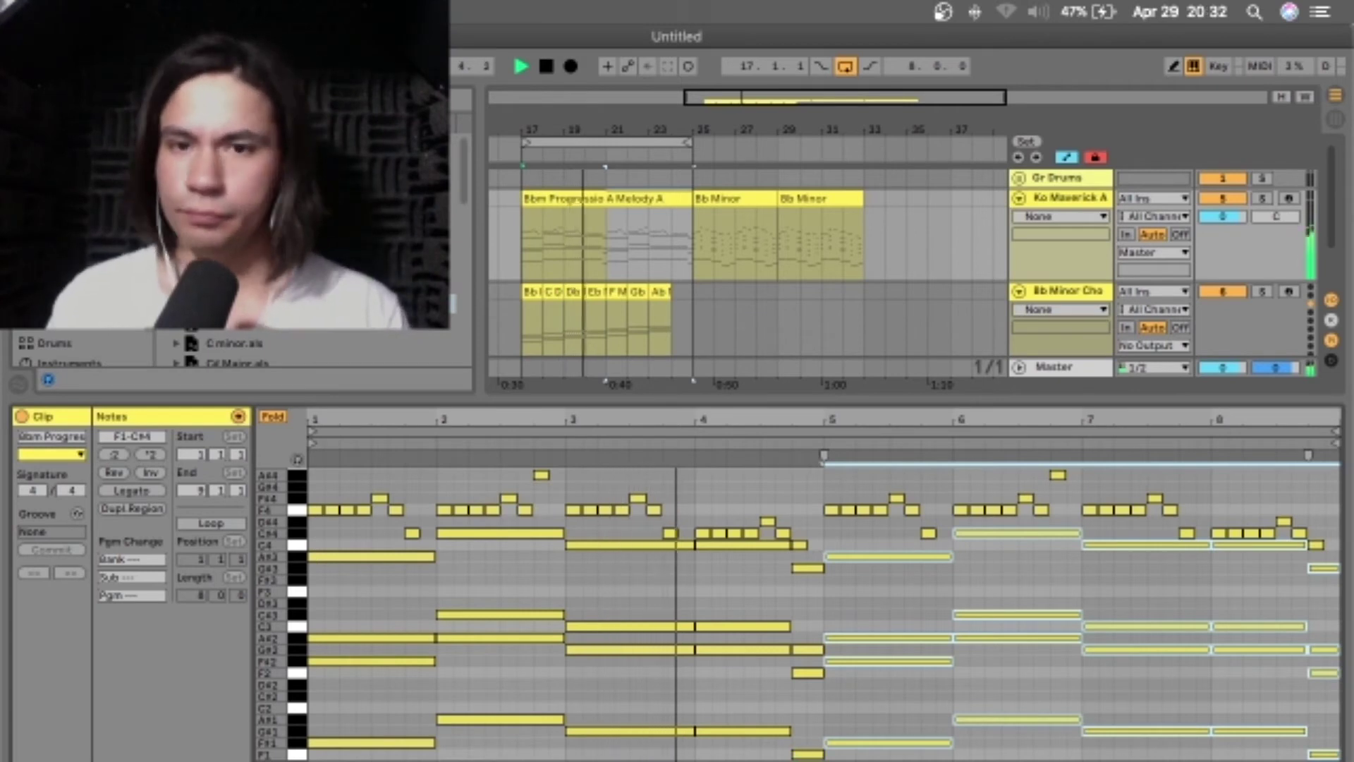
pyautogui.press('space')
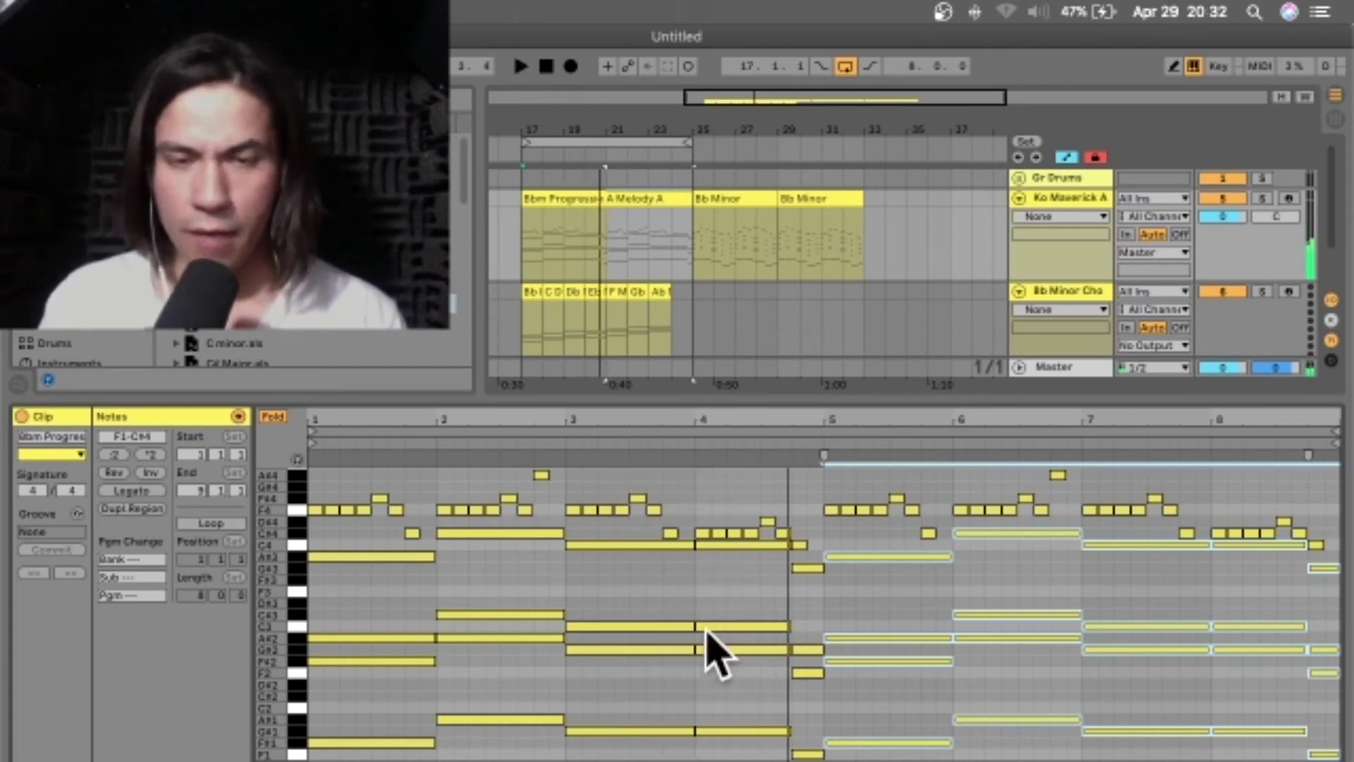
pyautogui.click(328, 662)
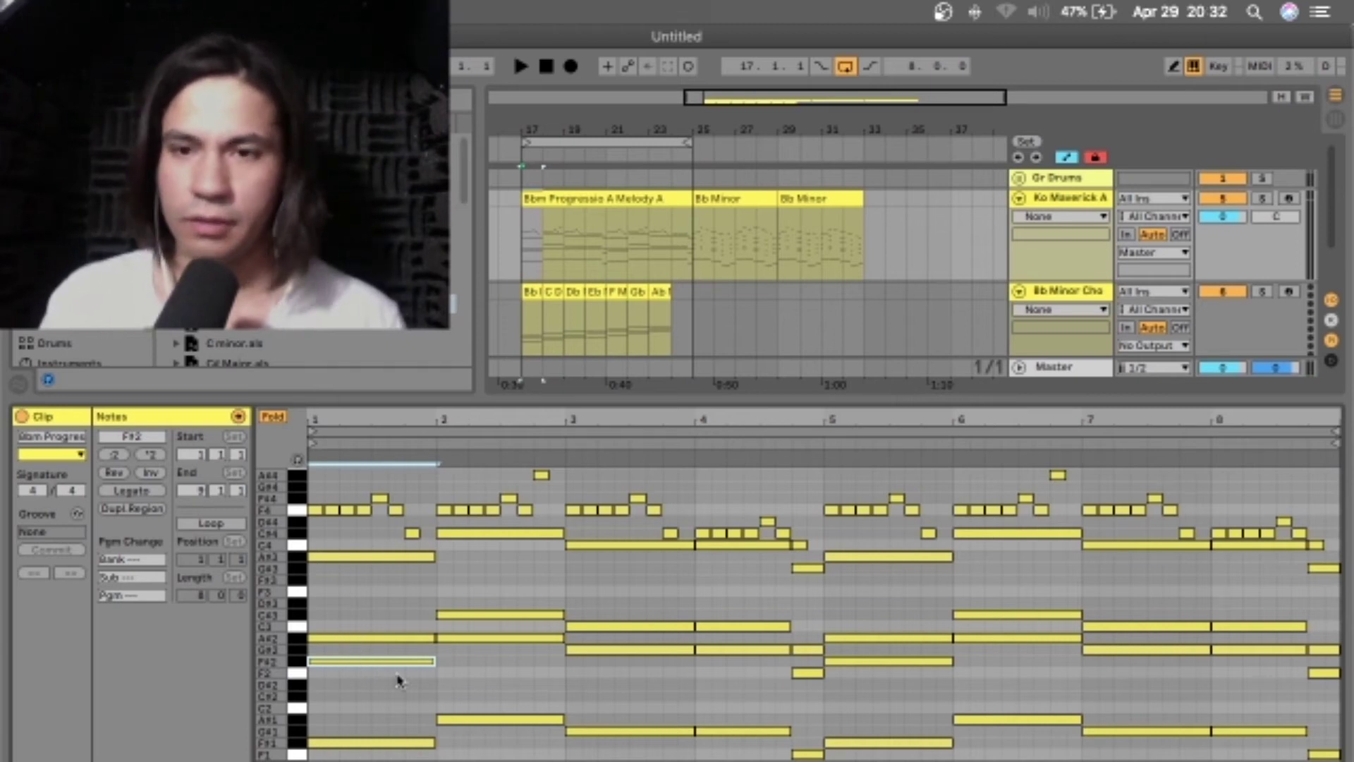
pyautogui.click(534, 694)
pyautogui.press('space')
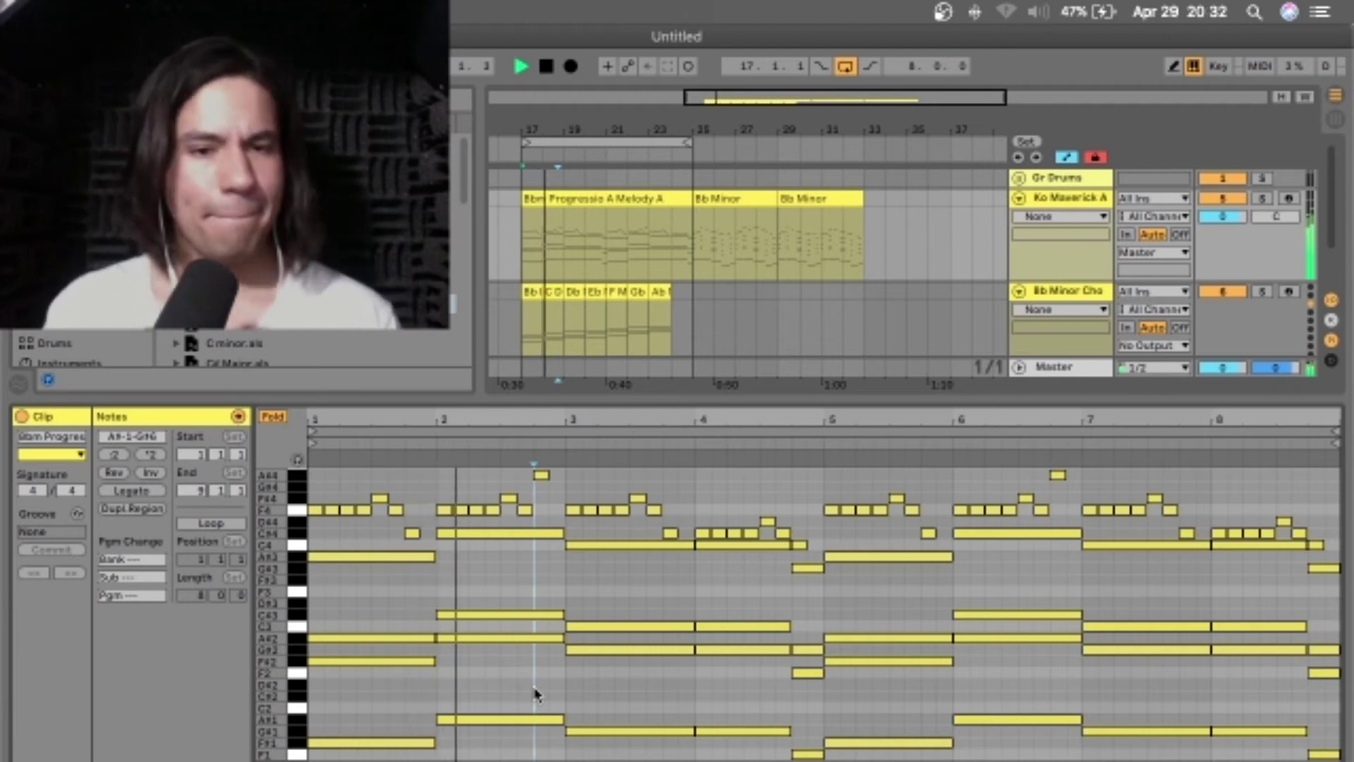
# Copy the A#2 note in bar 1 up to C#3 to fill out the chord, and stop playback.
pyautogui.click(409, 639)
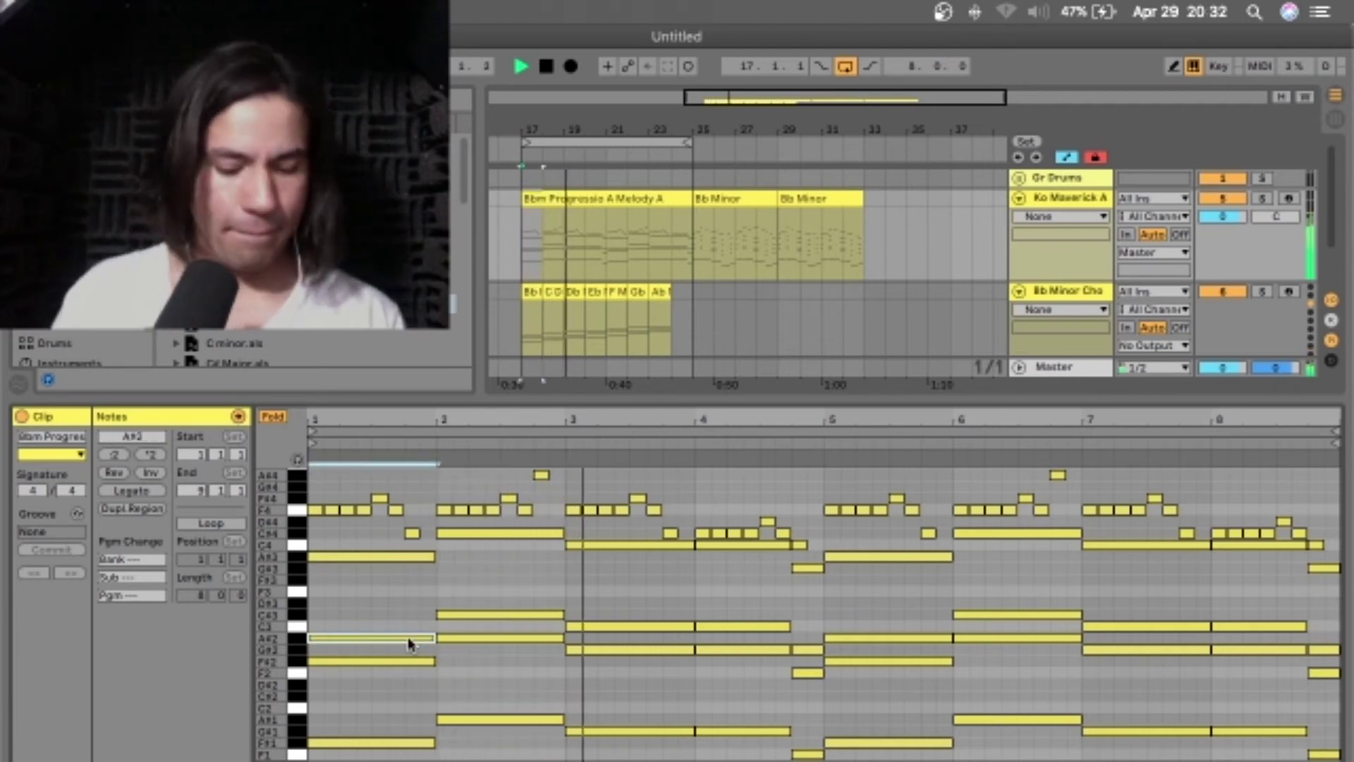
pyautogui.press('super+c')
pyautogui.press('super+v')
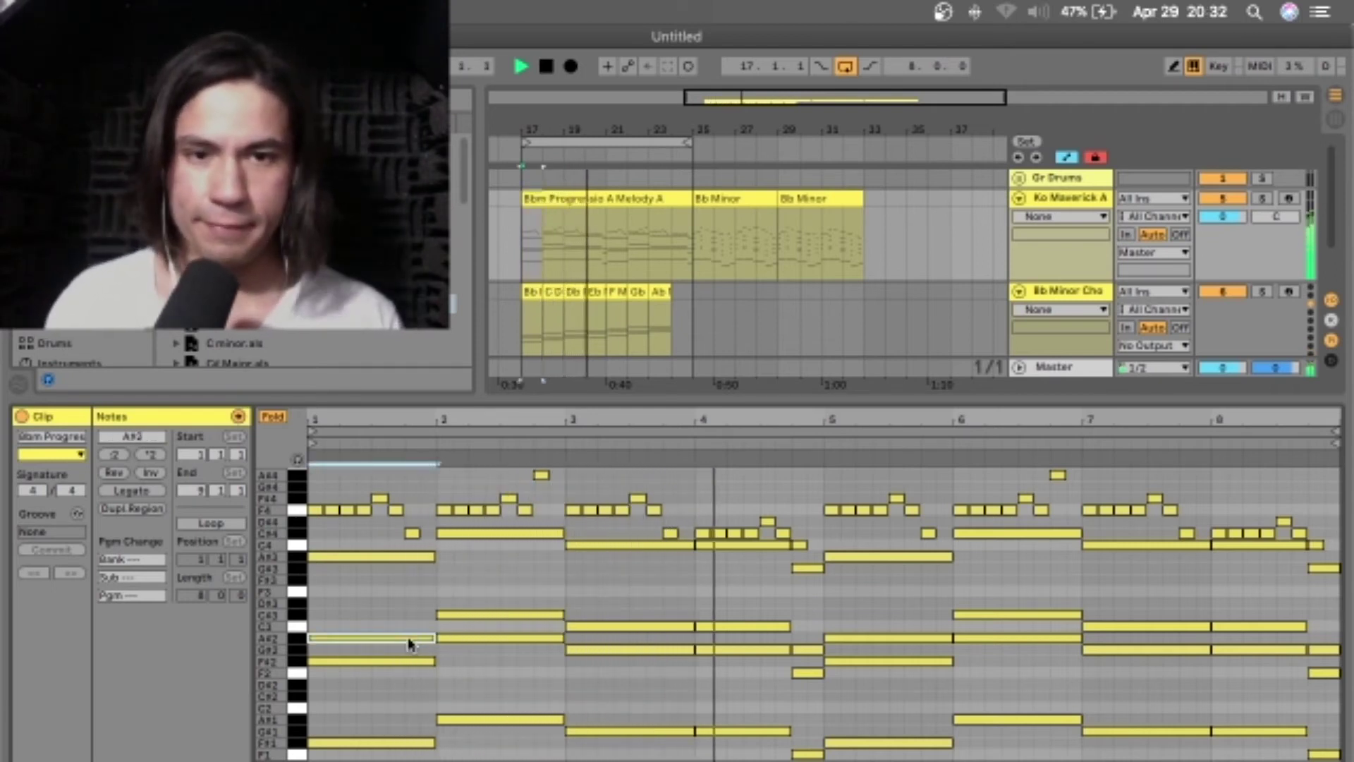
pyautogui.press('Up')
pyautogui.press('Up')
pyautogui.press('space')
# Duplicate the added C#3 note into bar 2 as F3 and into bar 3 as D#3.
pyautogui.press('super+d')
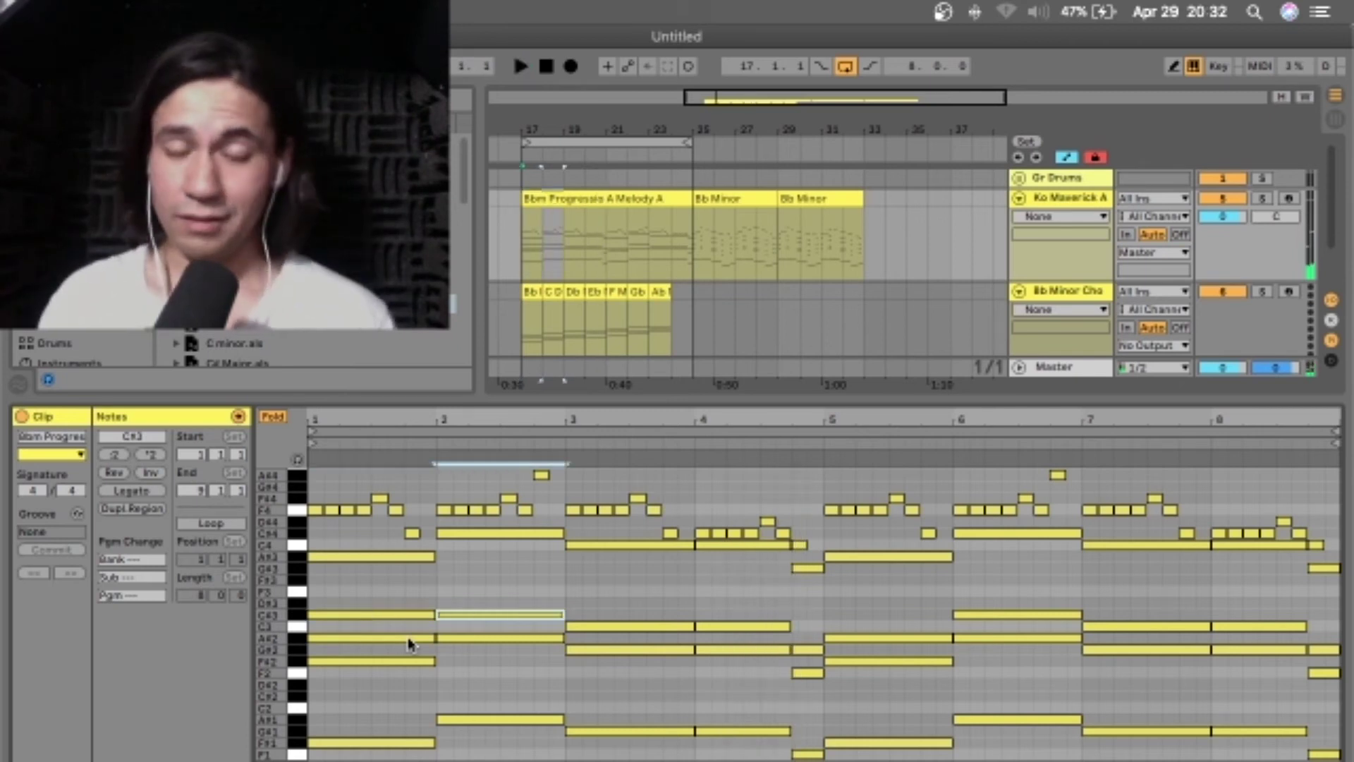
pyautogui.press('Up')
pyautogui.press('Up')
pyautogui.press('Up')
pyautogui.press('Up')
pyautogui.press('space')
pyautogui.press('super+d')
pyautogui.press('Down')
pyautogui.press('Down')
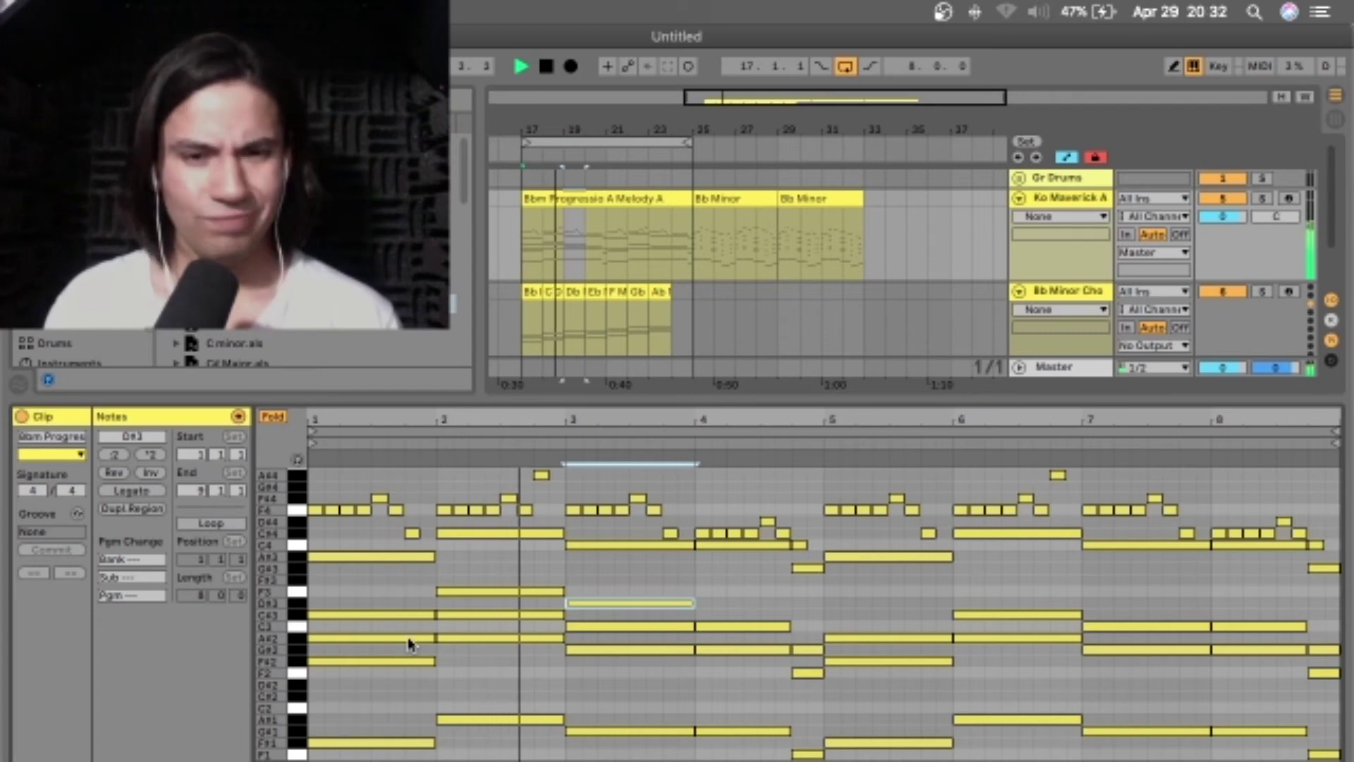
# Duplicate the D#3 note into bar 4 and again under its last chord, shortening the final copy to end with the bar.
pyautogui.press('super+d')
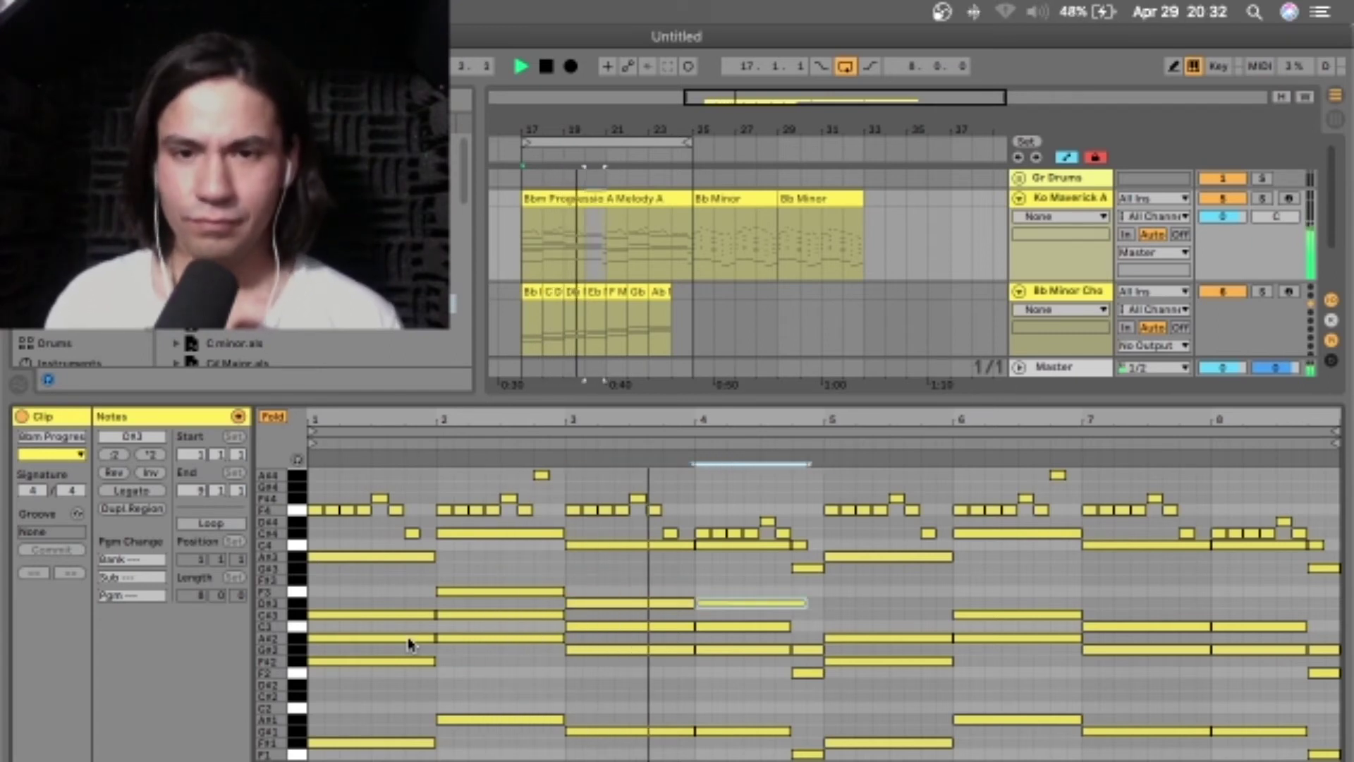
pyautogui.press('super+d')
pyautogui.press('Down')
pyautogui.press('Down')
pyautogui.press('Down')
pyautogui.hotkey('shift', 'Left')
pyautogui.hotkey('shift', 'Left')
pyautogui.hotkey('shift', 'Left')
pyautogui.hotkey('shift', 'Left')
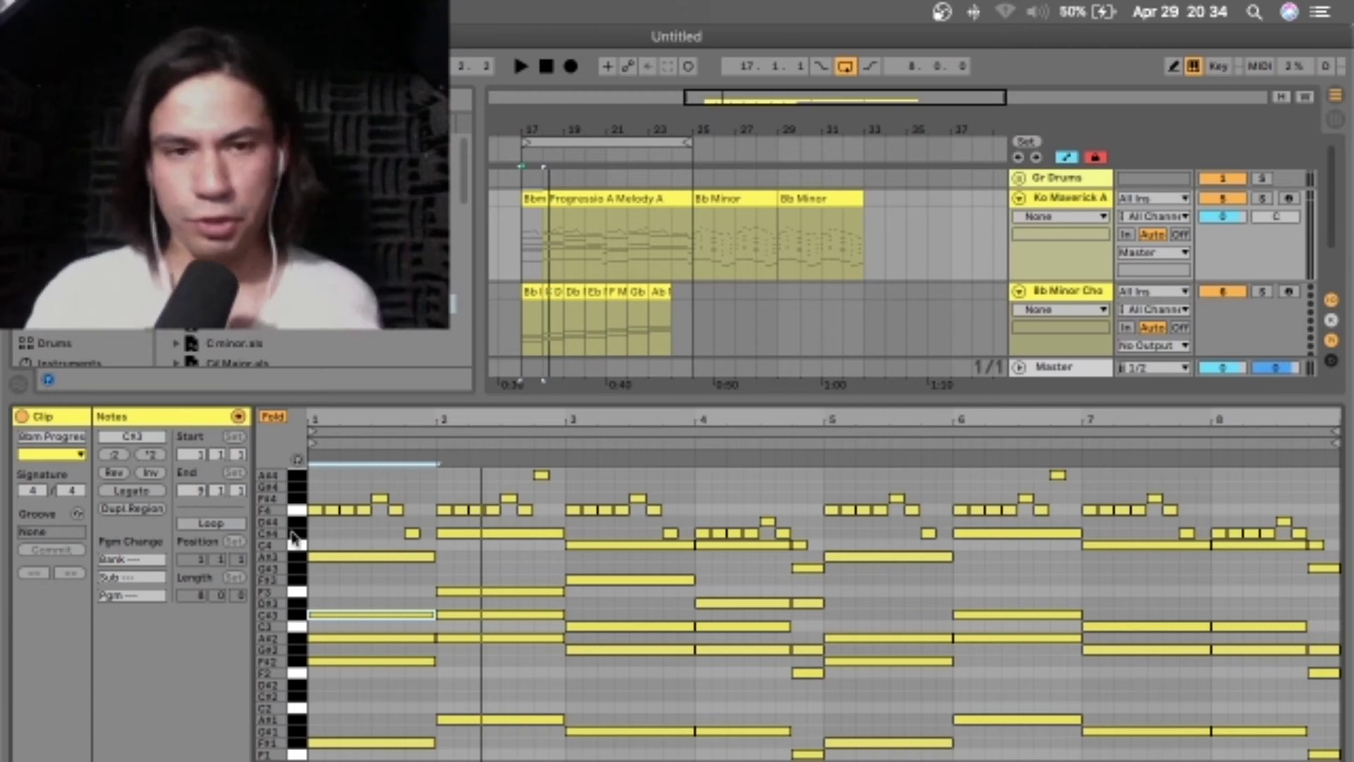
pyautogui.press('super+a')
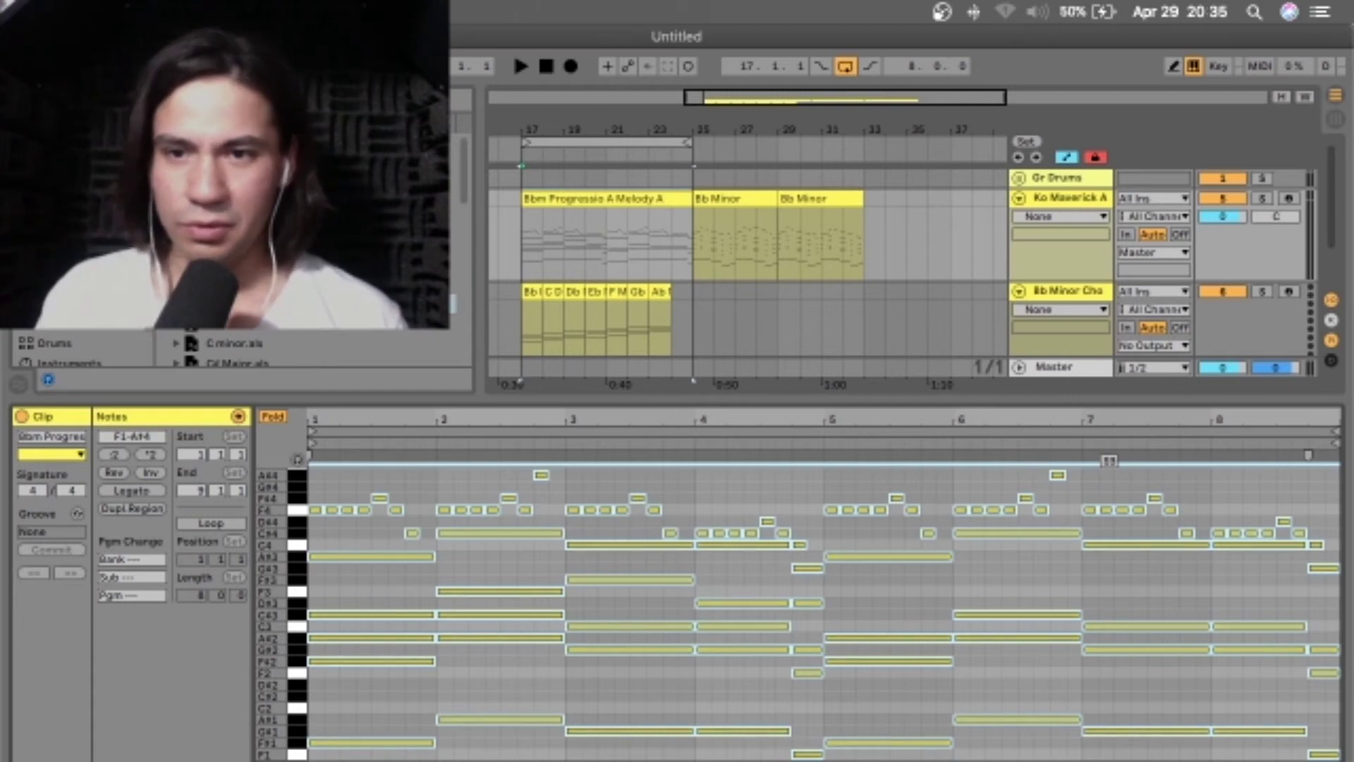
pyautogui.click(1092, 670)
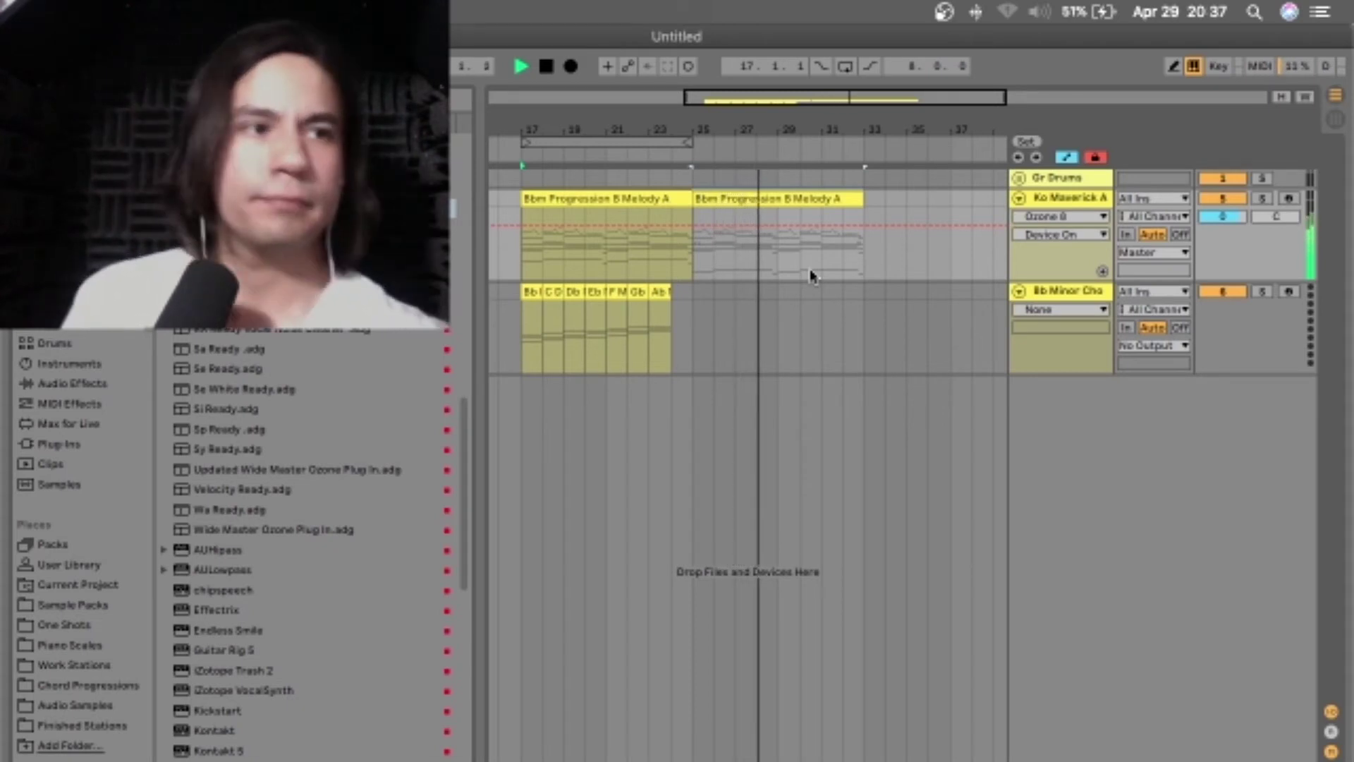
# Place another copy of the Bbm Progression B Melody A clip at bar 33, and open and play the clip at bar 17.
pyautogui.press('space')
pyautogui.moveTo(611, 195); pyautogui.dragTo(783, 215)
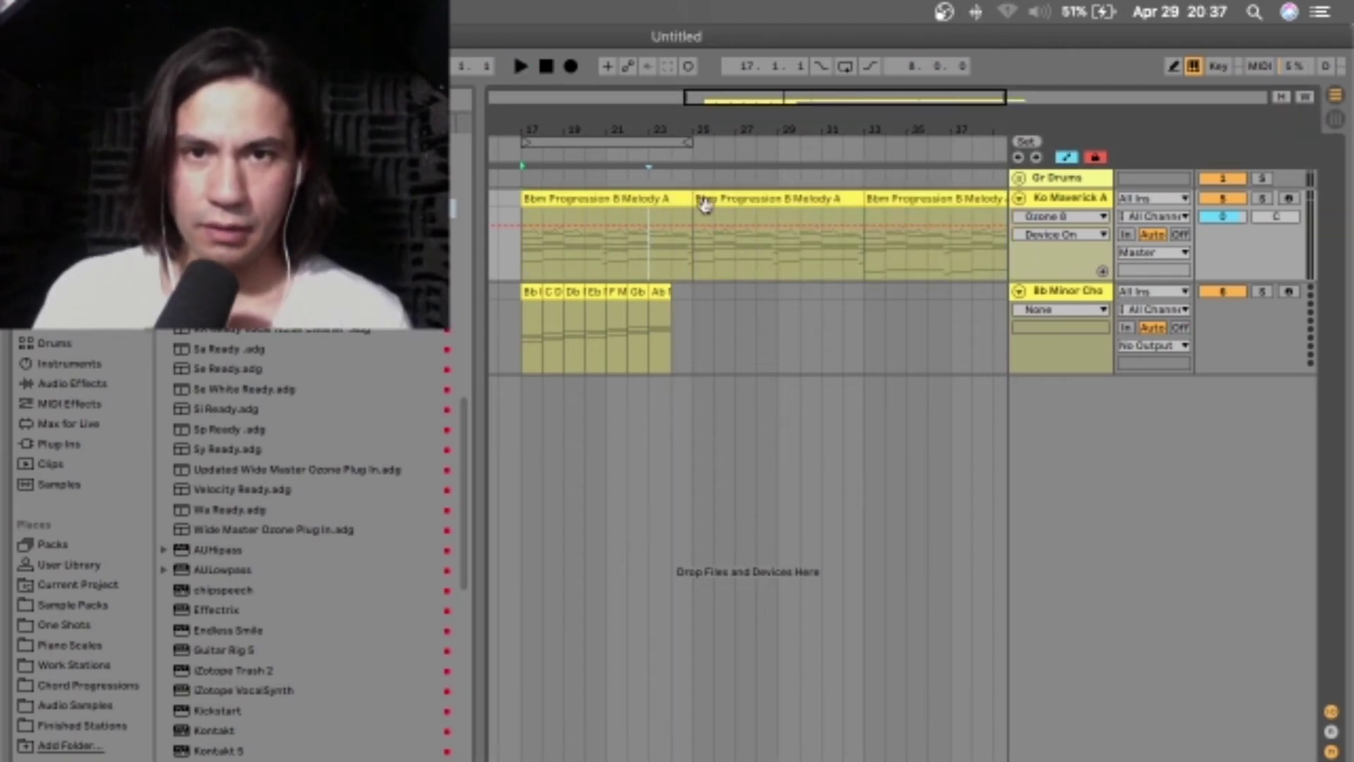
pyautogui.doubleClick(648, 202)
pyautogui.press('space')
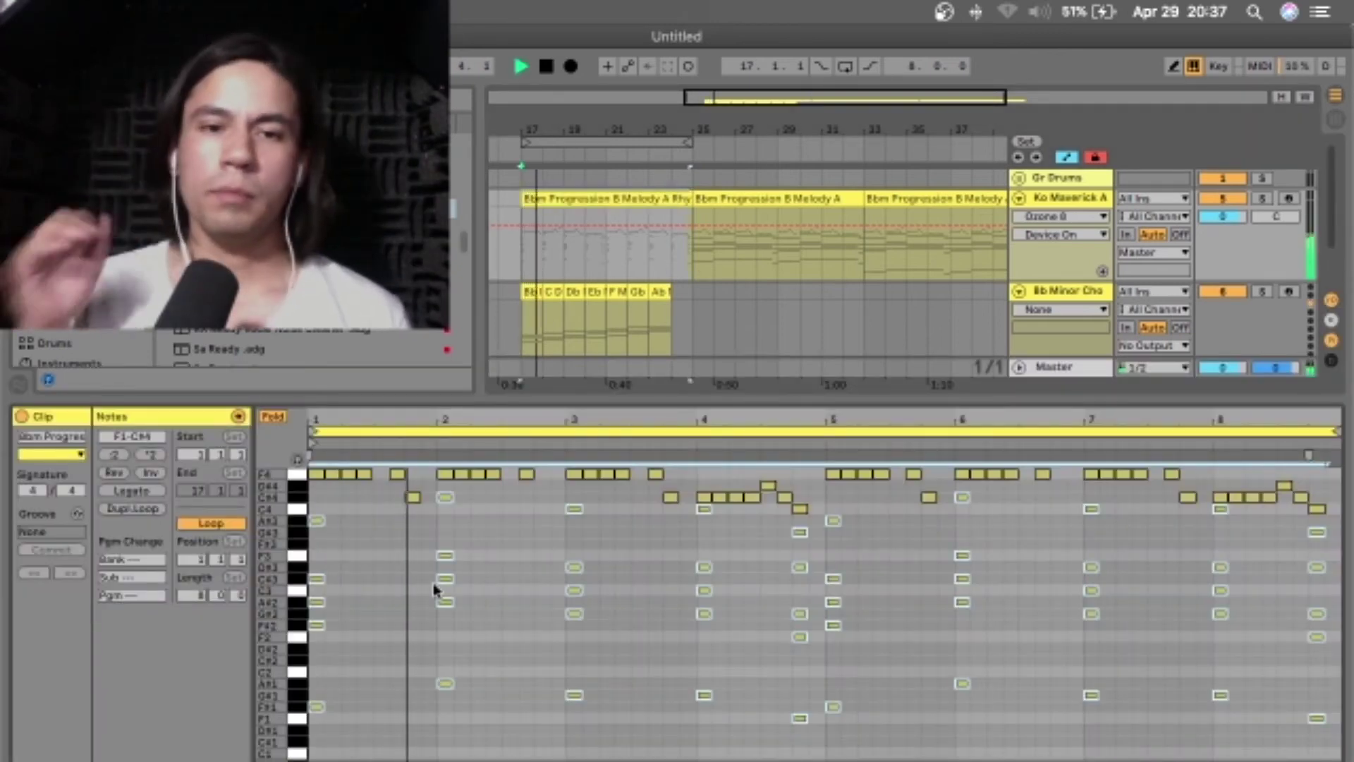
# Duplicate the bar 1 chord onto the C#4 melody note near the end of the bar.
pyautogui.moveTo(312, 503); pyautogui.dragTo(335, 726)
pyautogui.press('super+d')
pyautogui.press('Right')
pyautogui.press('Right')
pyautogui.press('Right')
pyautogui.press('Right')
pyautogui.press('Right')
pyautogui.press('space')
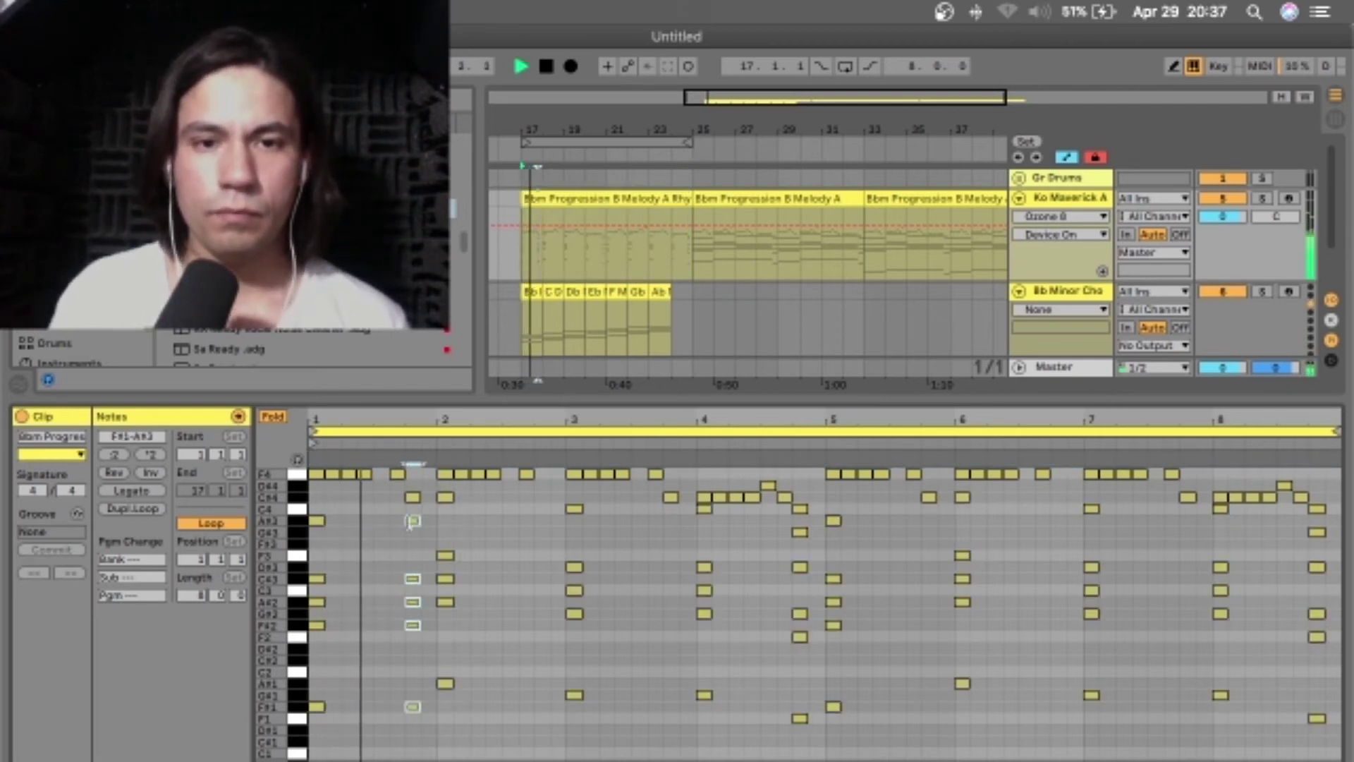
# Repeat the chords near the end of bars 2 and 3, copy the chord pattern into bars 5 to 8, and play the clip.
pyautogui.moveTo(433, 468); pyautogui.dragTo(457, 714)
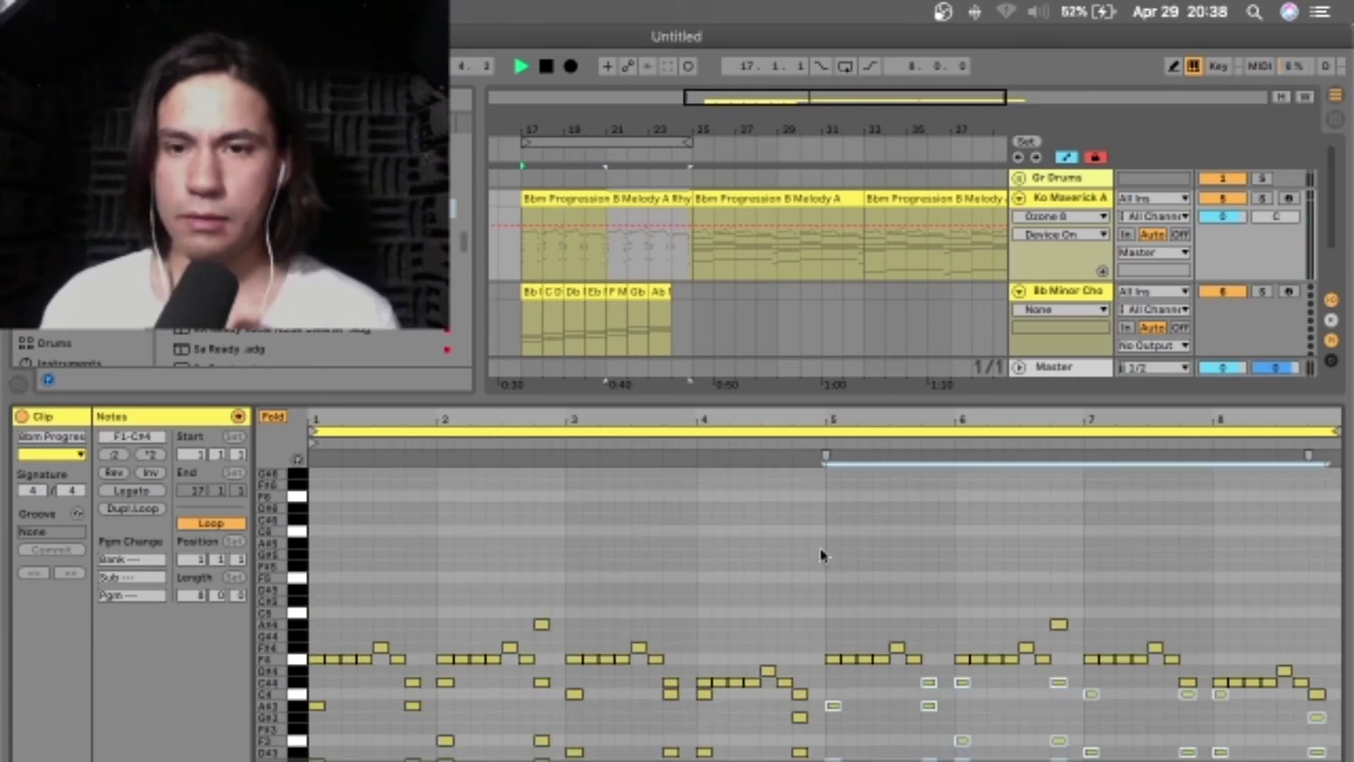
pyautogui.scroll(-5, 820, 557)
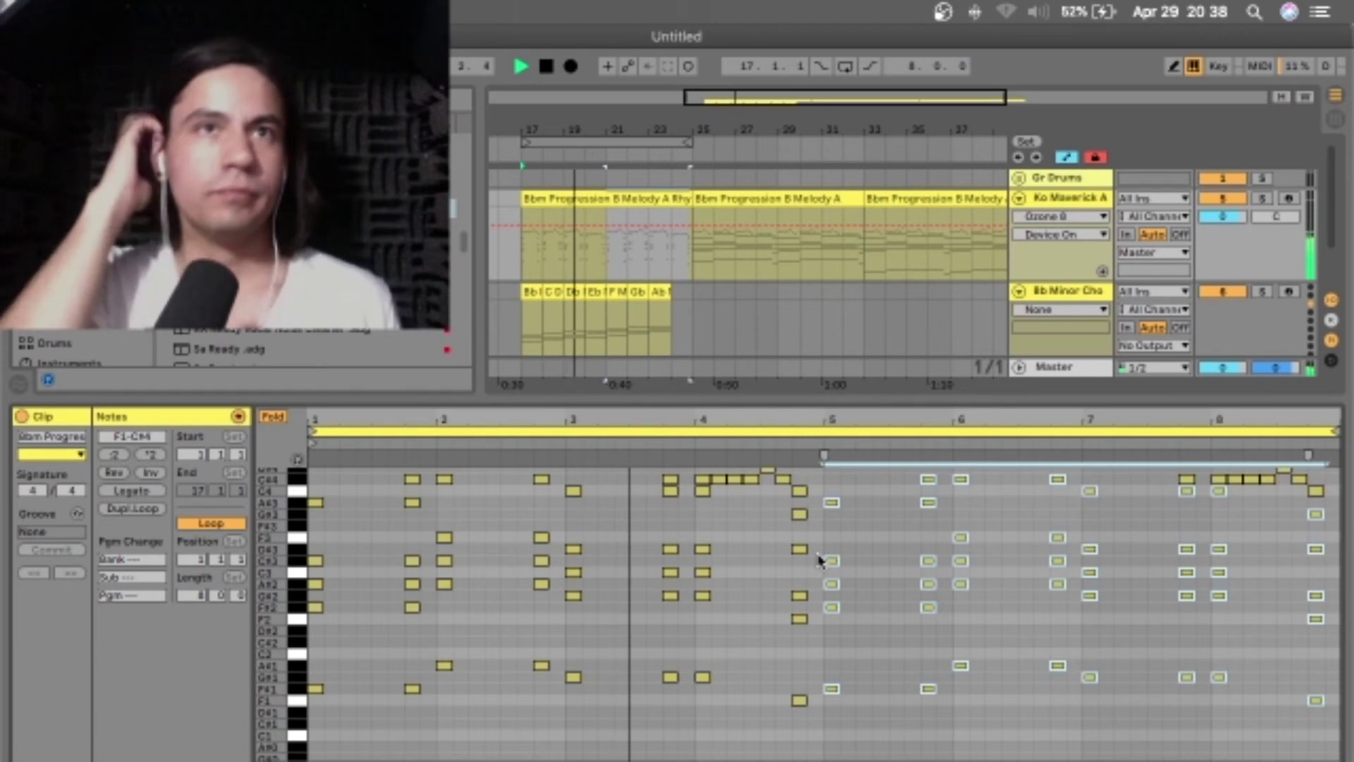
pyautogui.press('space')
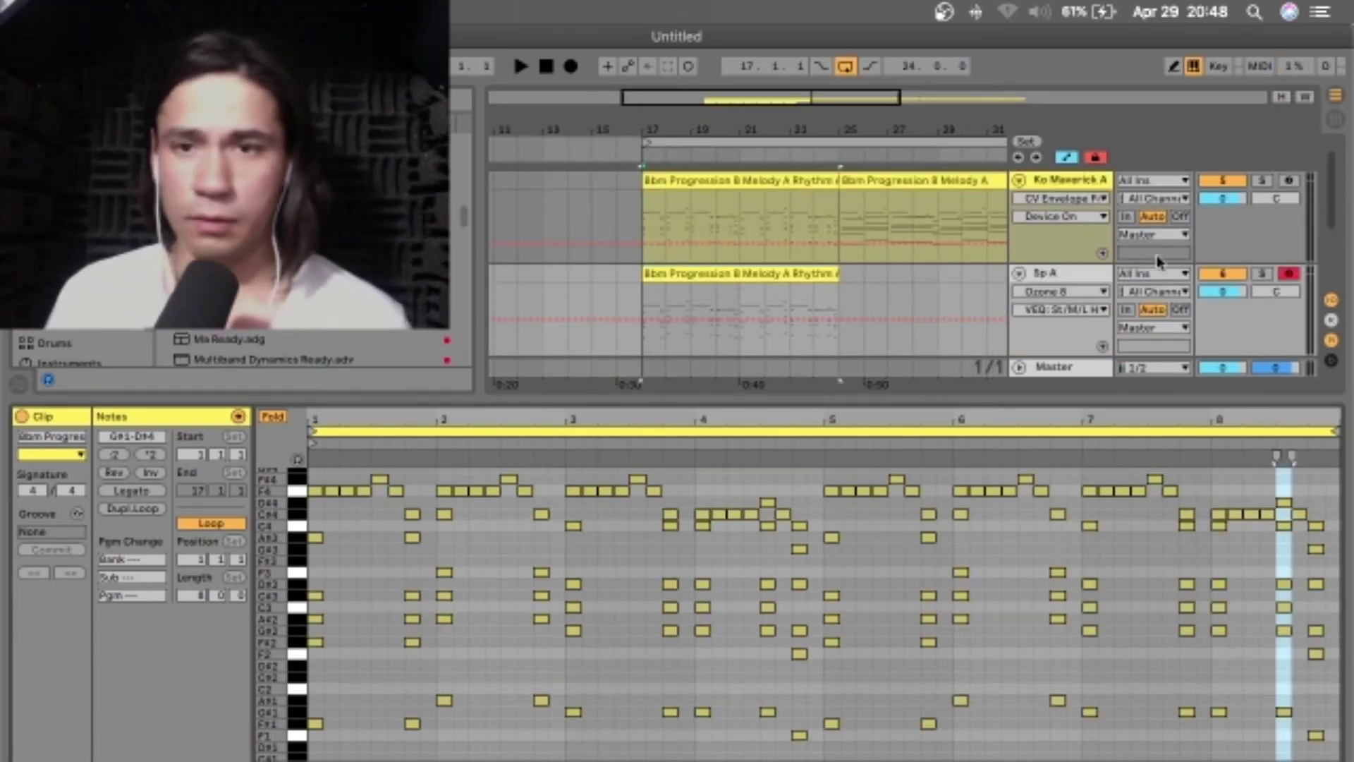
# Check the audio levels in the OBS mixer, and set the Sp A track's volume to -6.0 in Live.
pyautogui.scroll(1, 1227, 208)
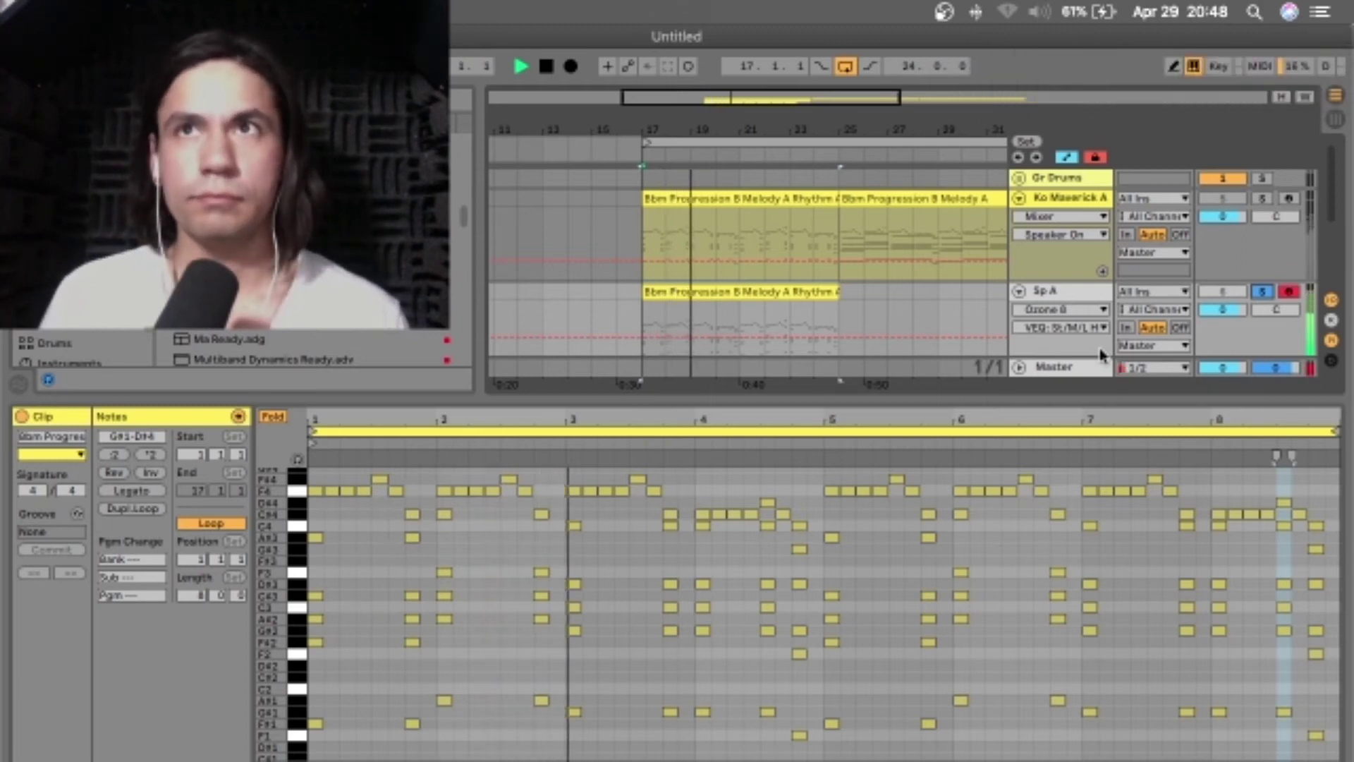
pyautogui.press('super+Tab')
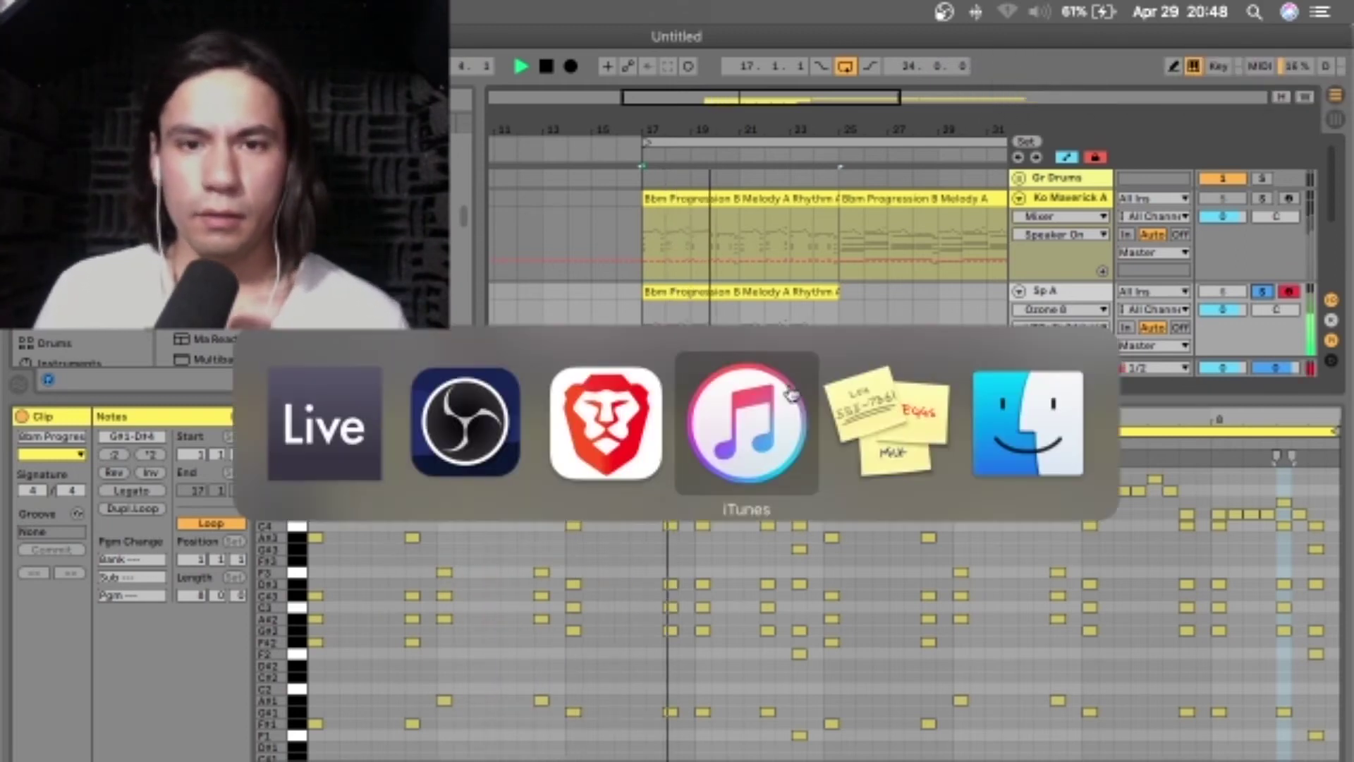
pyautogui.click(506, 420)
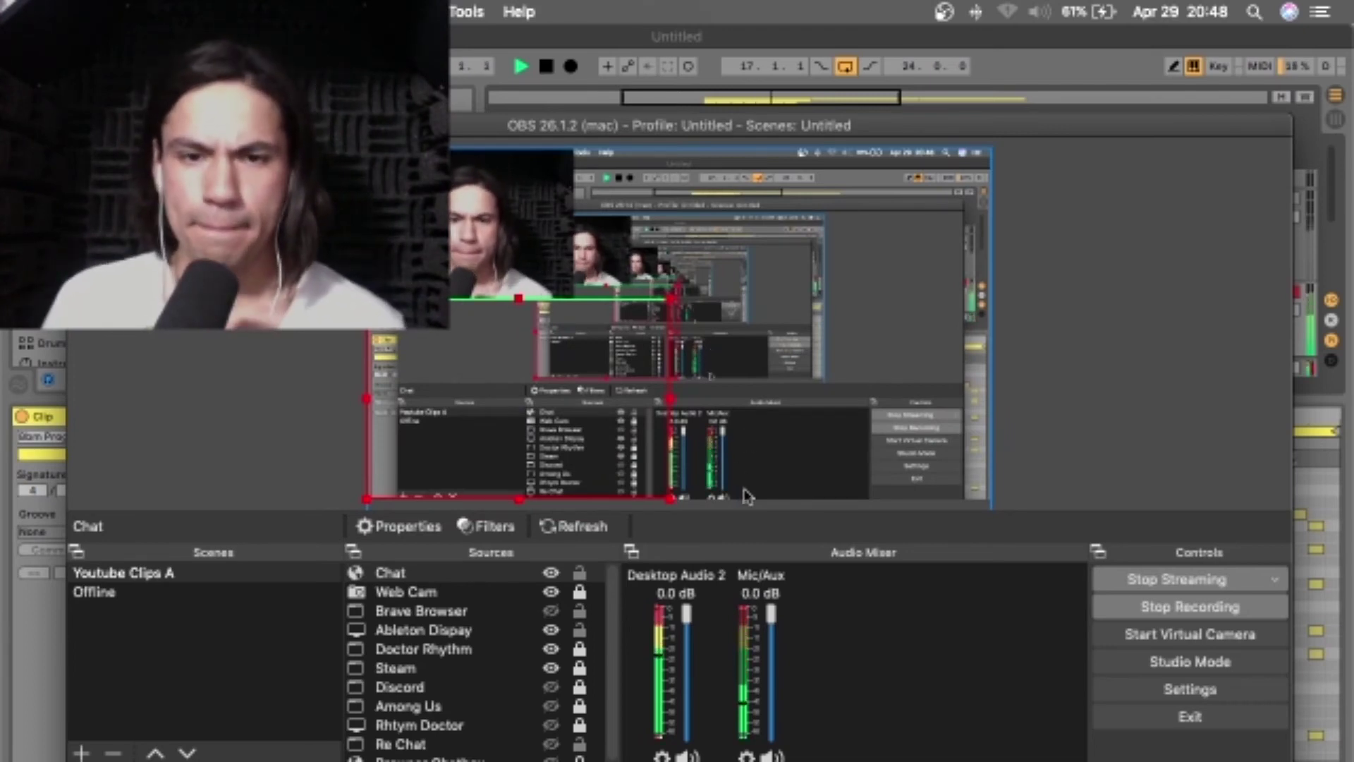
pyautogui.press('super+Tab')
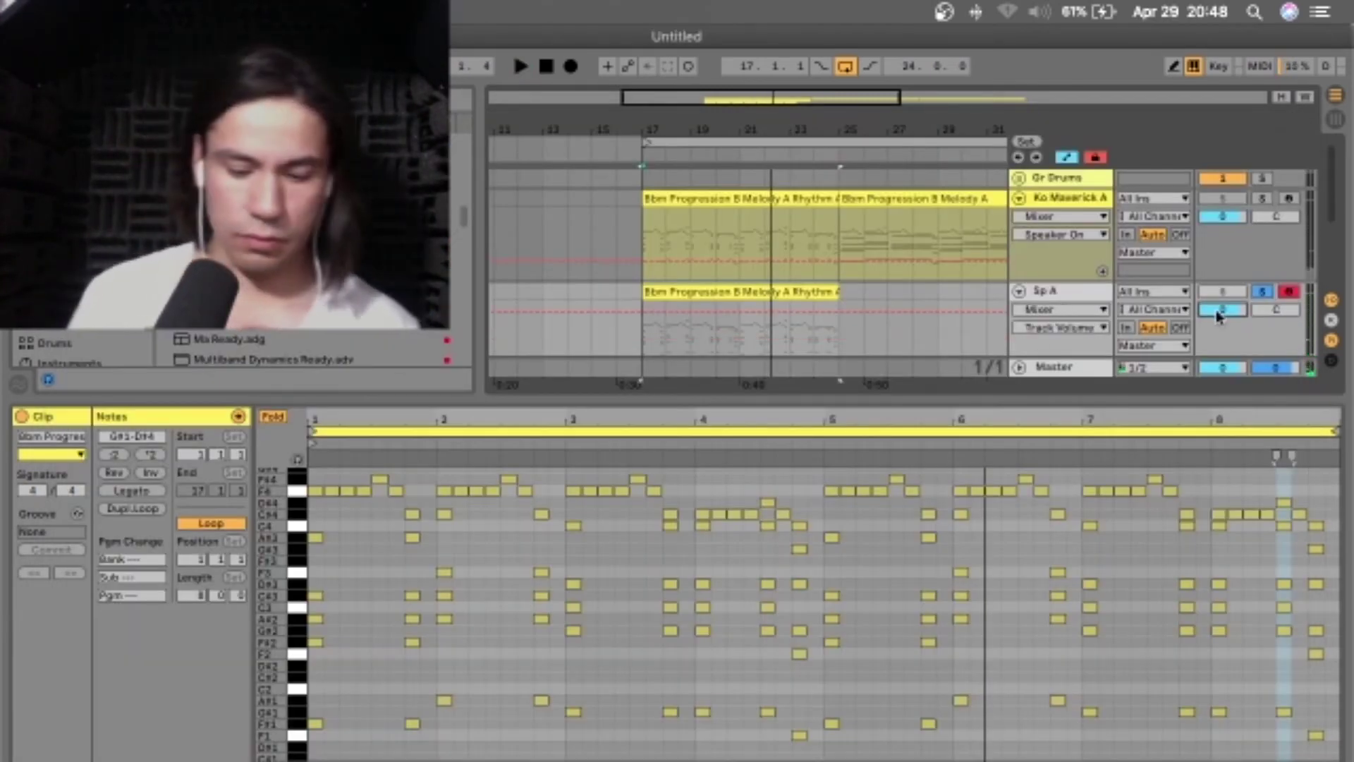
pyautogui.press('space')
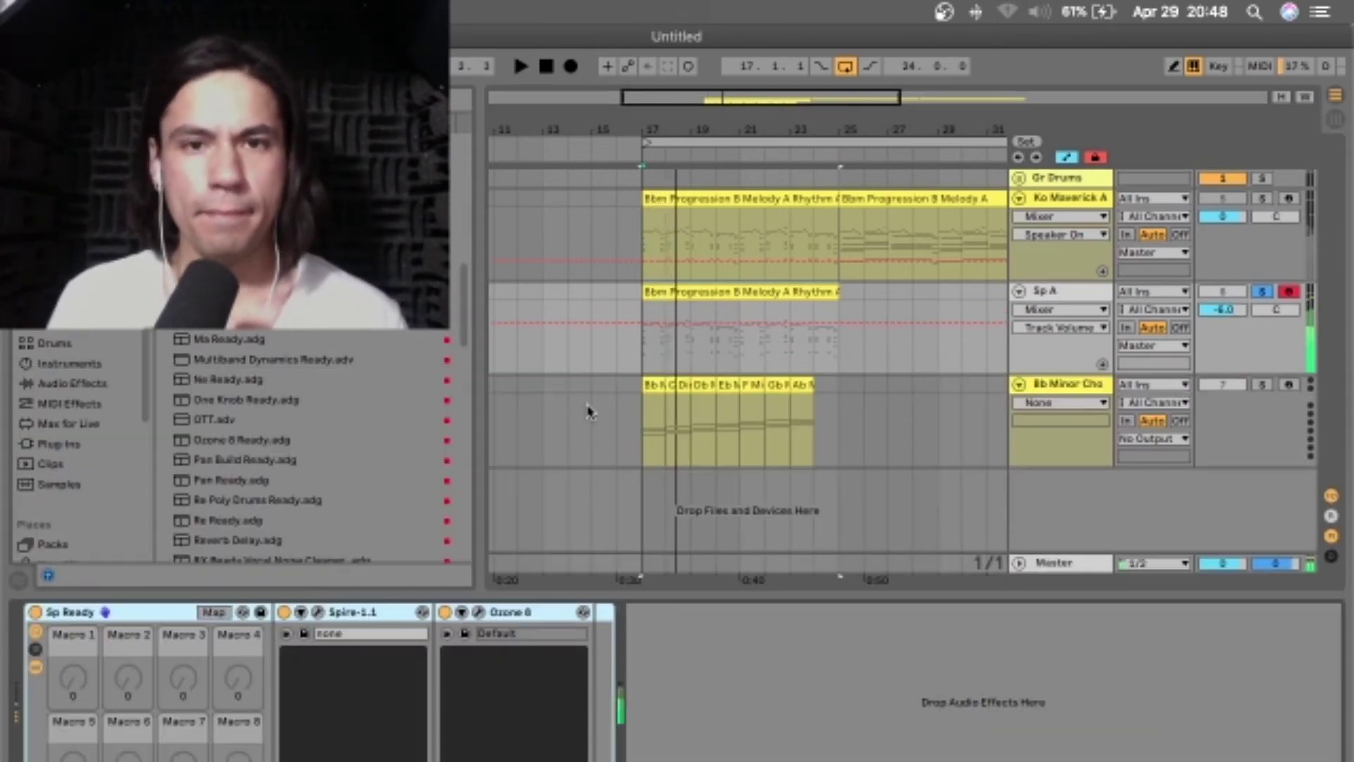
# Remove the Sp Ready rack while keeping Spire and Ozone 8, and load and audition the Spire preset 042 BSQ V-Drive V.
pyautogui.press('Delete')
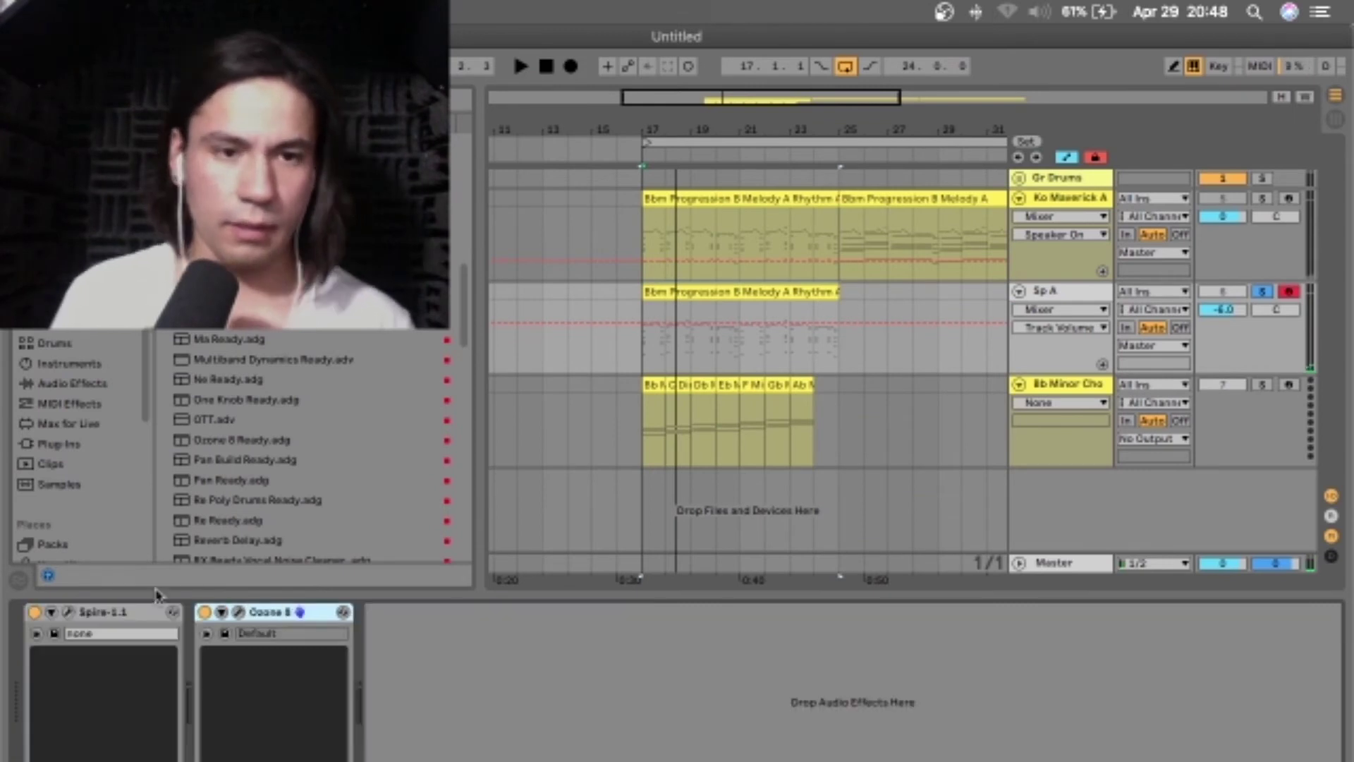
pyautogui.click(73, 615)
pyautogui.click(367, 184)
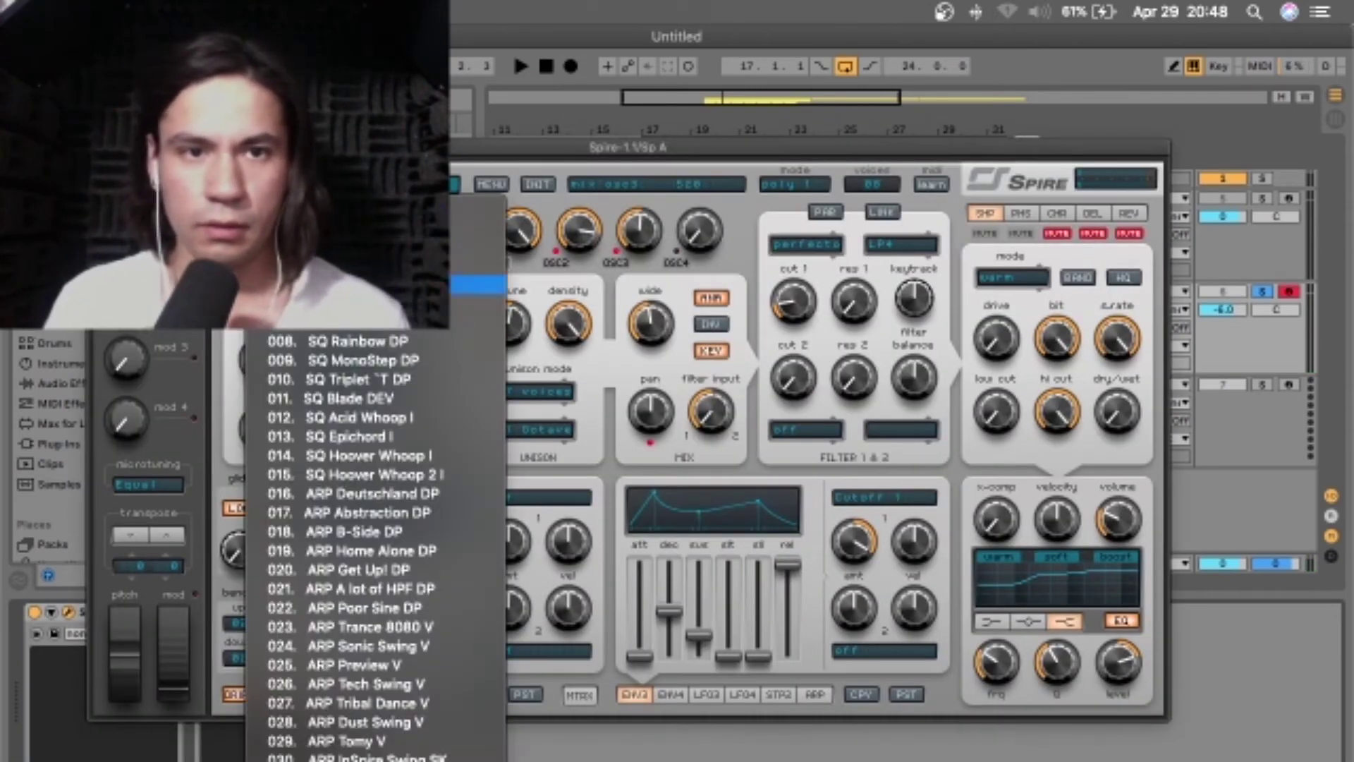
pyautogui.scroll(-20, 392, 397)
pyautogui.scroll(20, 401, 394)
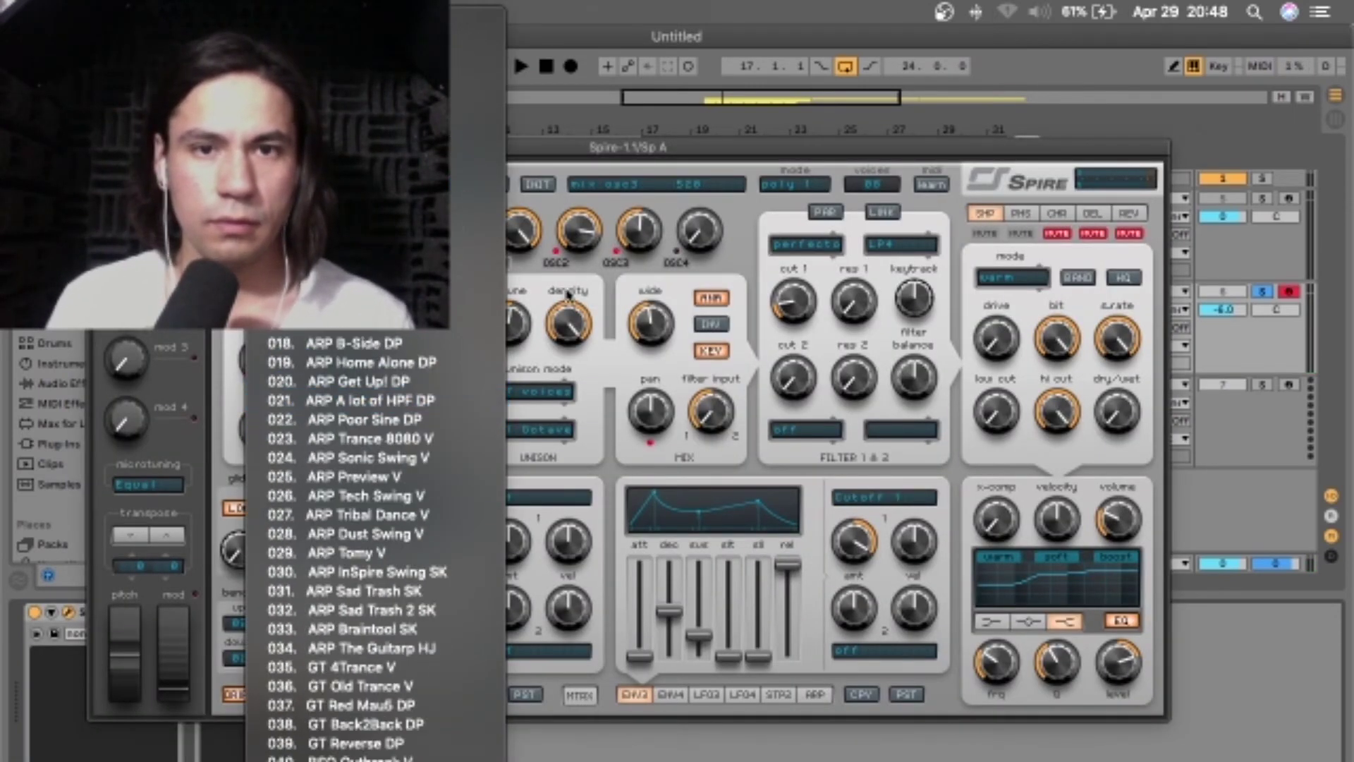
pyautogui.scroll(-10, 406, 452)
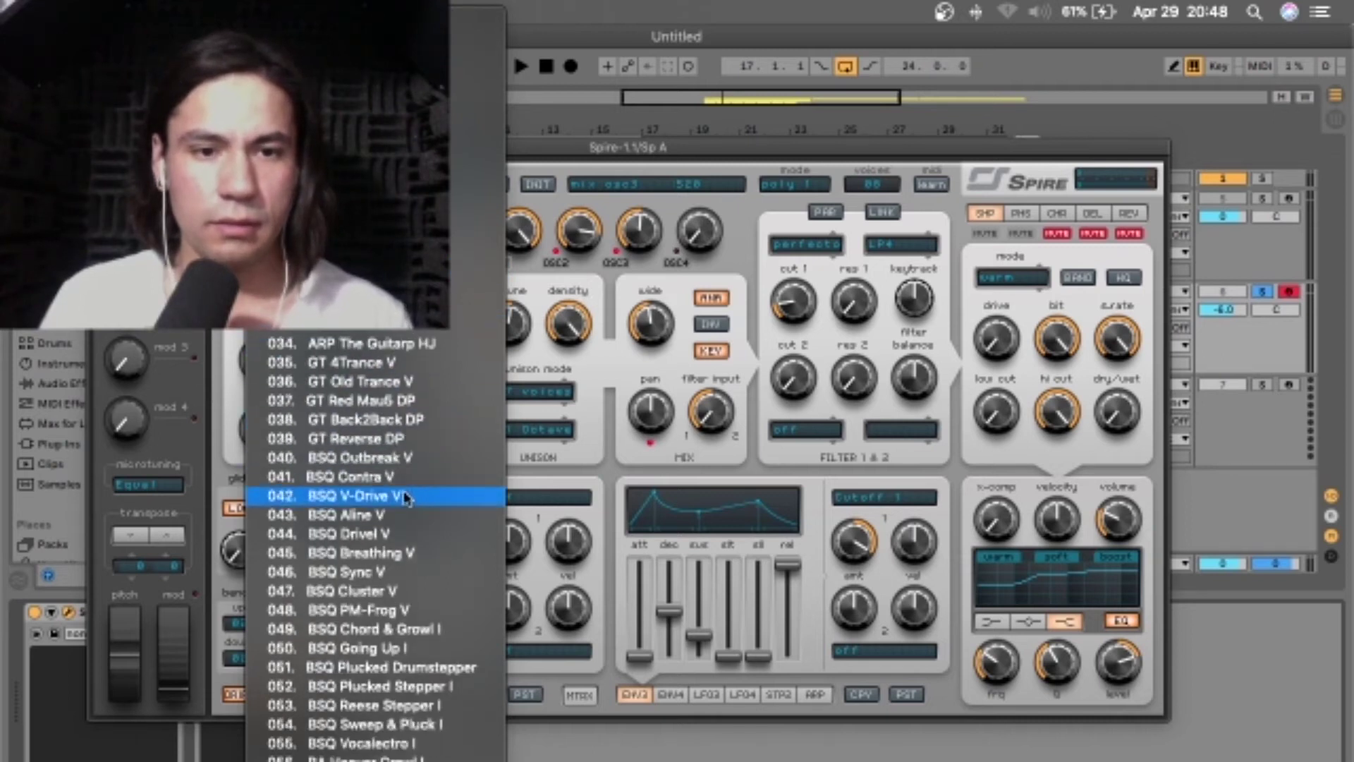
pyautogui.click(406, 493)
pyautogui.press('space')
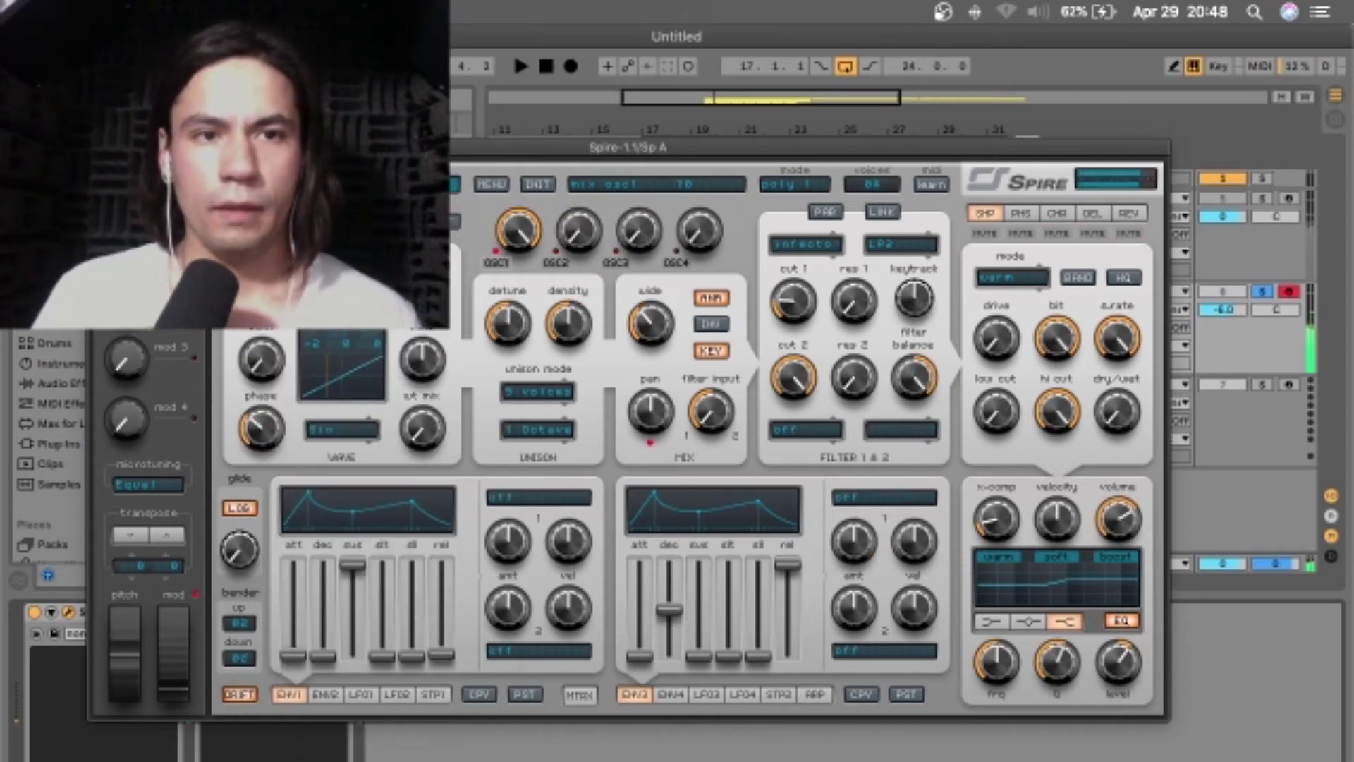
pyautogui.click(101, 148)
# Open the Sp A clip at bar 17 and deactivate the melody notes above the chords.
pyautogui.doubleClick(726, 293)
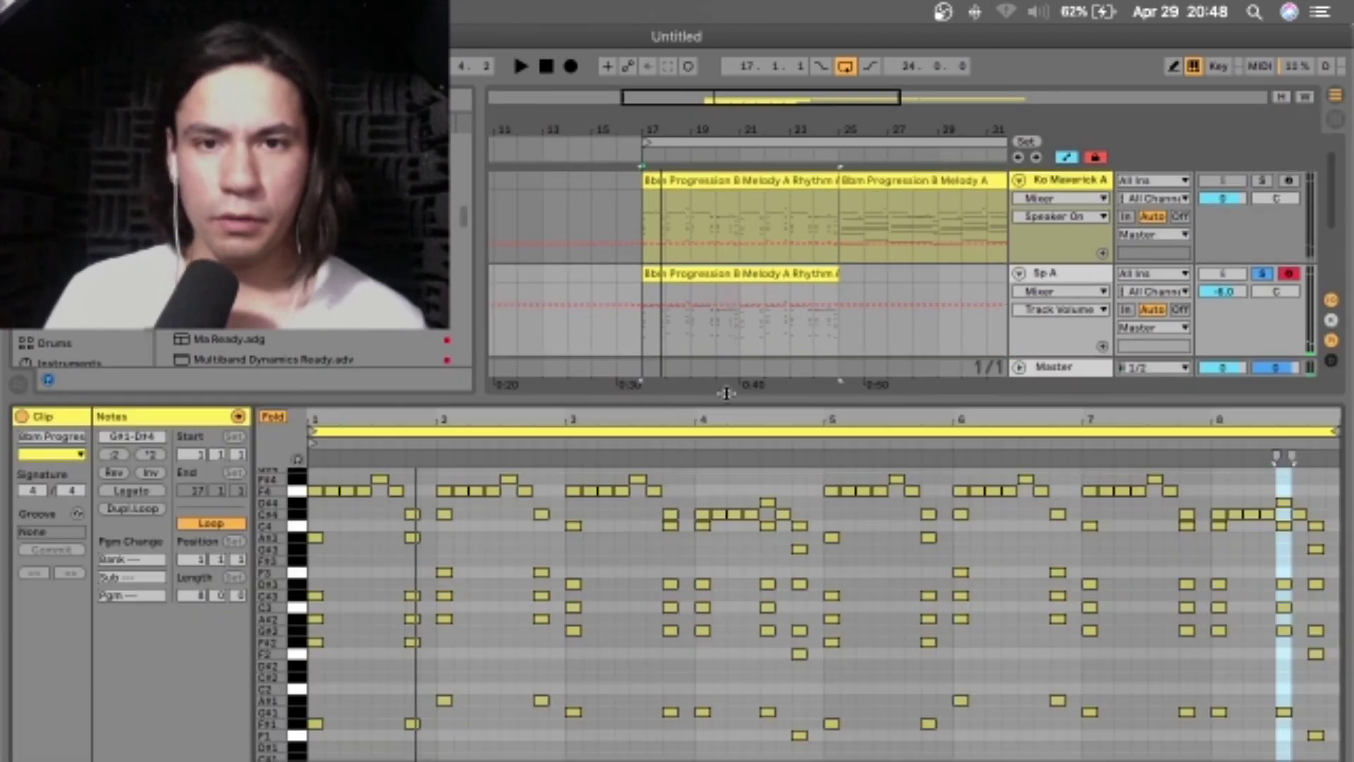
pyautogui.moveTo(319, 504); pyautogui.dragTo(420, 455)
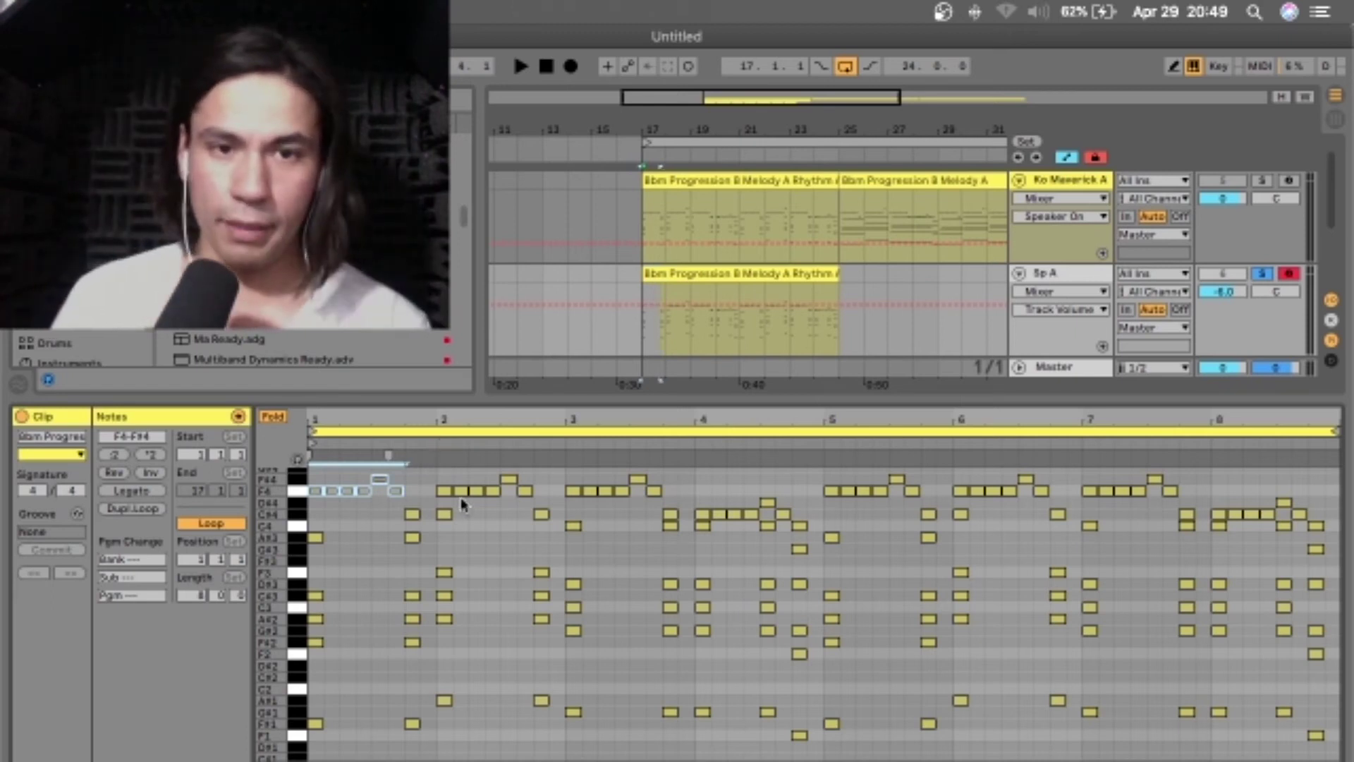
pyautogui.moveTo(408, 523)
pyautogui.mouseDown()
pyautogui.moveTo(515, 485)
pyautogui.moveTo(667, 476)
pyautogui.mouseUp()
pyautogui.press('0')
pyautogui.click(673, 501)
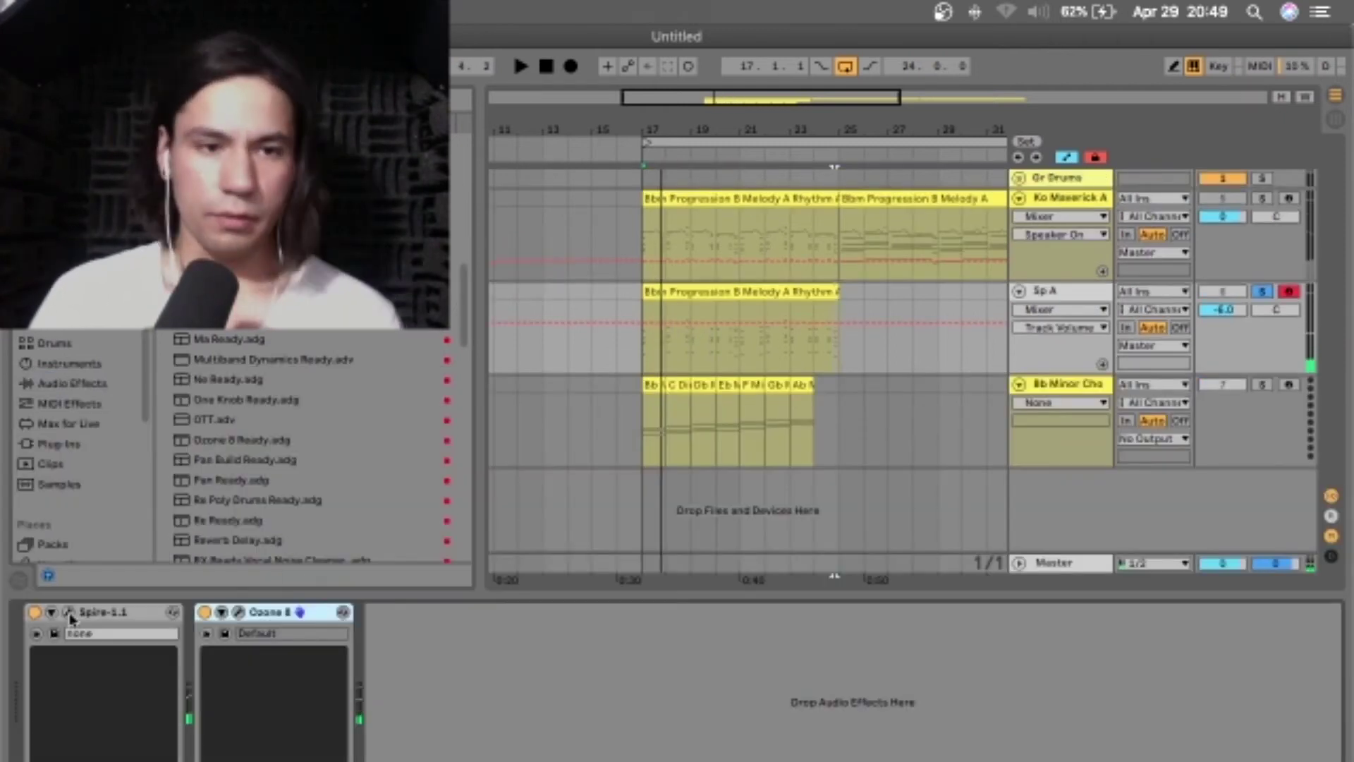
# Mute Spire's chorus, delay and reverb effects on the Sp A track and listen to the clip.
pyautogui.click(69, 612)
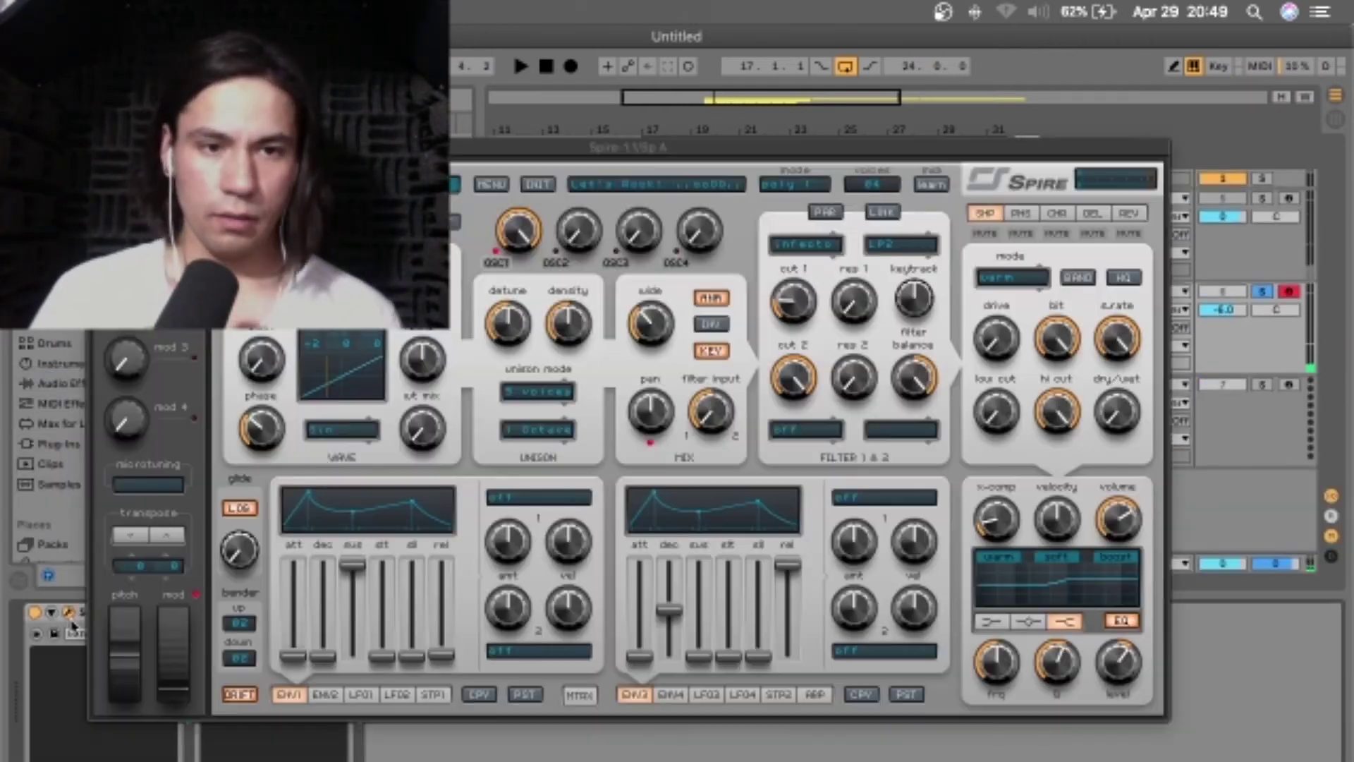
pyautogui.click(1060, 234)
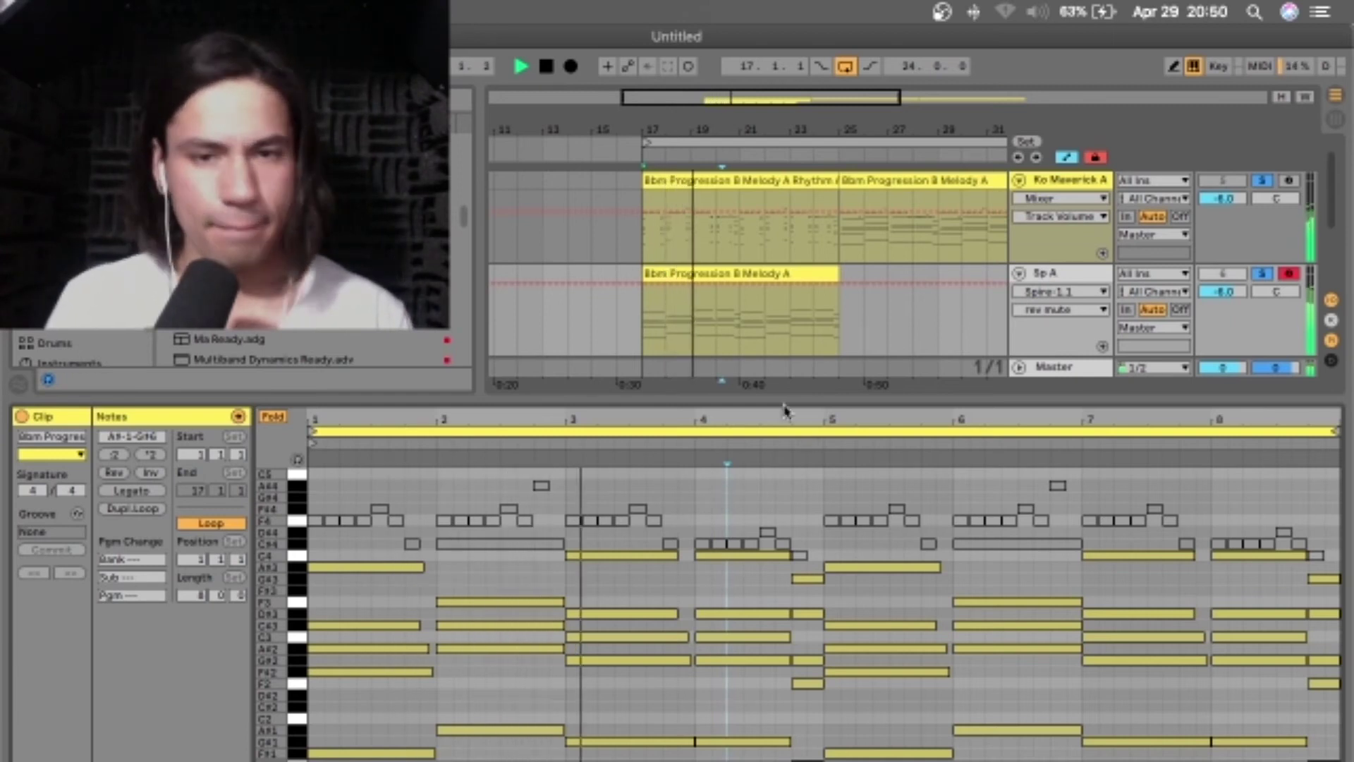
pyautogui.press('super+alt+l')
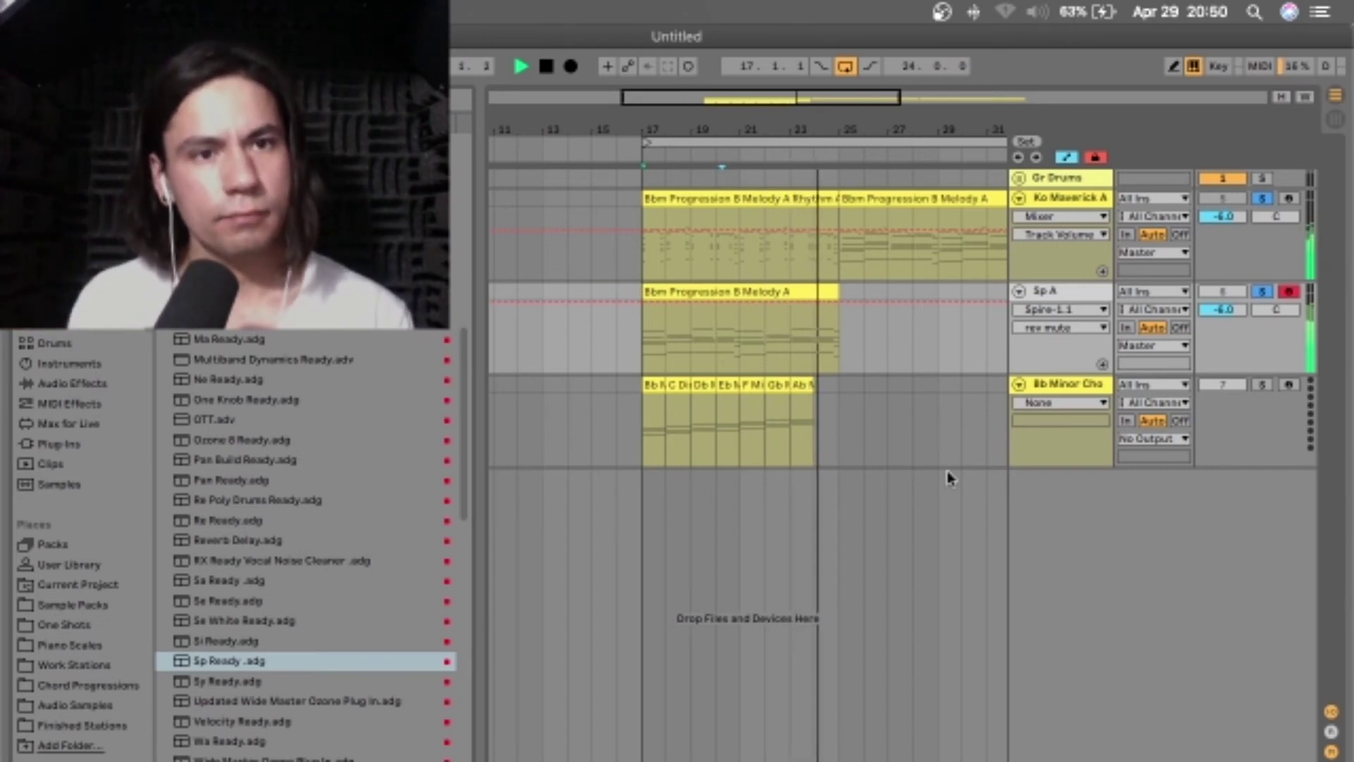
pyautogui.press('space')
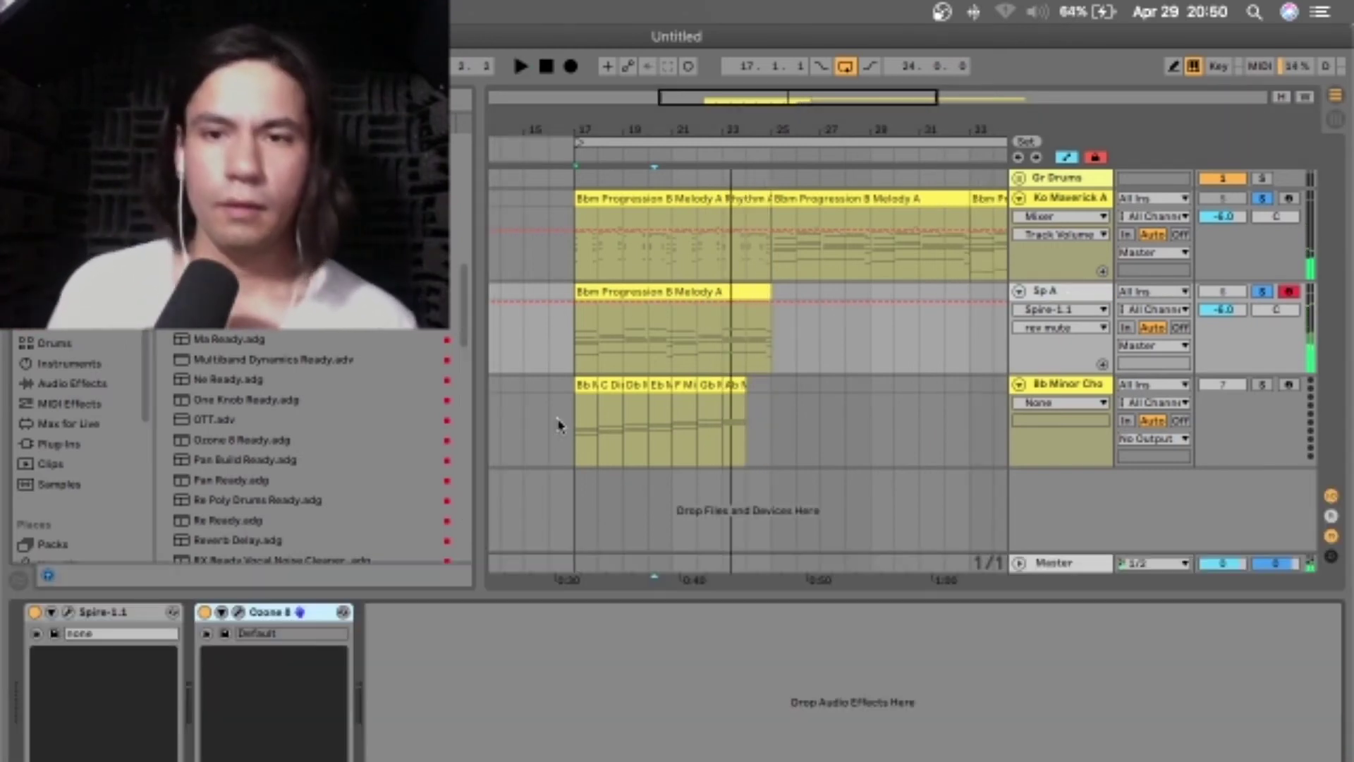
# Step through Spire presets on the Sp A track during playback to find a fitting sound, and close the synth.
pyautogui.click(72, 613)
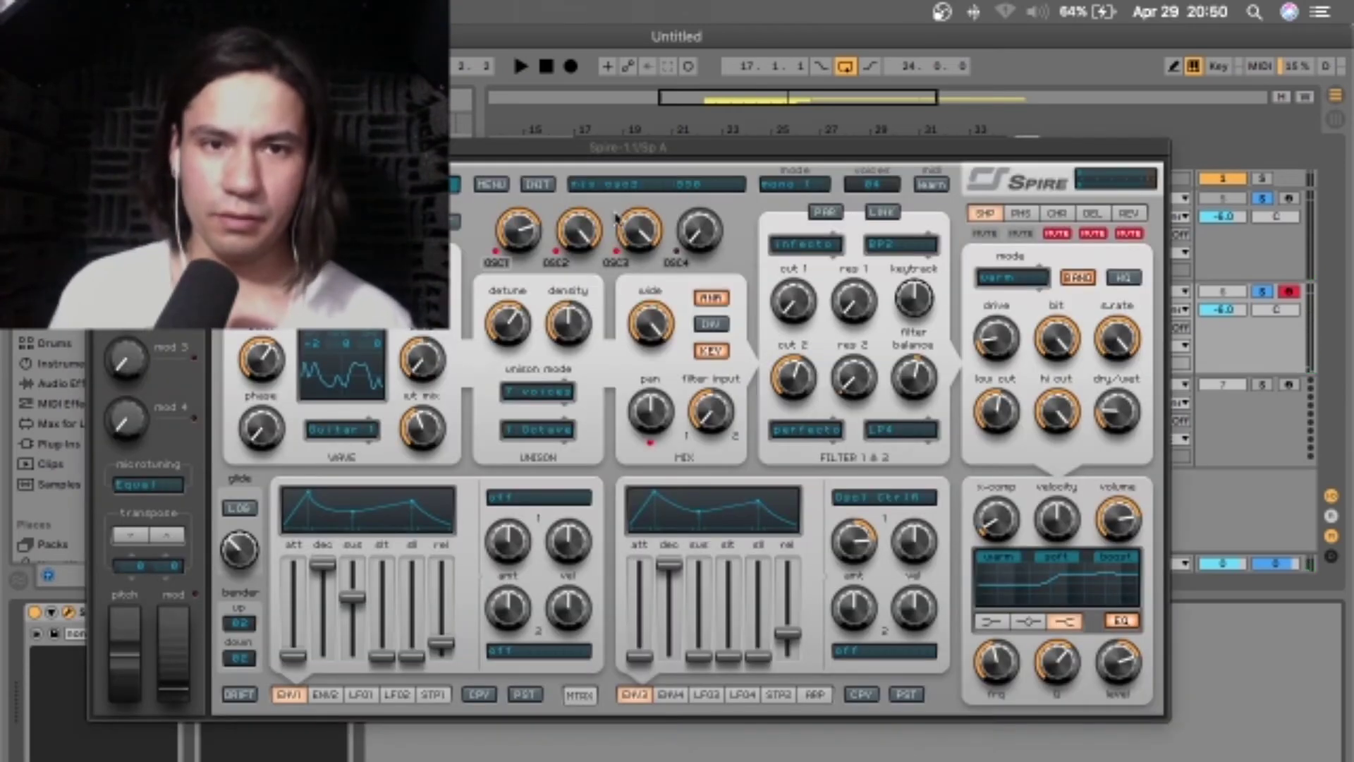
pyautogui.click(353, 184)
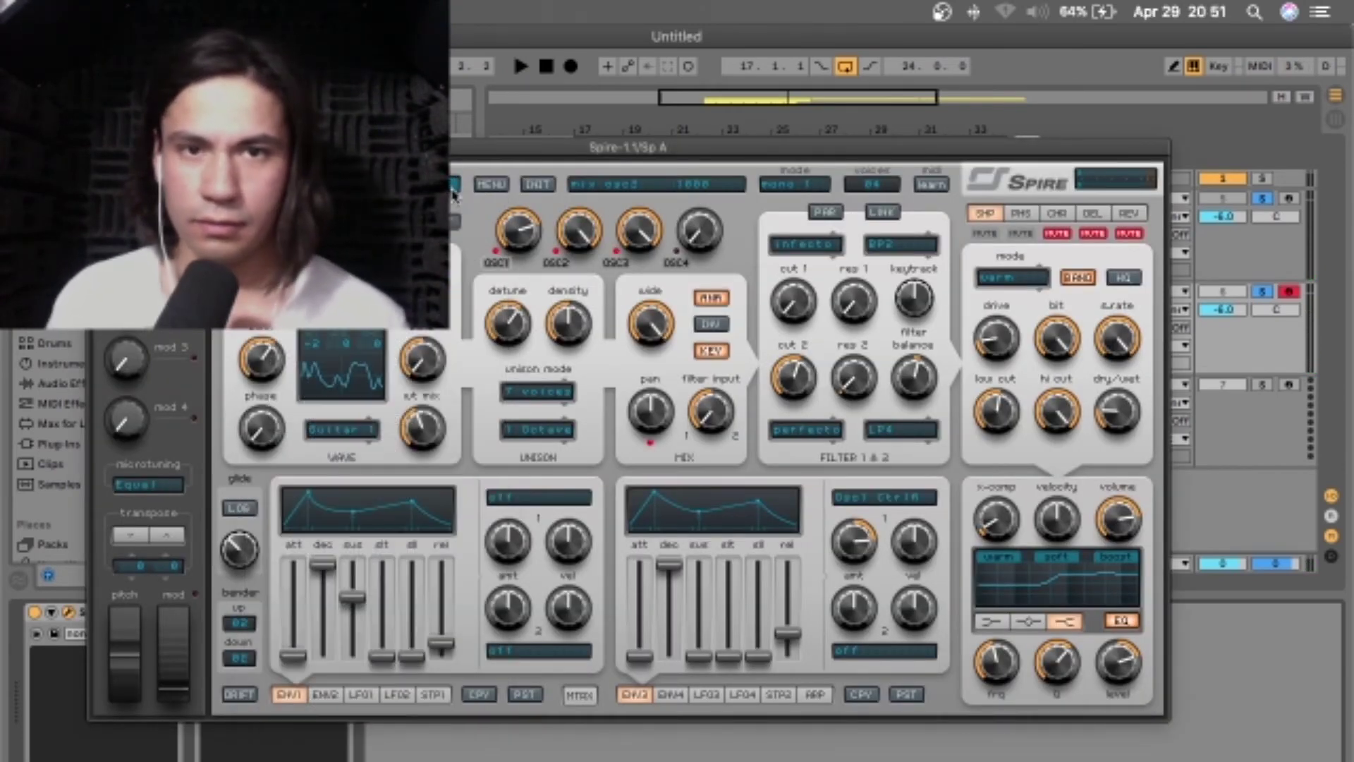
pyautogui.click(453, 194)
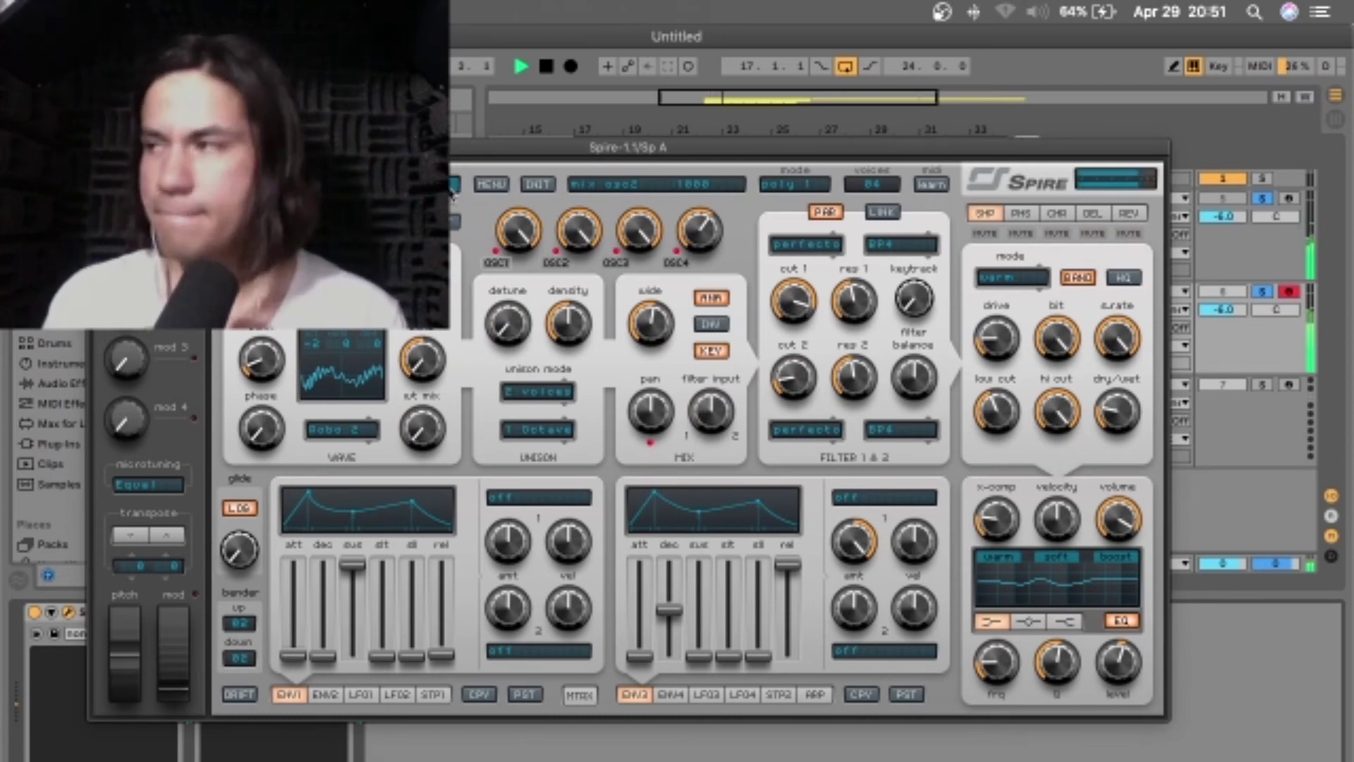
pyautogui.click(453, 193)
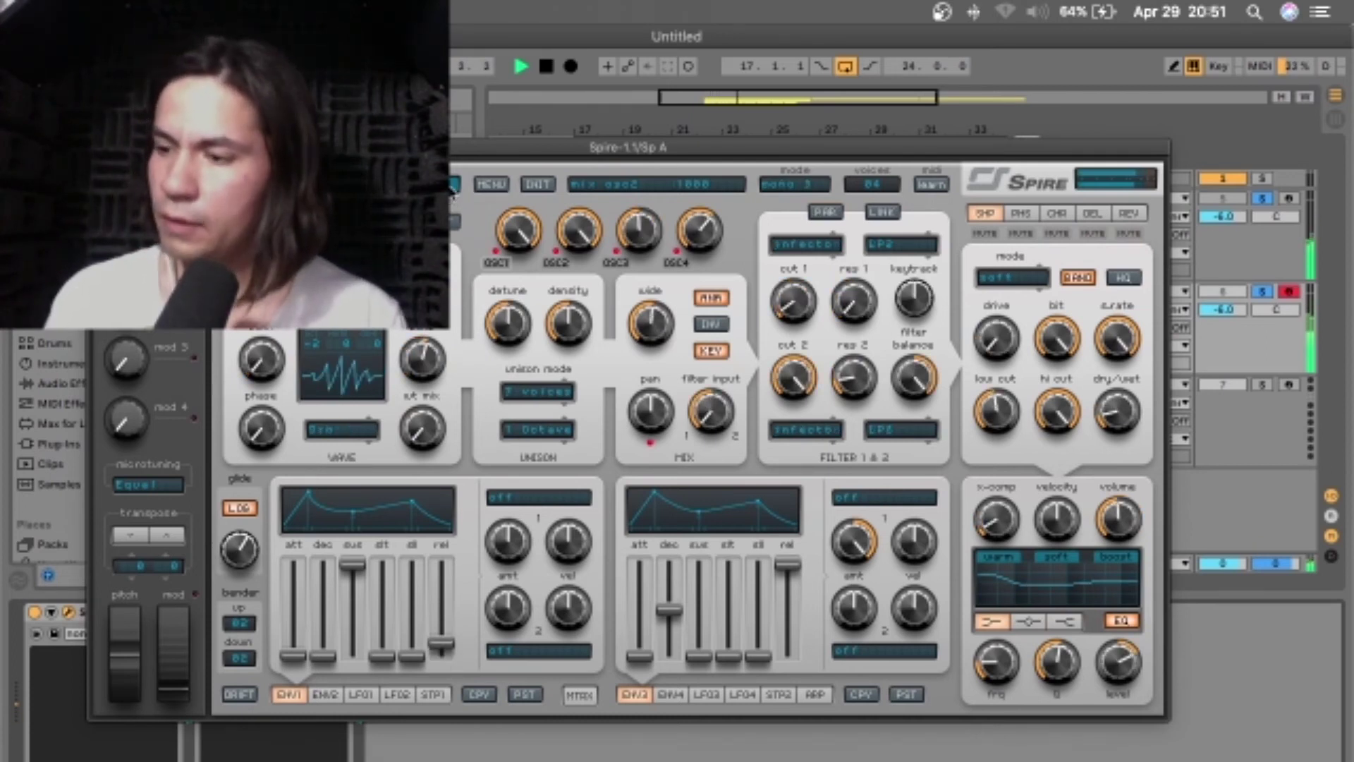
pyautogui.click(453, 193)
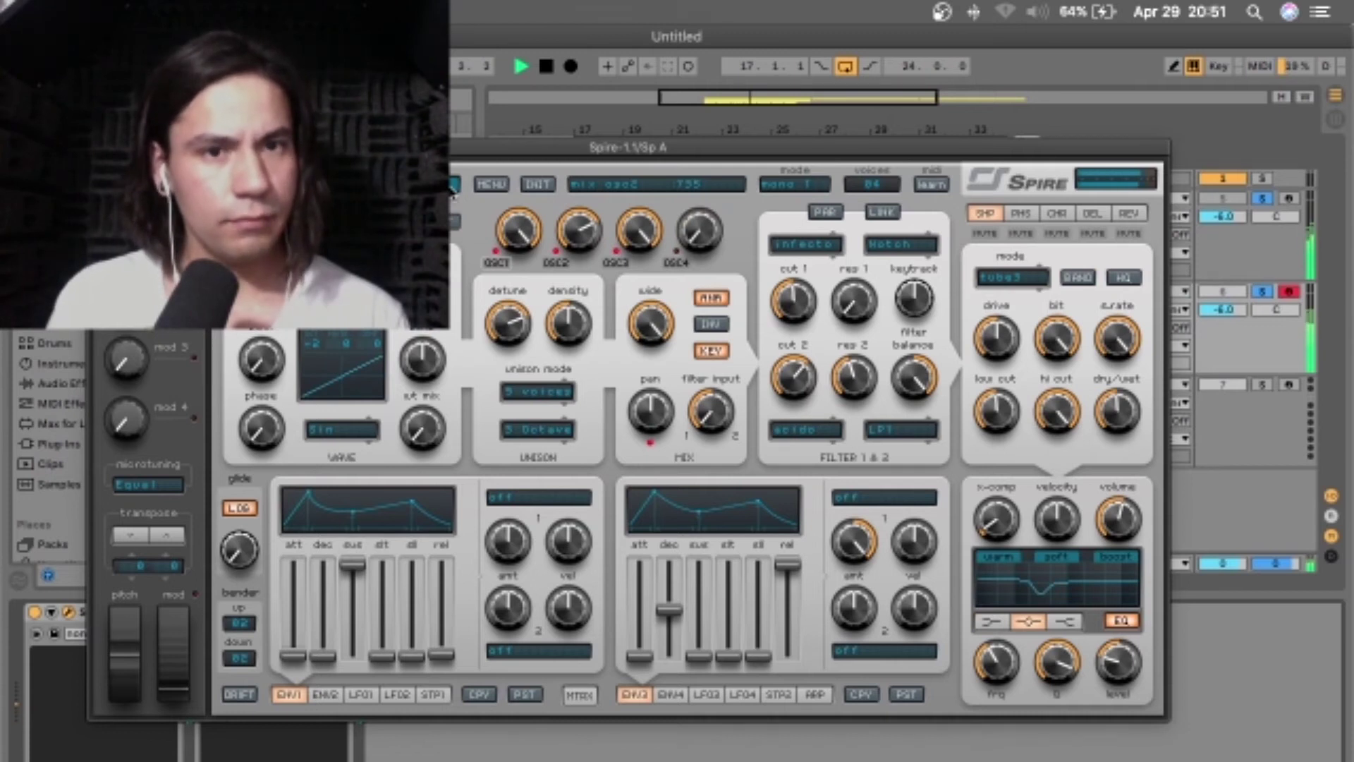
pyautogui.click(452, 193)
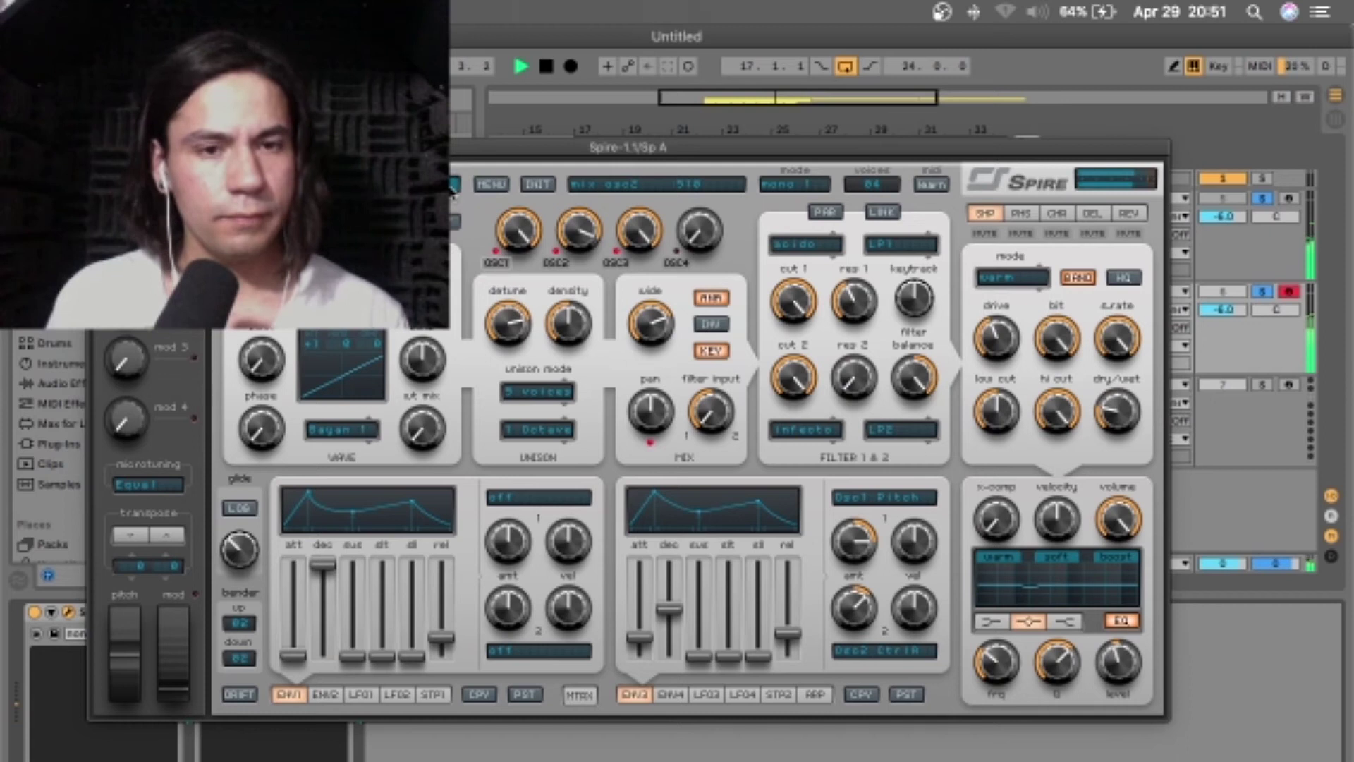
pyautogui.click(453, 192)
pyautogui.press('space')
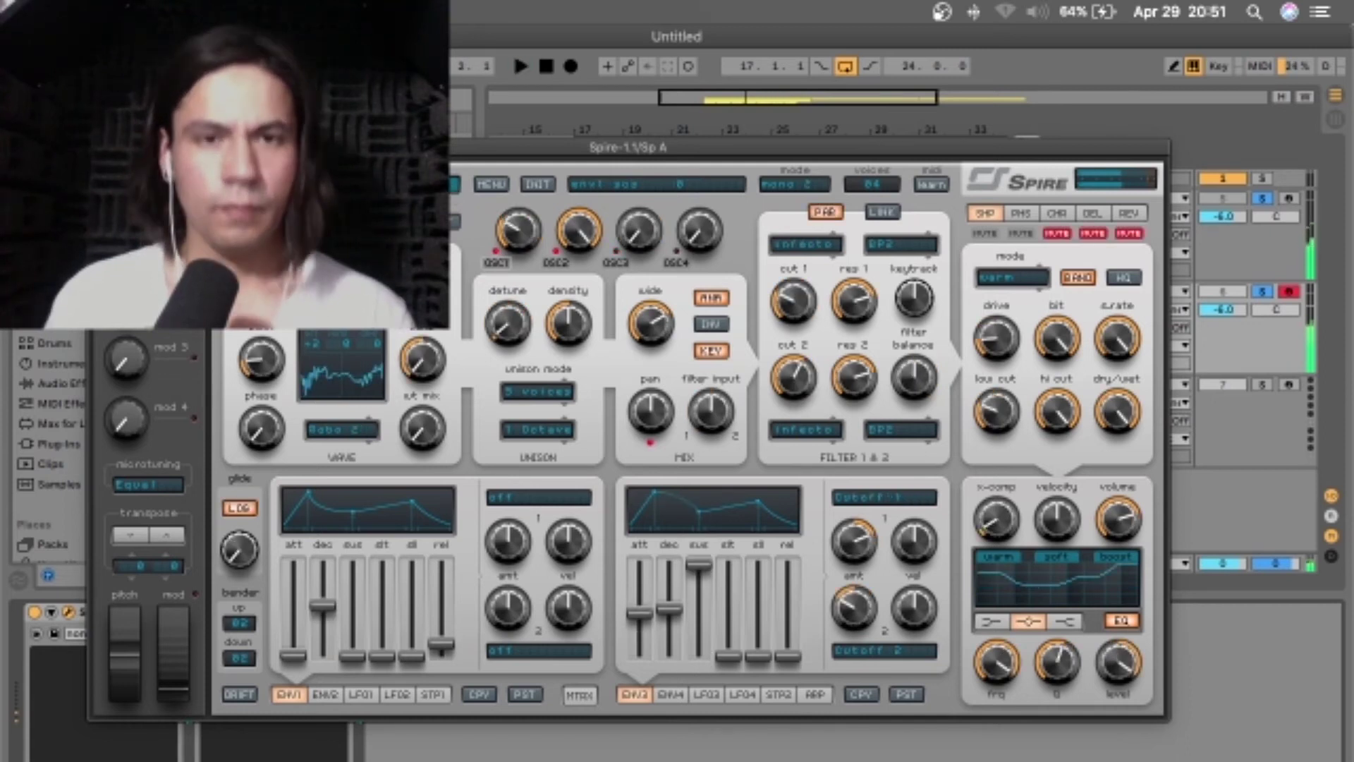
pyautogui.press('super+w')
# Set the arrangement loop to the 8-bar Bbm Progression B Melody A clip on the Sp A track.
pyautogui.hscroll(3, 656, 374)
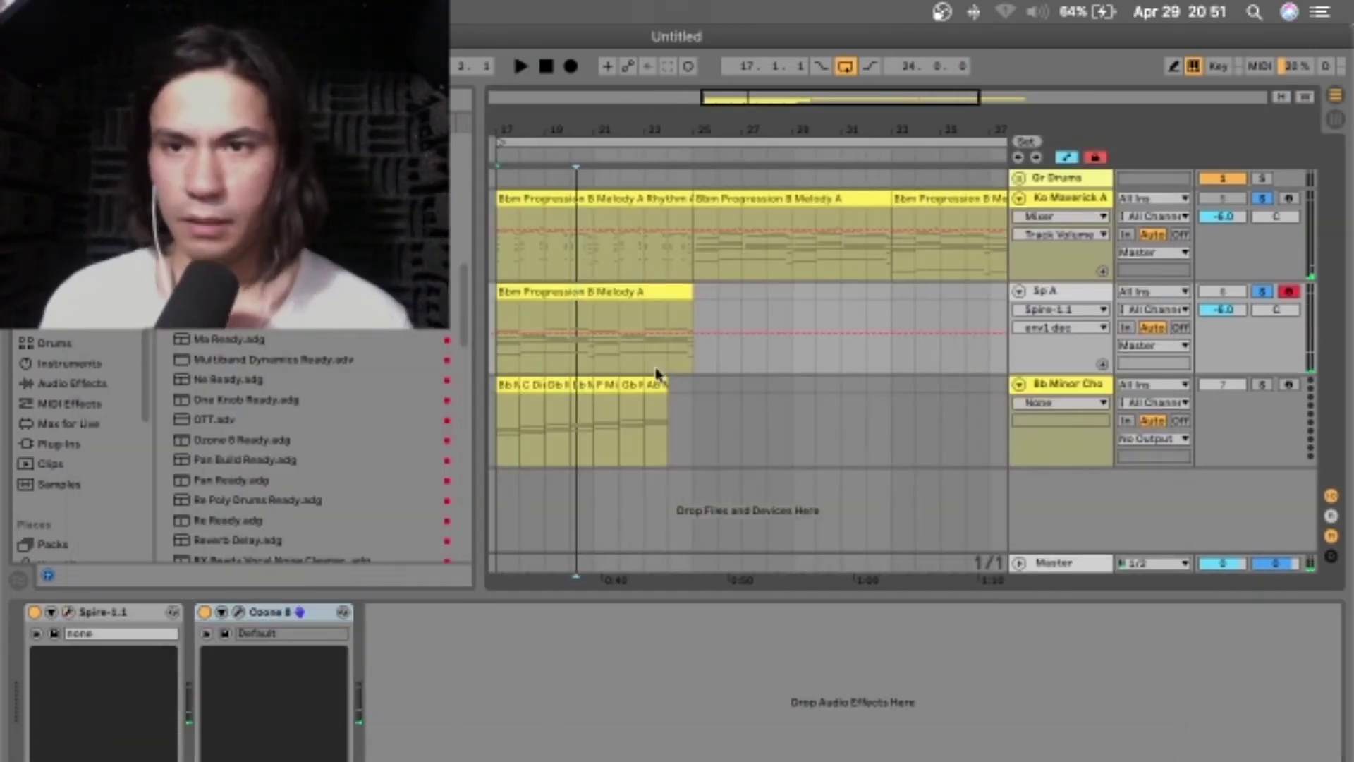
pyautogui.doubleClick(577, 289)
pyautogui.press('super+l')
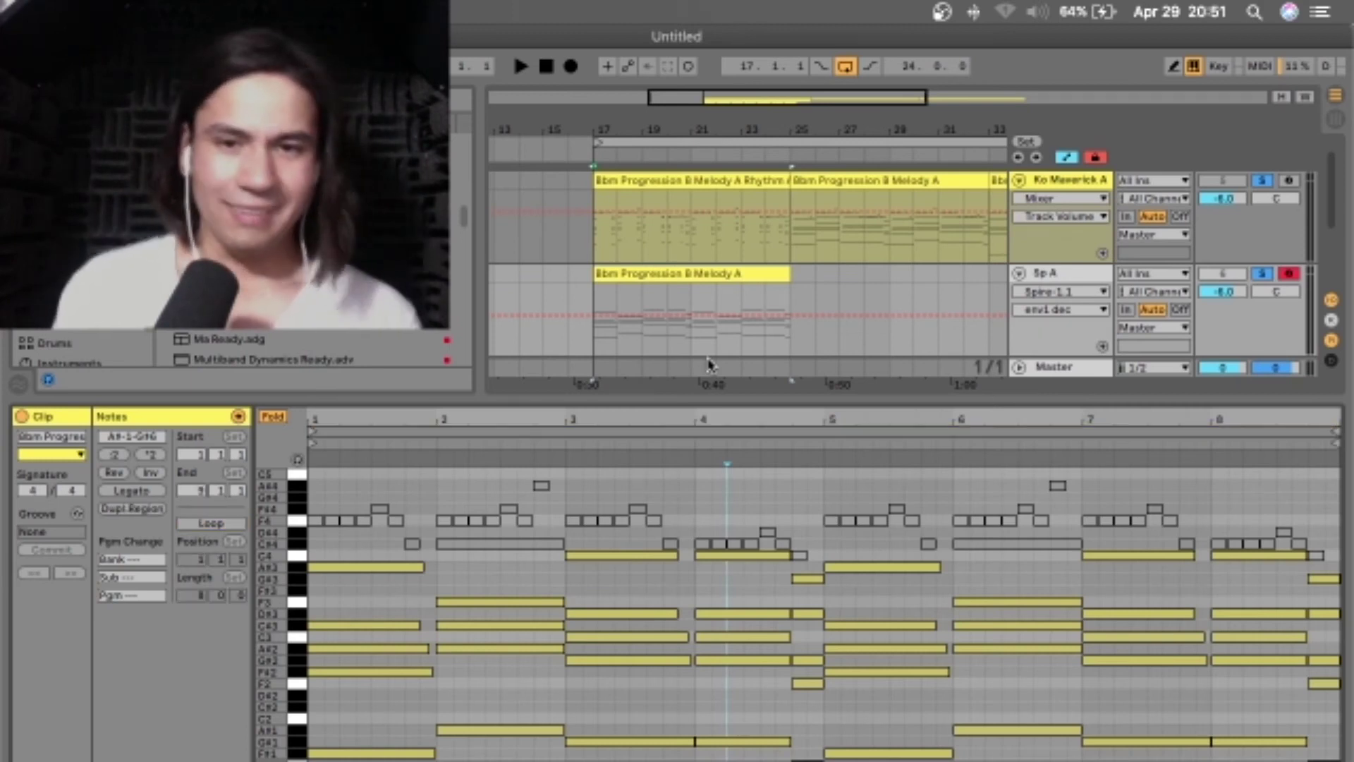
pyautogui.click(720, 268)
pyautogui.press('super+l')
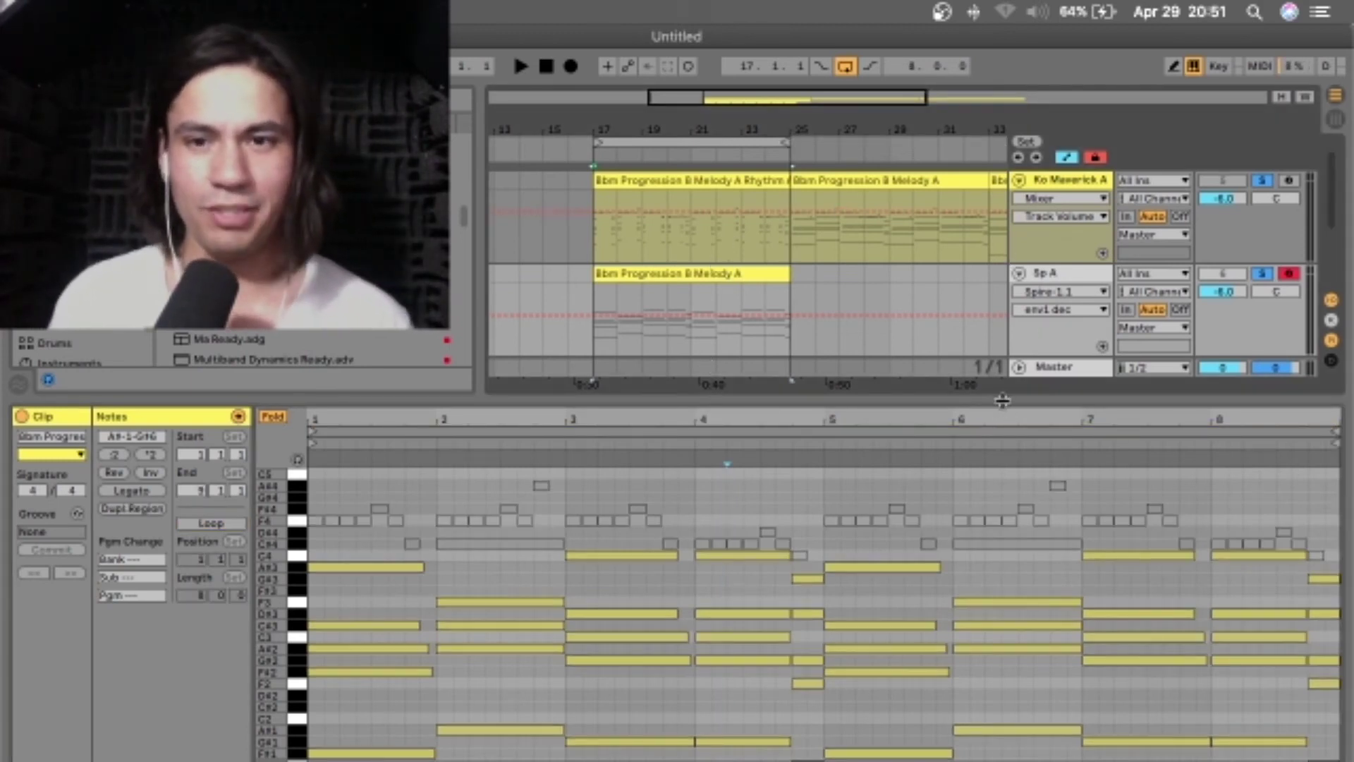
pyautogui.press('super+alt+l')
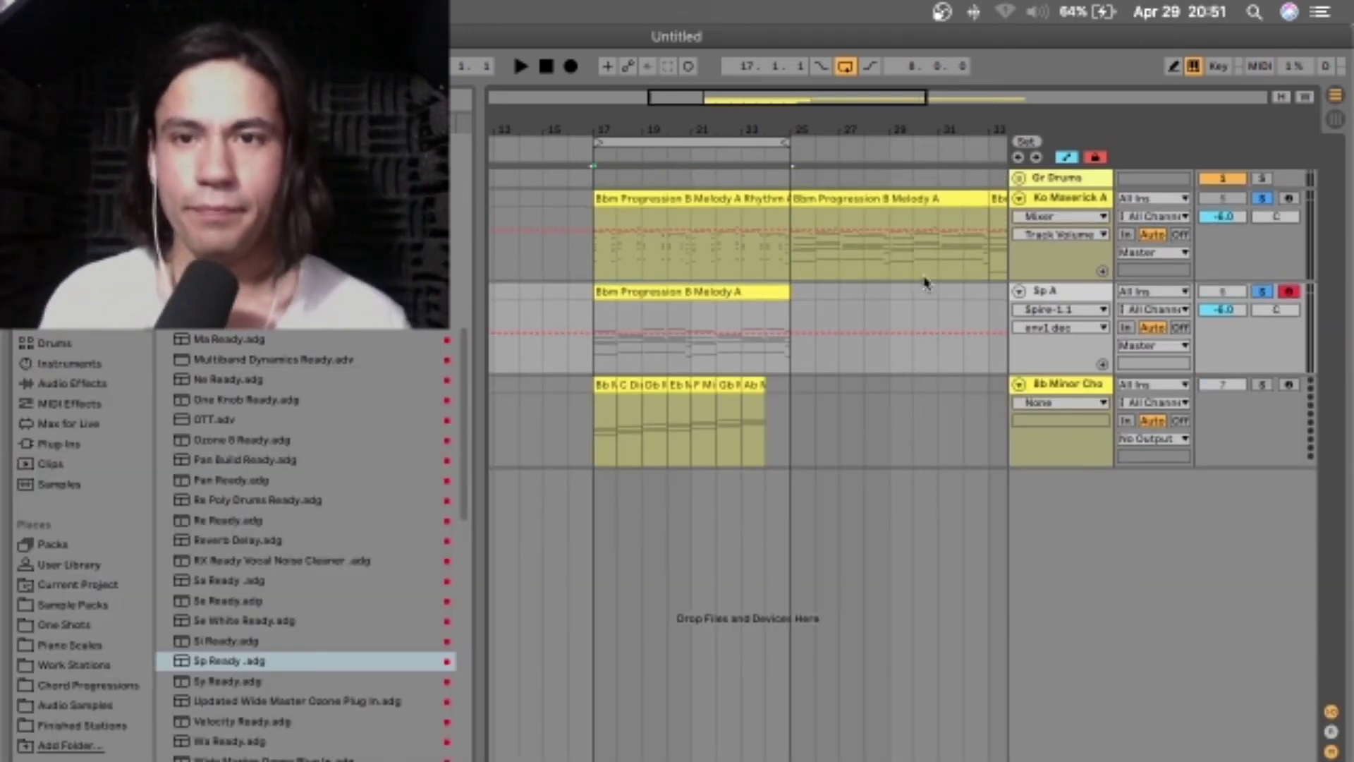
# Open the Sp A clip, delete the deactivated melody notes in bar 1, and reactivate the long C#4 note in bar 2.
pyautogui.doubleClick(716, 291)
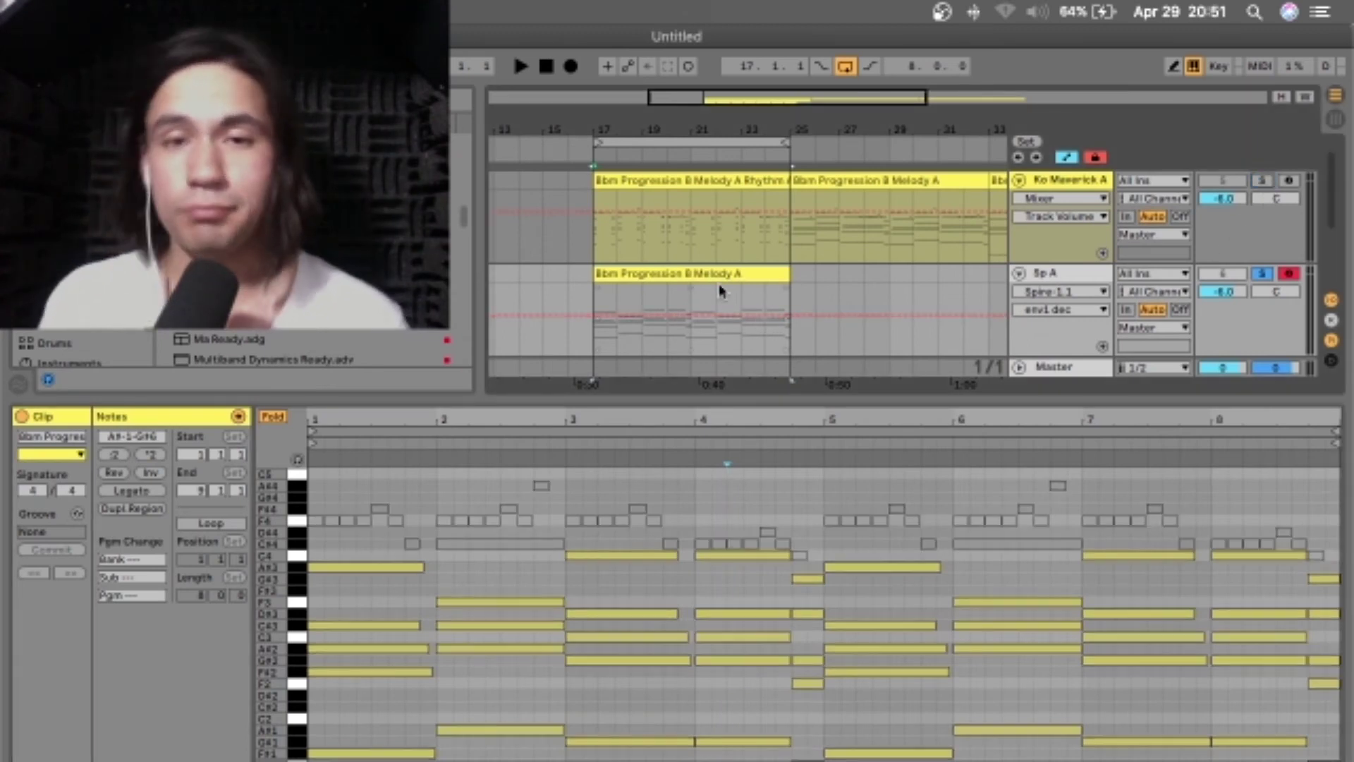
pyautogui.moveTo(314, 550); pyautogui.dragTo(429, 477)
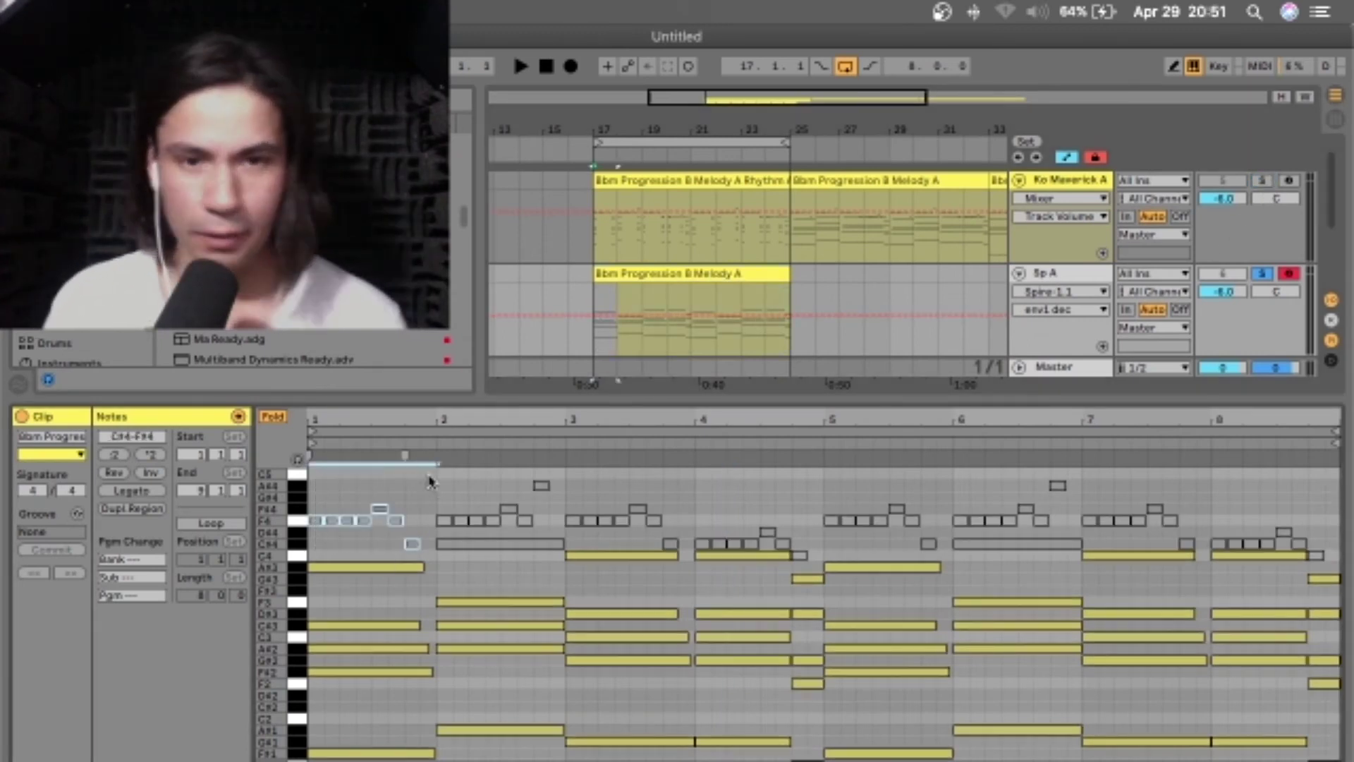
pyautogui.press('Delete')
pyautogui.click(450, 545)
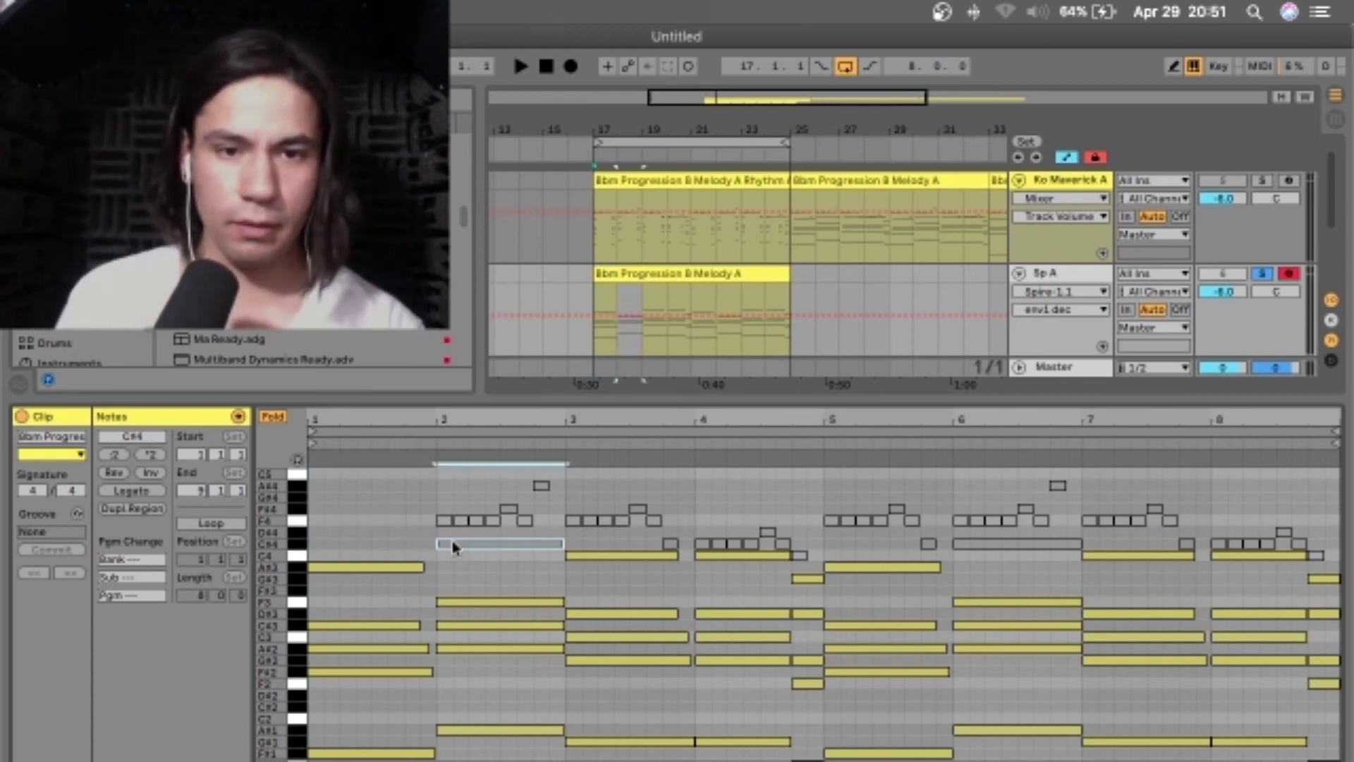
# Delete the remaining deactivated melody notes from bars 2 to 8 and reactivate the long C#4 note in bar 6.
pyautogui.moveTo(437, 538); pyautogui.dragTo(1308, 410)
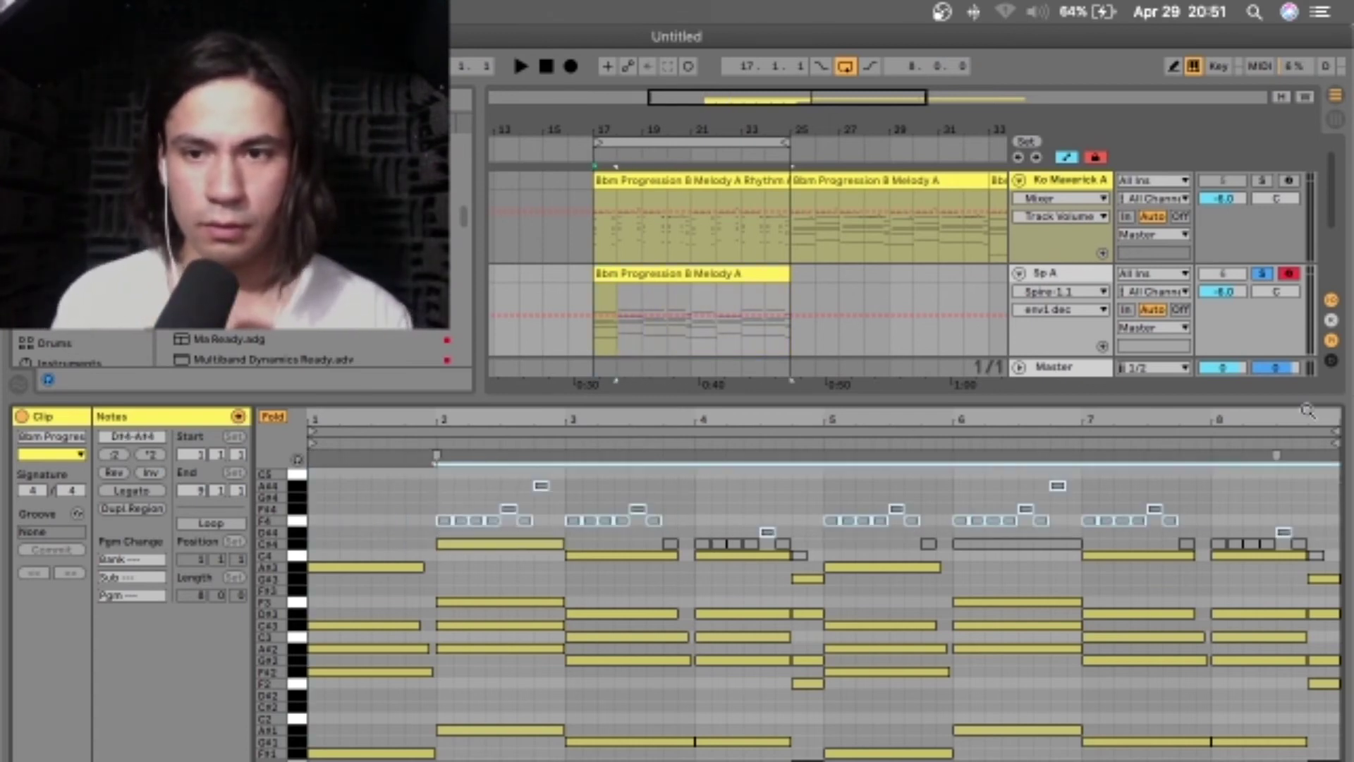
pyautogui.press('Delete')
pyautogui.moveTo(648, 533); pyautogui.dragTo(940, 534)
pyautogui.press('Delete')
pyautogui.moveTo(1294, 547); pyautogui.dragTo(1296, 547)
pyautogui.press('Delete')
pyautogui.moveTo(1028, 533); pyautogui.dragTo(1028, 568)
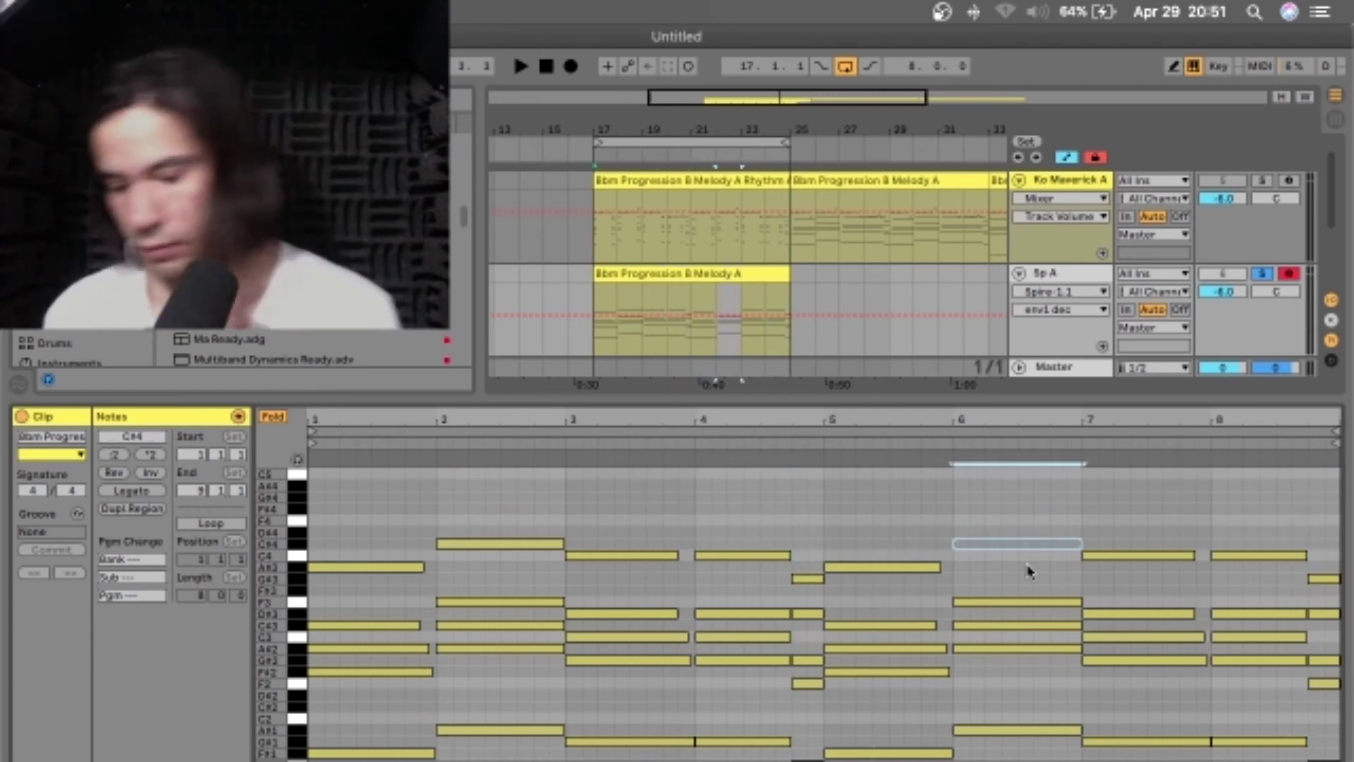
pyautogui.press('0')
# Shorten all chord notes in the Sp A clip to equal stabs about an eighth note long.
pyautogui.moveTo(1338, 758); pyautogui.dragTo(1339, 759)
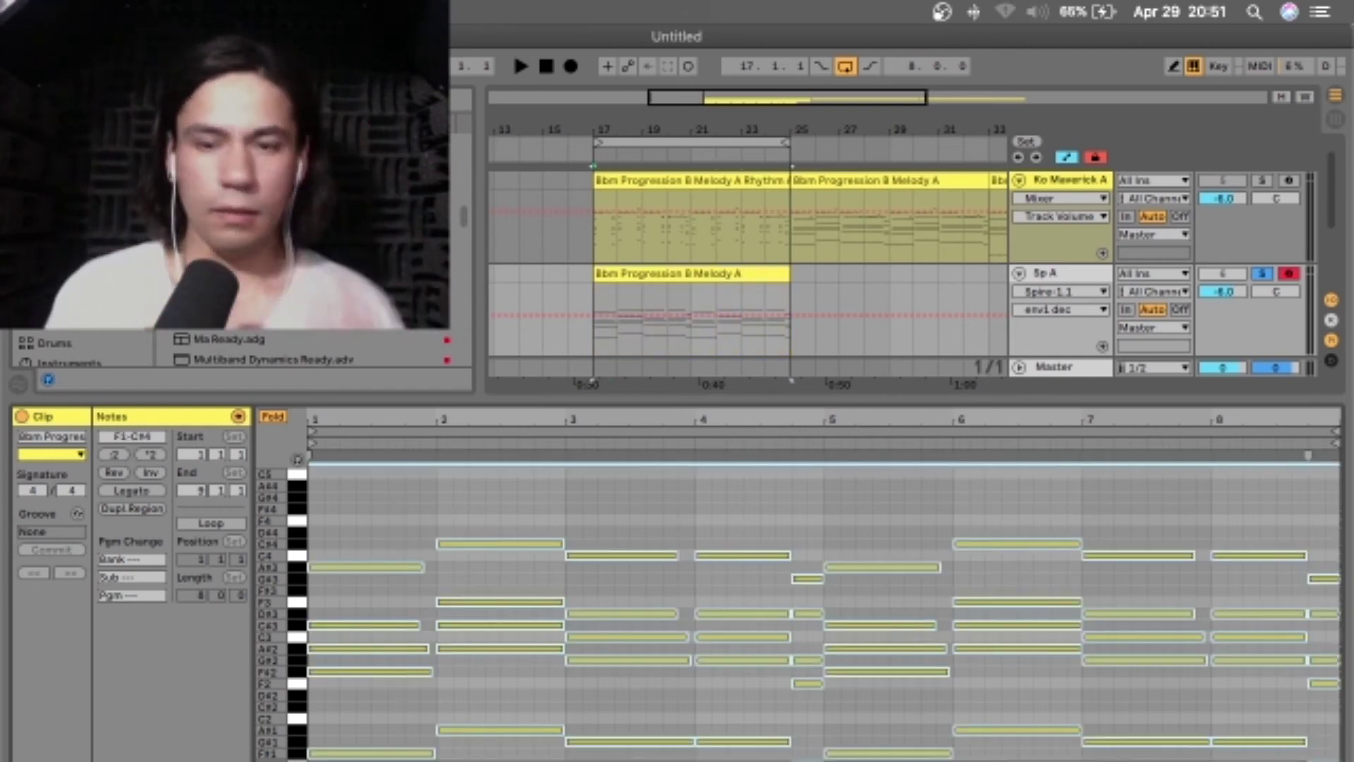
pyautogui.hotkey('shift', 'Left')
pyautogui.hotkey('shift', 'Left')
pyautogui.hotkey('shift', 'Left')
pyautogui.hotkey('shift', 'Left')
pyautogui.hotkey('shift', 'Left')
pyautogui.hotkey('shift', 'Left')
pyautogui.hotkey('shift', 'Left')
pyautogui.hotkey('shift', 'Left')
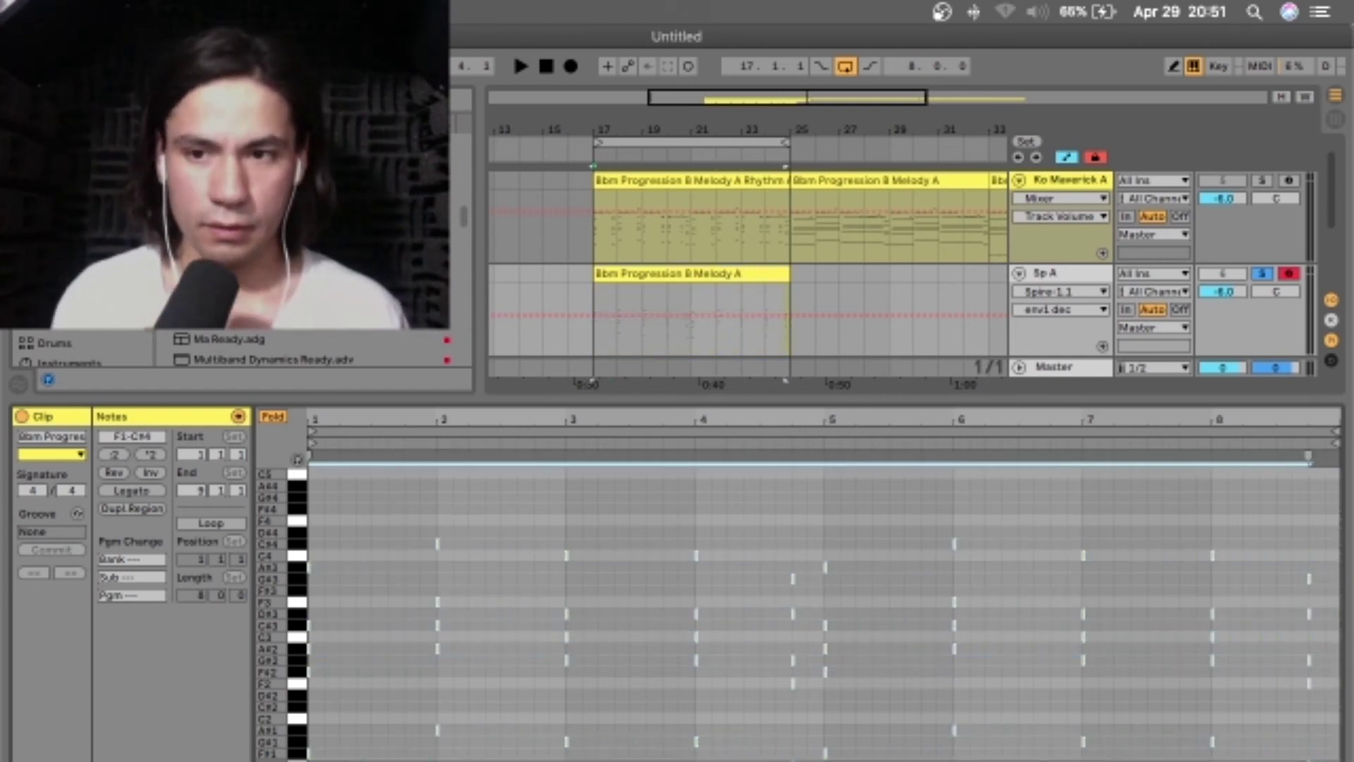
pyautogui.hotkey('shift', 'Right')
pyautogui.hotkey('shift', 'Right')
# Listen to the shortened chords and try transposing them up one octave.
pyautogui.press('space')
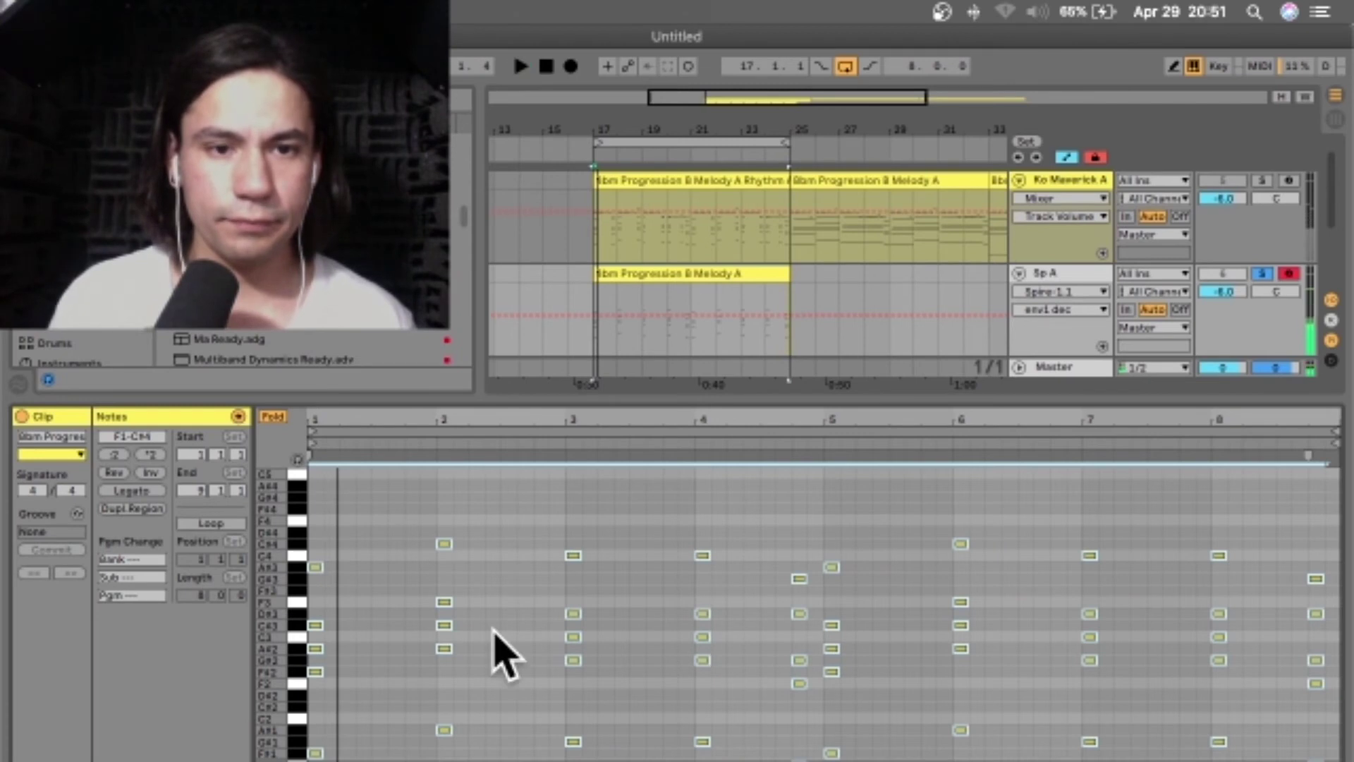
pyautogui.scroll(-2, 339, 595)
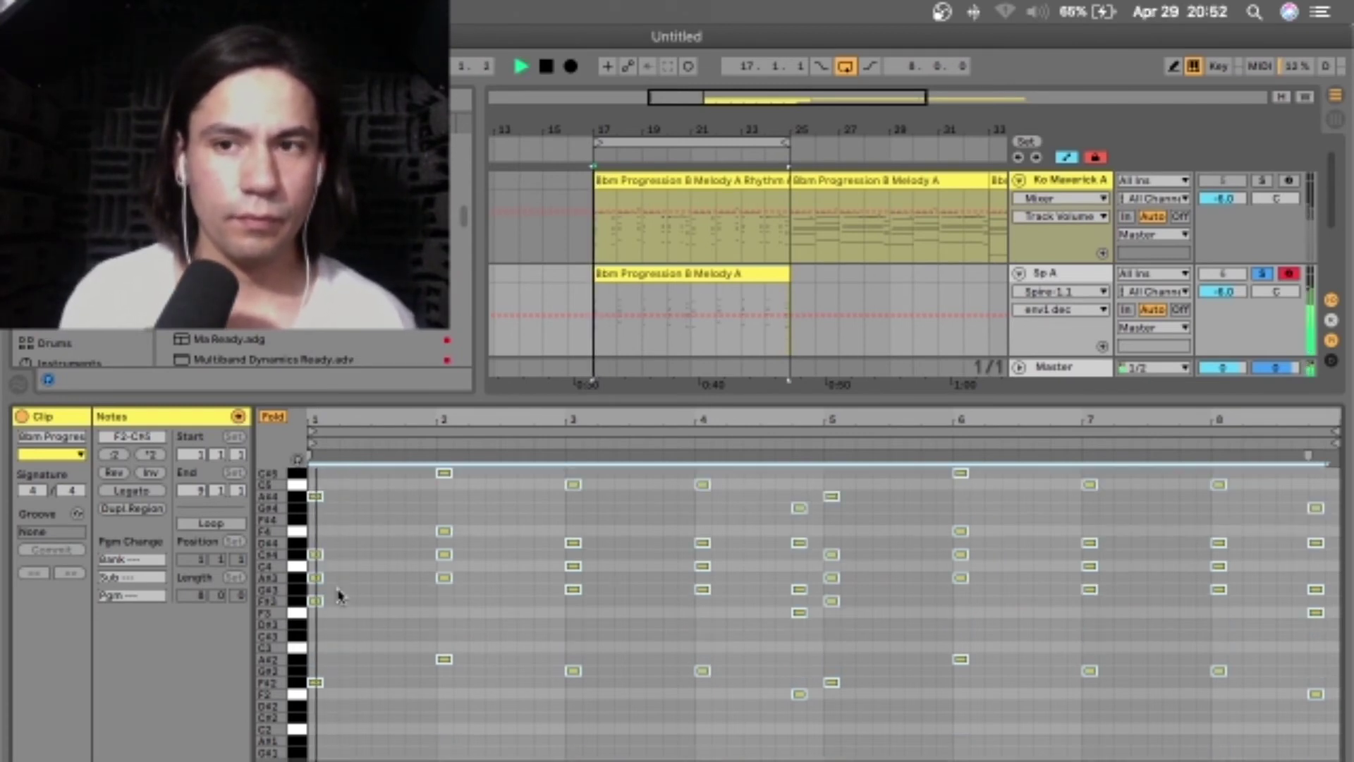
pyautogui.press('space')
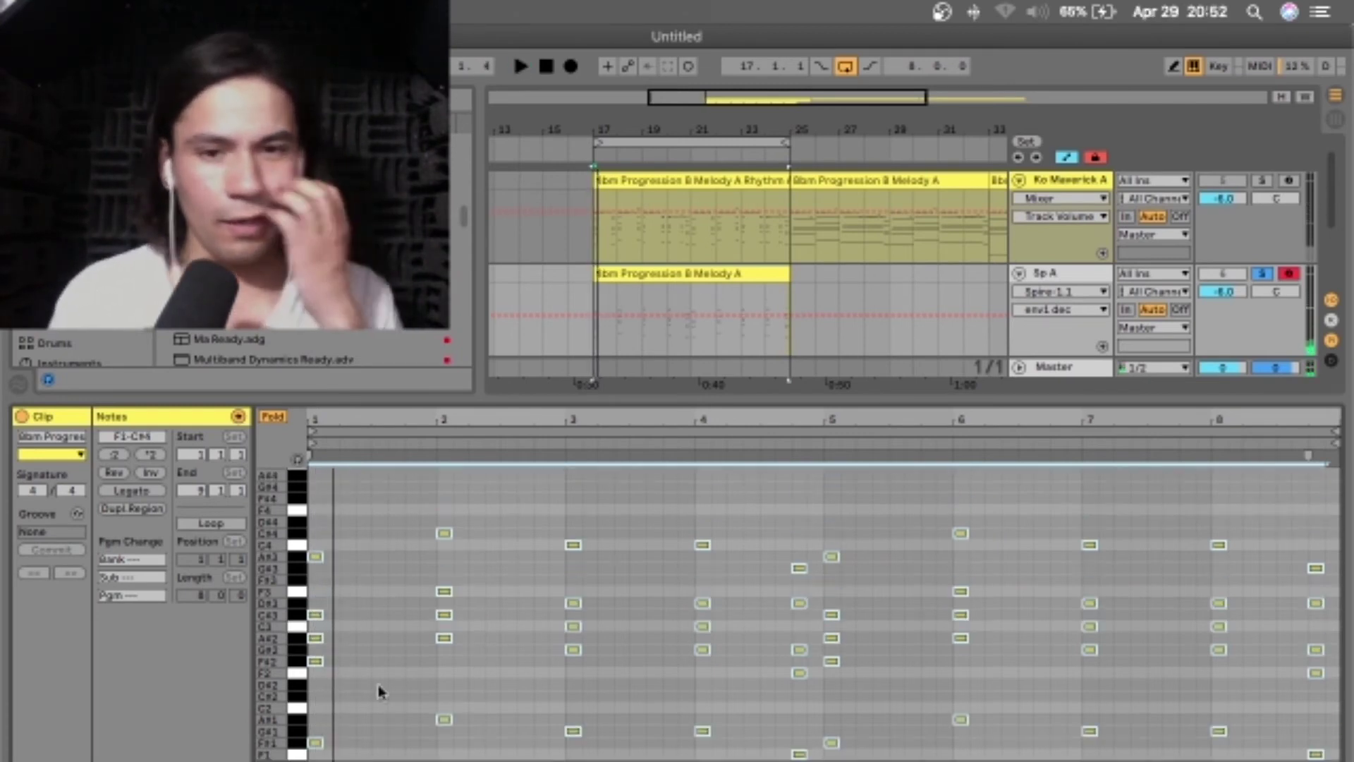
# Delete the bass notes from F1 to A#1 in the Sp A clip, play it, and select bar 1's chord notes.
pyautogui.moveTo(322, 703); pyautogui.dragTo(1336, 758)
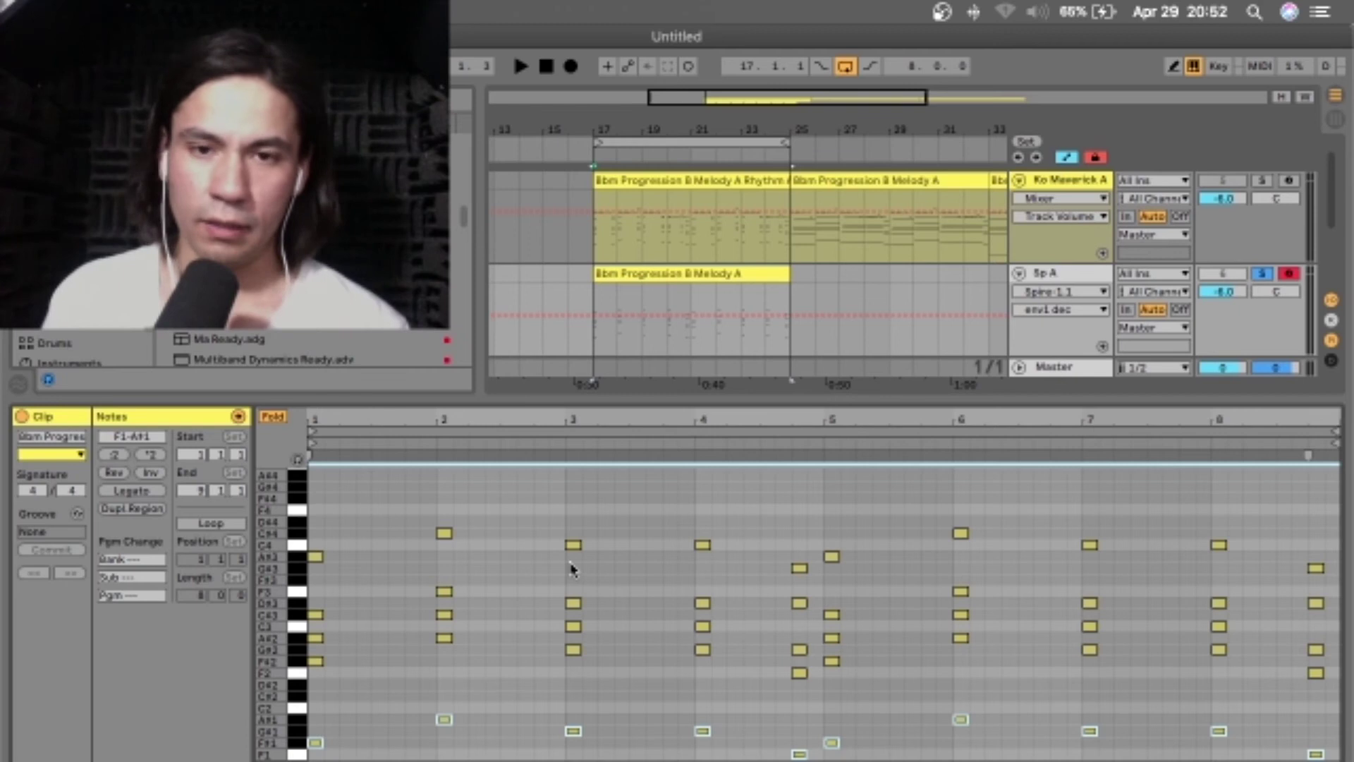
pyautogui.press('Delete')
pyautogui.hscroll(-1, 392, 566)
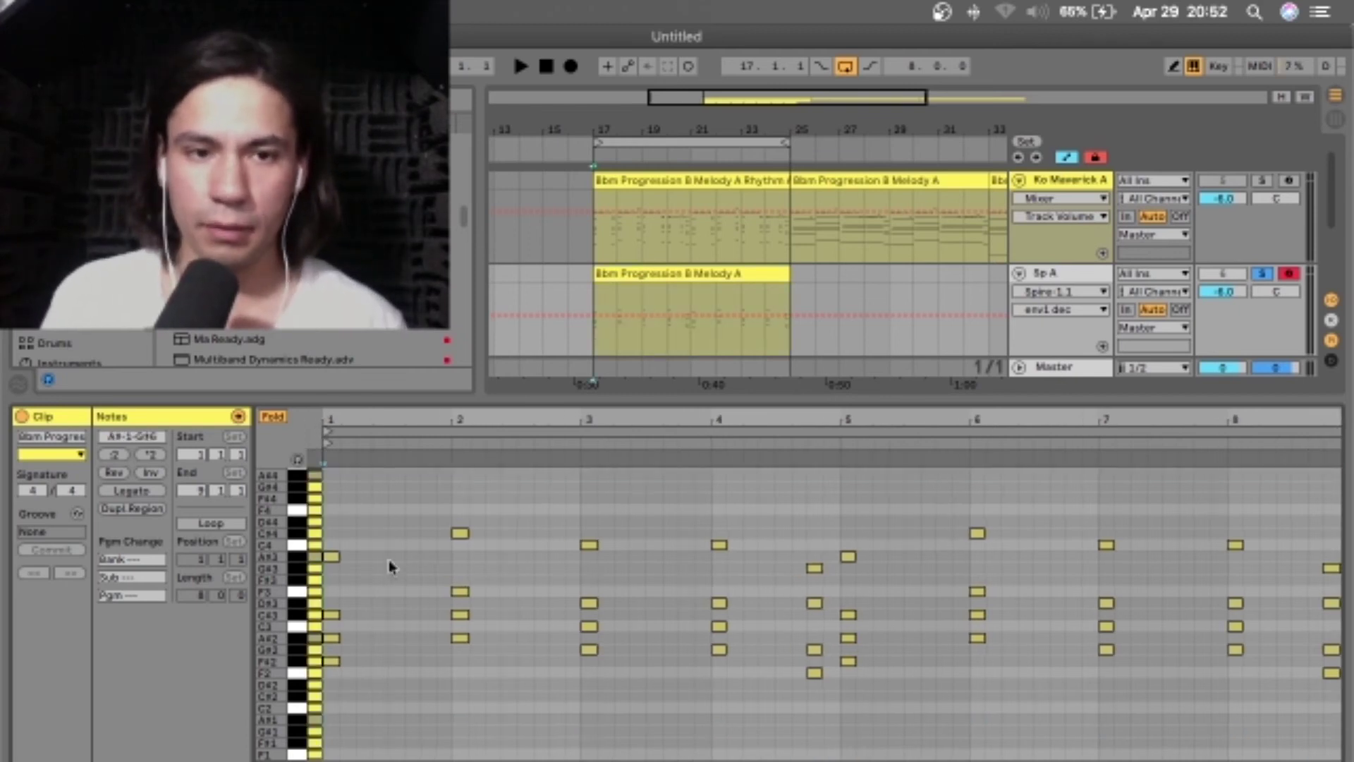
pyautogui.press('+')
pyautogui.press('space')
pyautogui.moveTo(338, 535); pyautogui.dragTo(344, 626)
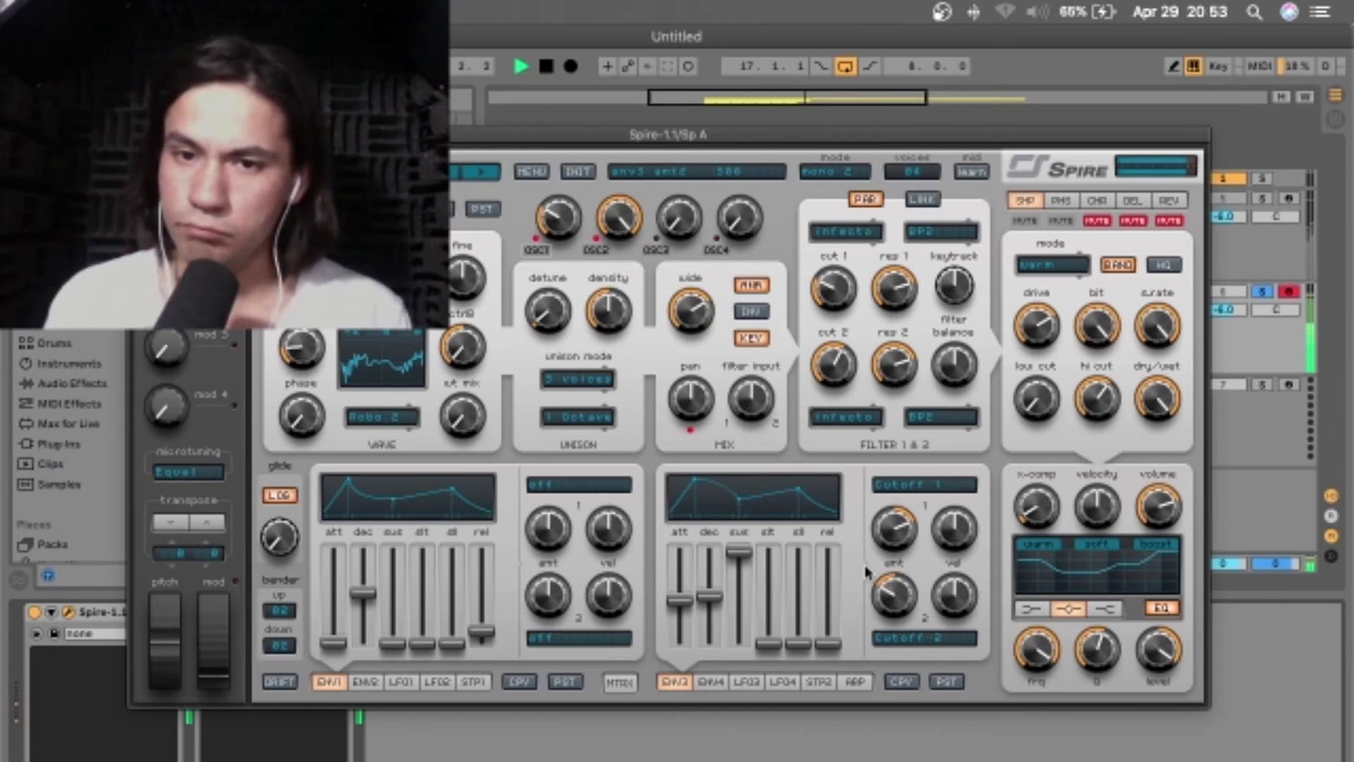
# Route Spire's ENV4 to the shaper's high cut, with a medium decay and the sustain at zero.
pyautogui.press('space')
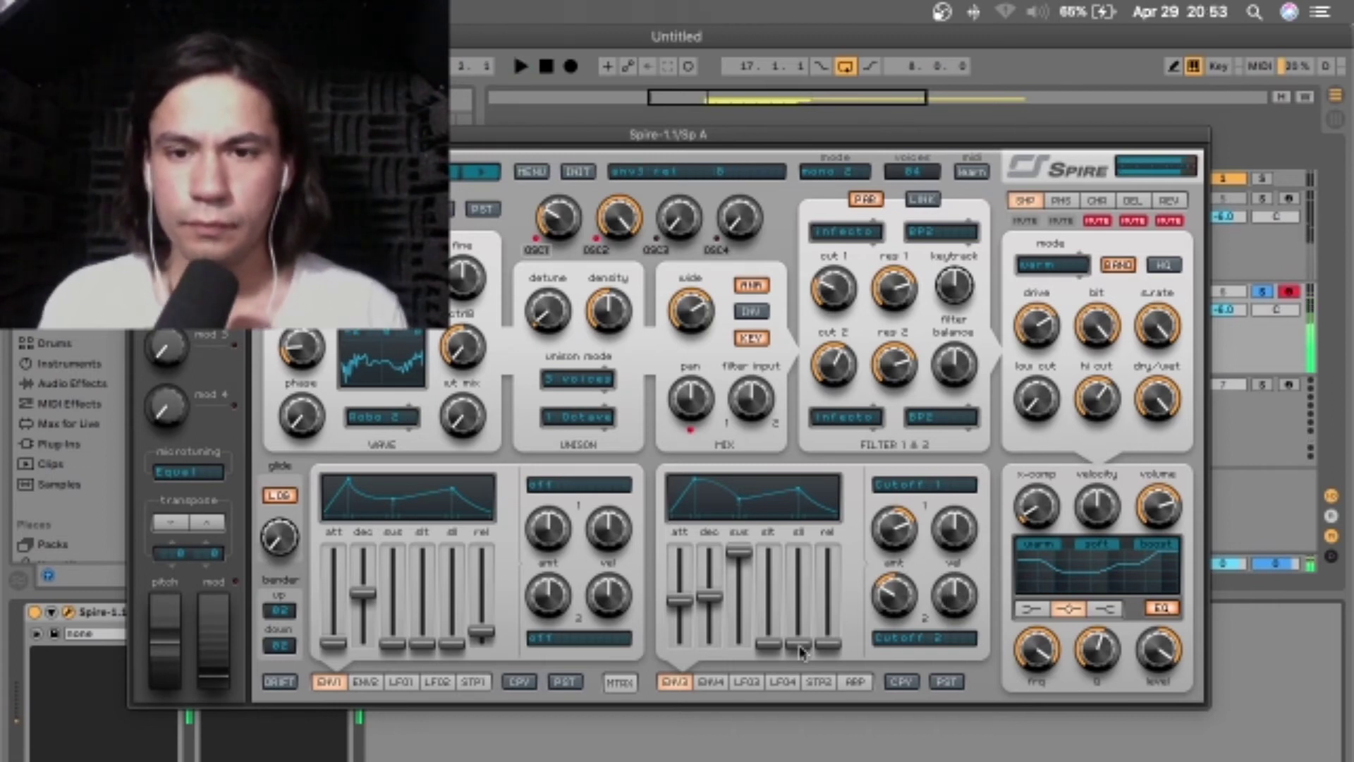
pyautogui.click(710, 681)
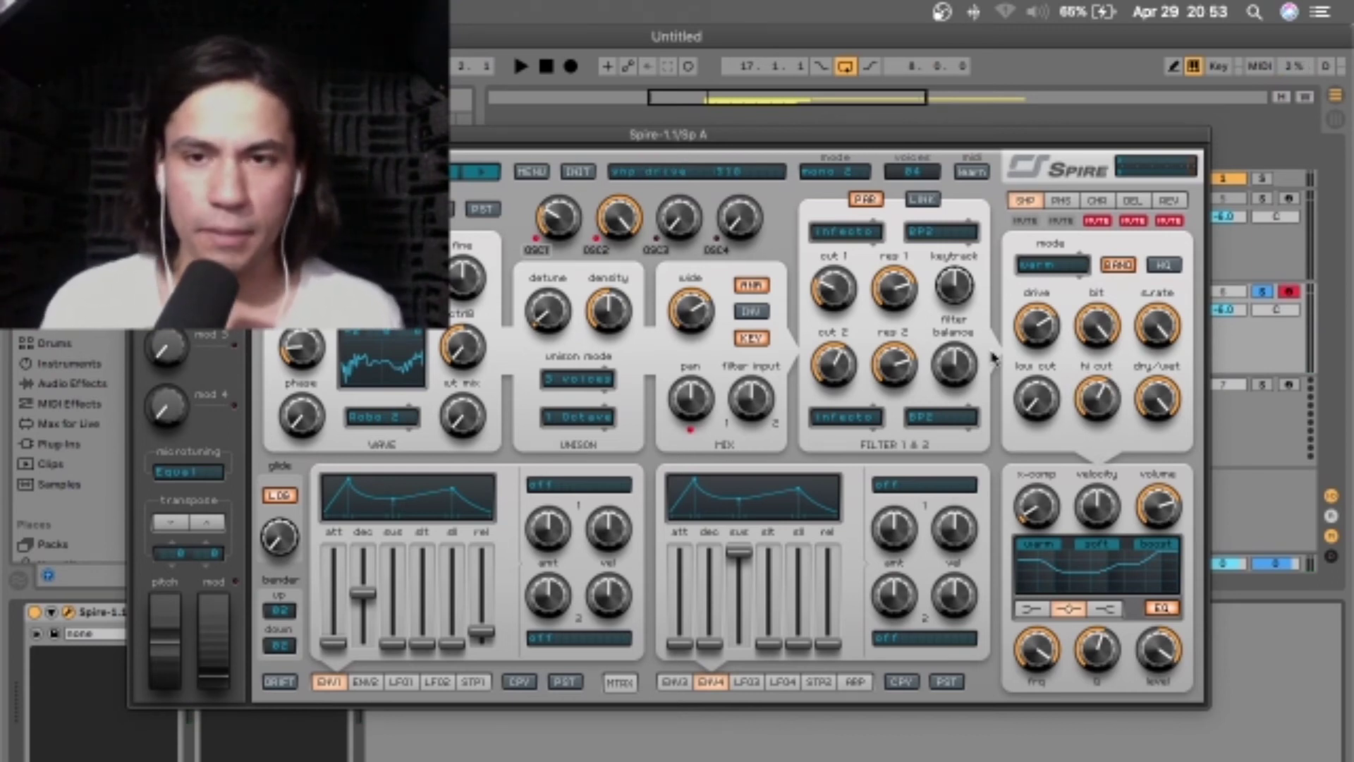
pyautogui.moveTo(716, 648); pyautogui.dragTo(711, 601)
pyautogui.moveTo(743, 557); pyautogui.dragTo(742, 607)
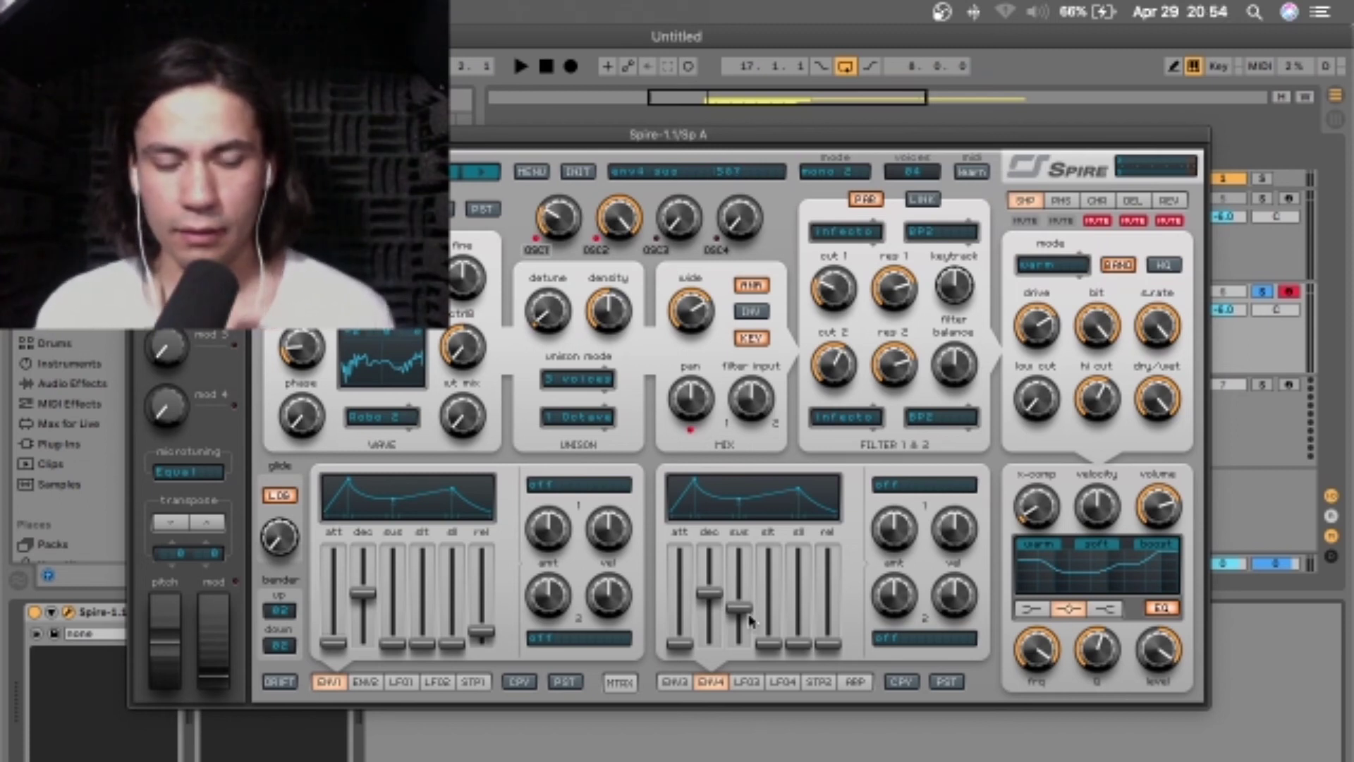
pyautogui.click(919, 486)
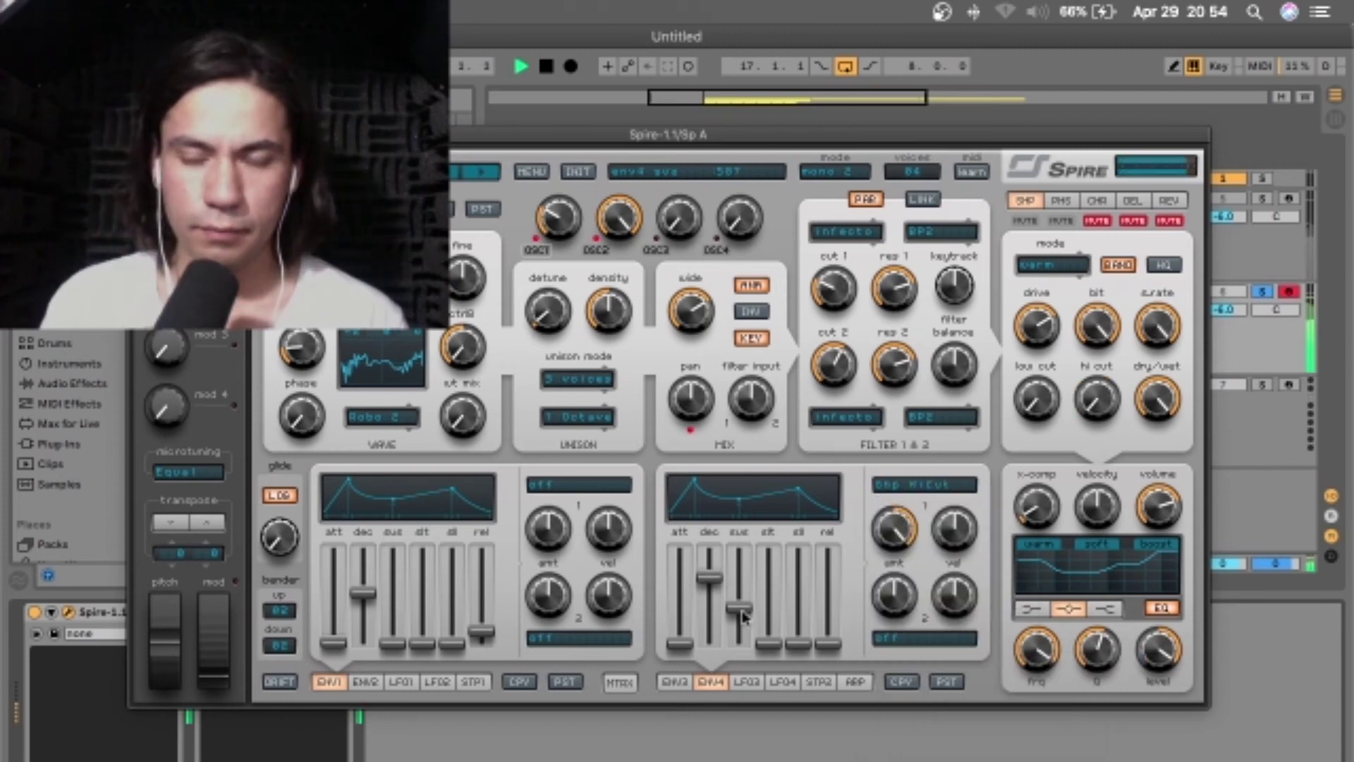
pyautogui.moveTo(739, 607); pyautogui.dragTo(739, 643)
pyautogui.moveTo(710, 577)
pyautogui.mouseDown()
pyautogui.moveTo(713, 628)
pyautogui.moveTo(722, 588)
pyautogui.mouseUp()
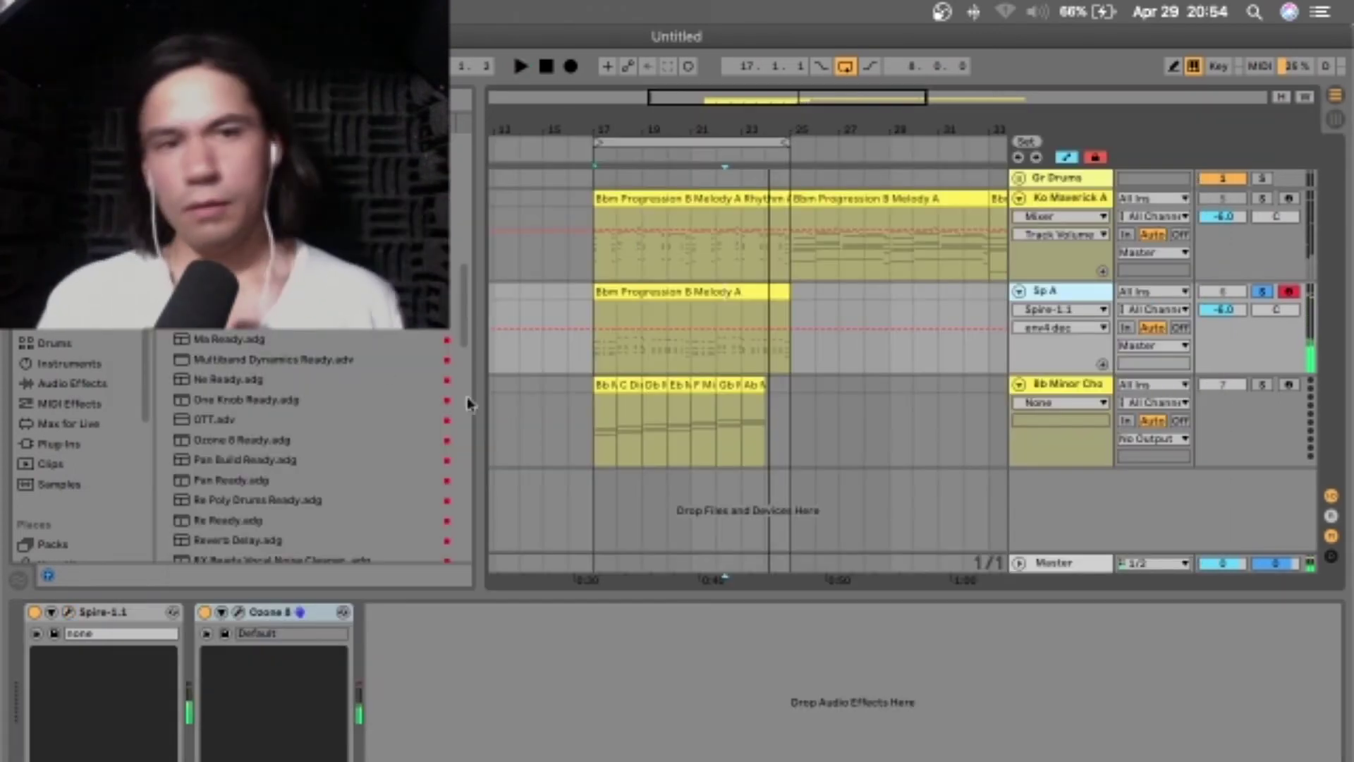
# Add One Knob Ready.adg after Ozone 8 on the Sp A track, ungroup the rack, and close the filter plug-in's window.
pyautogui.scroll(-5, 261, 340)
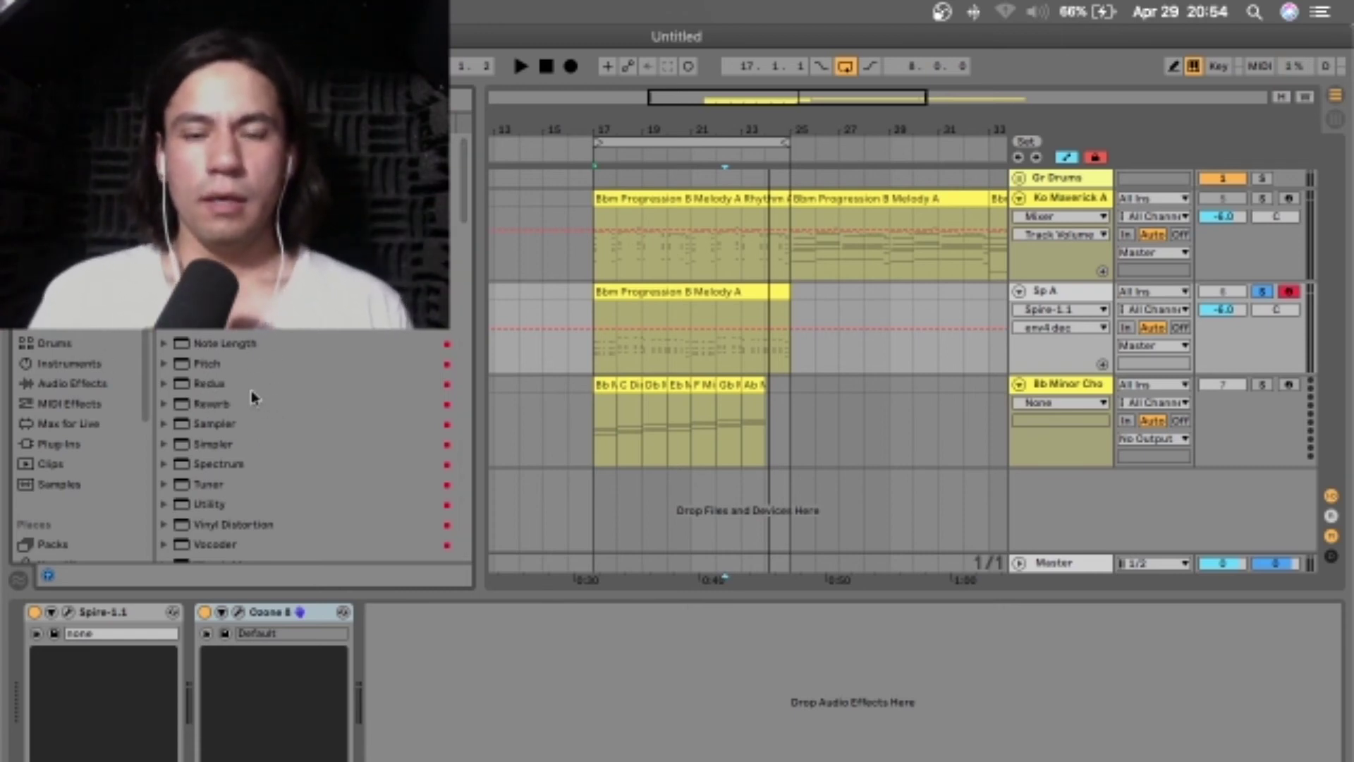
pyautogui.scroll(-10, 303, 444)
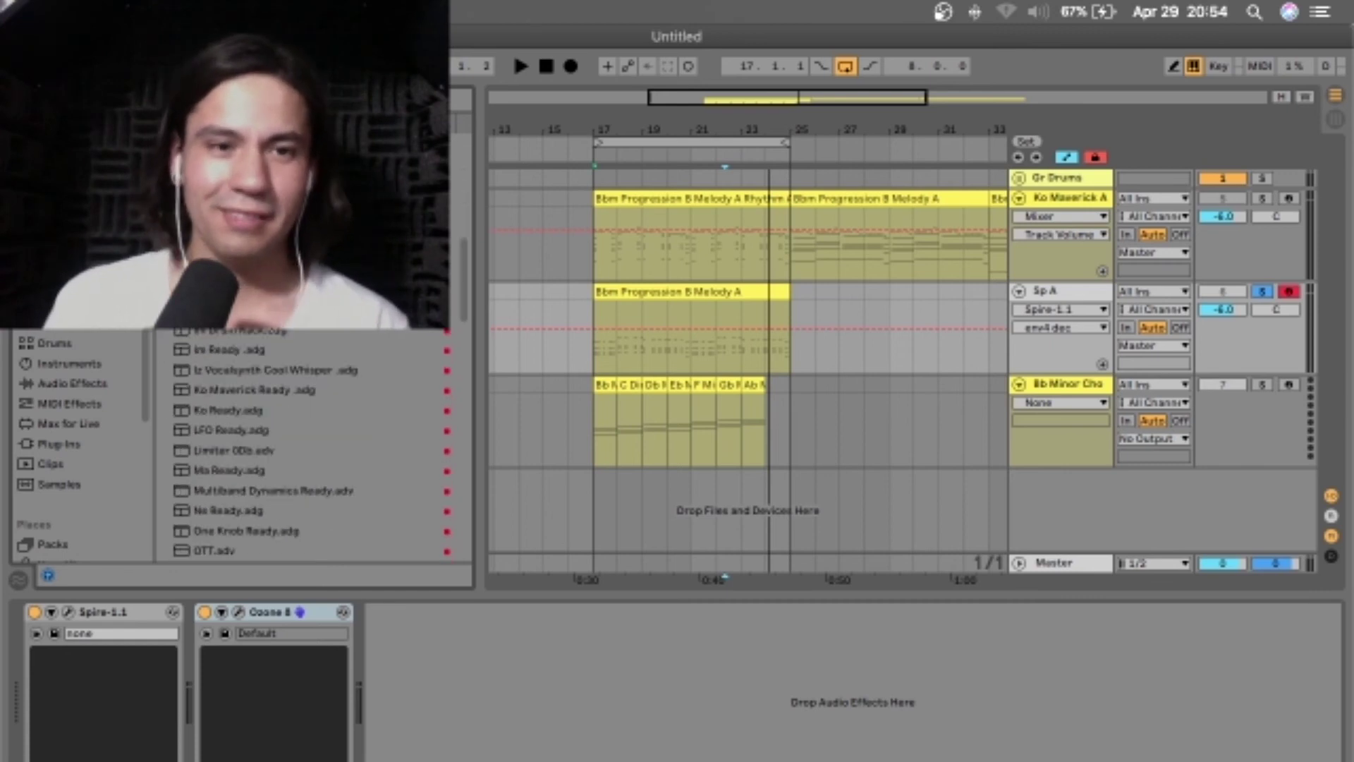
pyautogui.moveTo(467, 290); pyautogui.dragTo(473, 228)
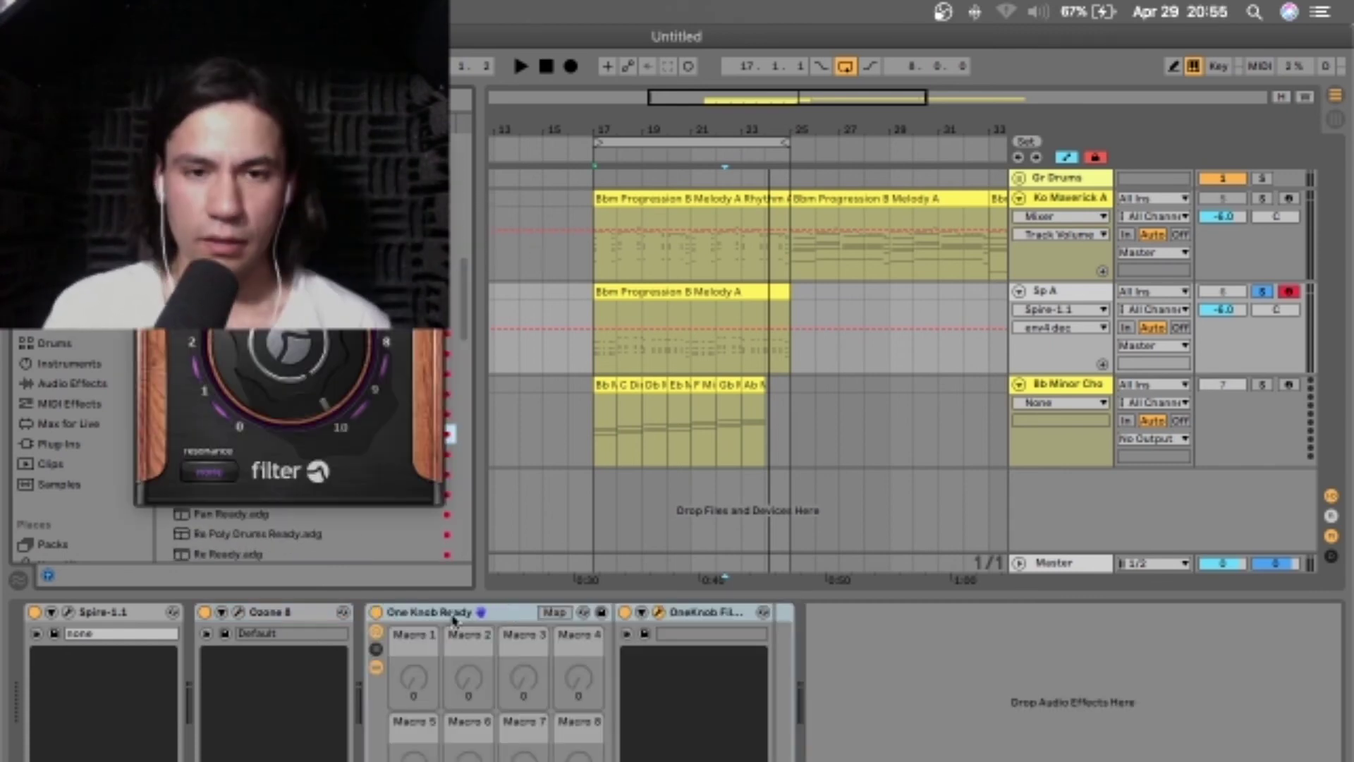
pyautogui.click(450, 613)
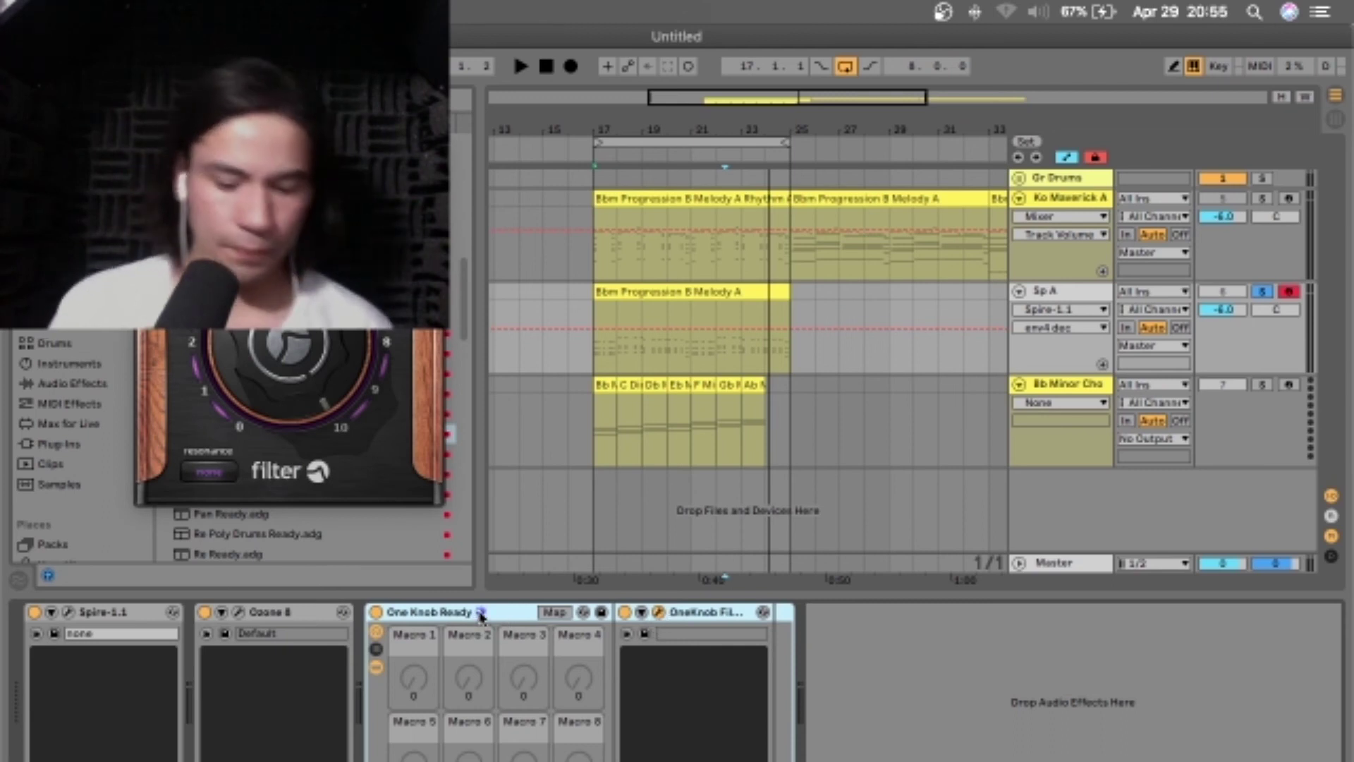
pyautogui.click(481, 613)
pyautogui.click(394, 613)
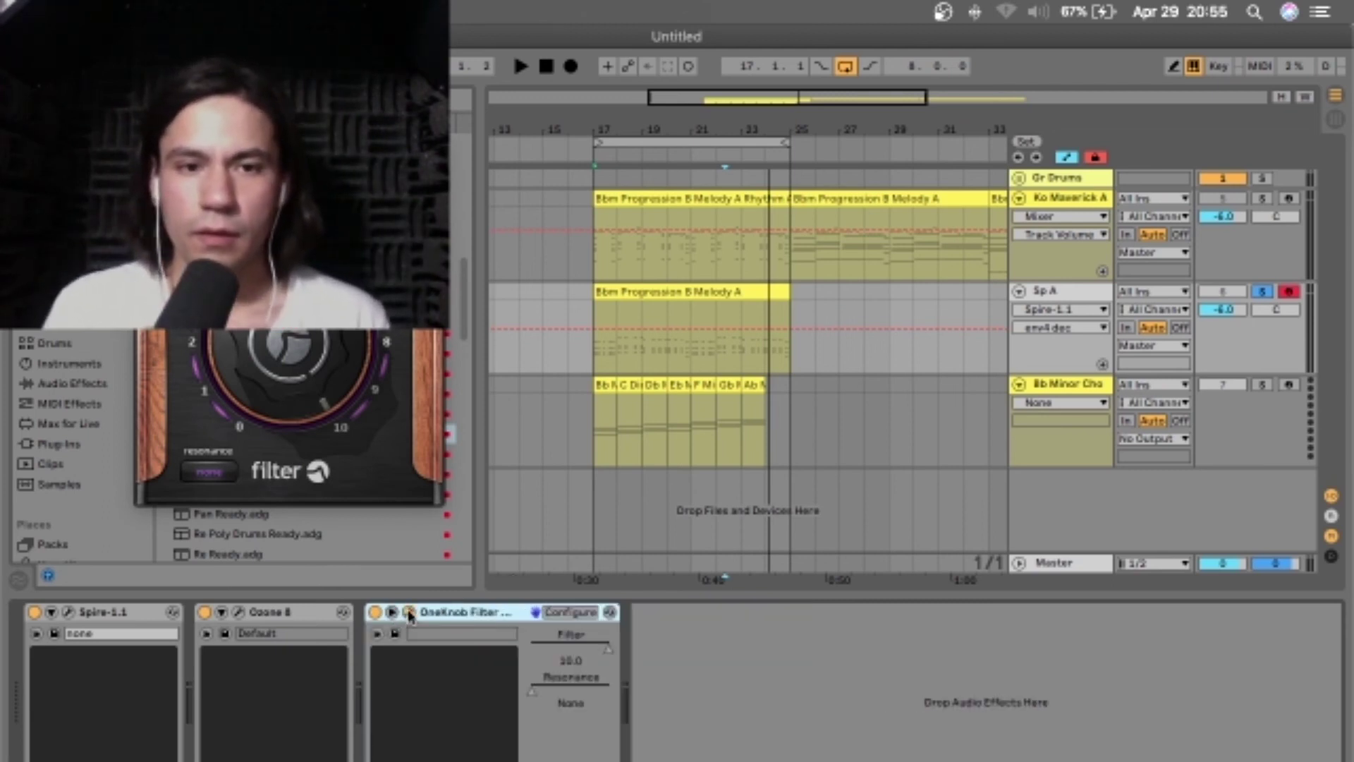
pyautogui.click(409, 612)
# Show the OneKnob Filter automation in the Sp A track's main lane and hide the browser and device view.
pyautogui.rightClick(598, 643)
pyautogui.click(643, 659)
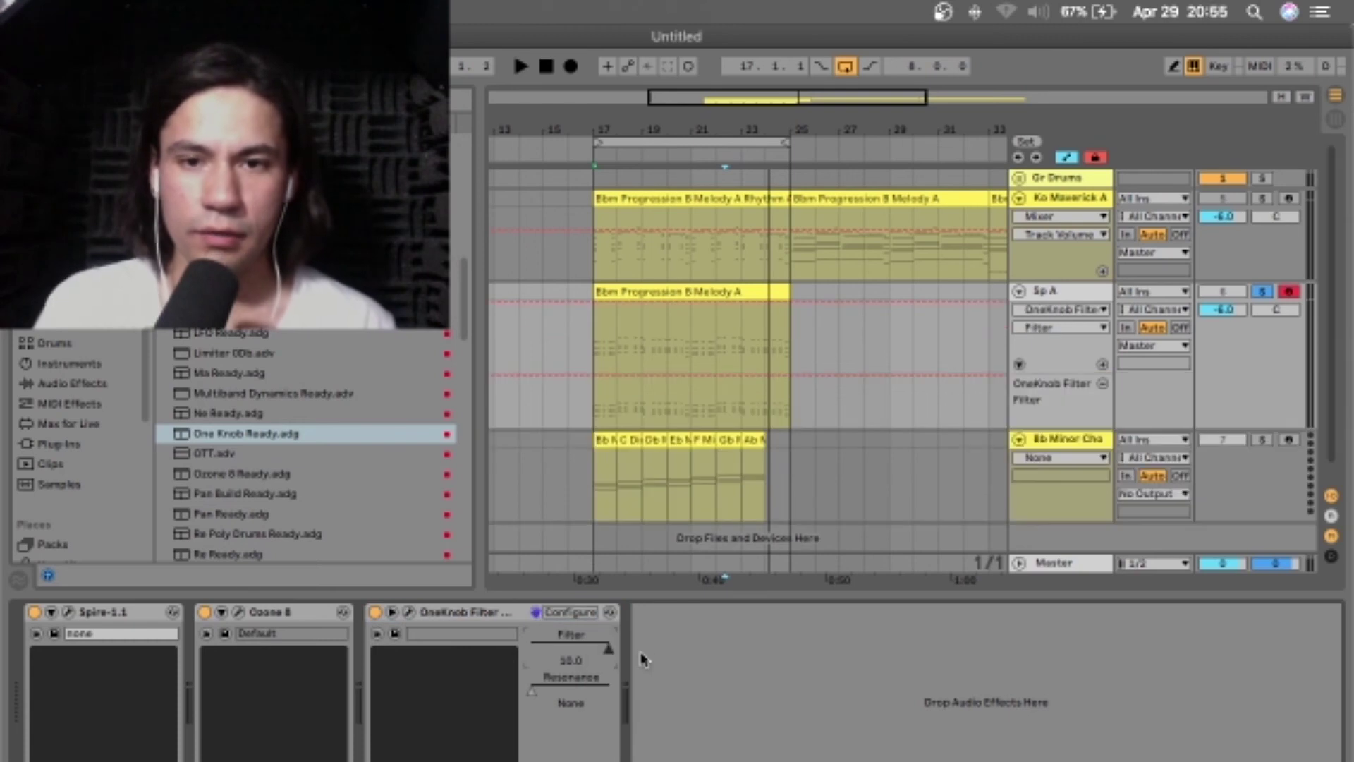
pyautogui.click(1102, 385)
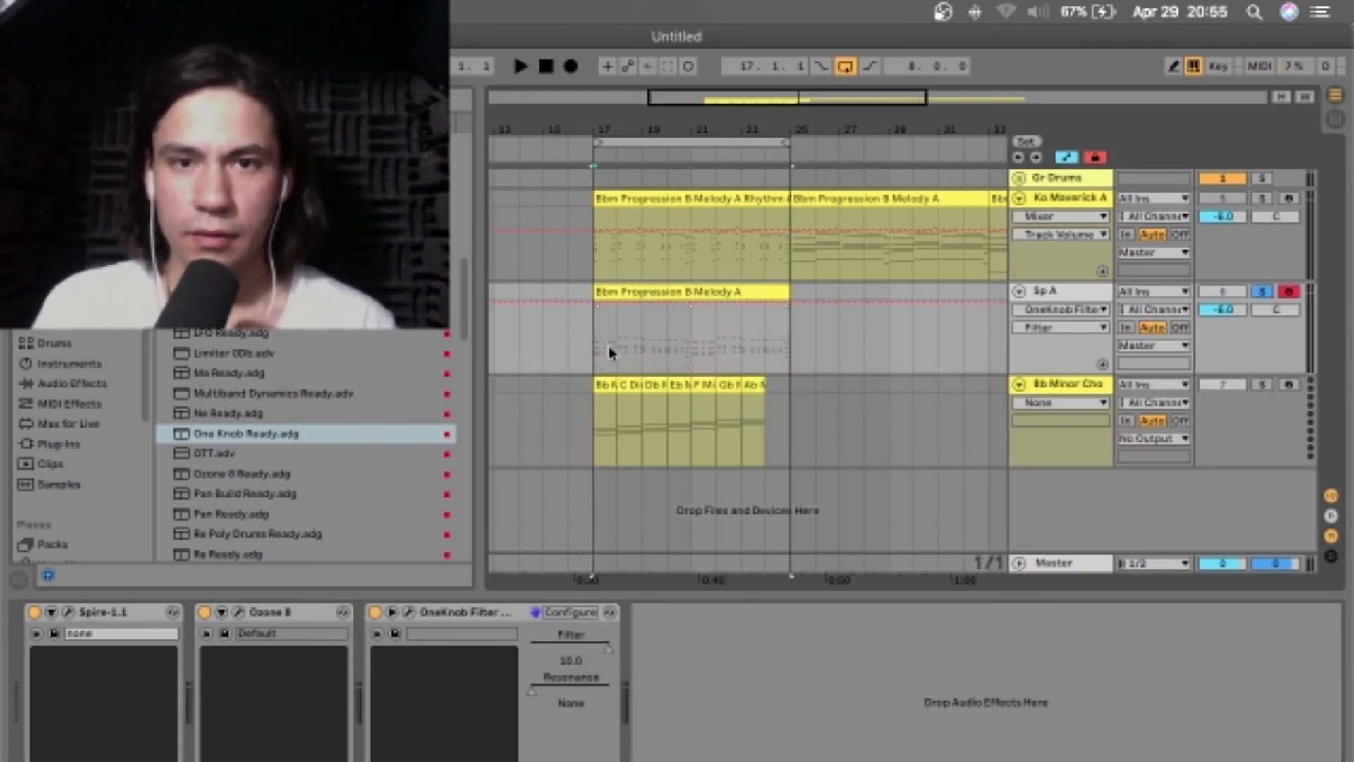
pyautogui.press('+')
pyautogui.press('+')
pyautogui.press('+')
pyautogui.press('+')
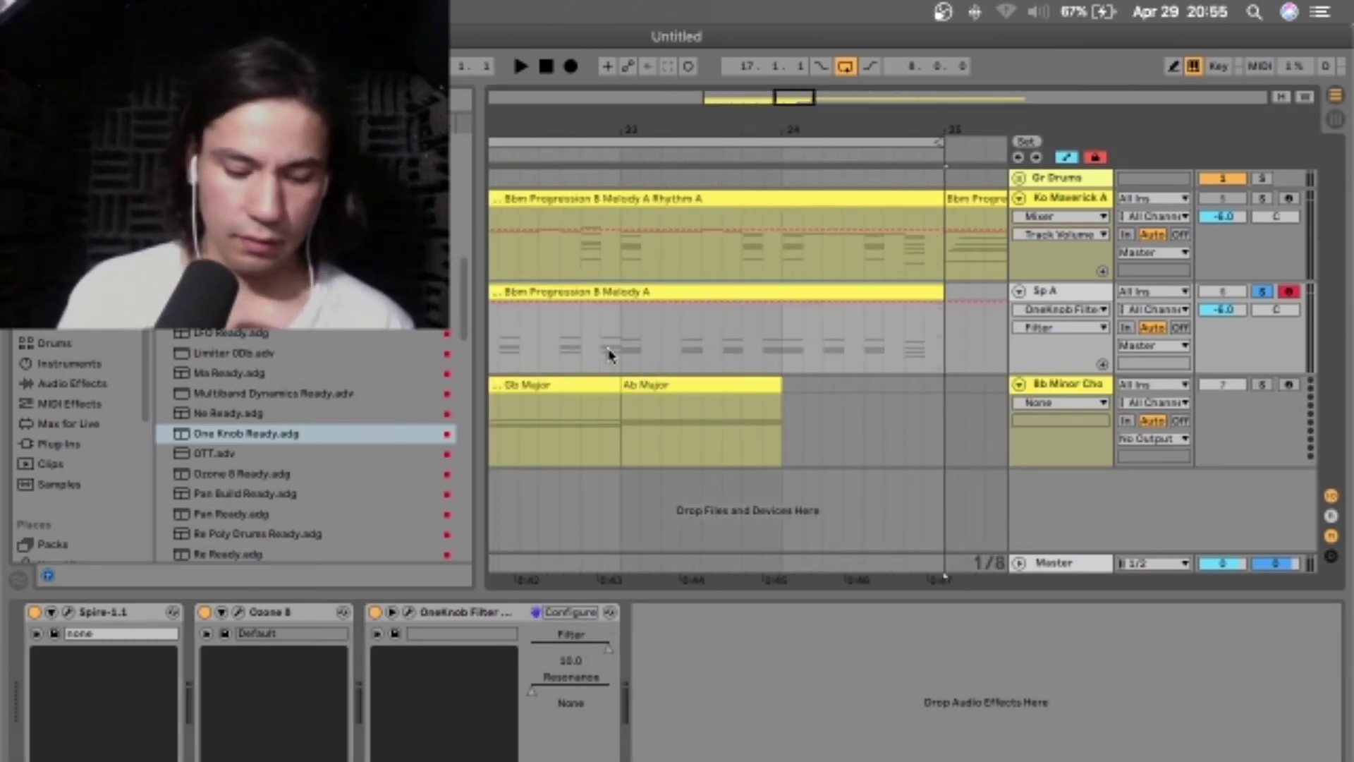
pyautogui.press('super+alt+l')
pyautogui.press('super+alt+b')
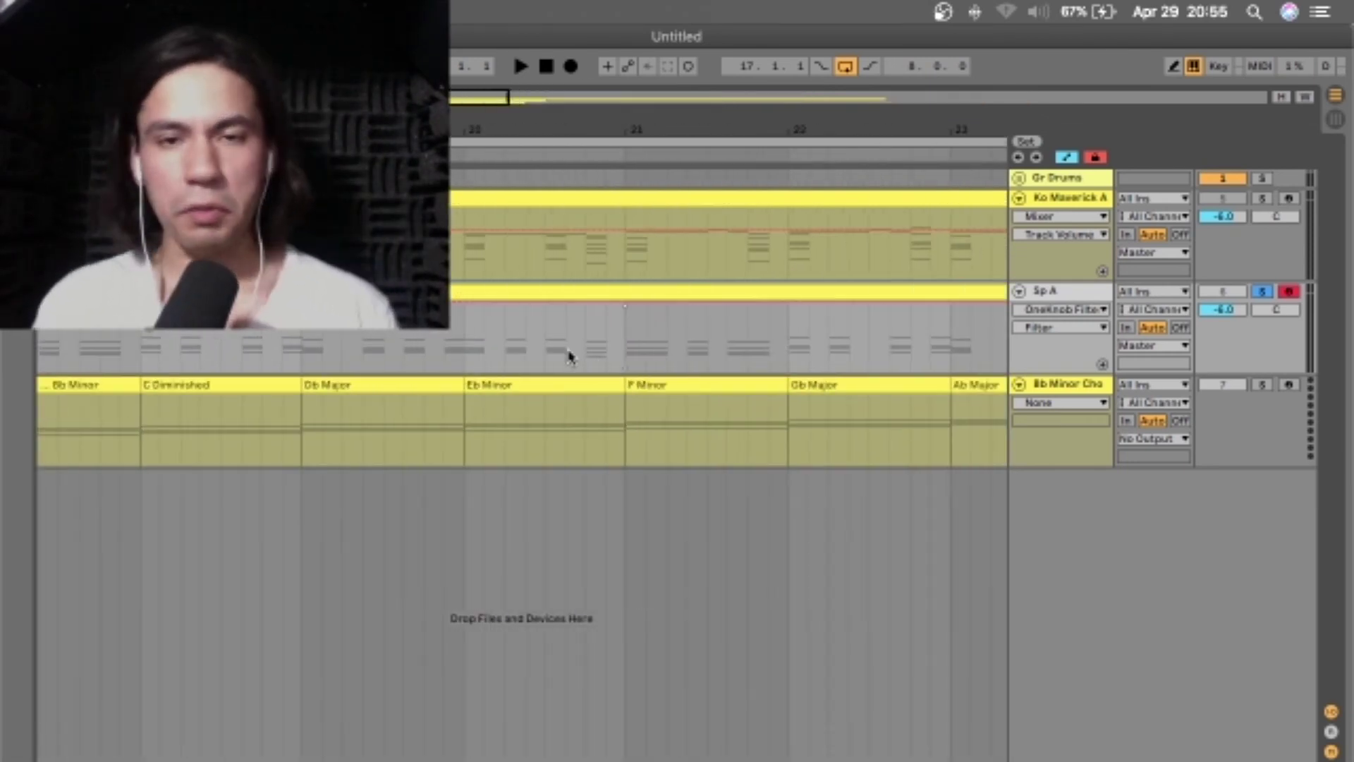
# Add Filter automation breakpoints to the Sp A track around the first chord at bar 17.
pyautogui.hscroll(-3, 570, 354)
pyautogui.click(262, 341)
pyautogui.click(211, 292)
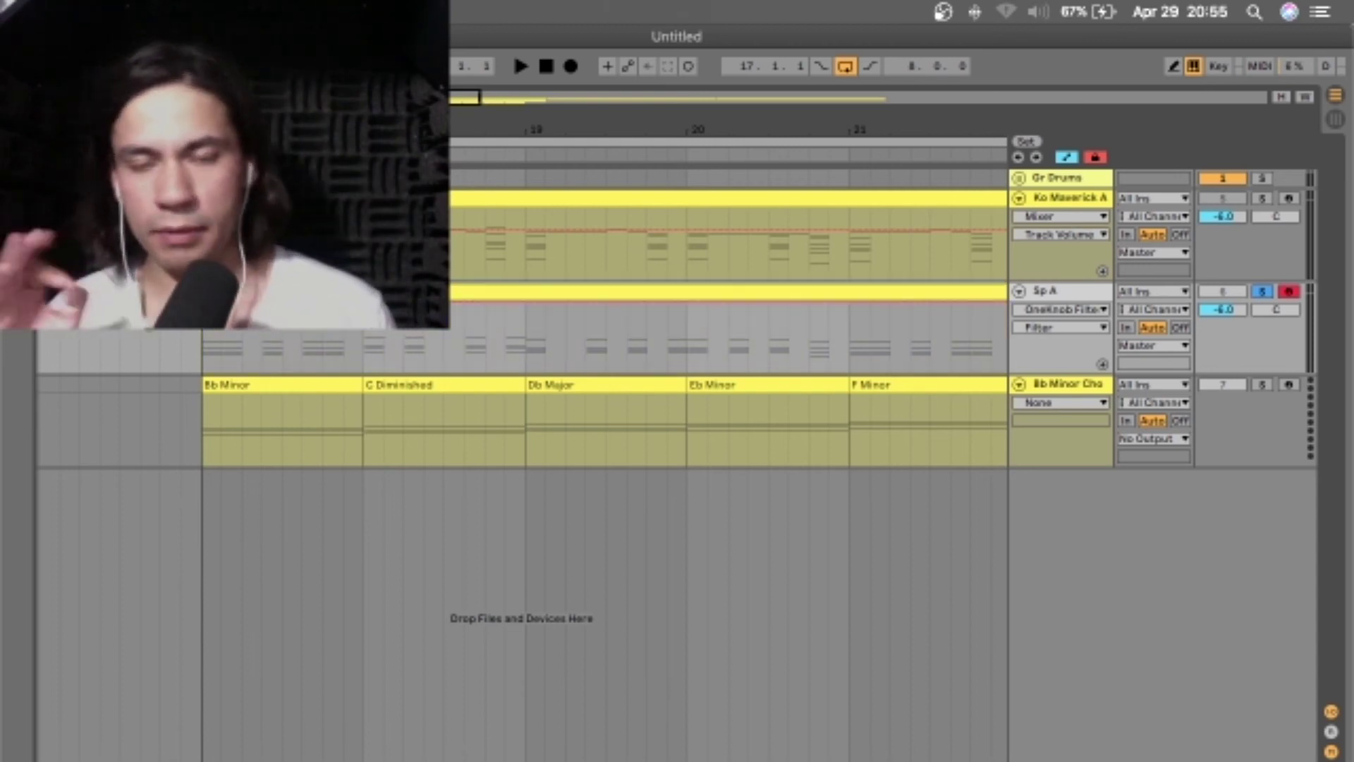
pyautogui.click(220, 340)
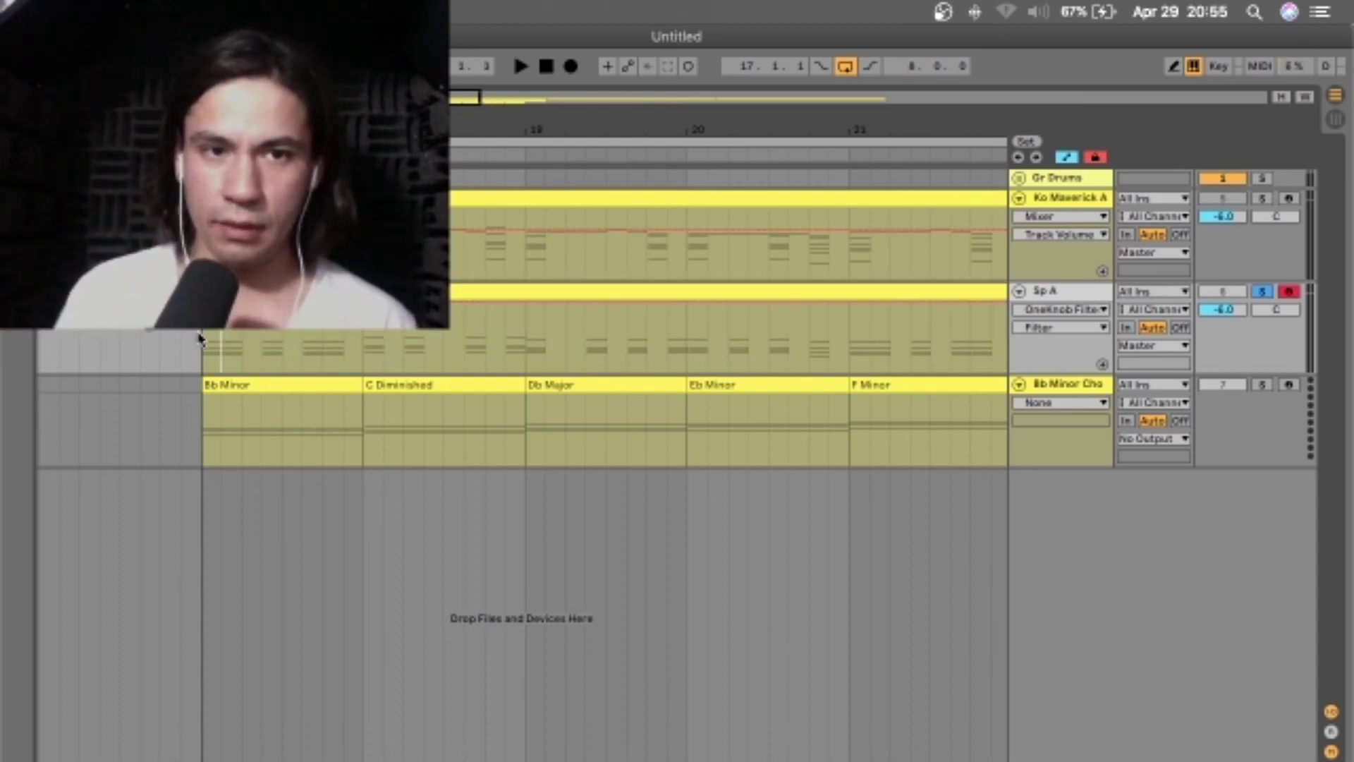
pyautogui.press('+')
pyautogui.press('+')
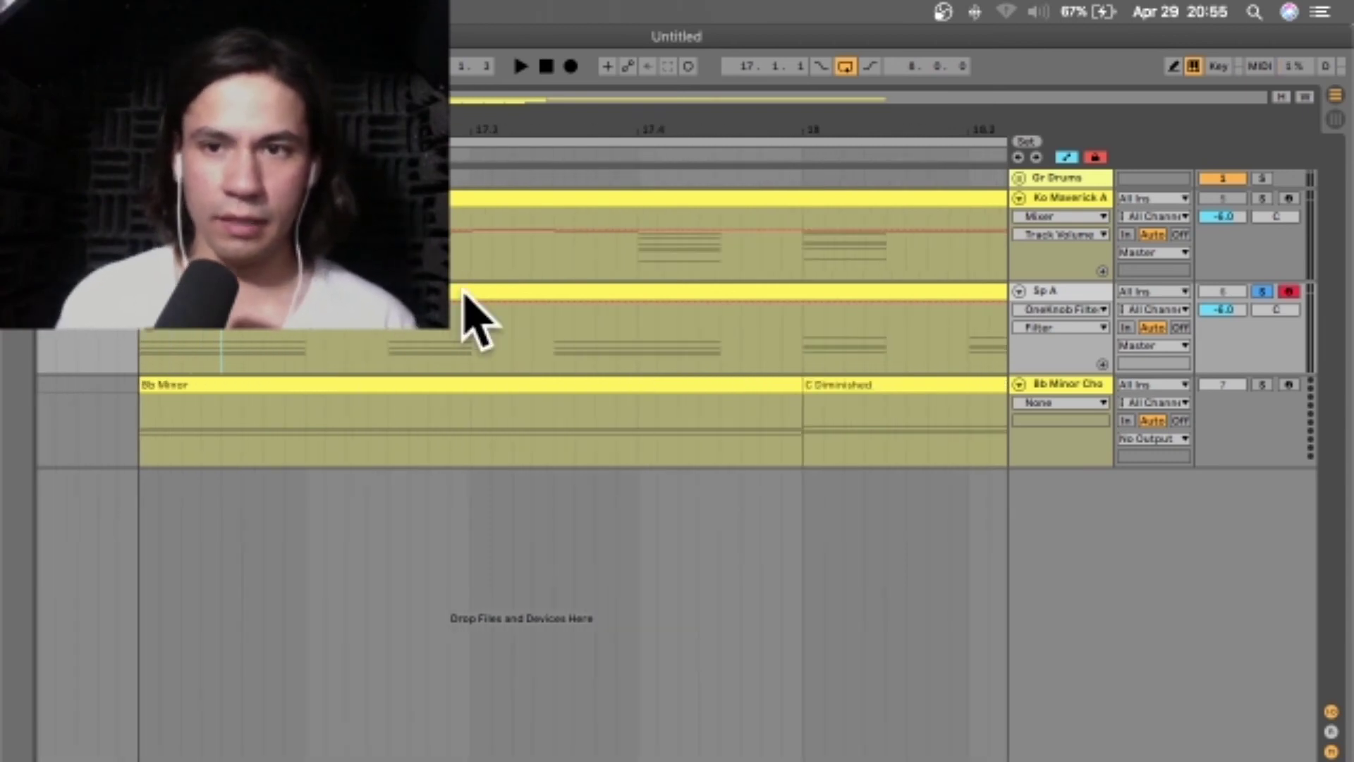
pyautogui.click(263, 302)
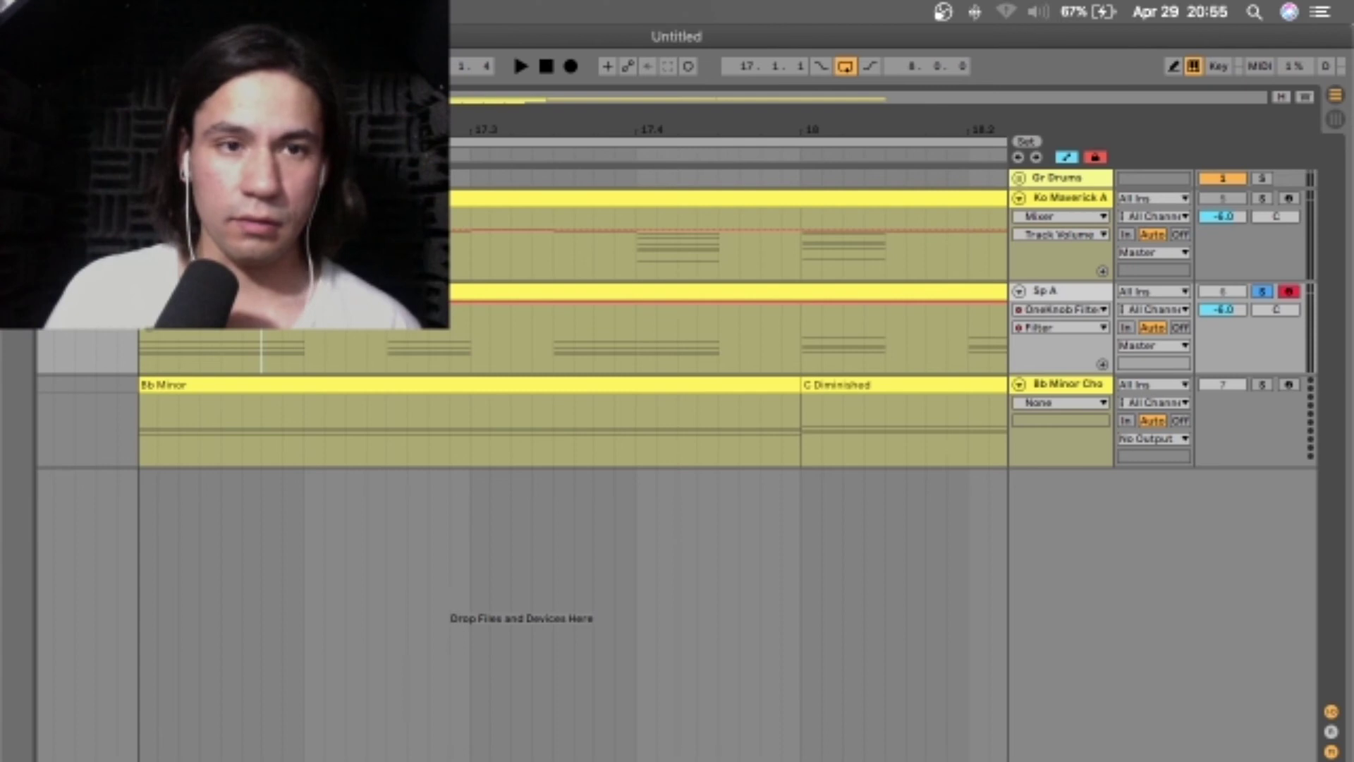
# Reshape the Sp A track's Filter automation around the first chord at bar 17, with a point at 0.00 at the chord's end, and audition it.
pyautogui.press('space')
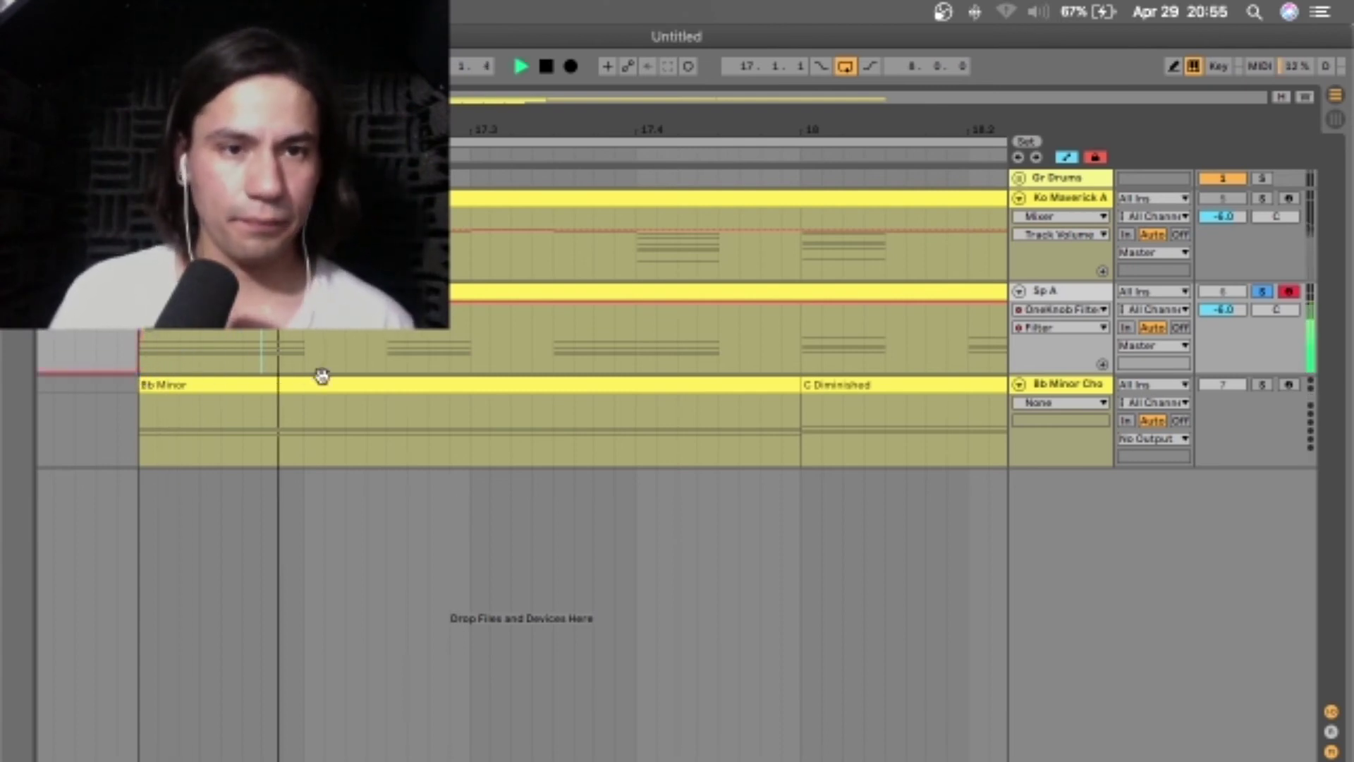
pyautogui.scroll(-2, 240, 350)
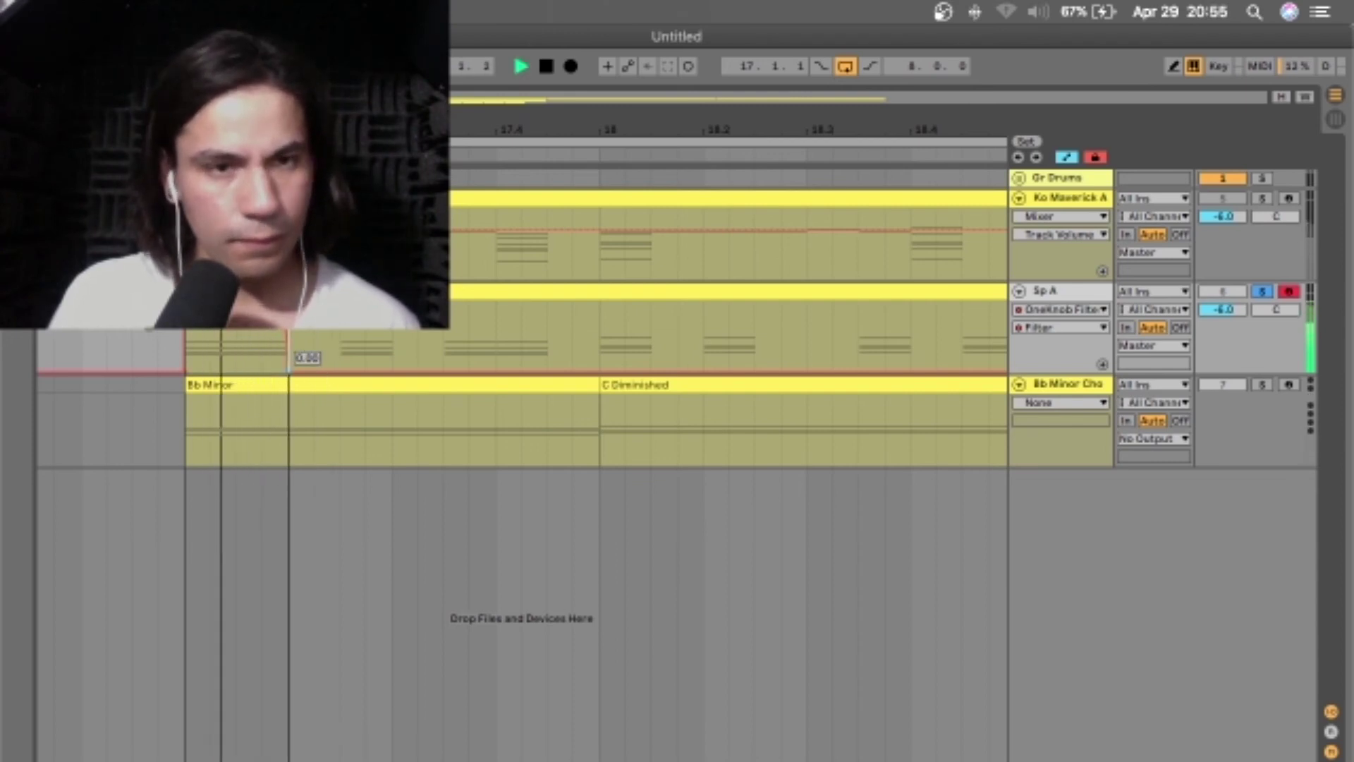
pyautogui.press('space')
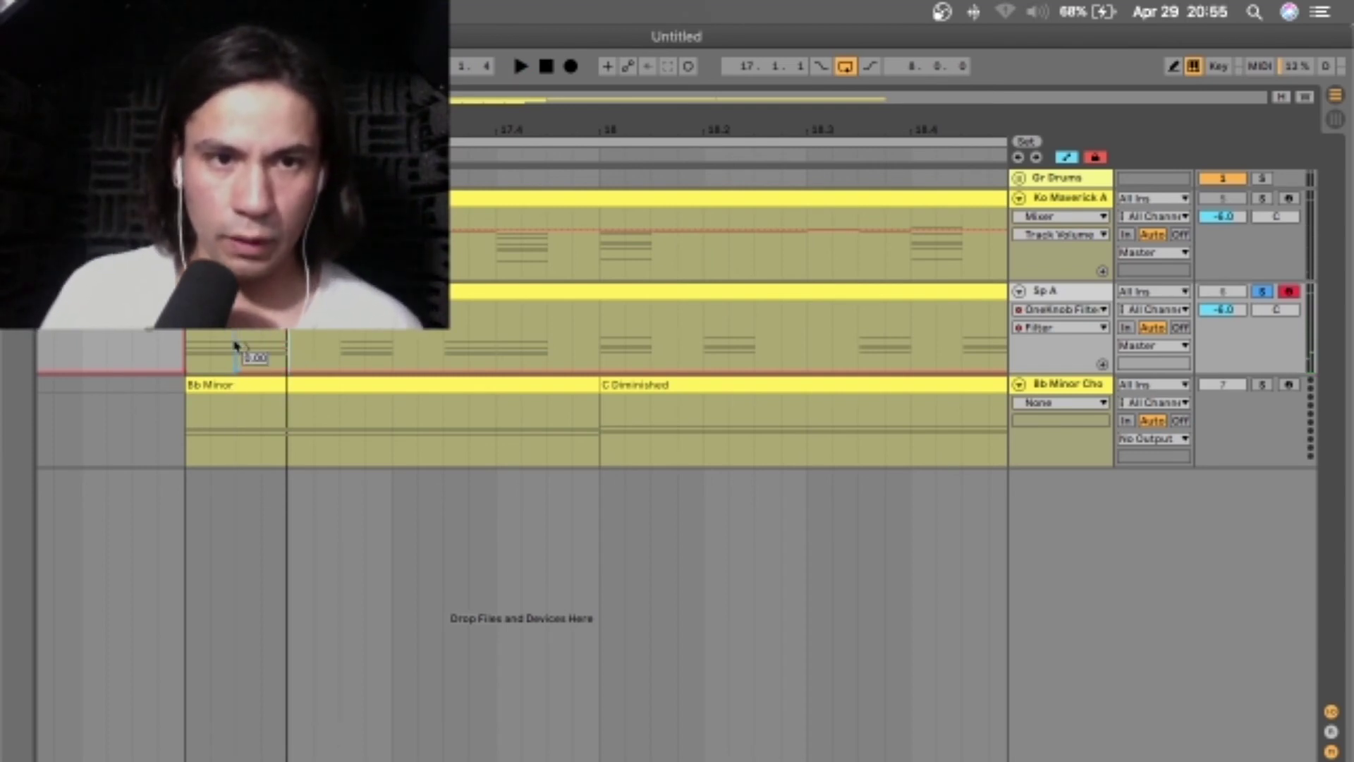
pyautogui.moveTo(284, 372)
pyautogui.mouseDown()
pyautogui.moveTo(286, 309)
pyautogui.moveTo(261, 302)
pyautogui.moveTo(287, 302)
pyautogui.moveTo(270, 307)
pyautogui.mouseUp()
pyautogui.press('space')
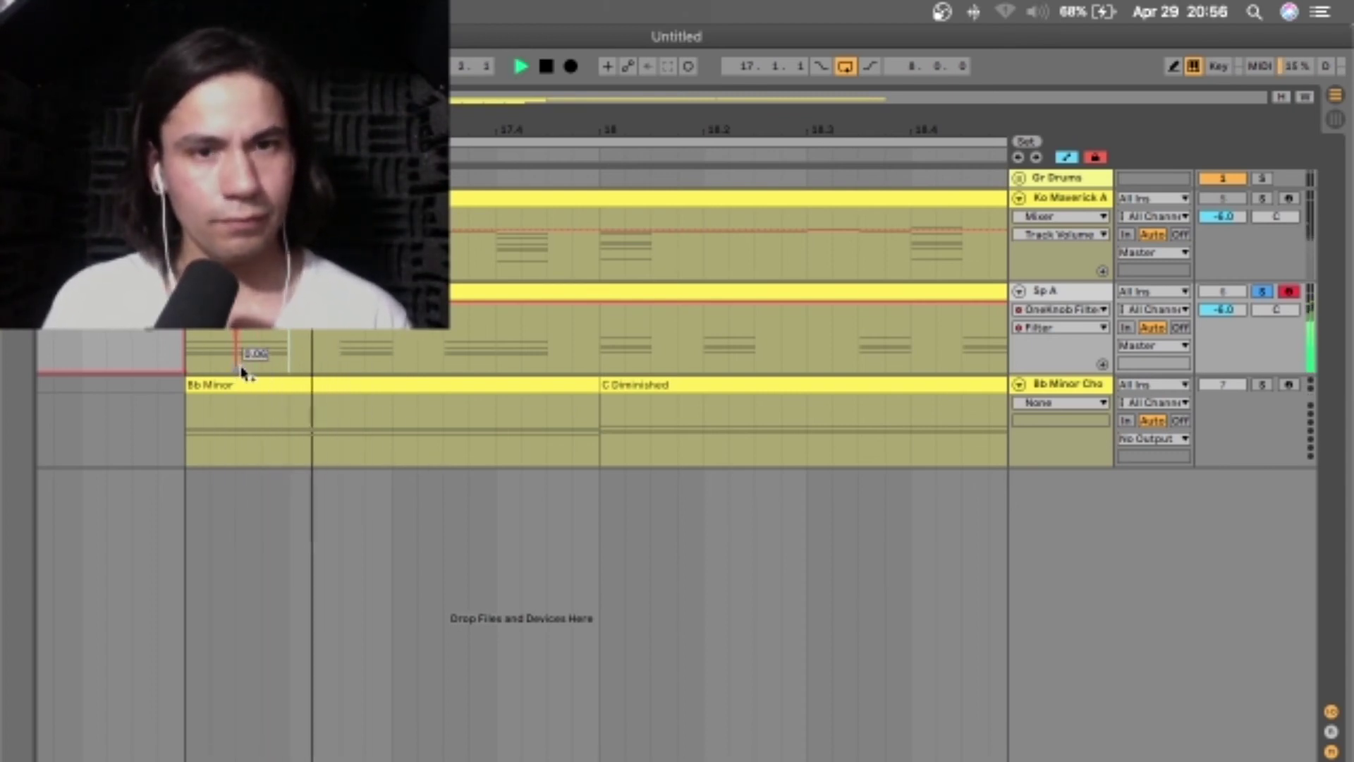
pyautogui.press('space')
pyautogui.press('space')
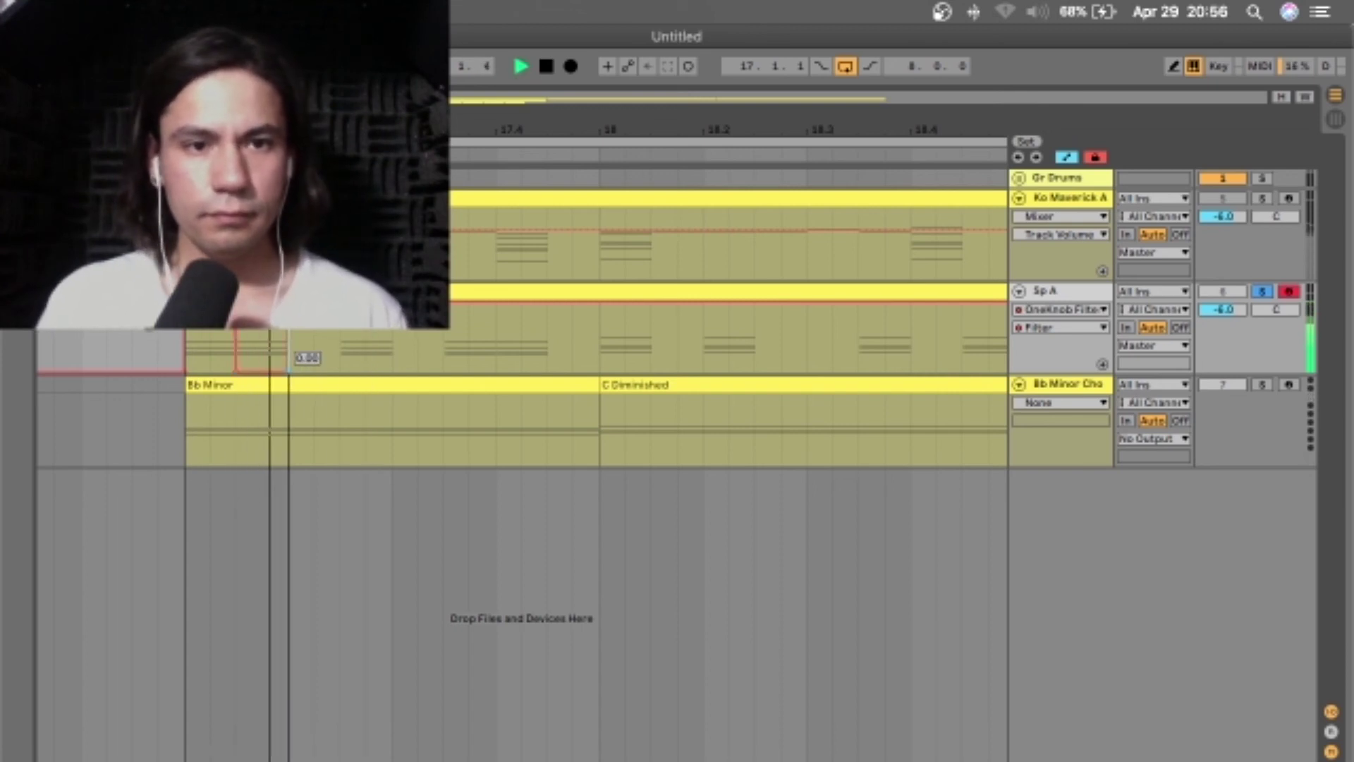
# Repeat the Filter automation pattern across the Sp A clip up to bar 25 and play it with Ko Maverick A also soloed.
pyautogui.press('super+d')
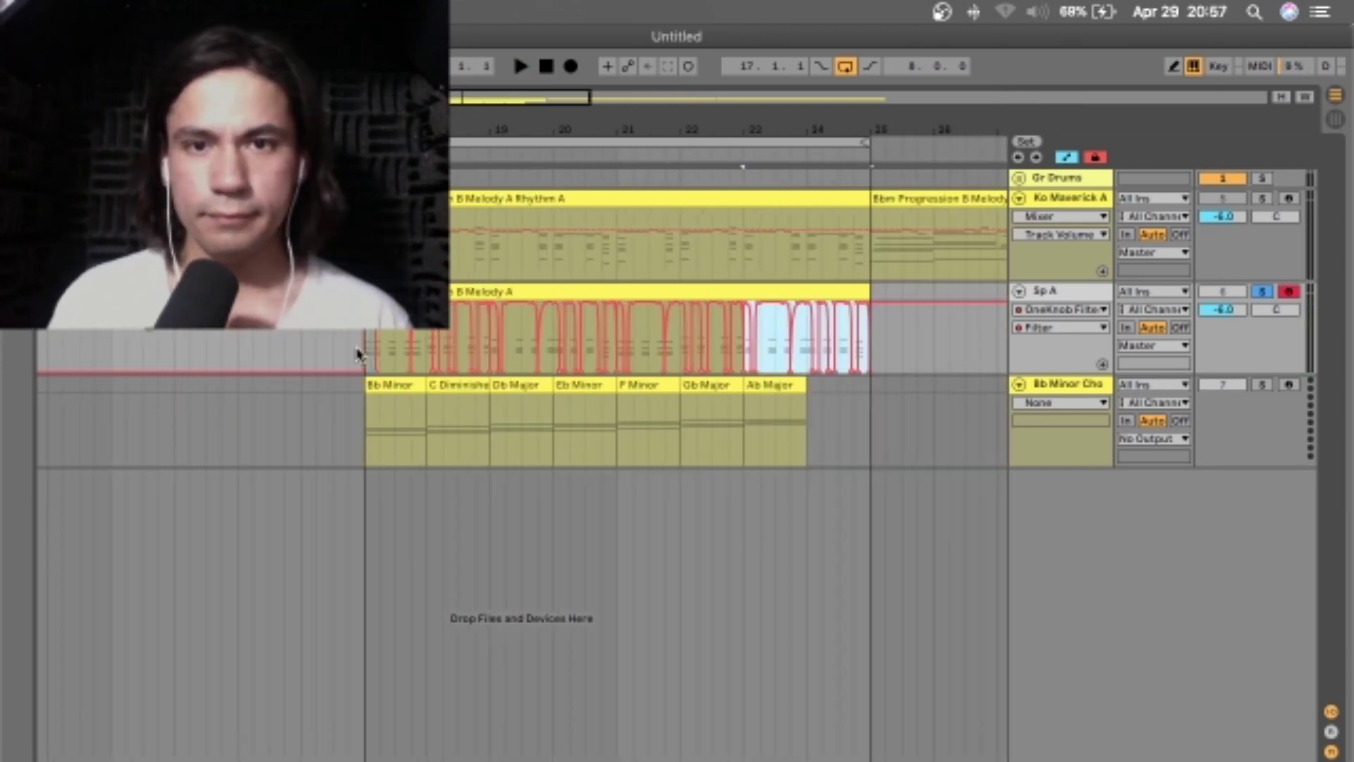
pyautogui.press('space')
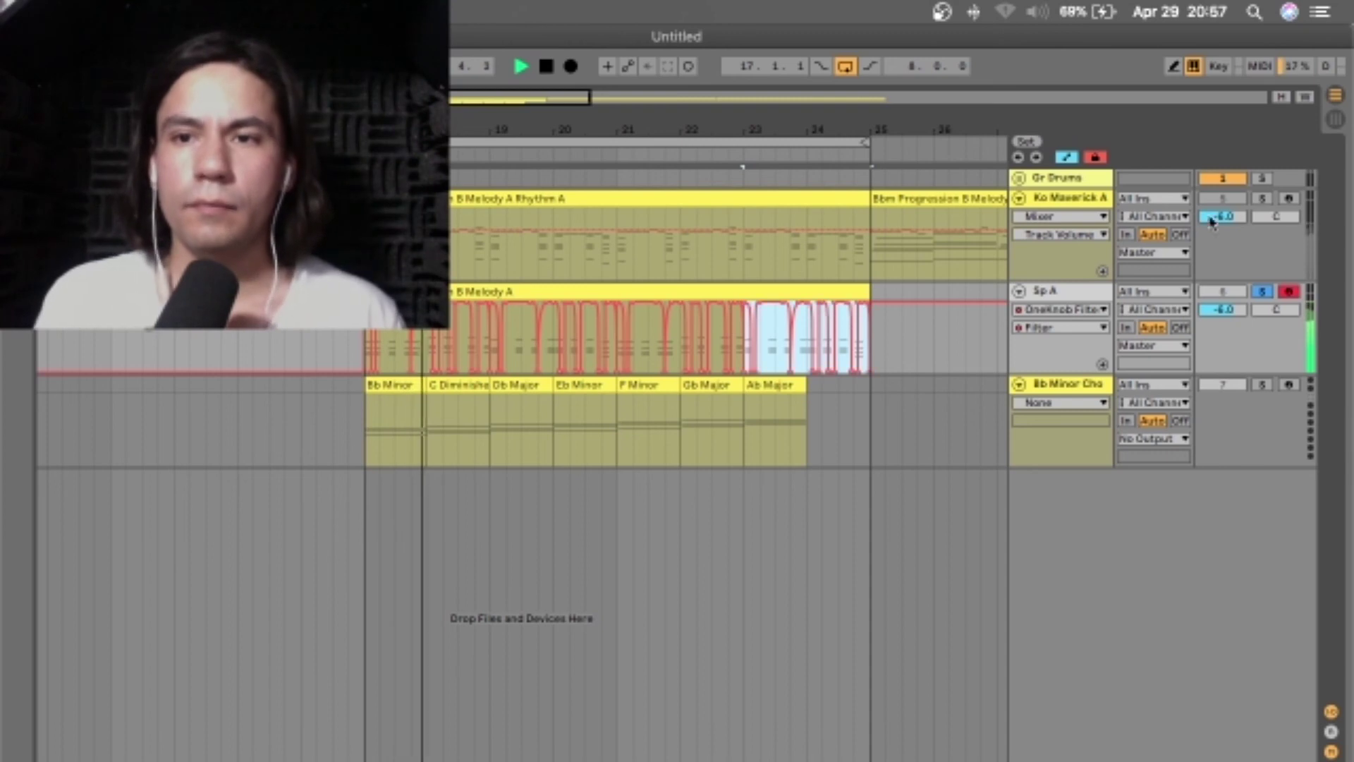
pyautogui.click(1262, 199)
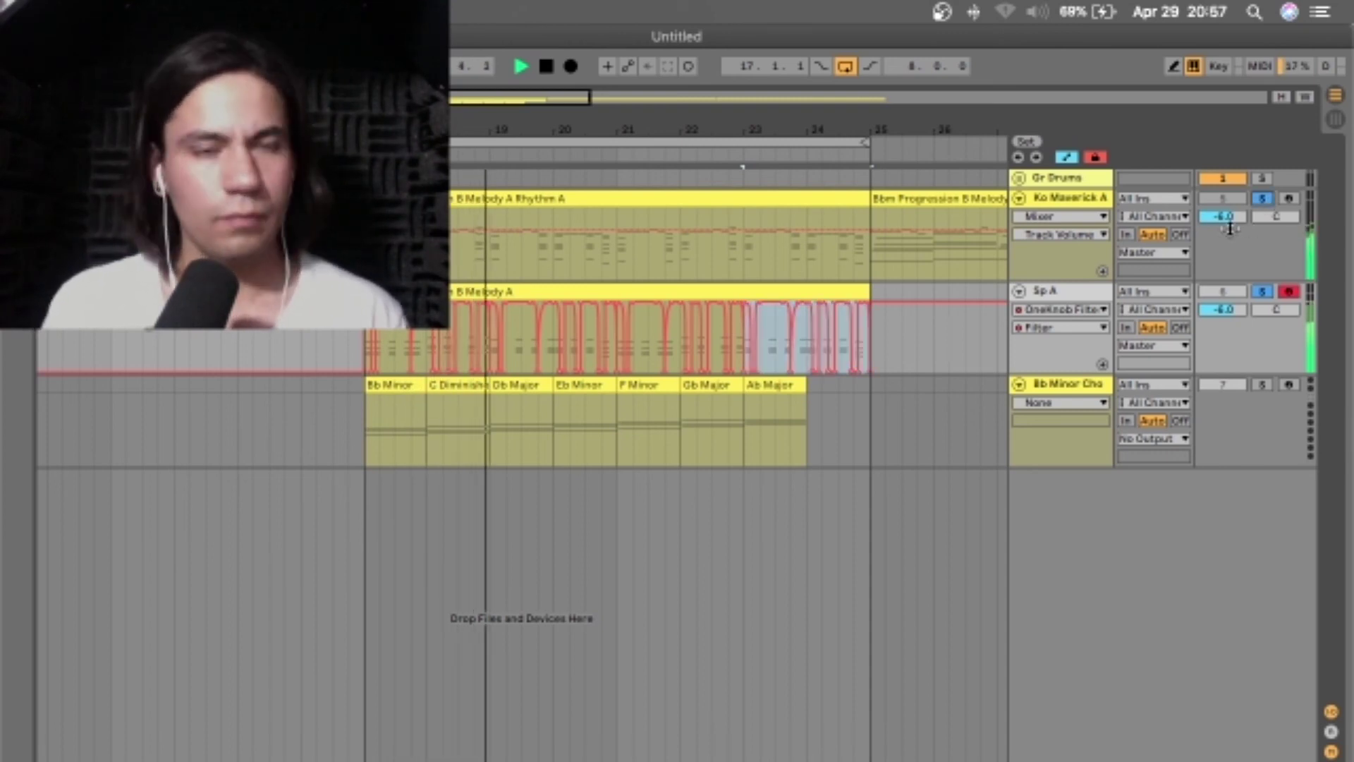
# Shorten the ENV4 decay, lengthen the ENV1 release and keep logarithmic glide on in the Sp A track's Spire, and close its window.
pyautogui.doubleClick(1058, 291)
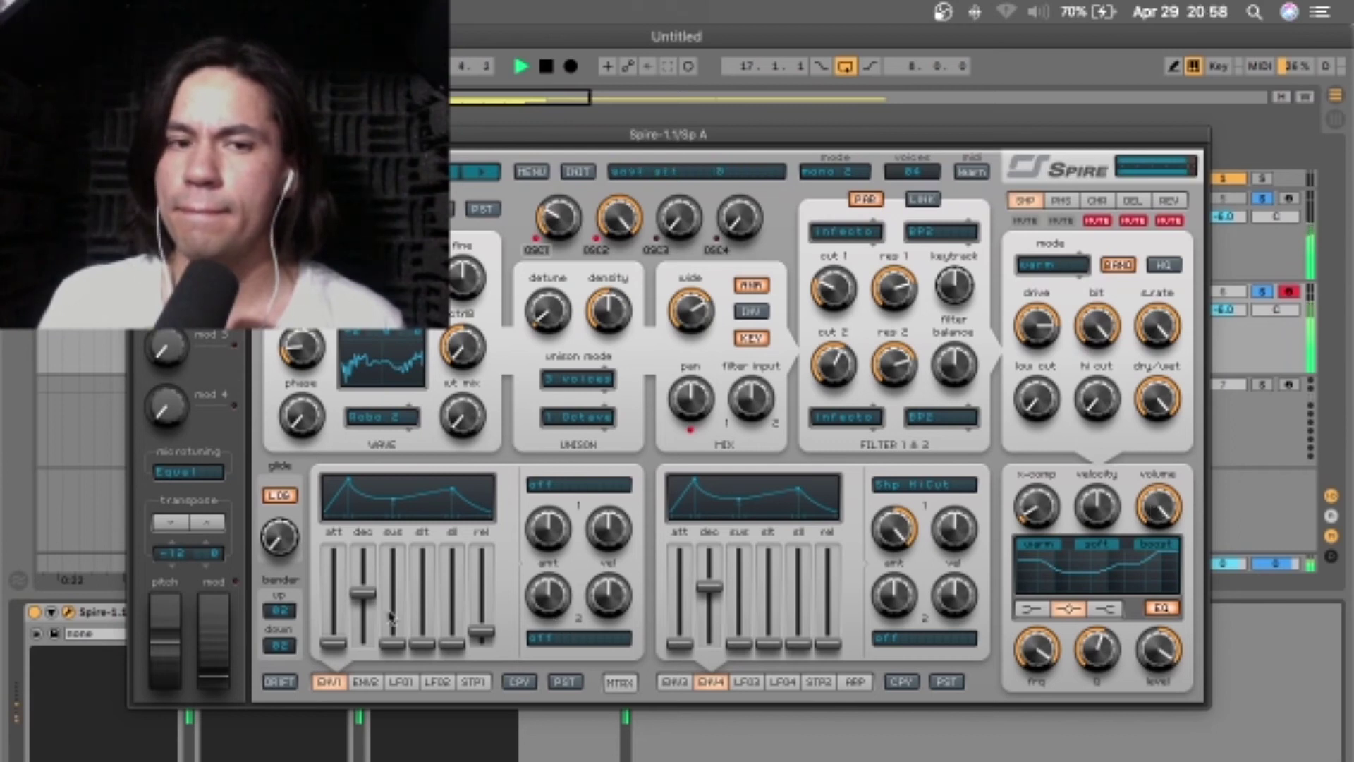
pyautogui.moveTo(703, 620); pyautogui.dragTo(711, 612)
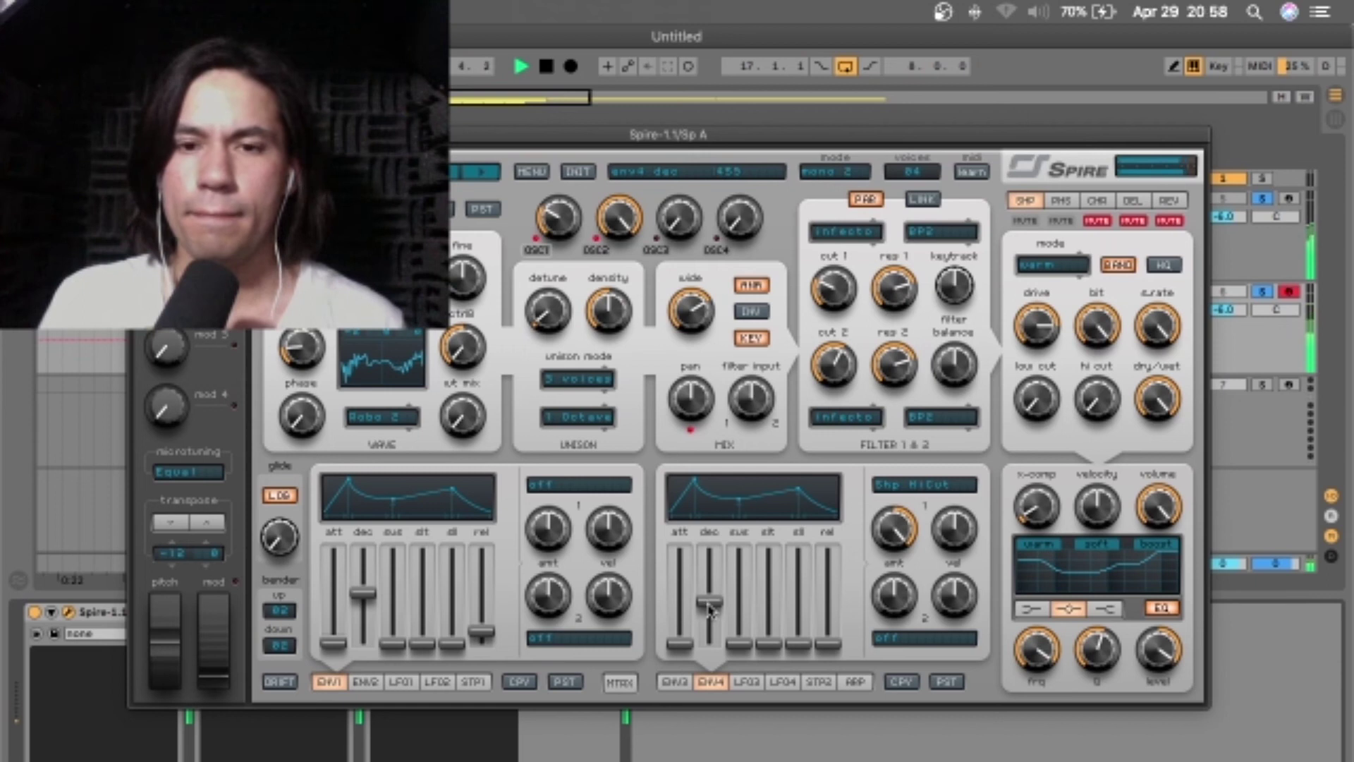
pyautogui.moveTo(476, 642); pyautogui.dragTo(488, 622)
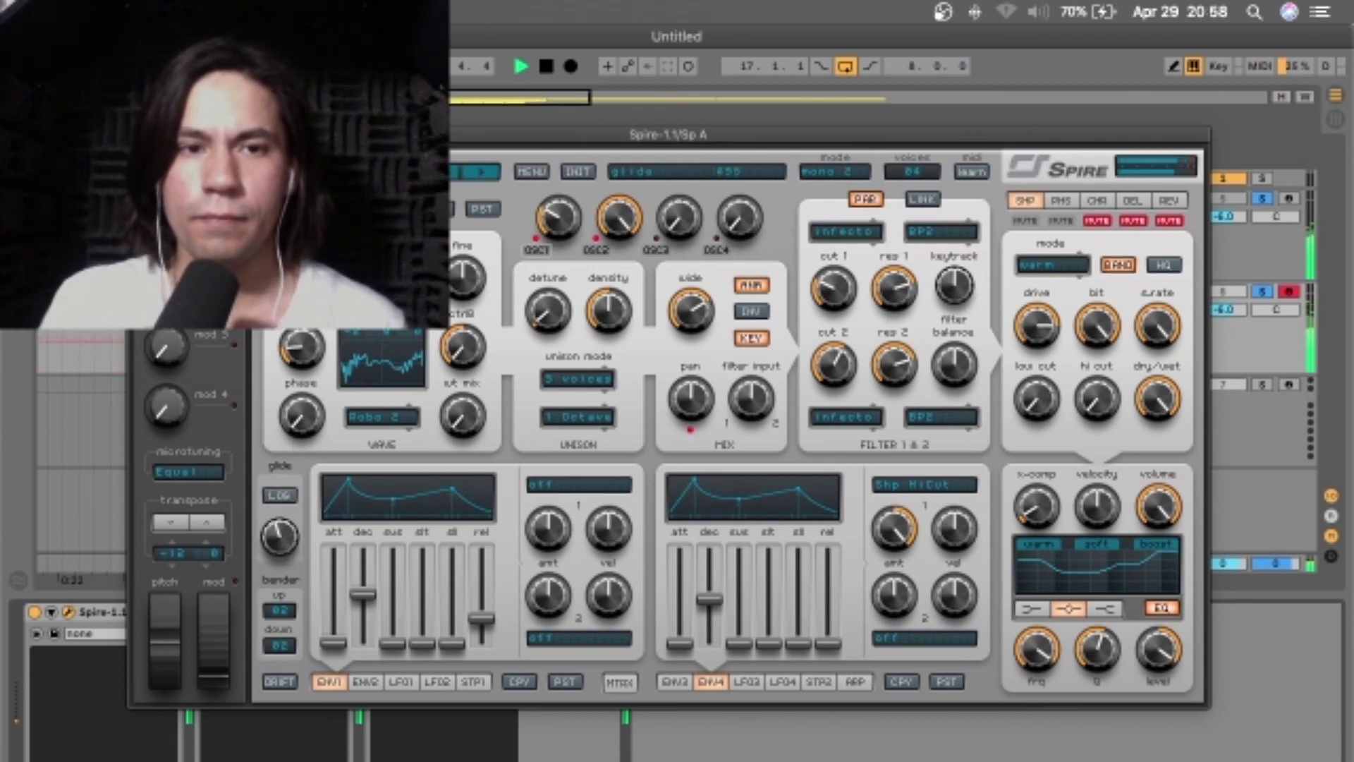
pyautogui.click(282, 496)
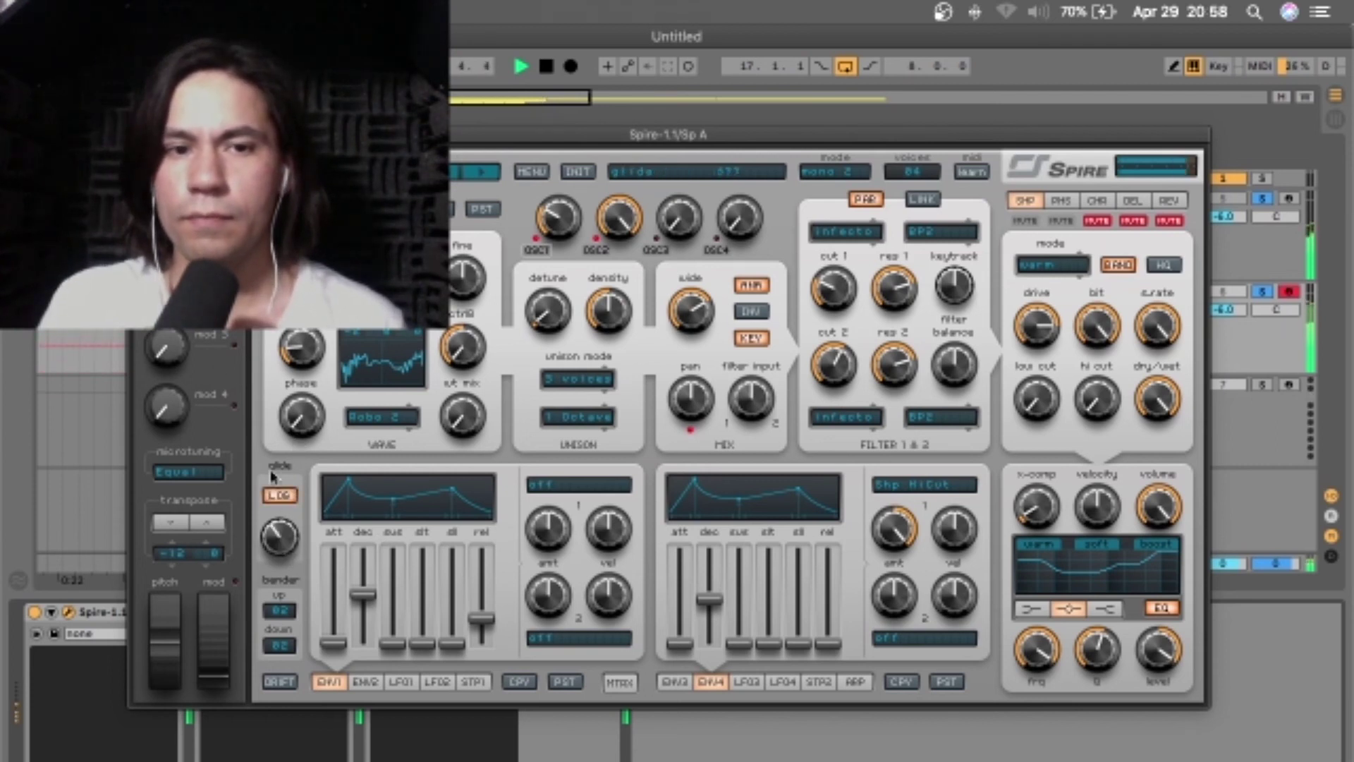
pyautogui.click(139, 135)
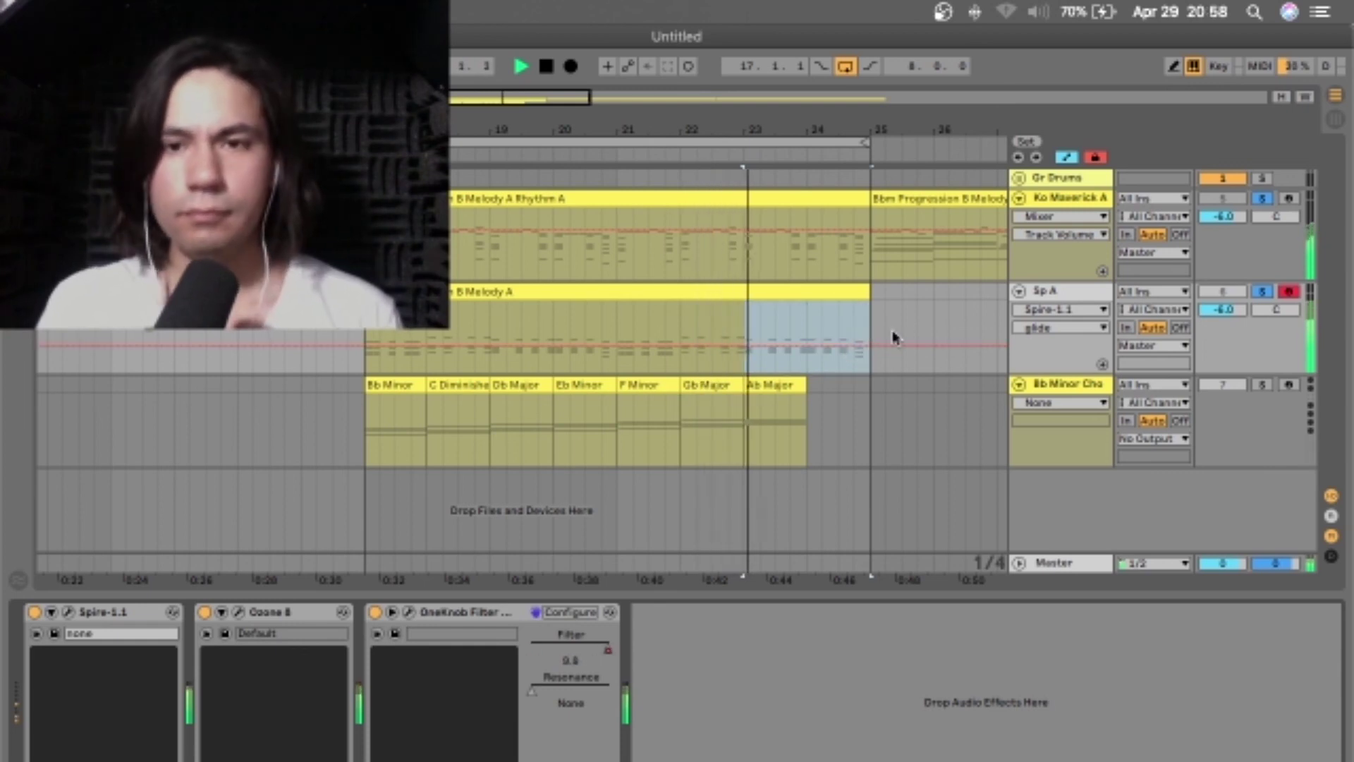
# Clear the track solos and turn off loop playback.
pyautogui.click(1224, 200)
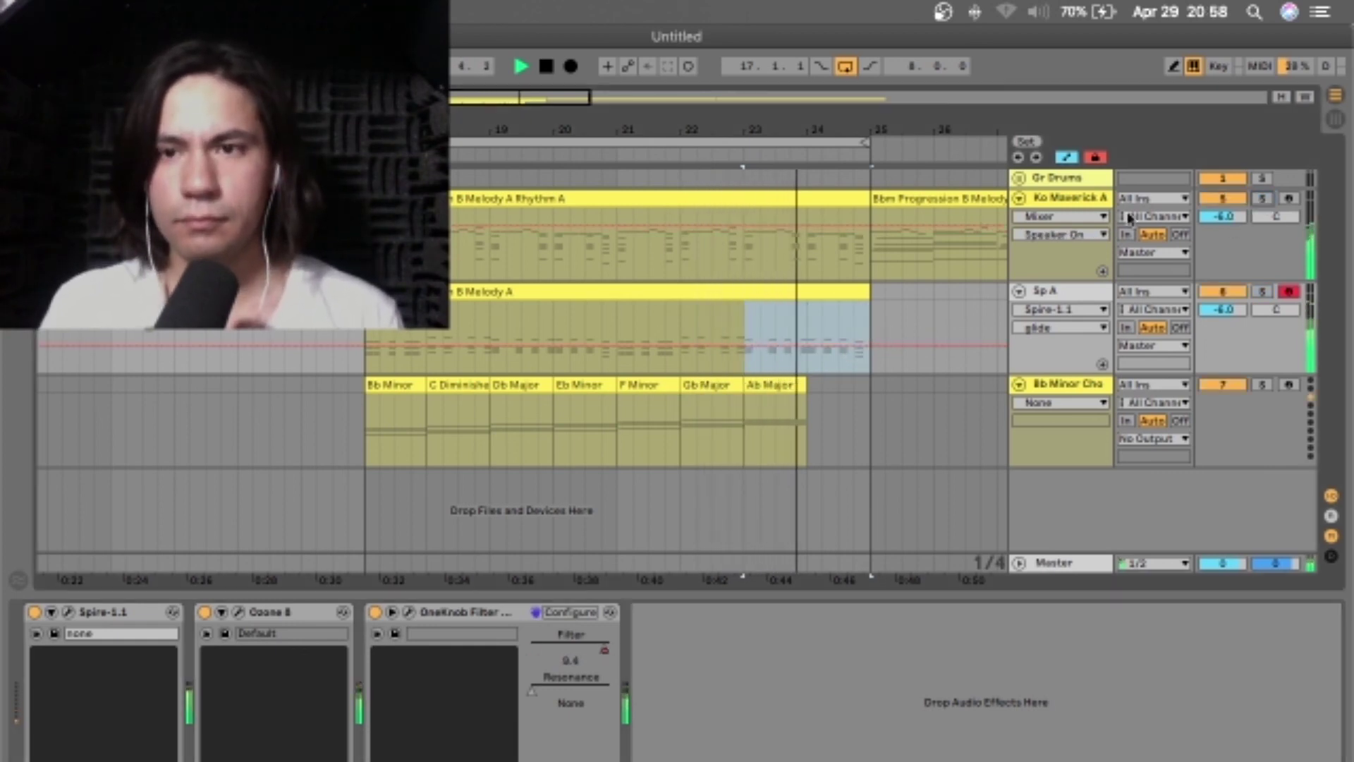
pyautogui.click(847, 69)
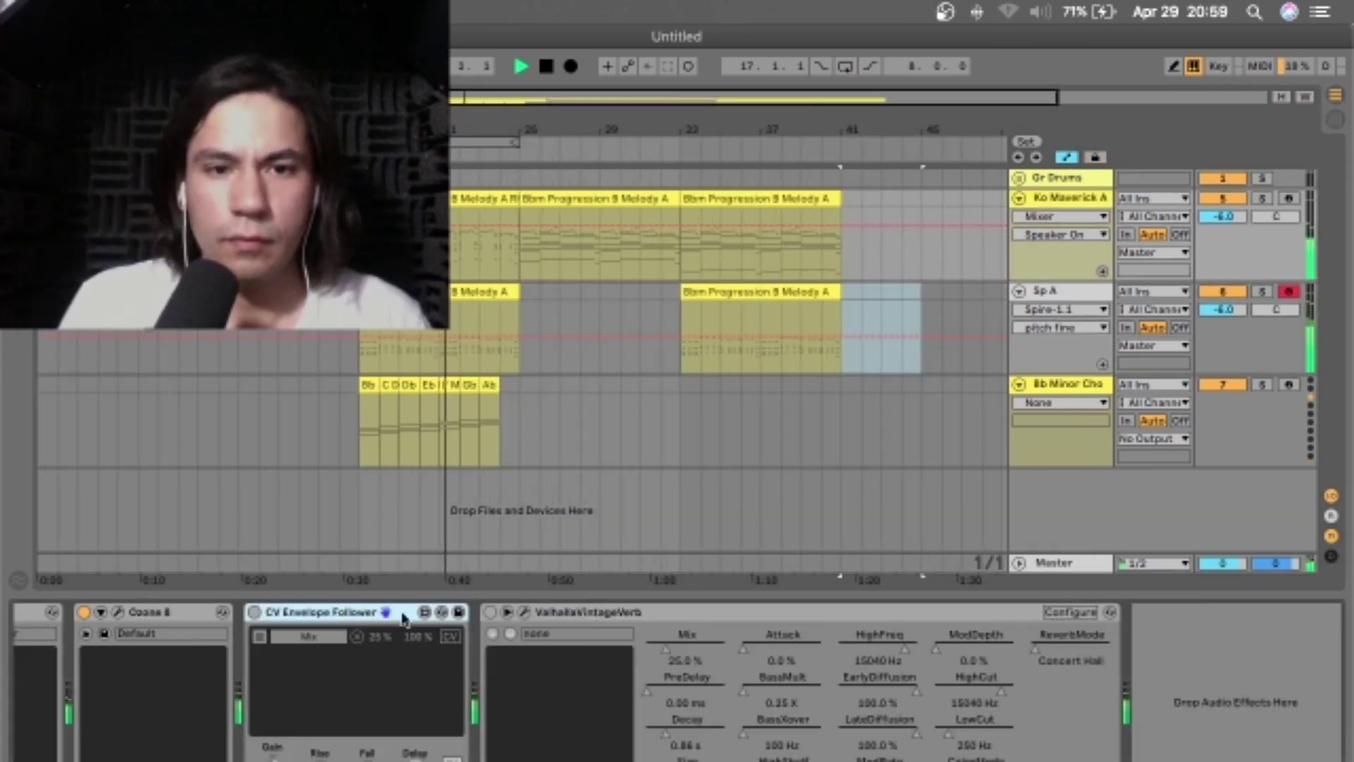
# Enable CV Envelope Follower and ValhallaVintageVerb on the Sp A track and turn loop playback back on.
pyautogui.click(708, 611)
pyautogui.click(975, 363)
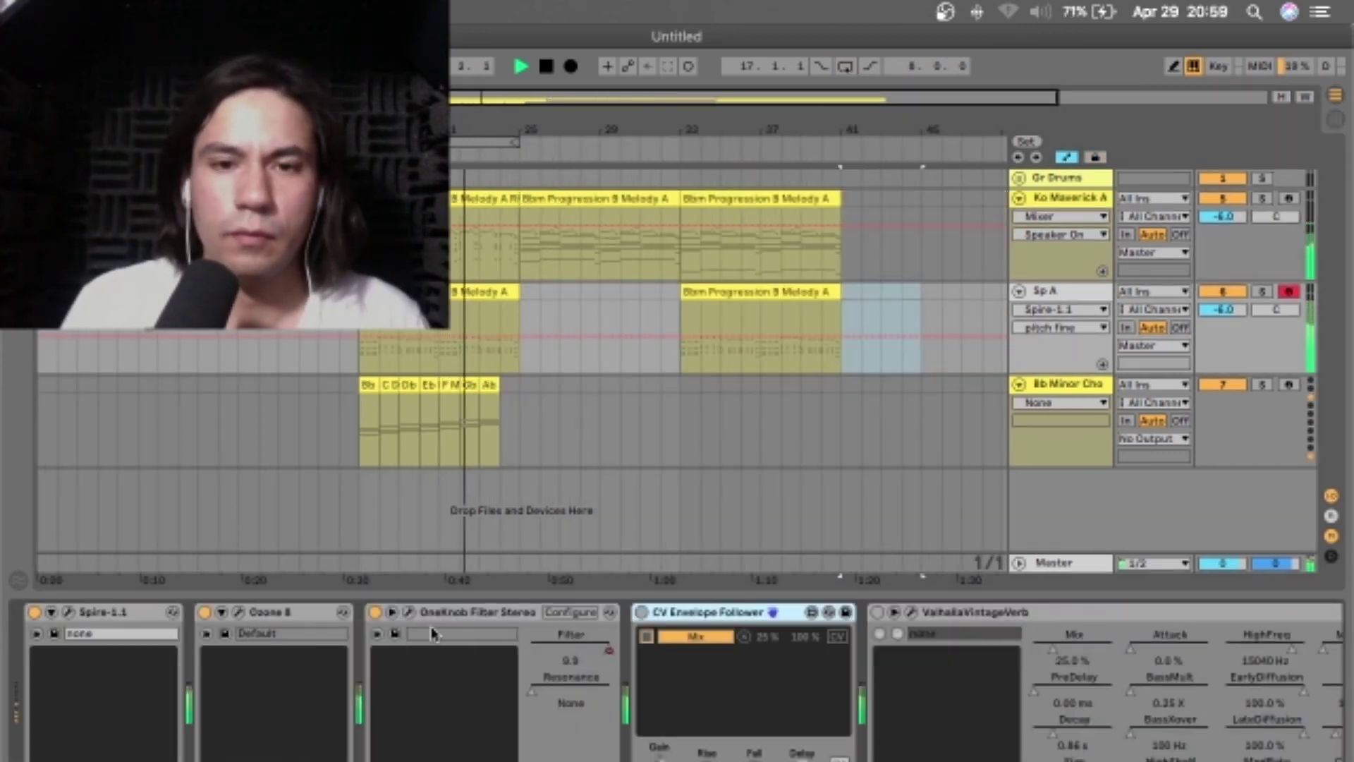
pyautogui.click(642, 612)
pyautogui.click(877, 612)
pyautogui.hscroll(5, 789, 672)
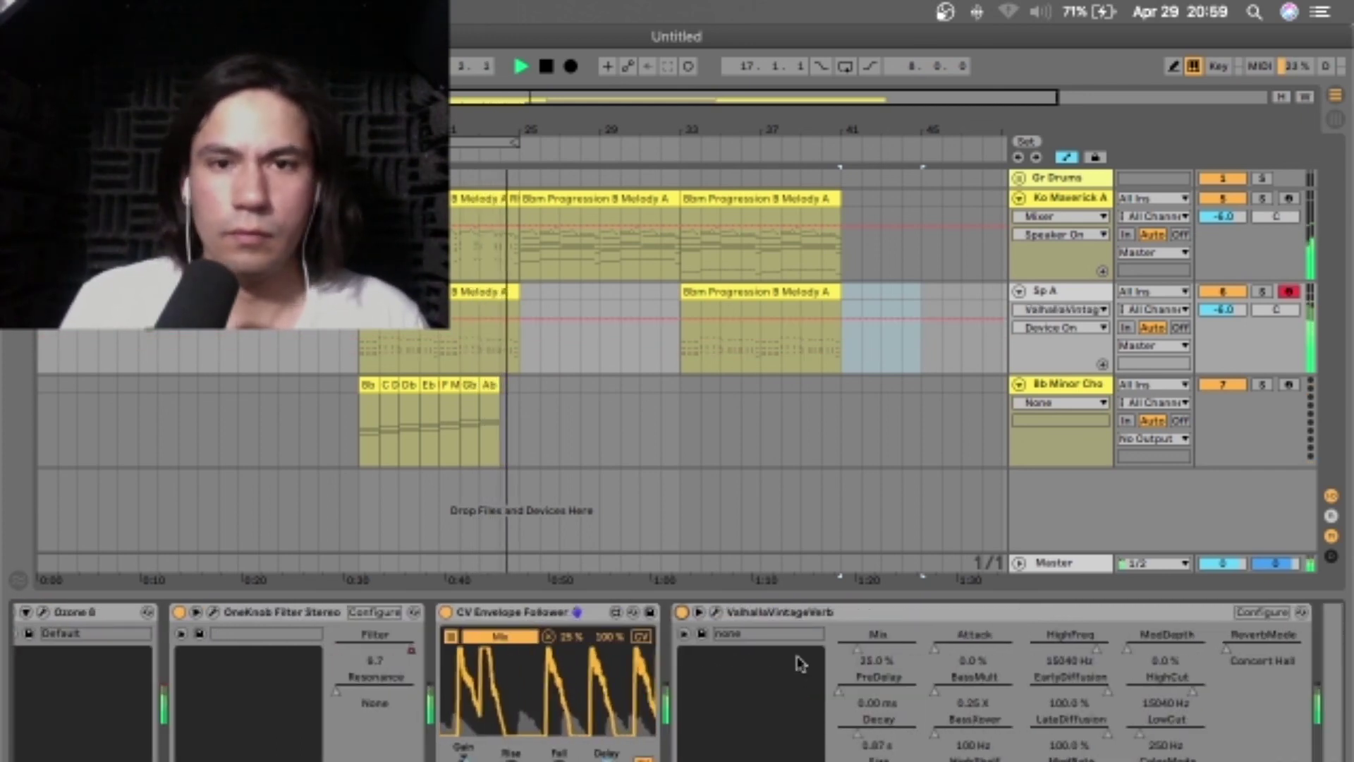
pyautogui.click(845, 66)
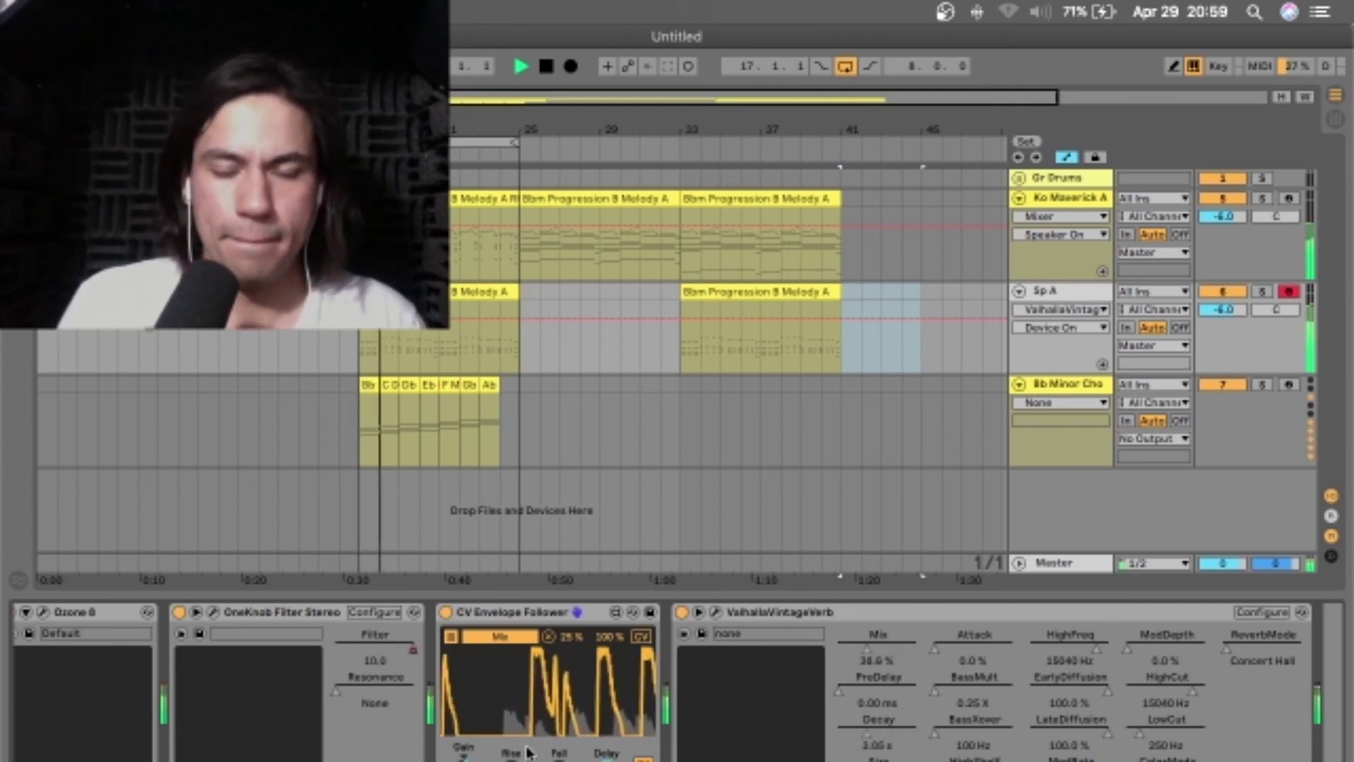
# Set the CV Envelope Follower's mapping minimums to 20 % for Mix and 55 % for Decay while auditioning the reverb.
pyautogui.click(607, 759)
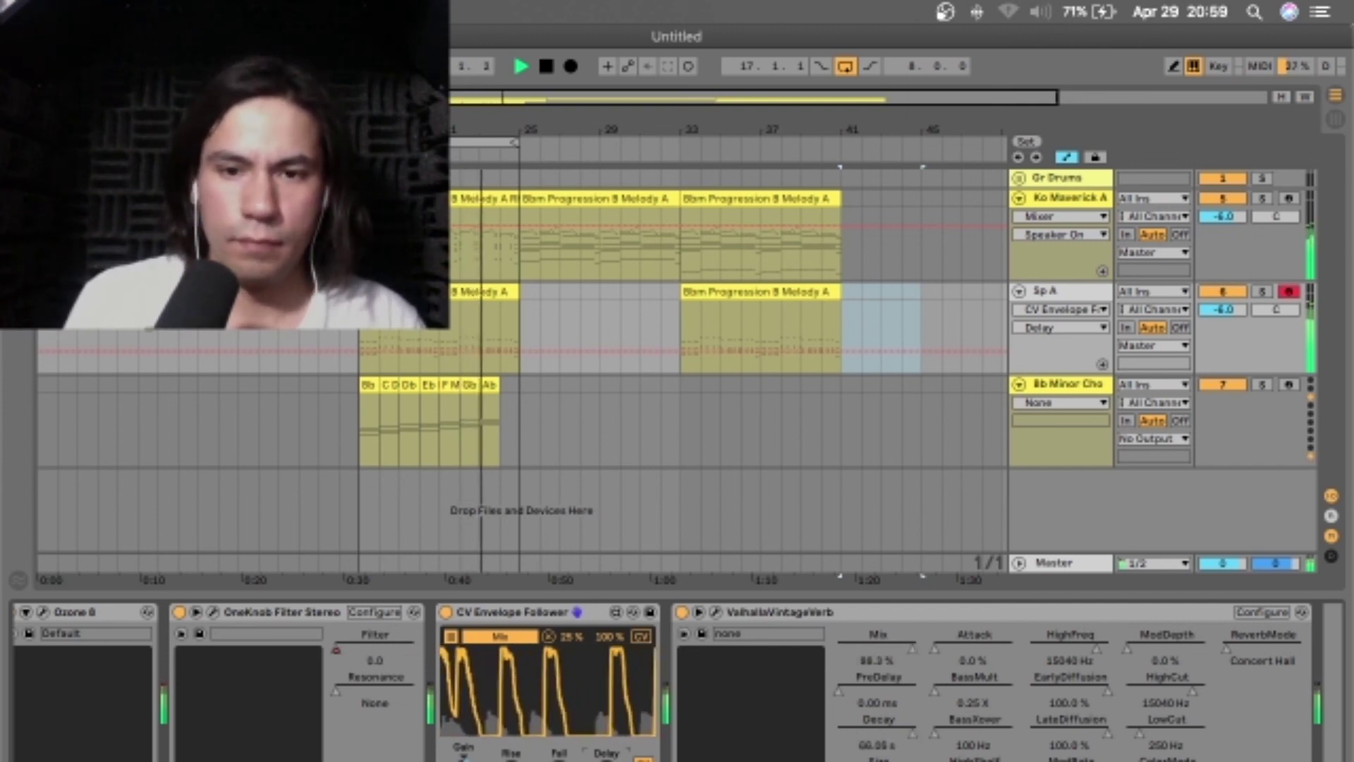
pyautogui.click(450, 636)
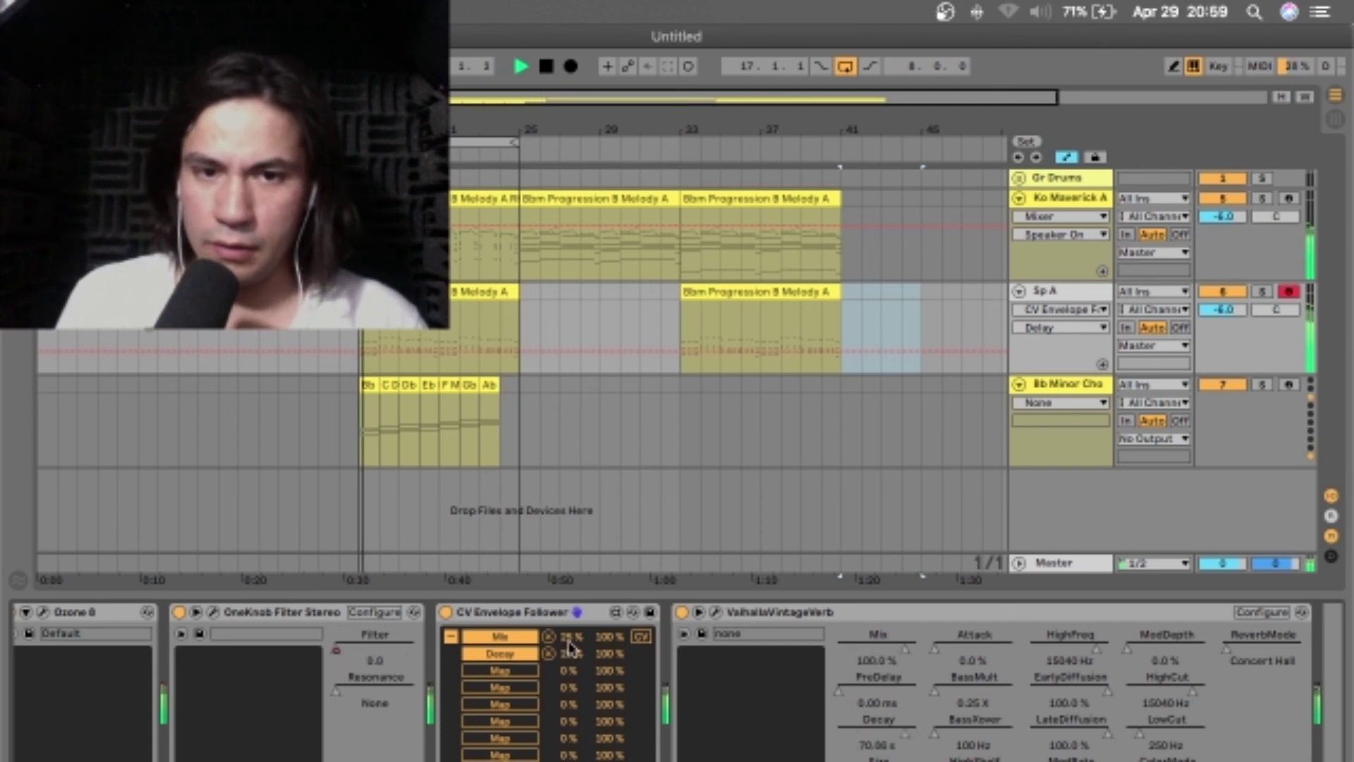
pyautogui.press('space')
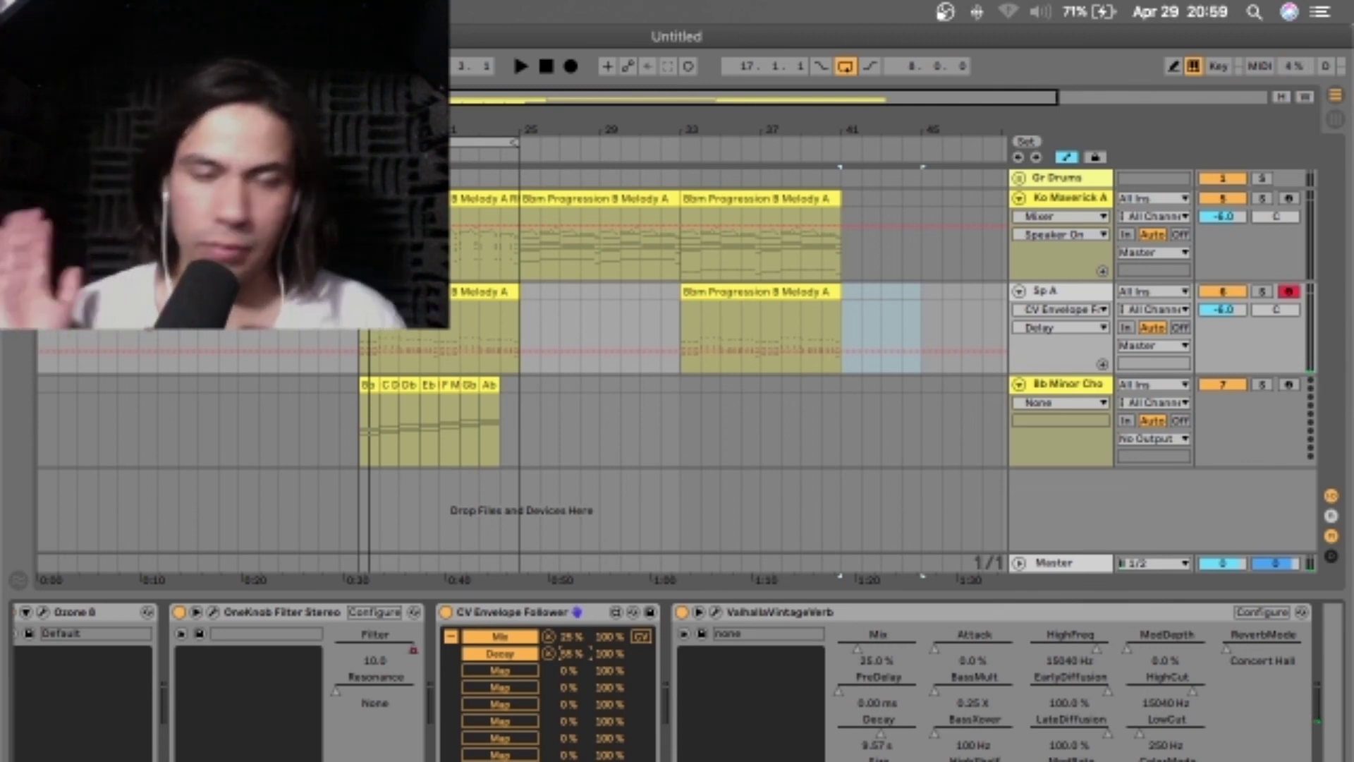
pyautogui.press('space')
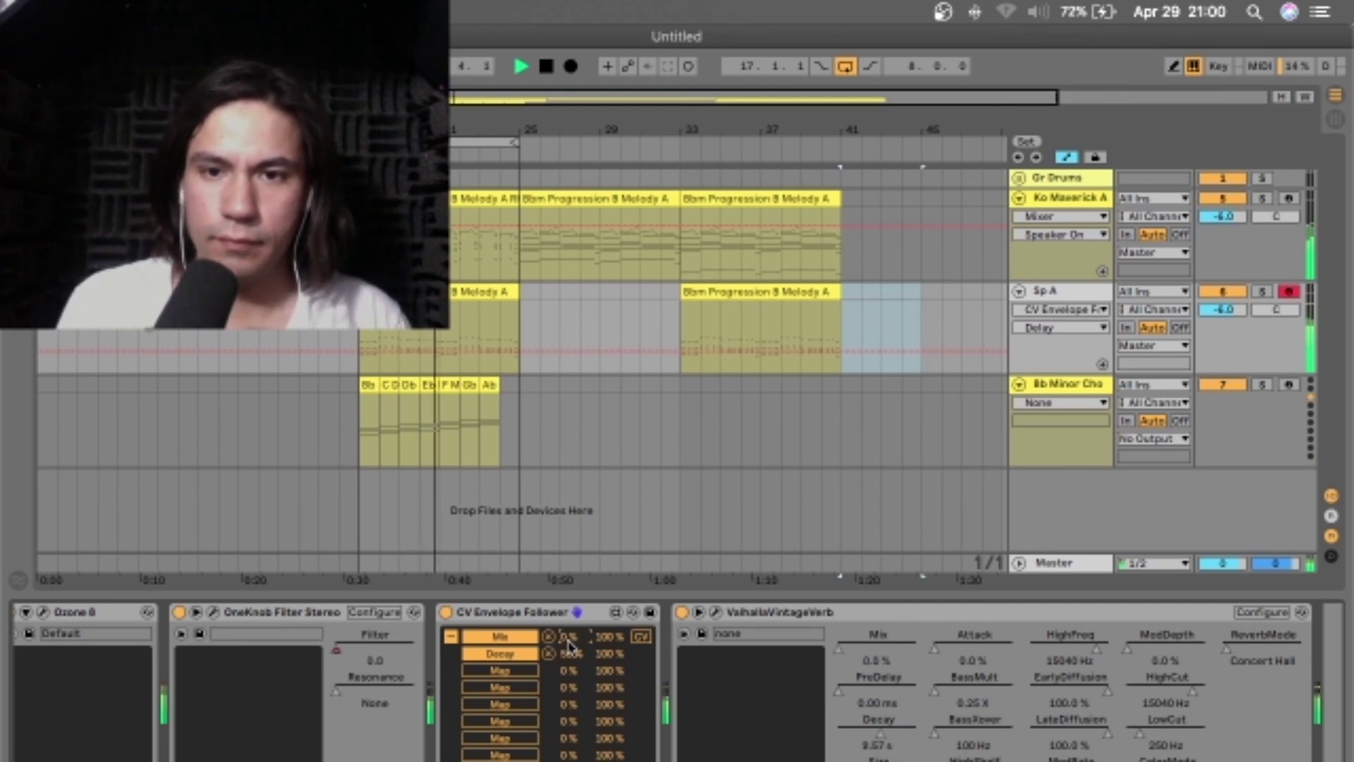
pyautogui.moveTo(569, 640); pyautogui.dragTo(568, 624)
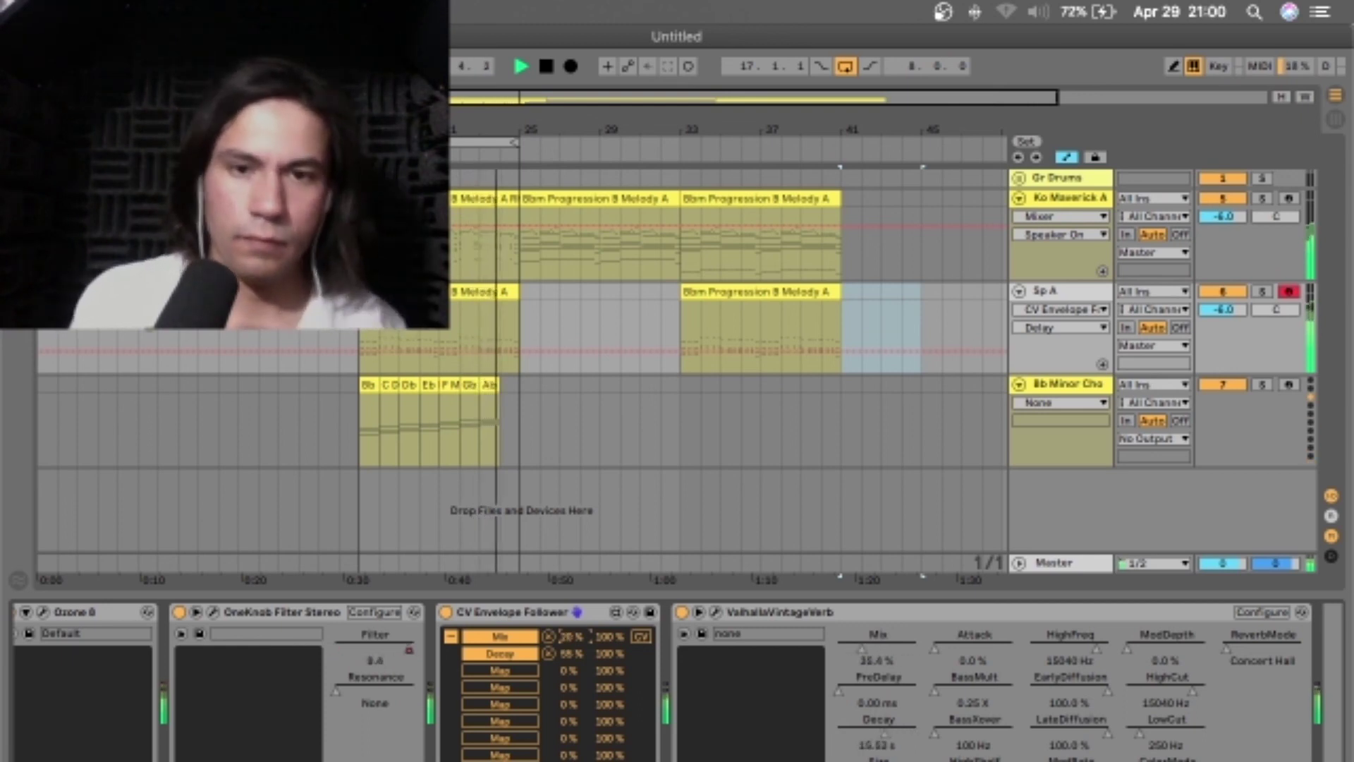
pyautogui.click(572, 597)
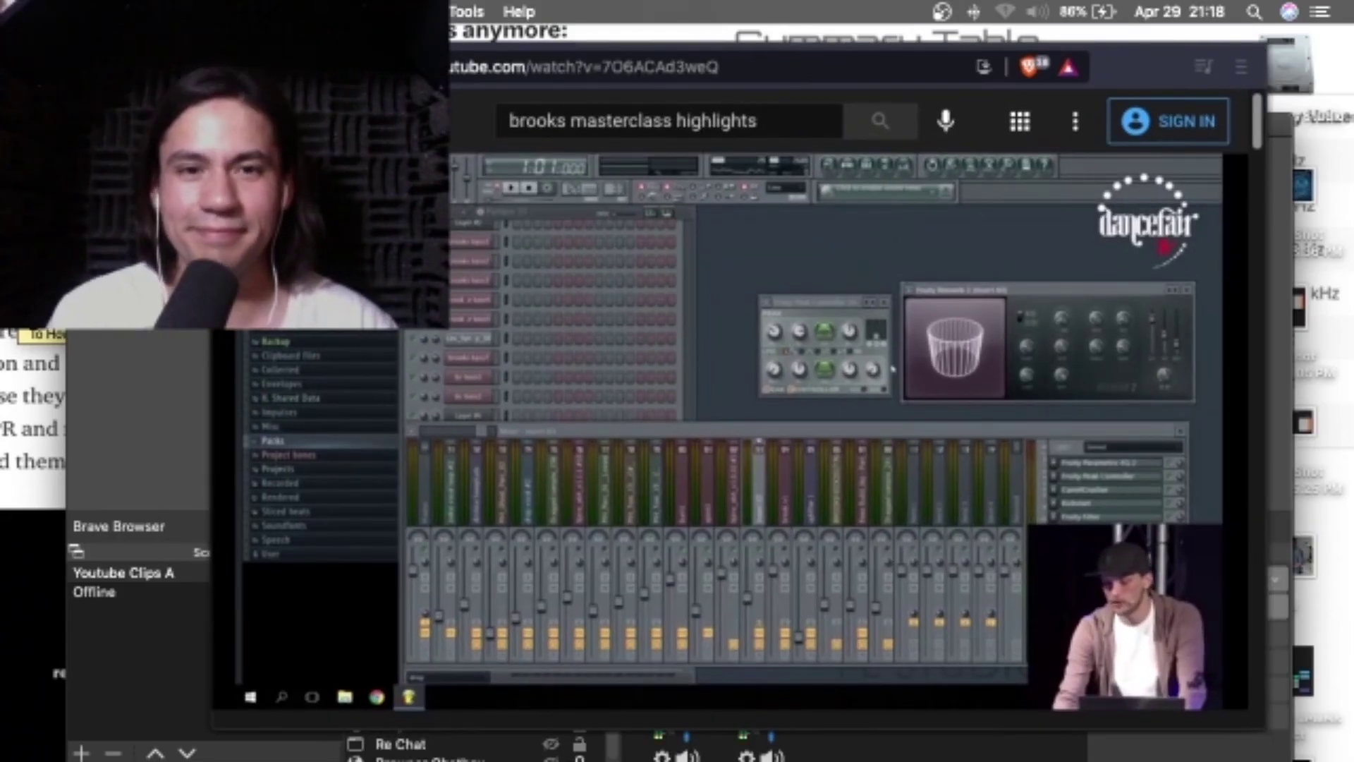
# Switch to the browser and watch the YouTube video's section on the reverb effect, pausing and resuming it.
pyautogui.press('super+Tab')
pyautogui.click(103, 380)
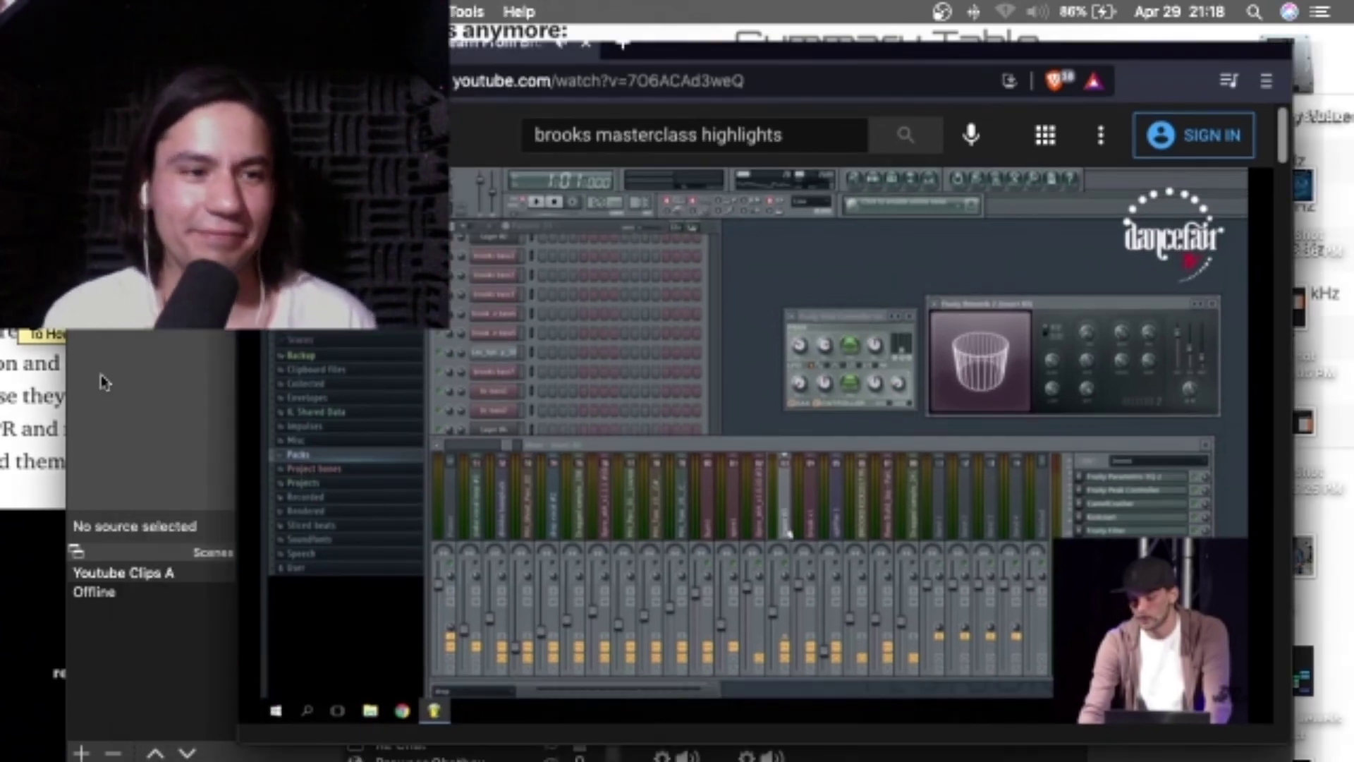
pyautogui.press('super+Tab')
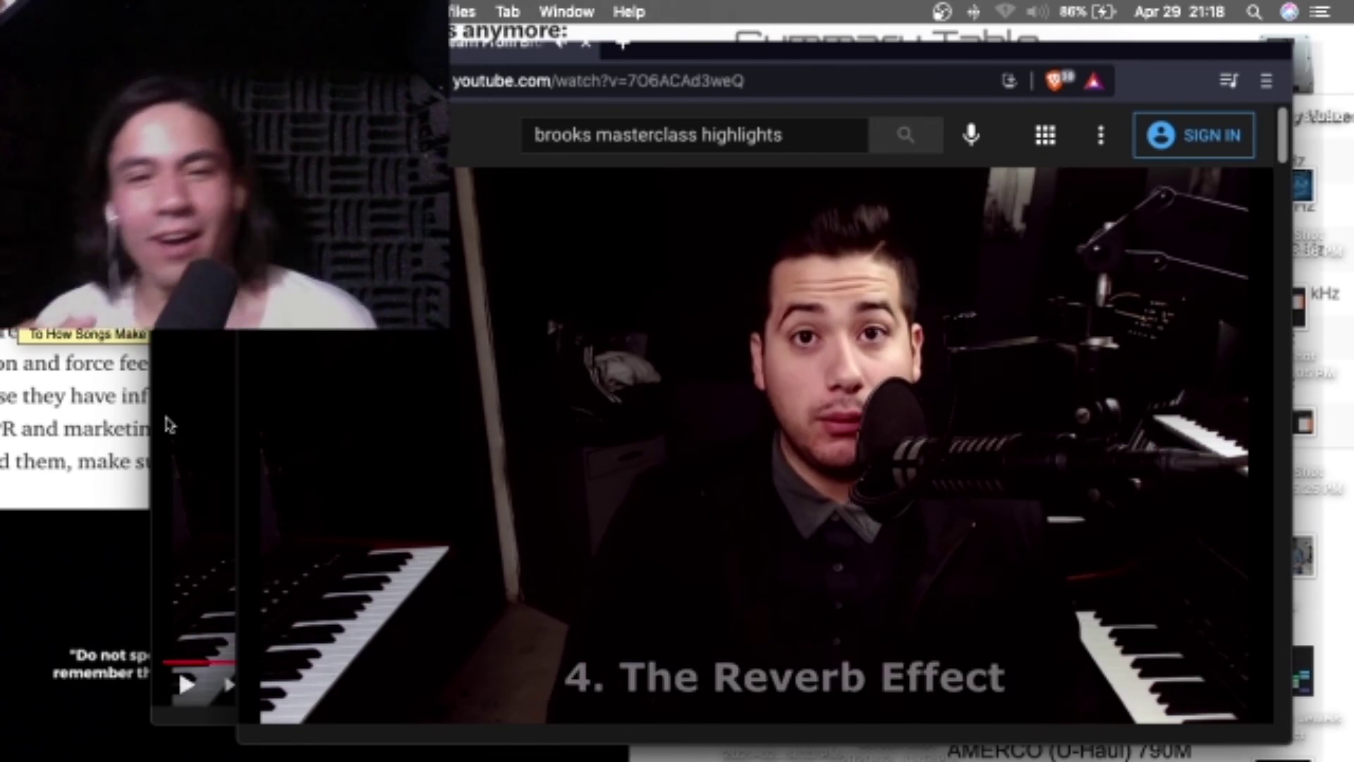
pyautogui.press('space')
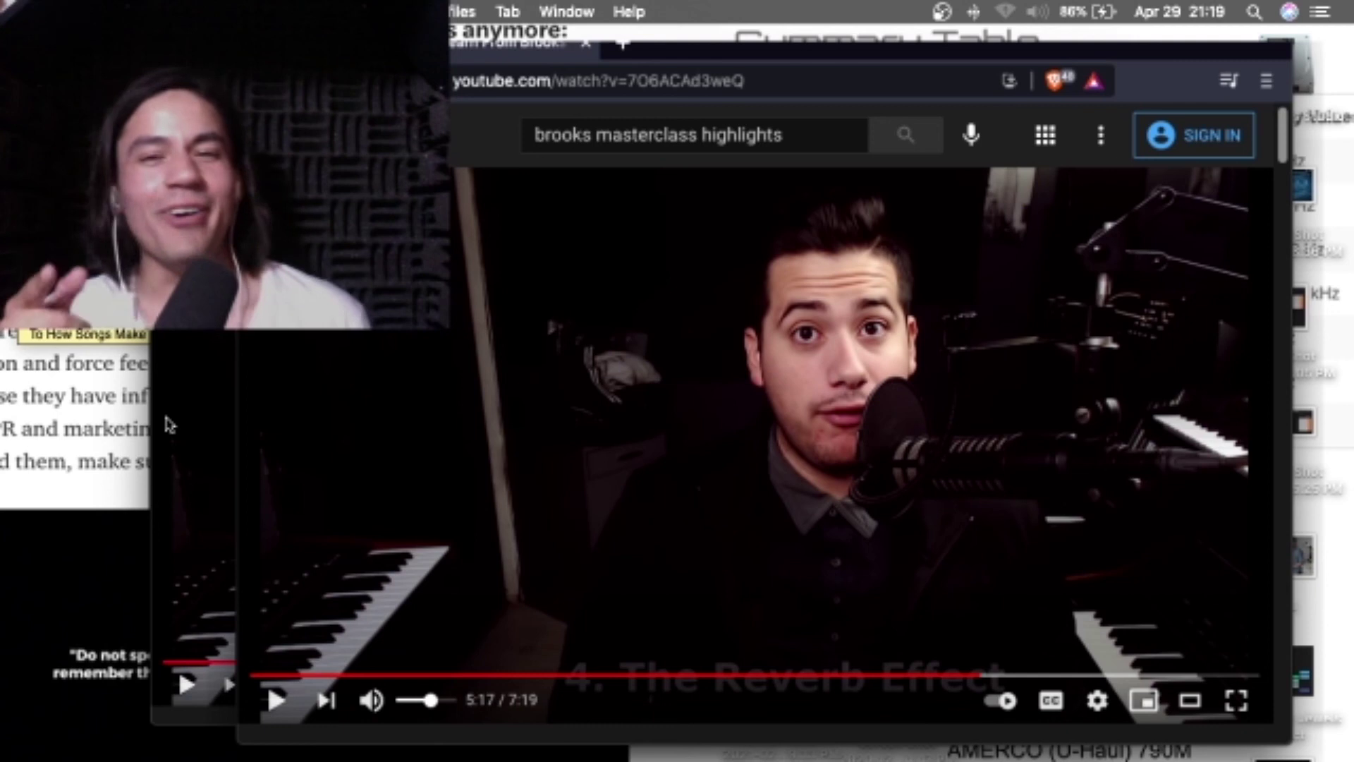
pyautogui.press('space')
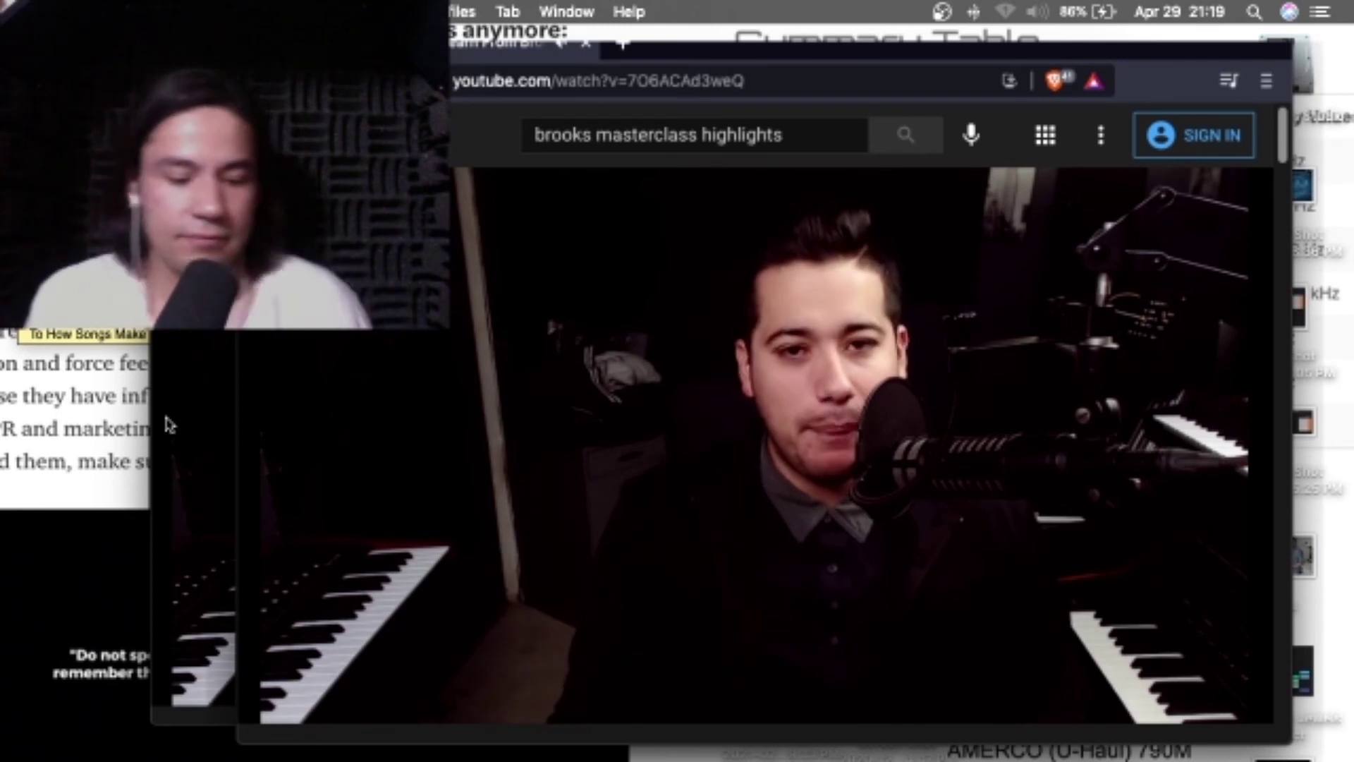
pyautogui.click(168, 425)
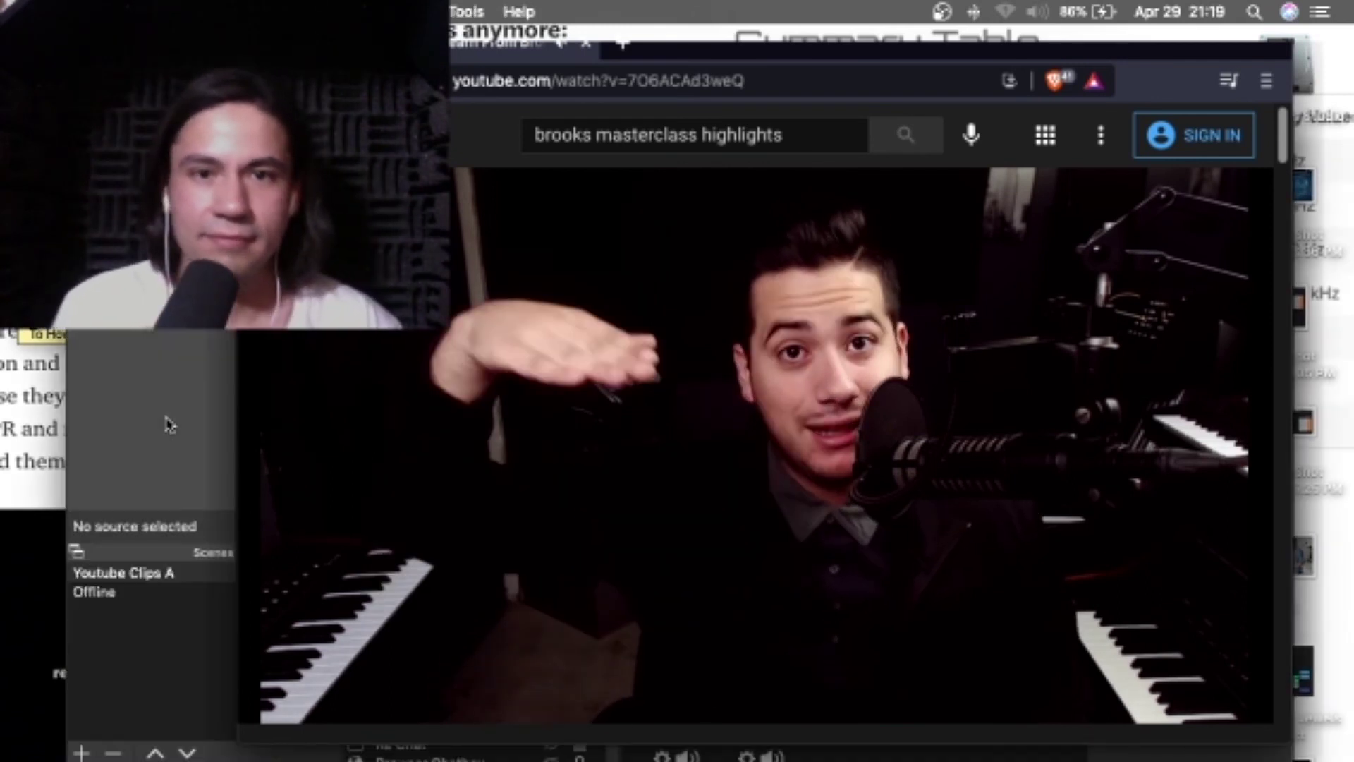